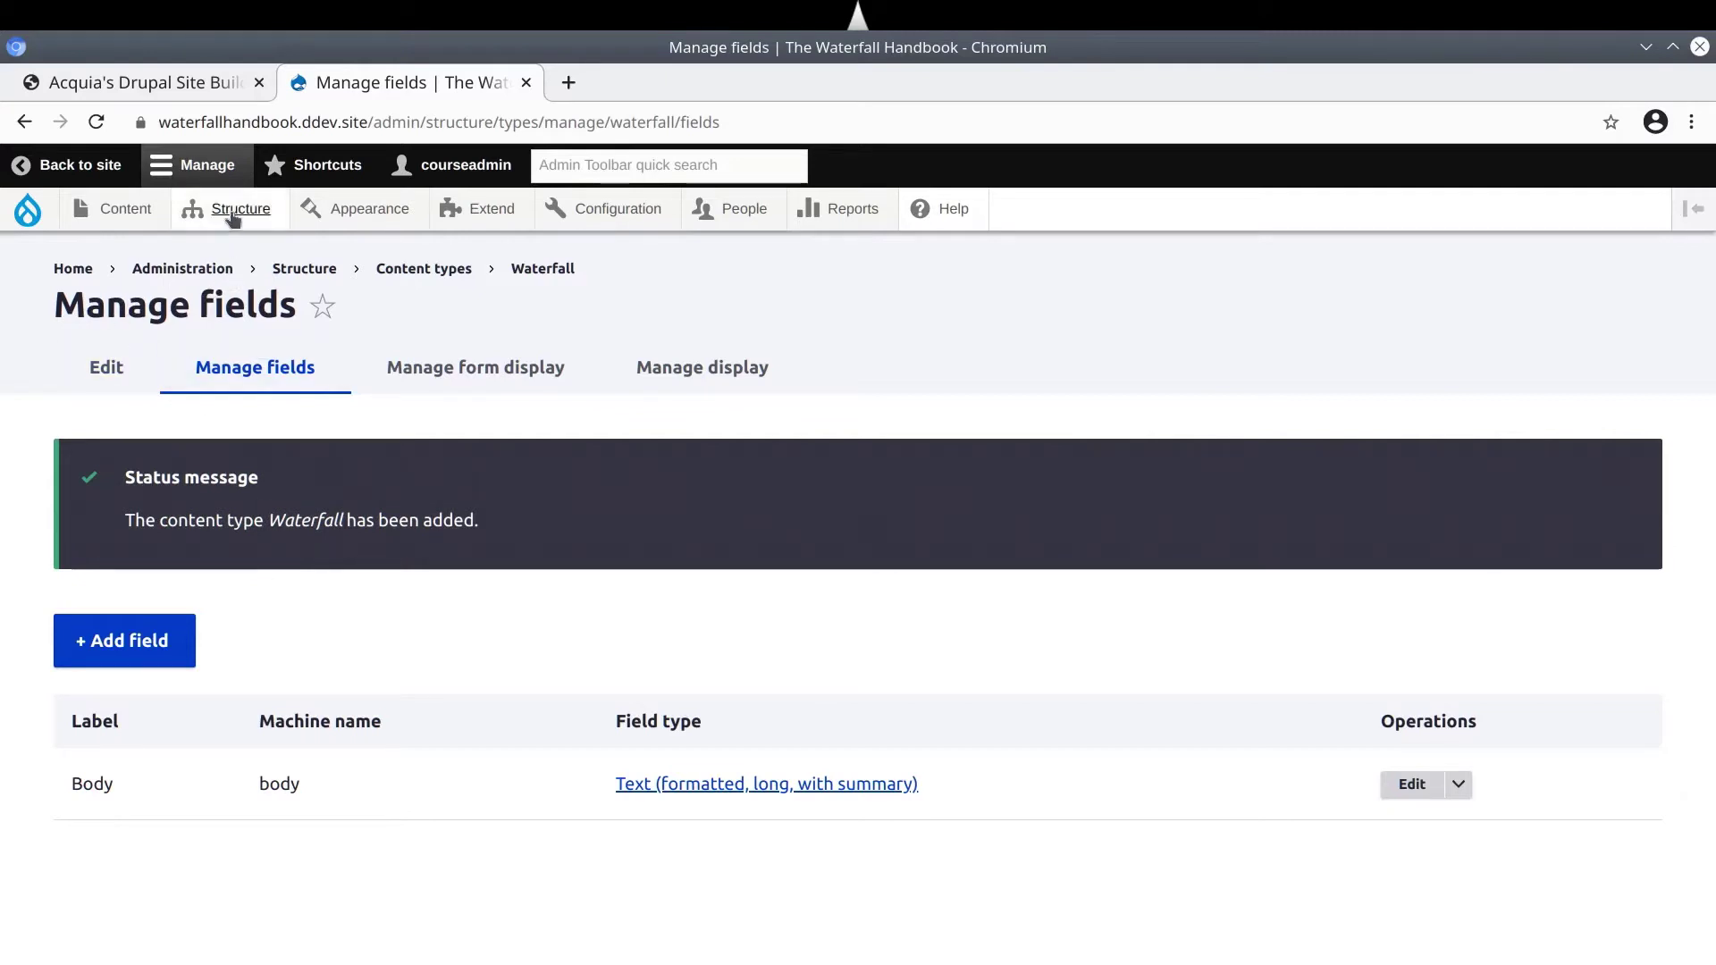
# Go to Manage fields for the new Waterfall content type via Structure > Content types
pyautogui.moveTo(234, 217)
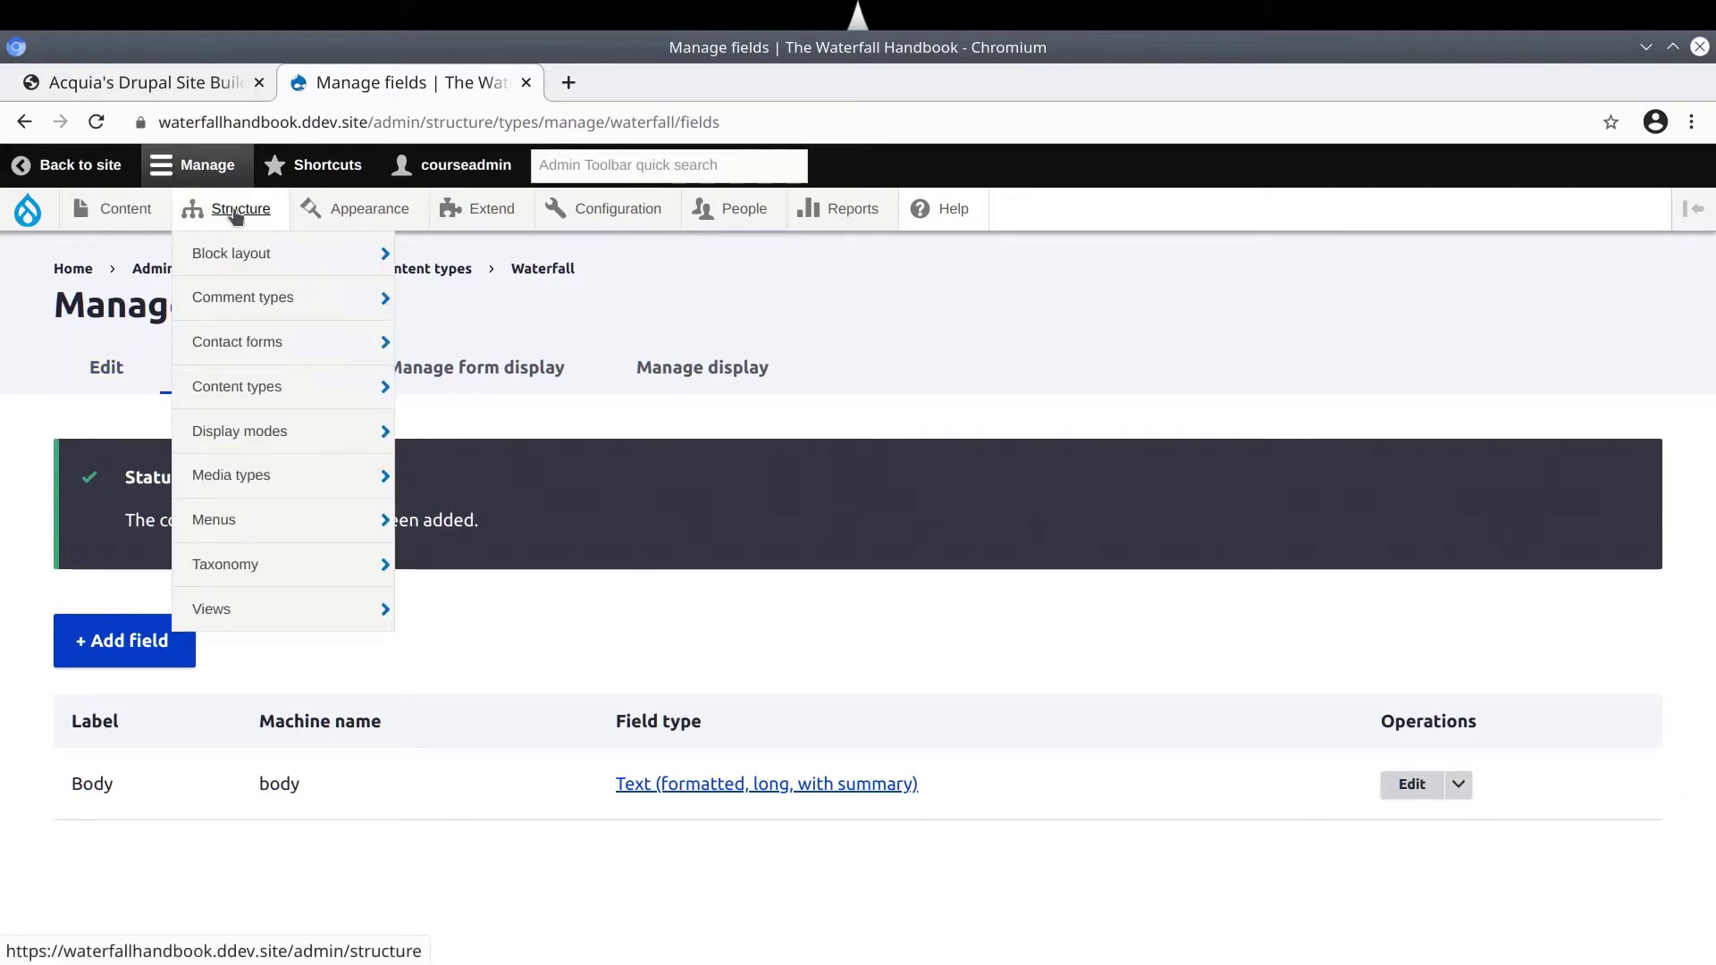
pyautogui.moveTo(252, 402)
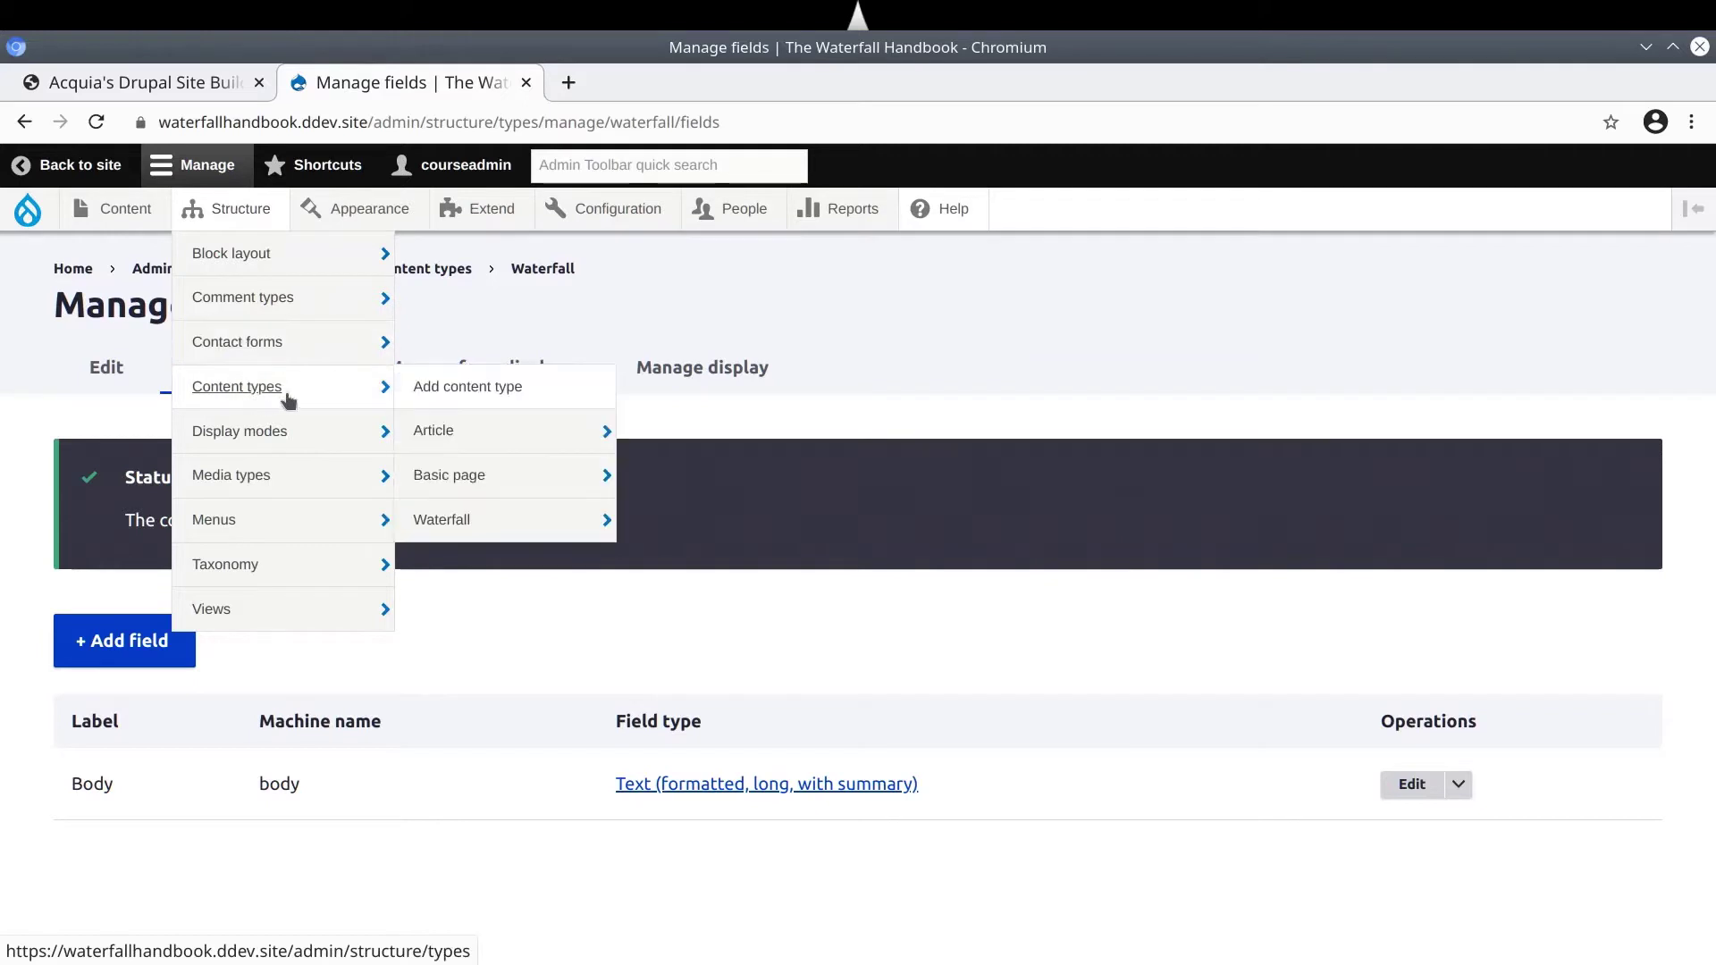
pyautogui.moveTo(460, 524)
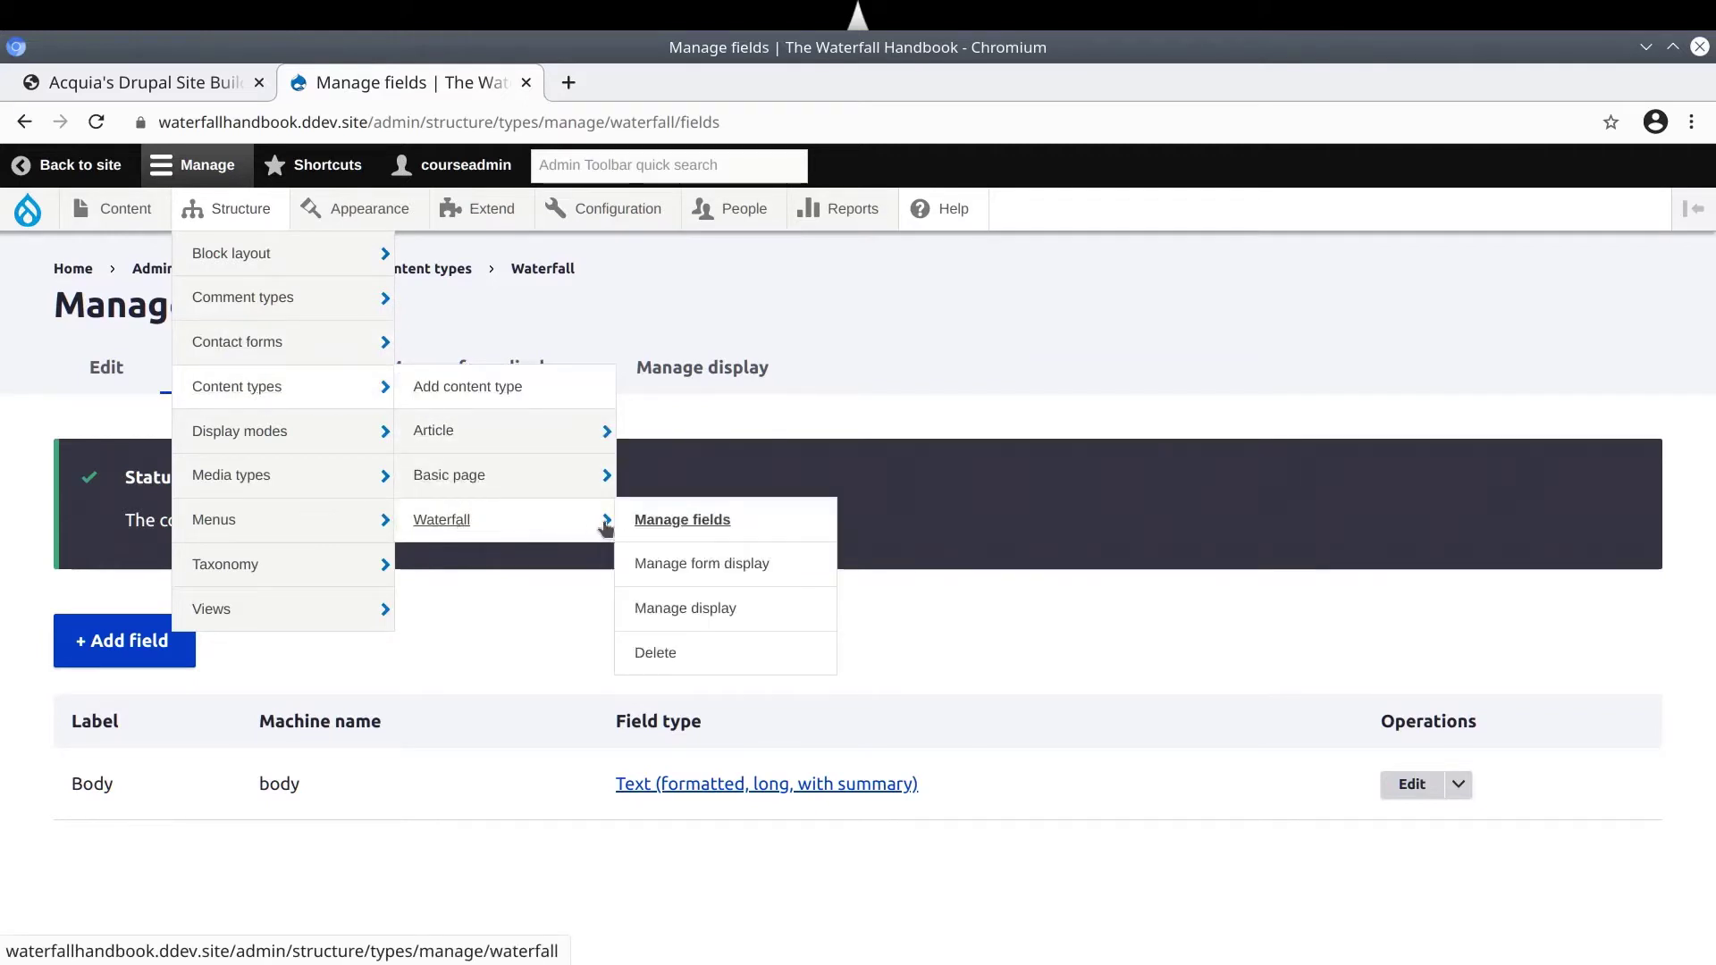
pyautogui.click(684, 522)
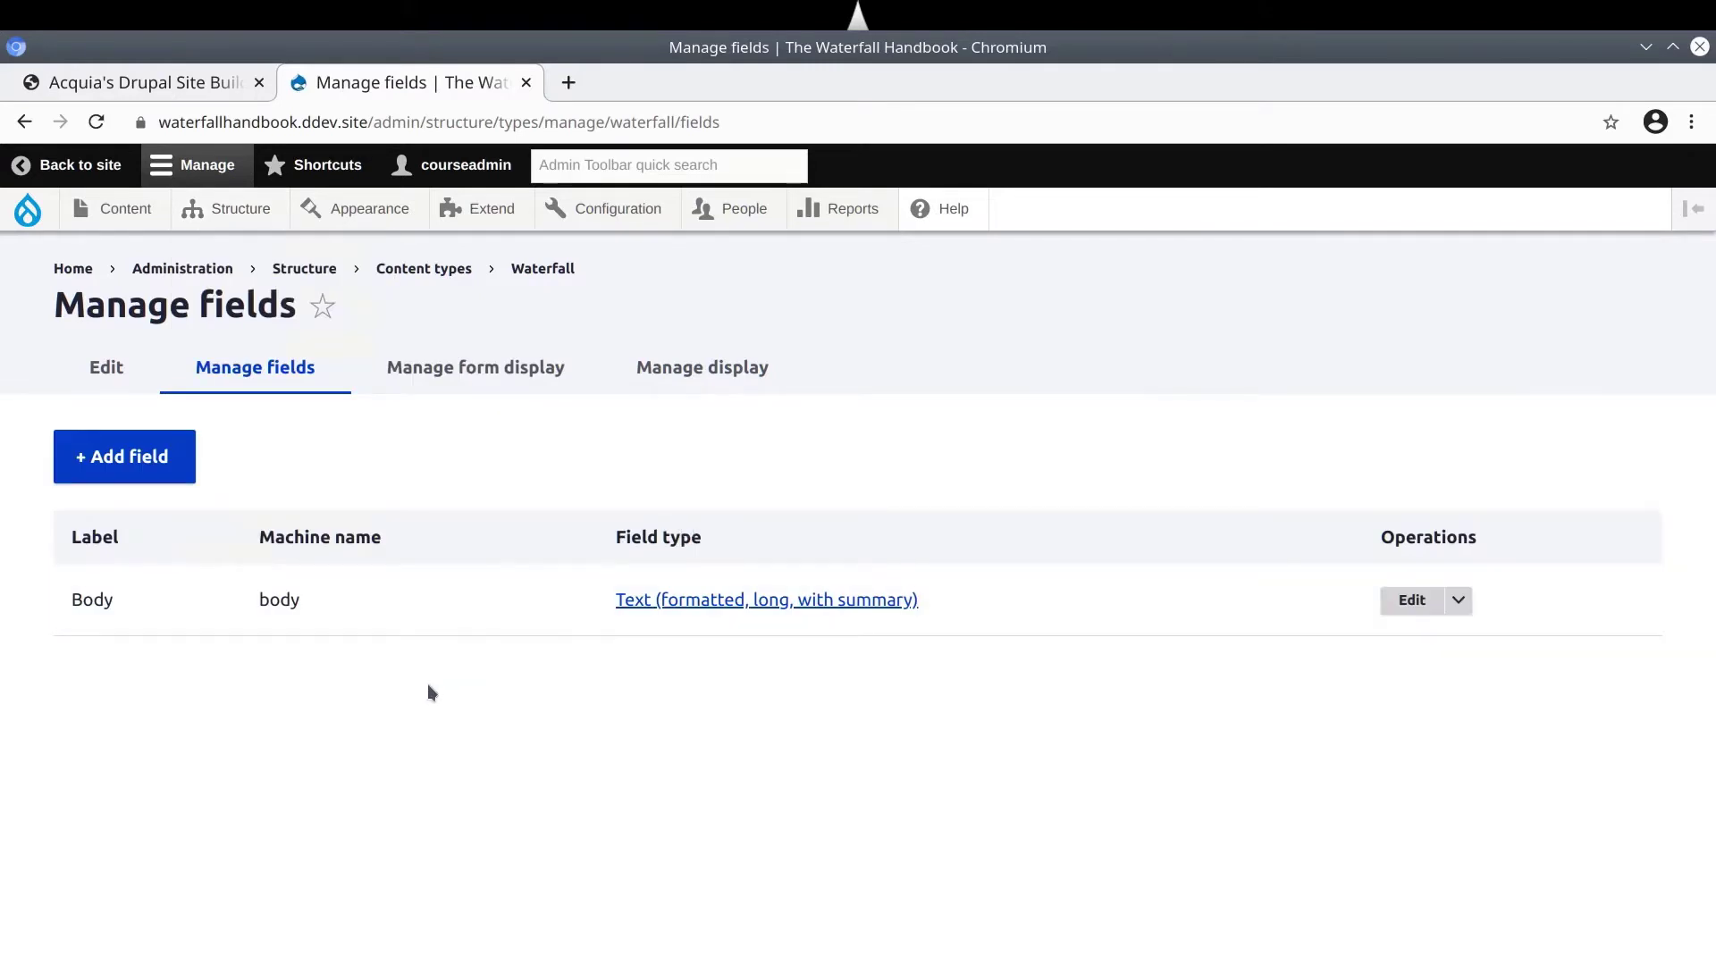
pyautogui.doubleClick(92, 599)
pyautogui.doubleClick(272, 603)
pyautogui.doubleClick(100, 602)
pyautogui.doubleClick(288, 601)
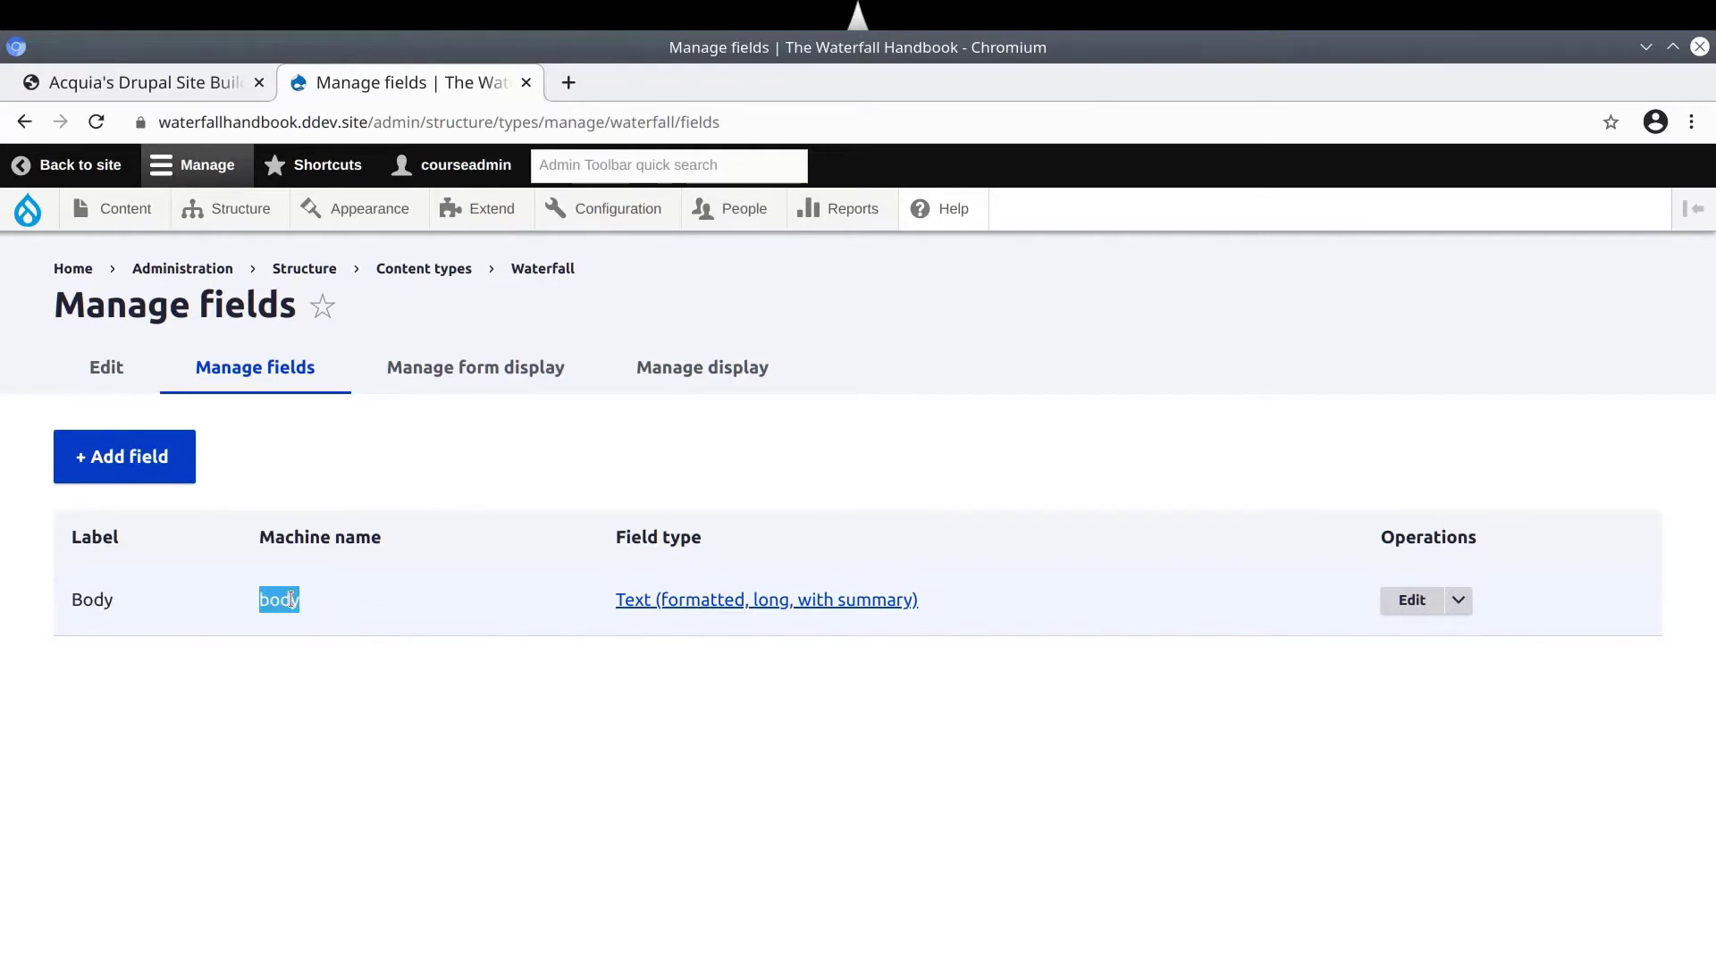
pyautogui.doubleClick(100, 601)
pyautogui.doubleClick(283, 598)
pyautogui.moveTo(594, 609); pyautogui.dragTo(984, 609)
pyautogui.click(962, 608)
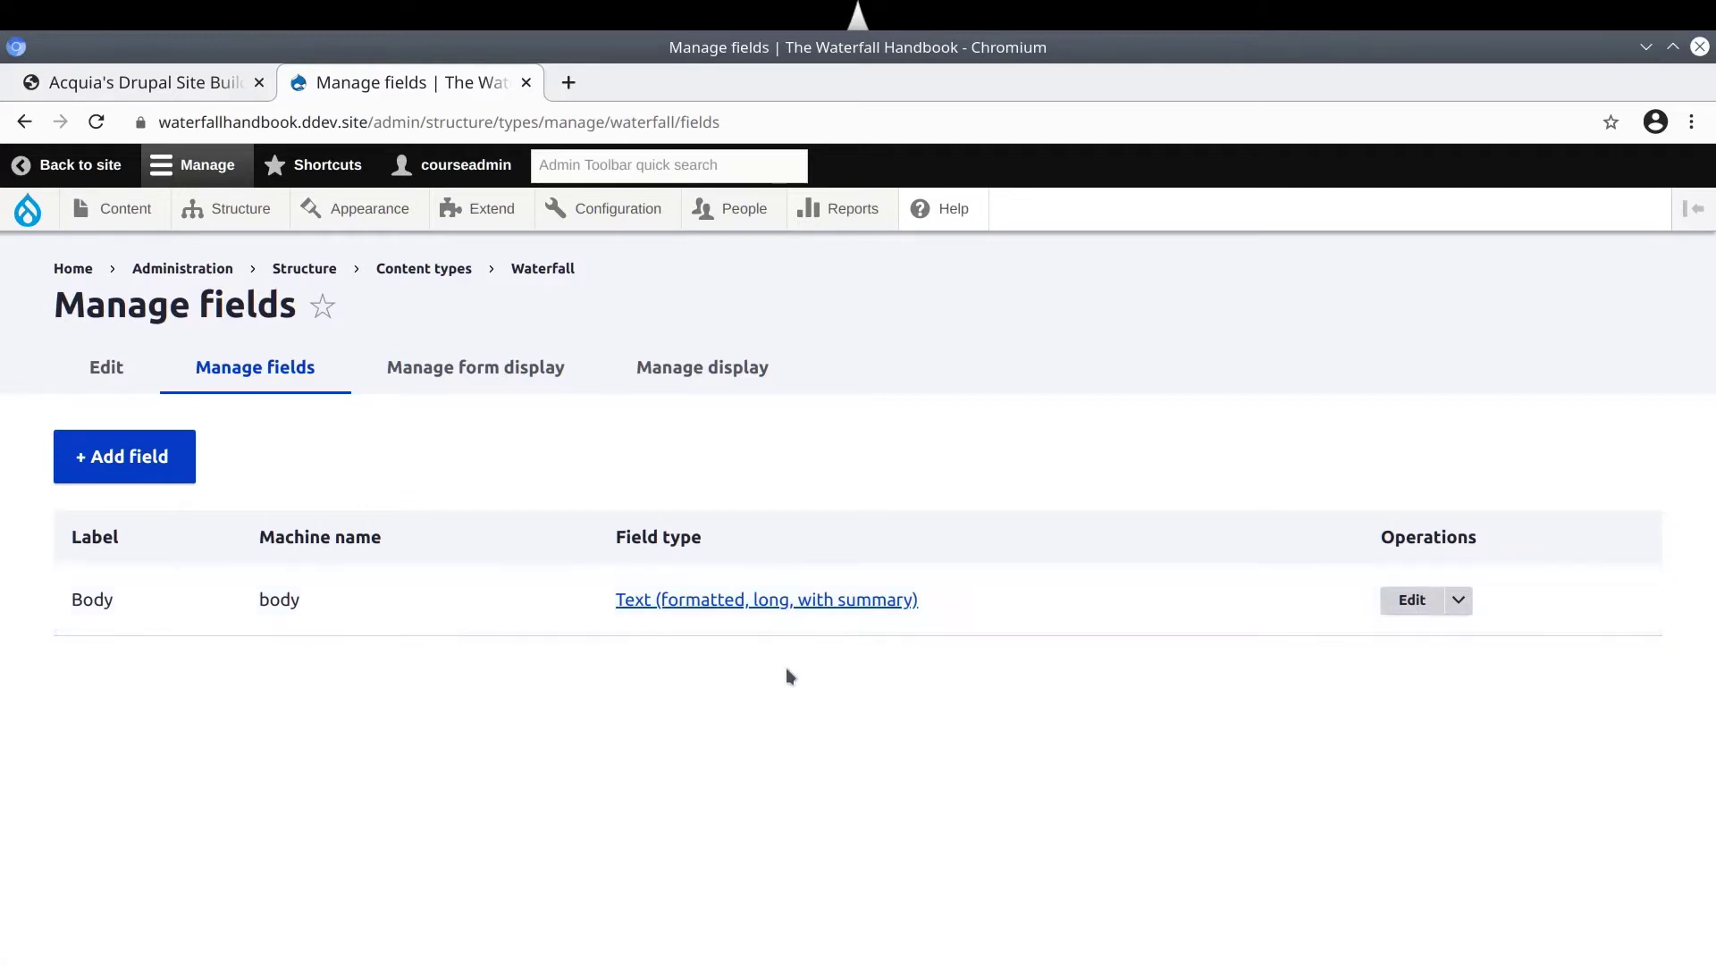
pyautogui.moveTo(624, 599); pyautogui.dragTo(796, 597)
pyautogui.click(958, 604)
pyautogui.click(962, 604)
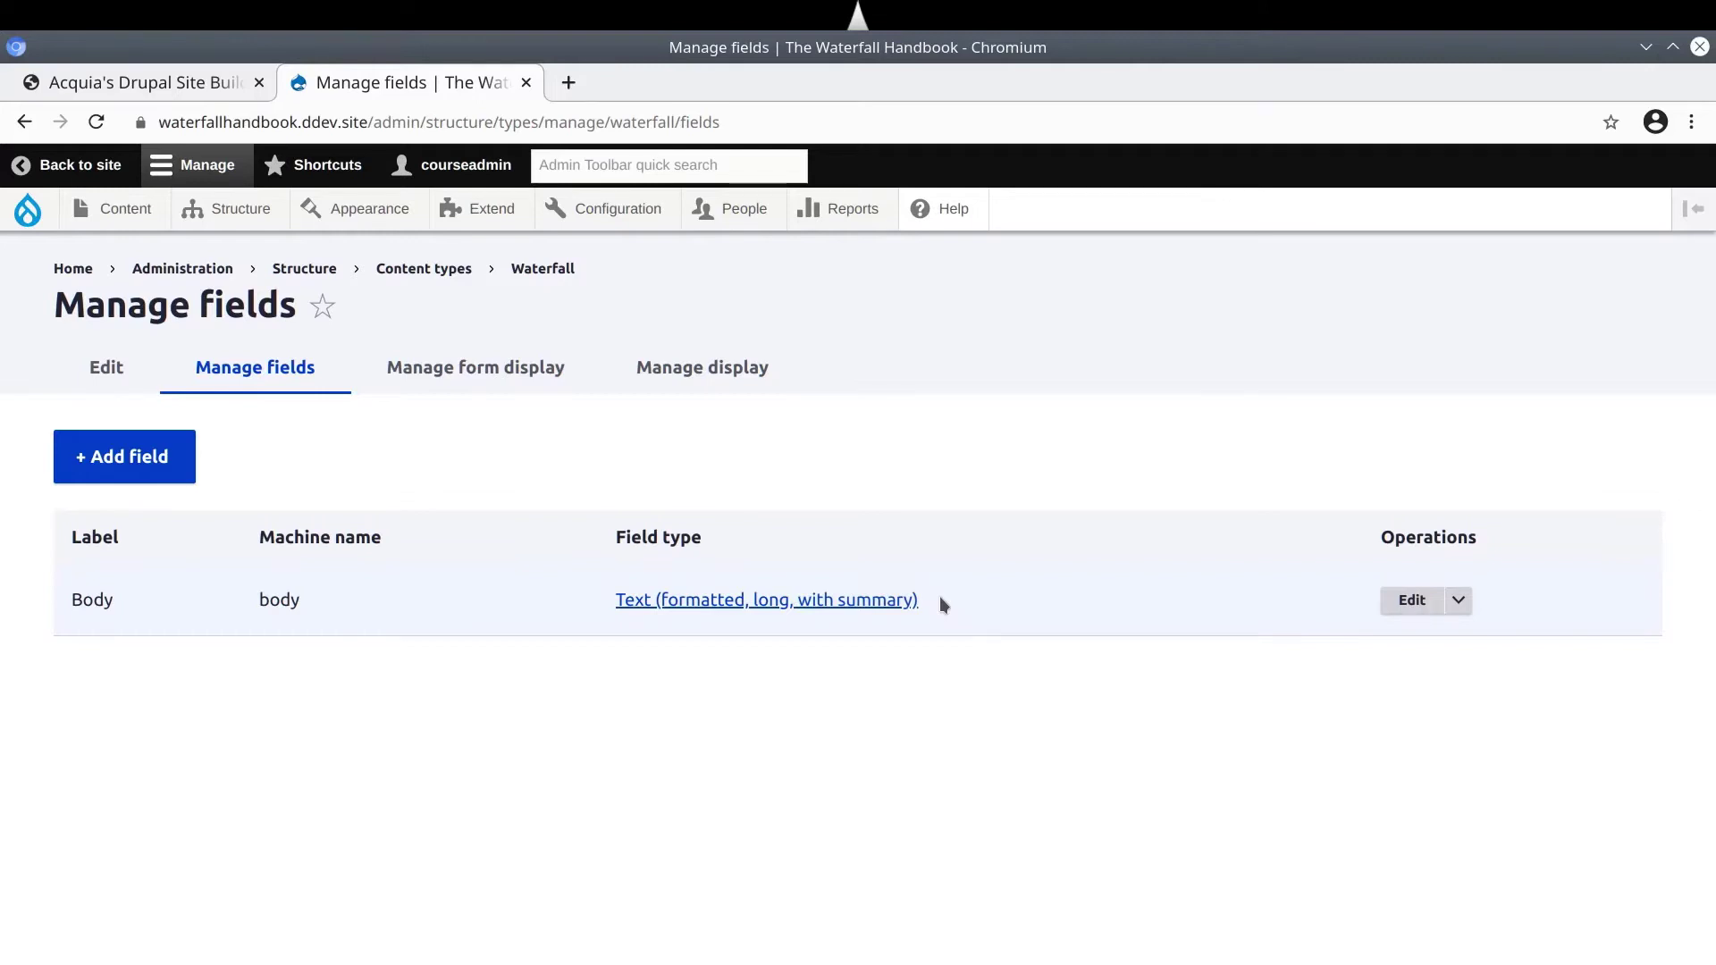
pyautogui.moveTo(74, 597); pyautogui.dragTo(124, 616)
pyautogui.click(117, 611)
pyautogui.moveTo(72, 613); pyautogui.dragTo(113, 604)
pyautogui.click(723, 594)
# Relabel Body as 'Waterfall description' with help text 'Describe the waterfall as beautifully as you can.'
pyautogui.click(1411, 600)
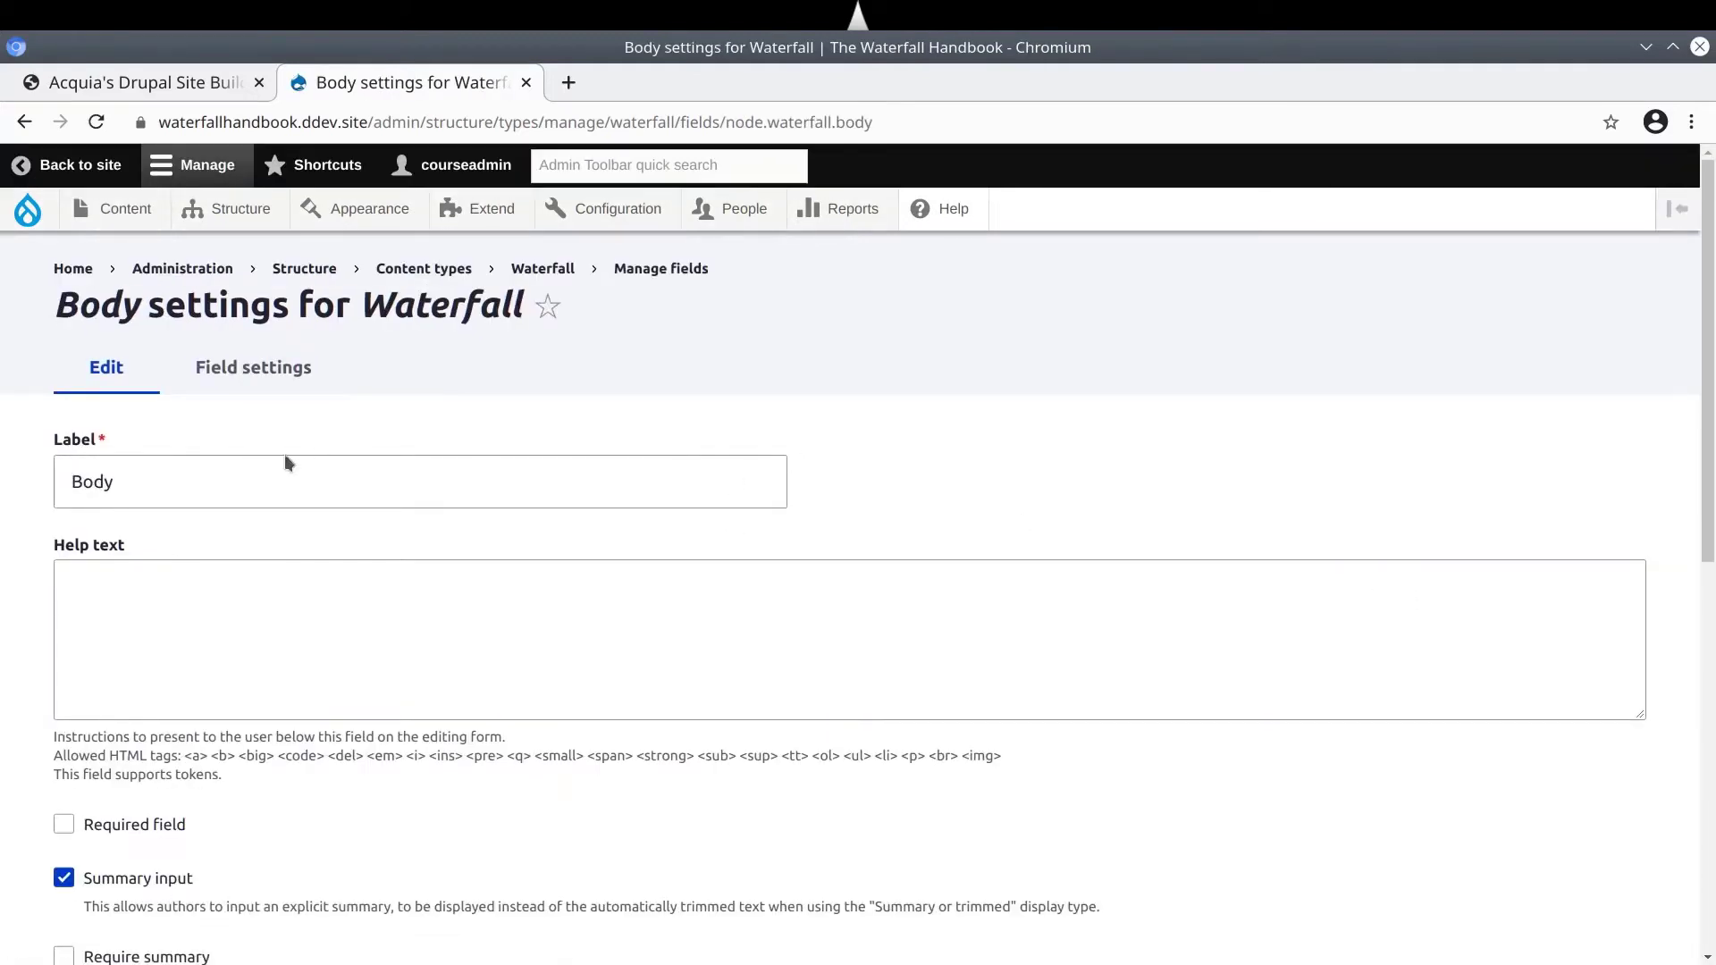
pyautogui.doubleClick(183, 489)
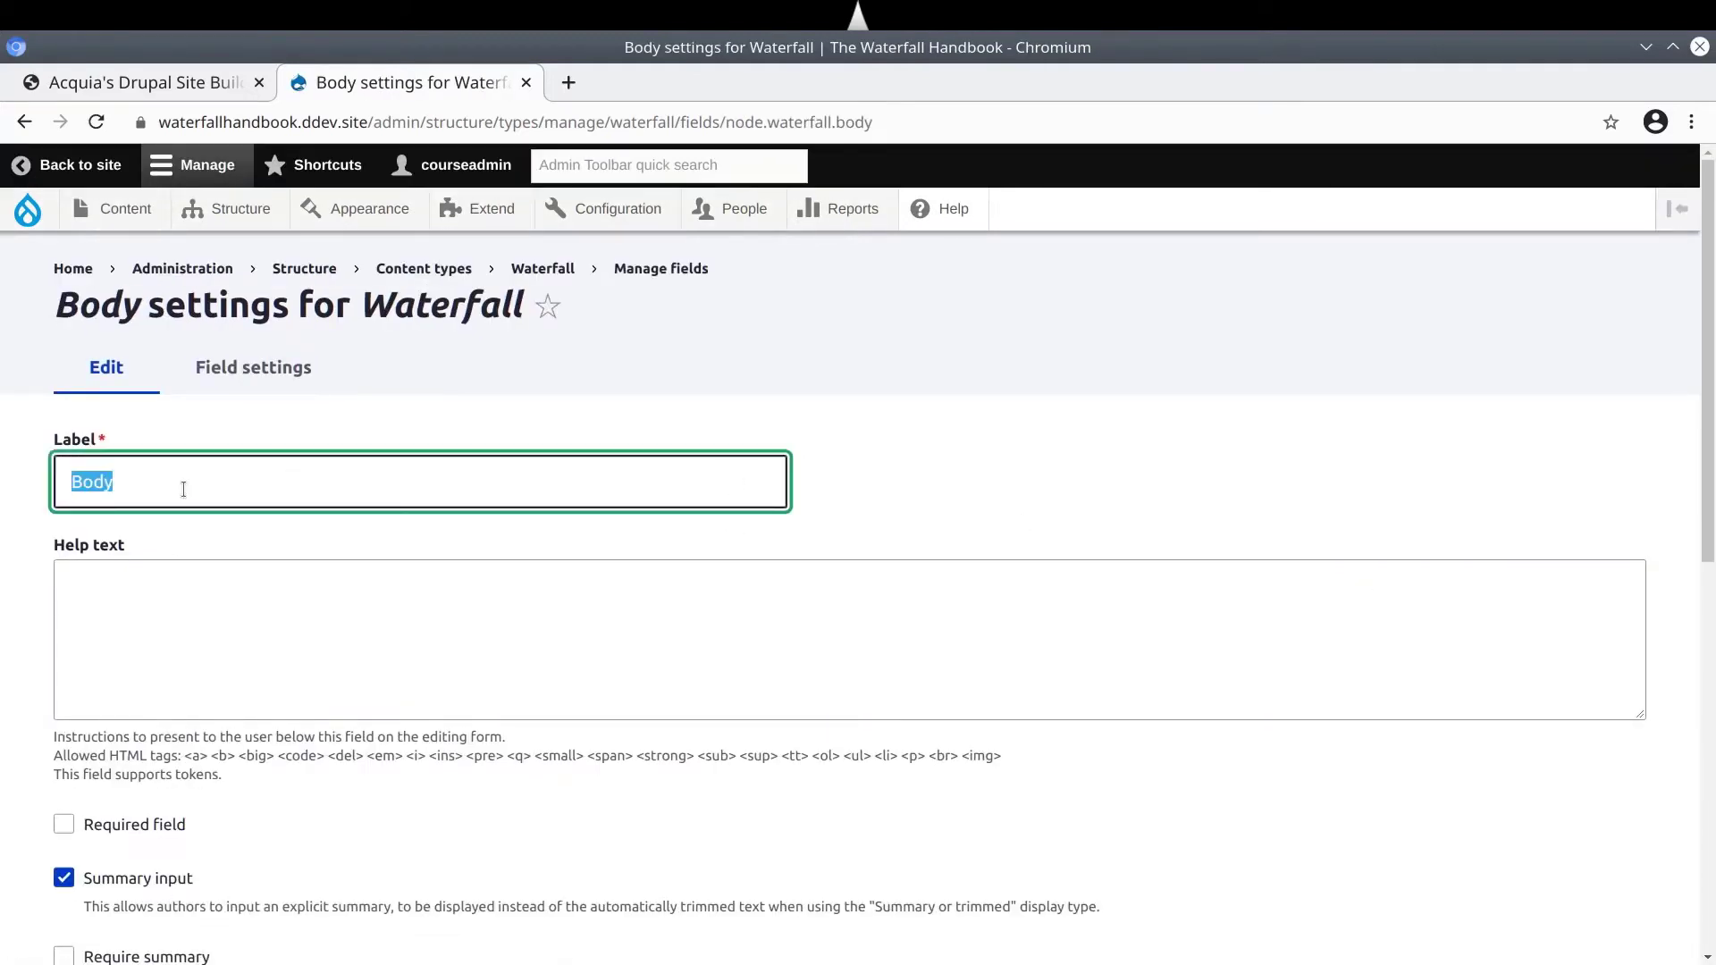
pyautogui.write('Waterfall description')
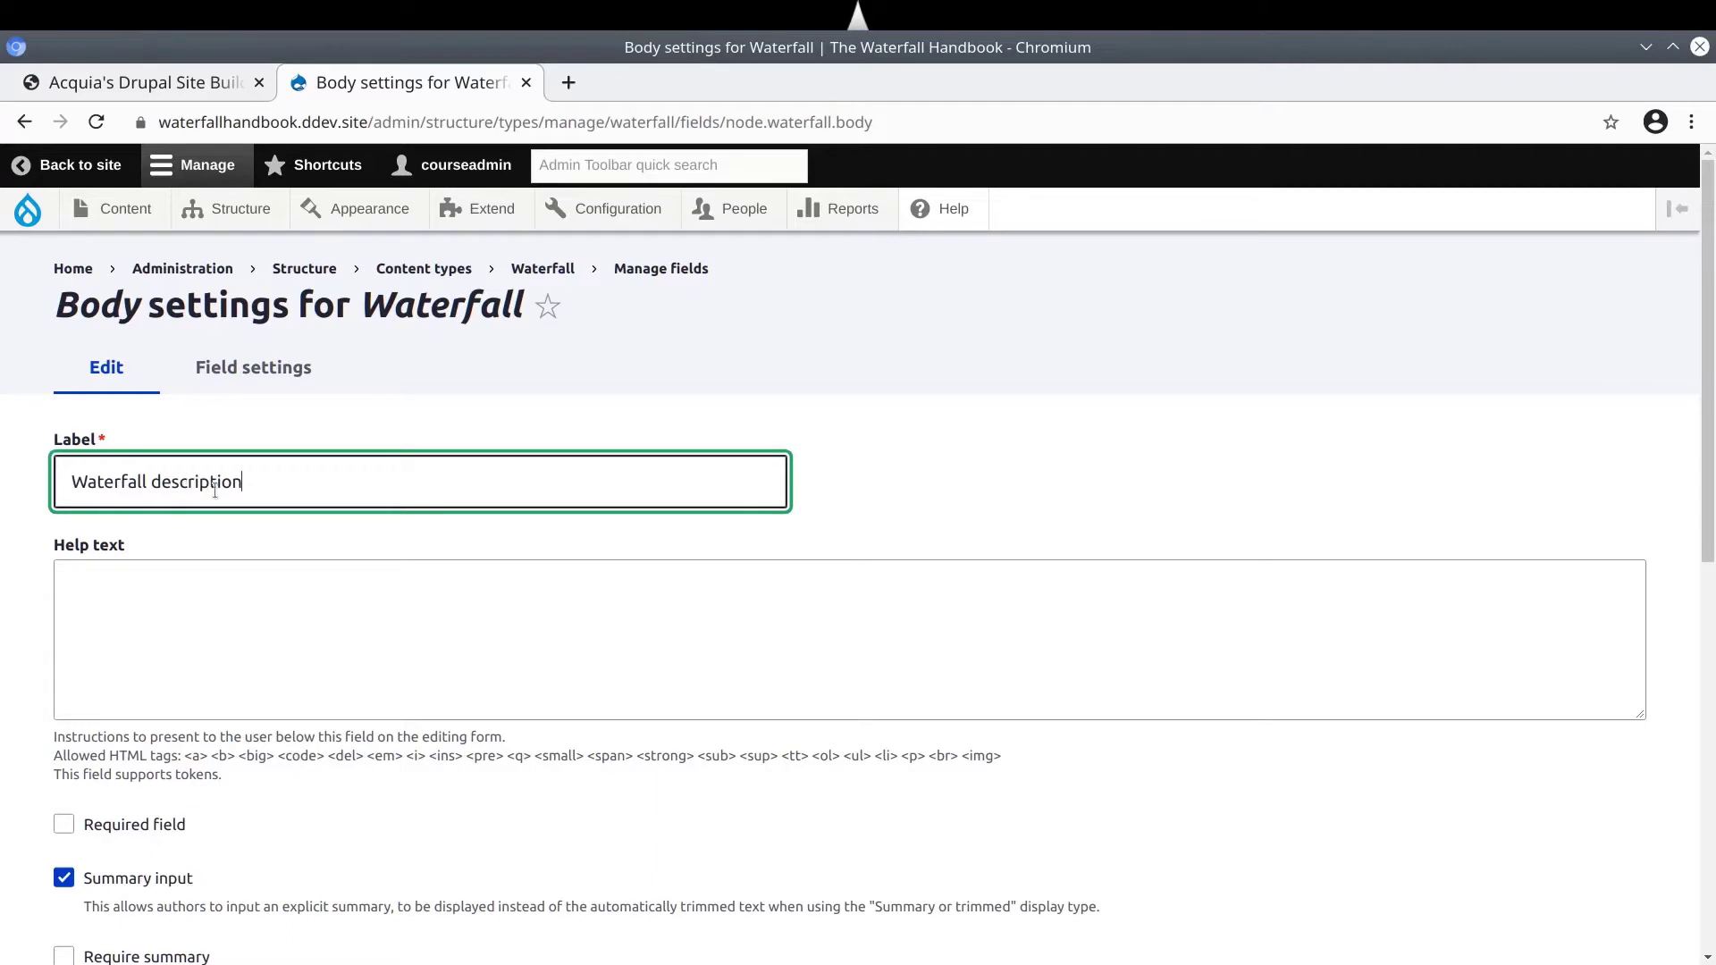
pyautogui.click(219, 605)
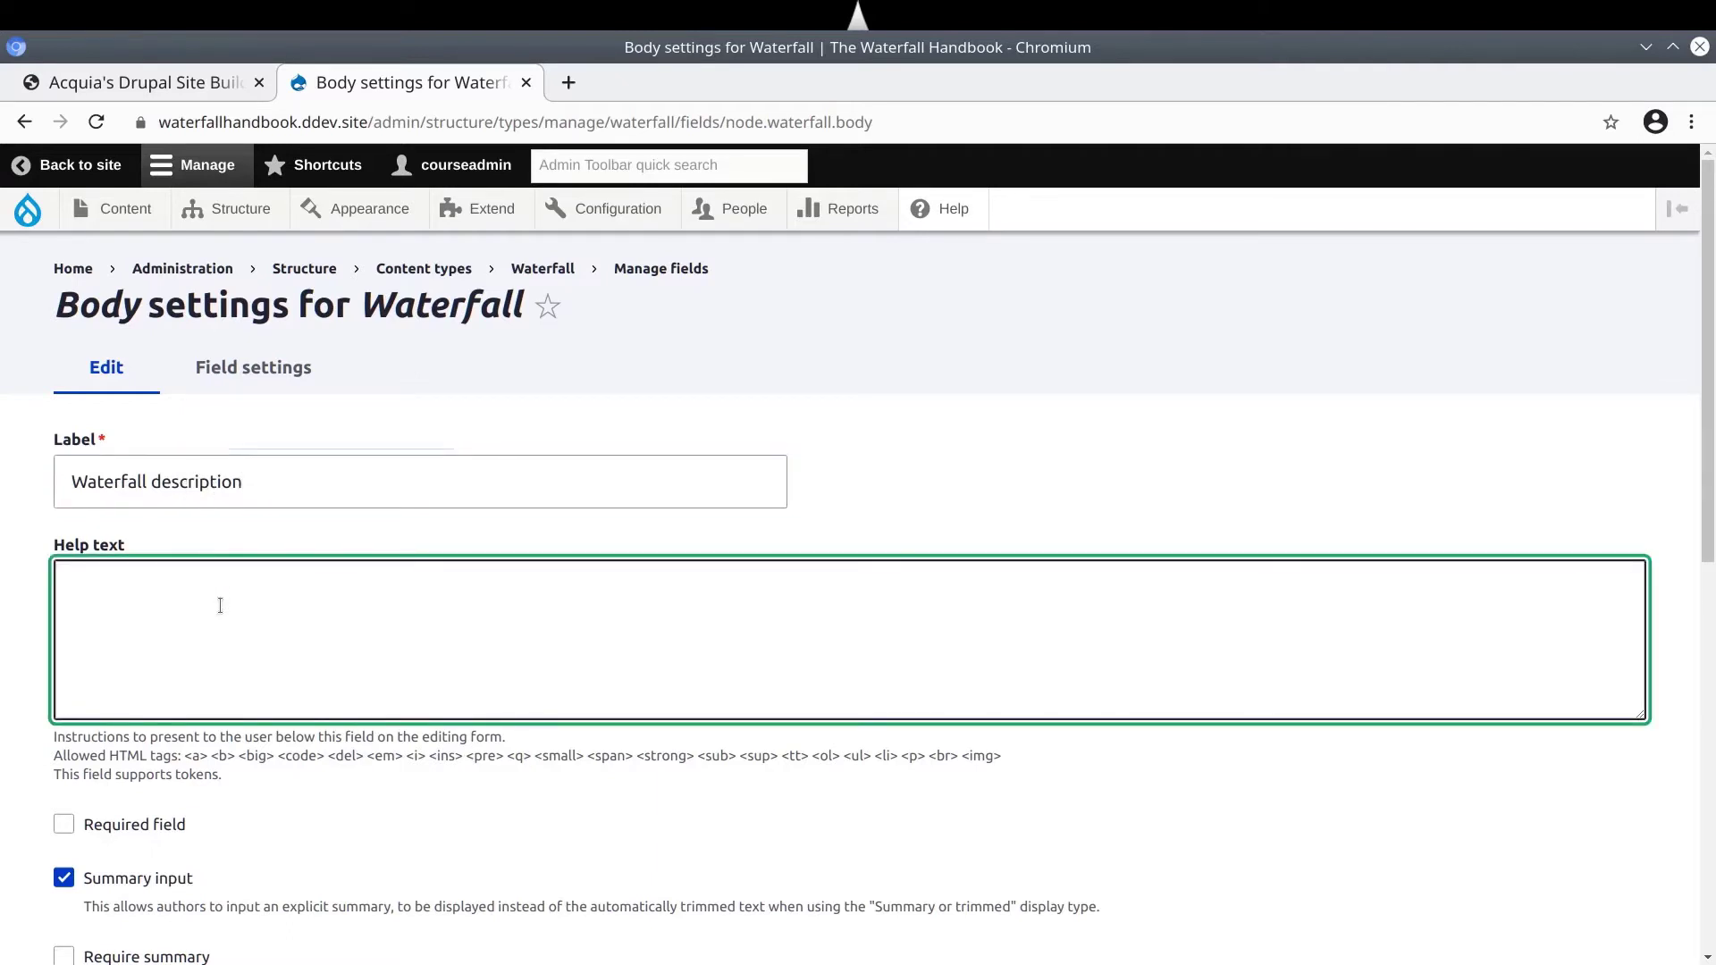
pyautogui.write('Describe the waterfall as beautifu')
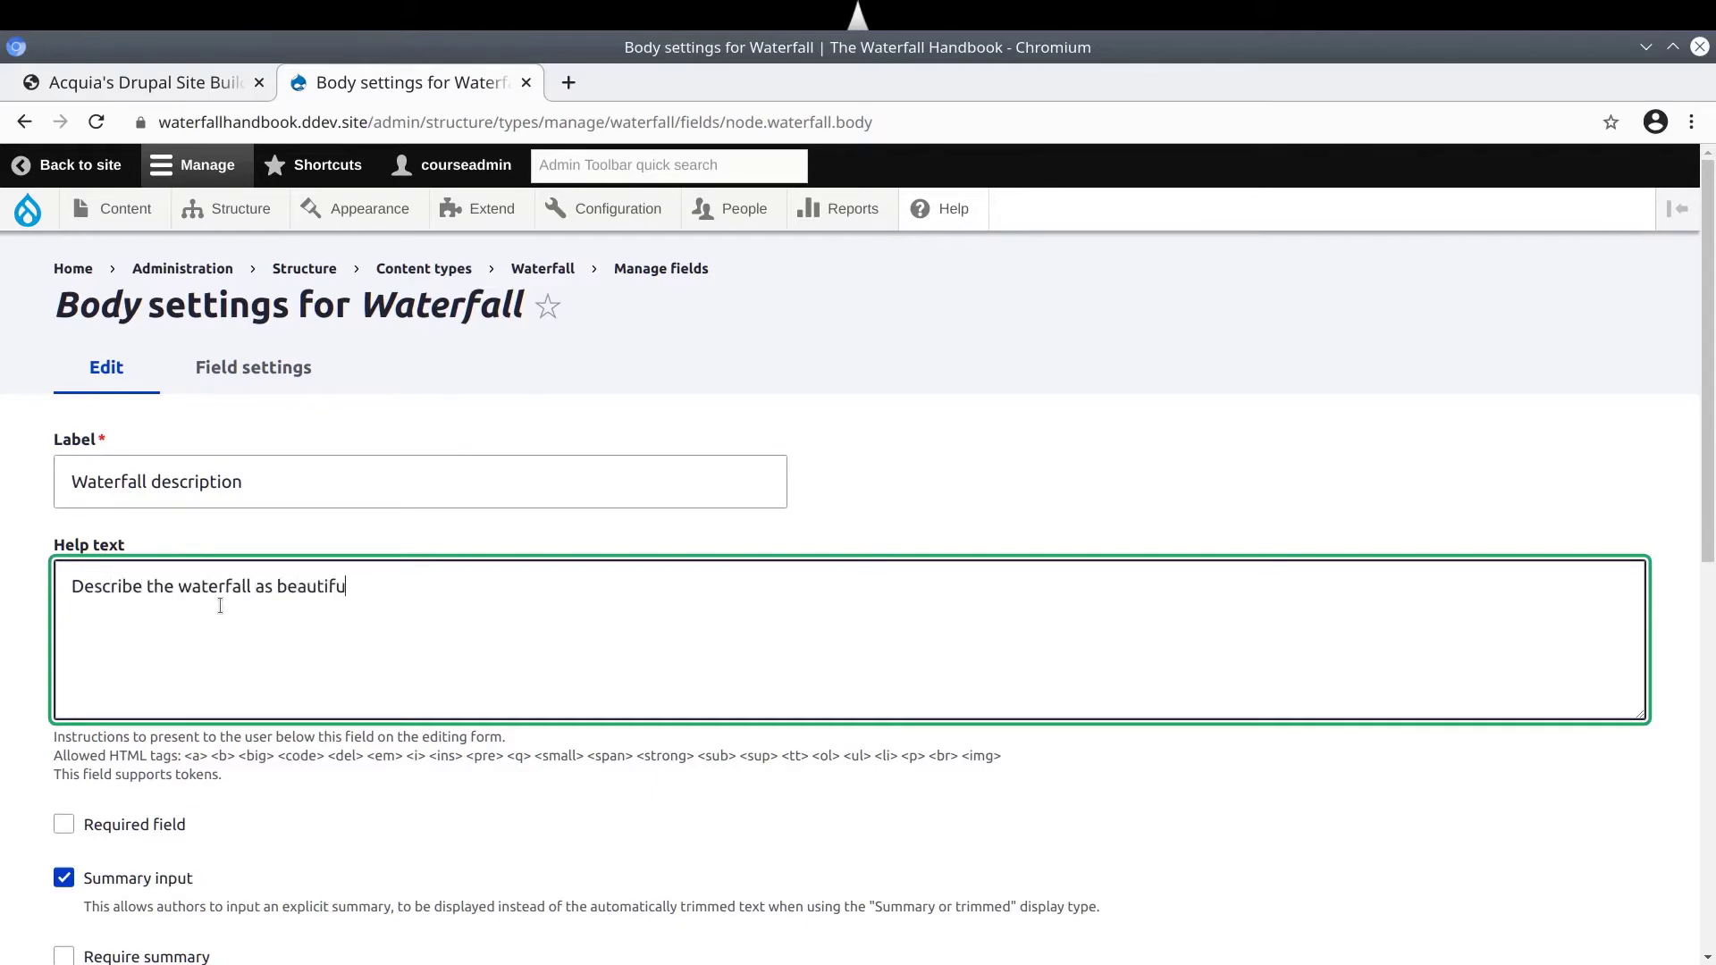
pyautogui.write('lly as you can.')
# Make Waterfall description a required field and save its settings
pyautogui.scroll(-2, 482, 587)
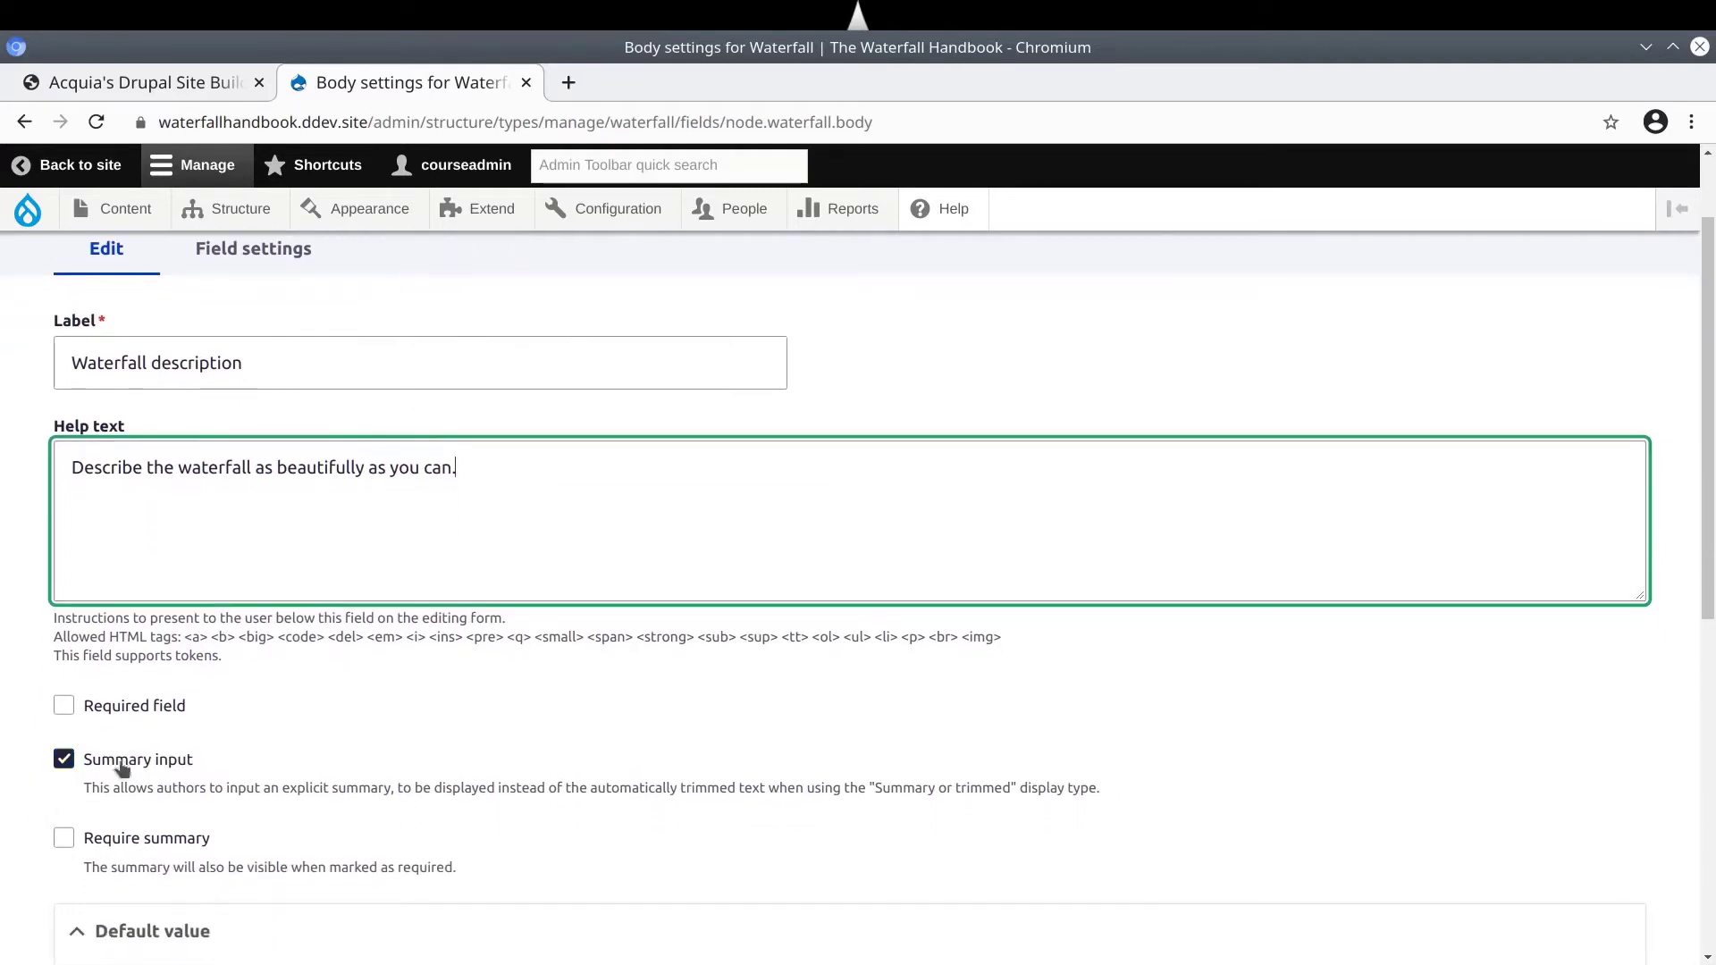
pyautogui.moveTo(115, 760); pyautogui.dragTo(286, 762)
pyautogui.click(263, 804)
pyautogui.moveTo(80, 784); pyautogui.dragTo(451, 786)
pyautogui.click(451, 786)
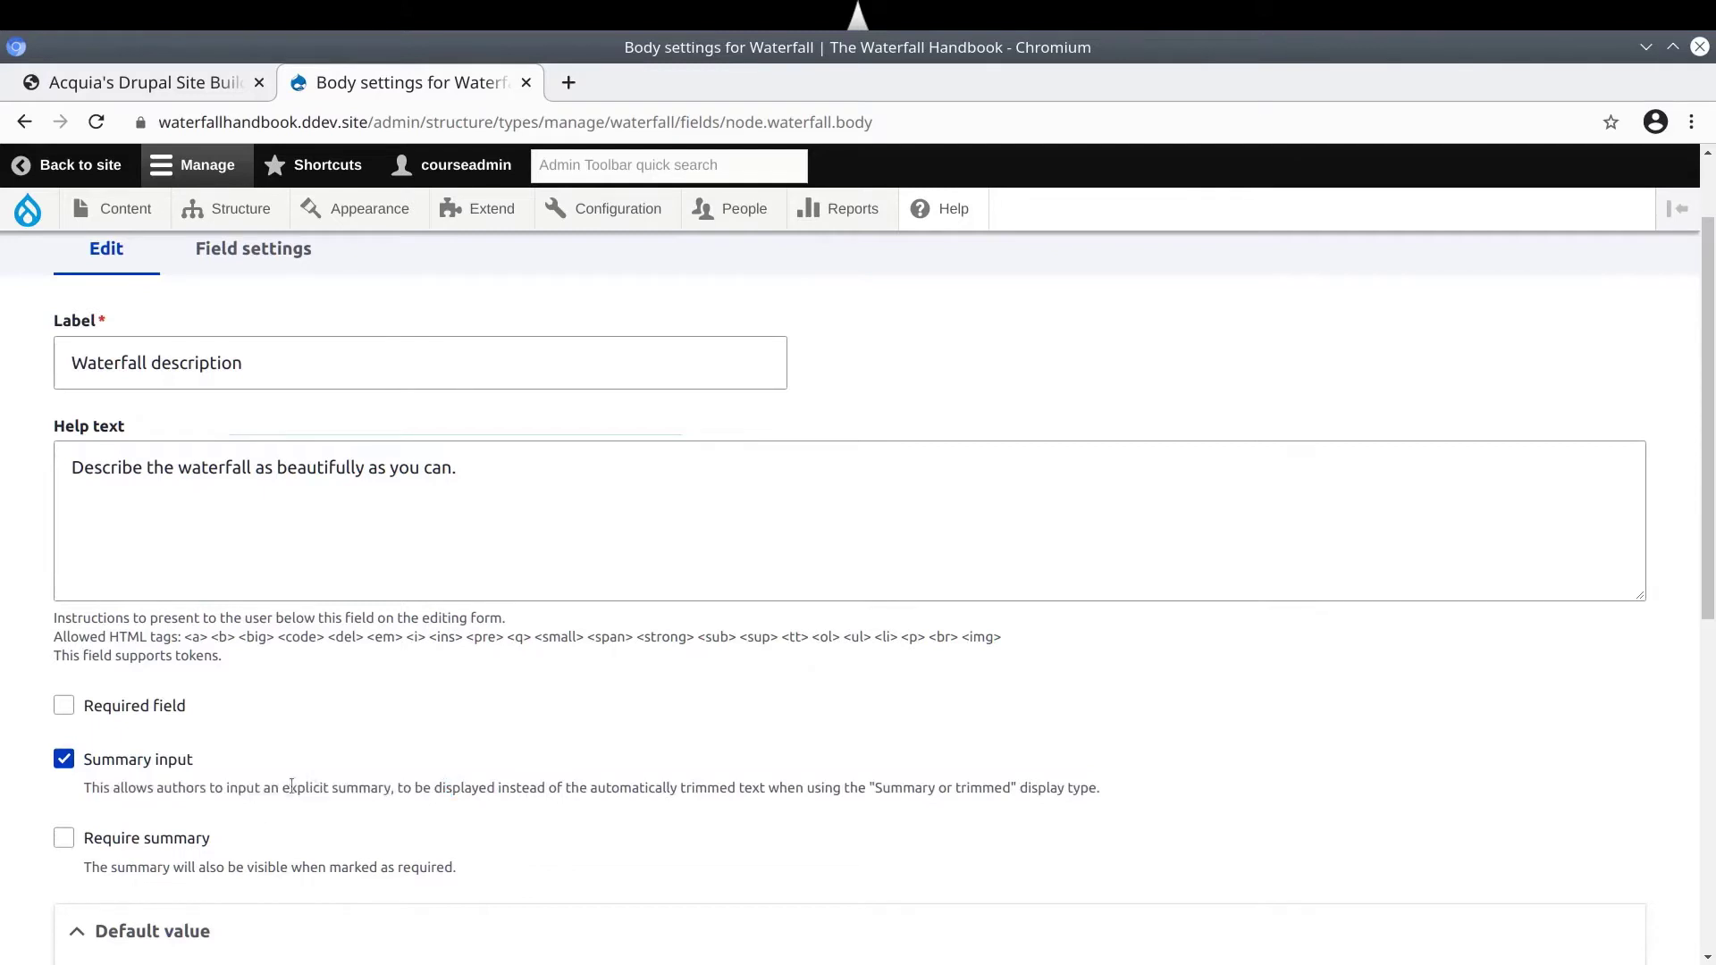
pyautogui.moveTo(271, 787); pyautogui.dragTo(973, 786)
pyautogui.click(974, 786)
pyautogui.moveTo(113, 708); pyautogui.dragTo(254, 707)
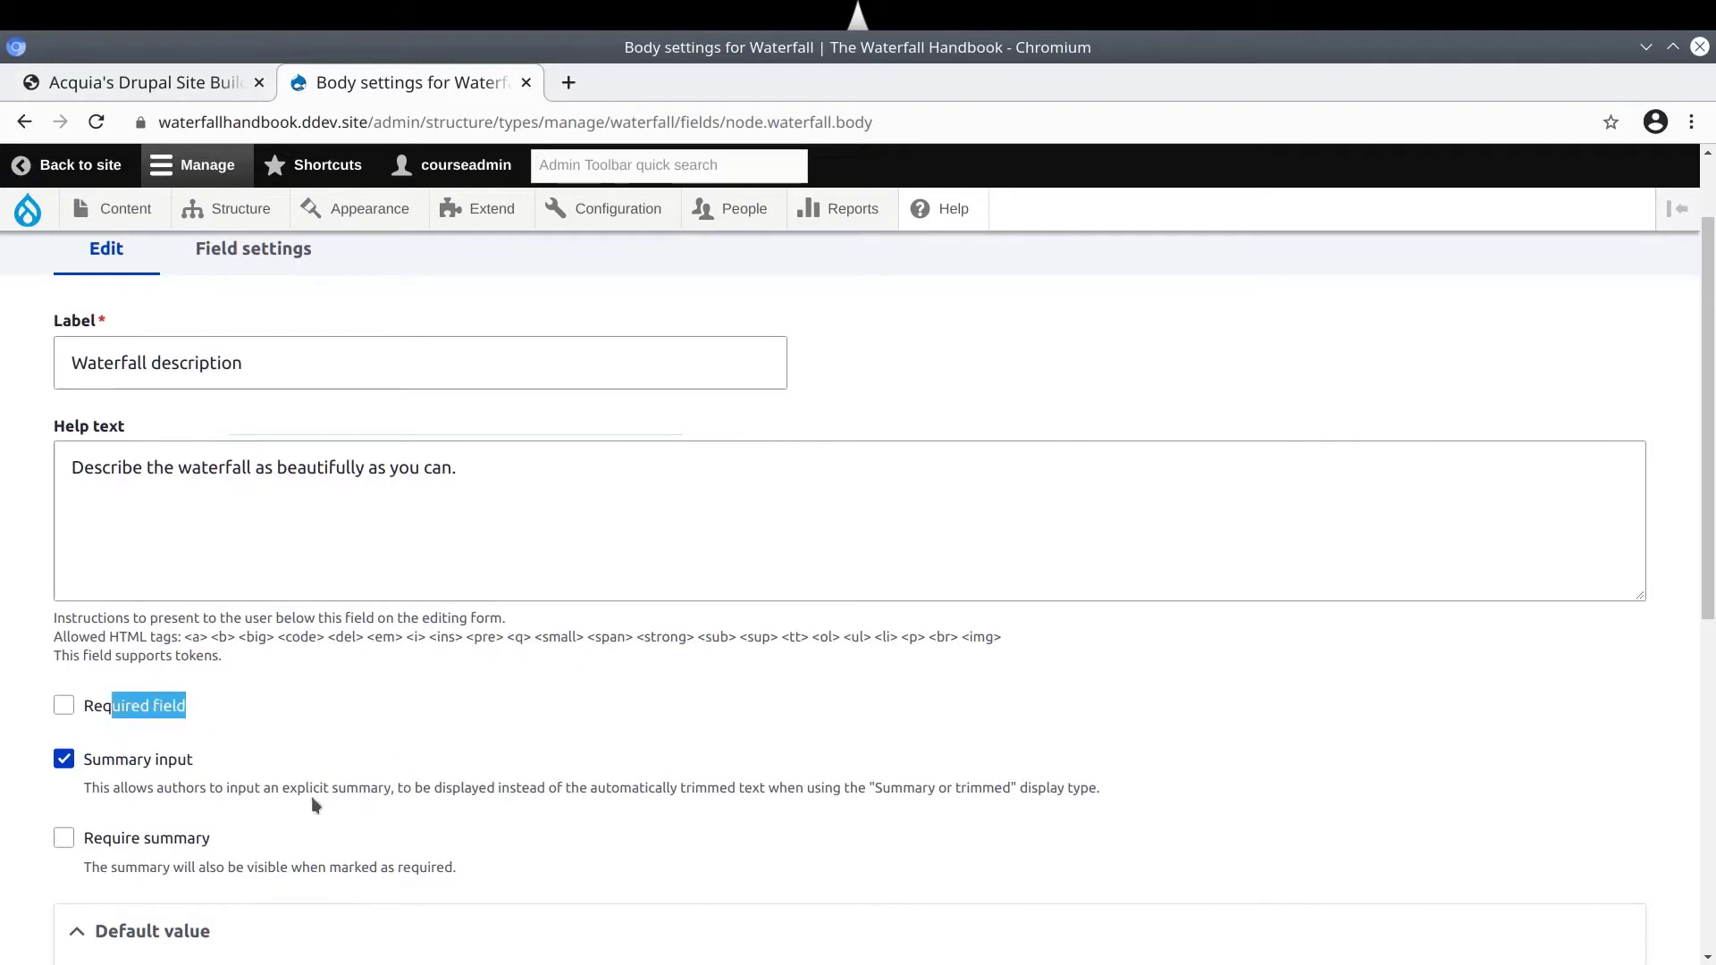
pyautogui.moveTo(111, 840); pyautogui.dragTo(250, 844)
pyautogui.click(250, 844)
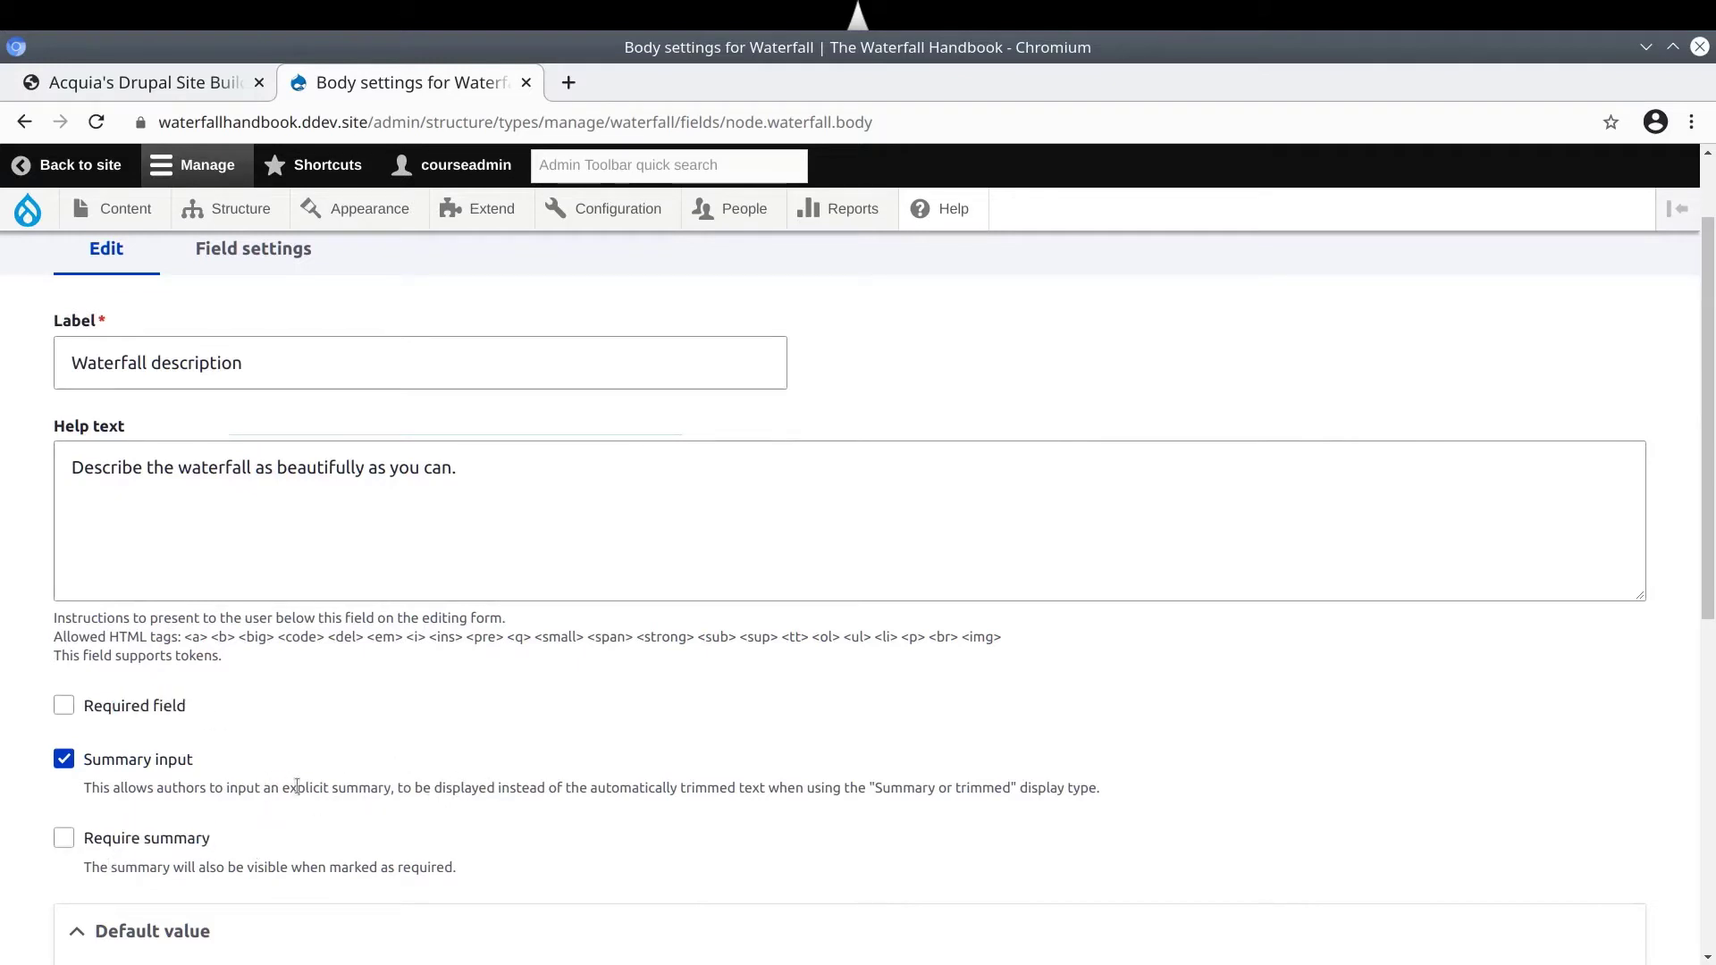
pyautogui.scroll(-1, 329, 729)
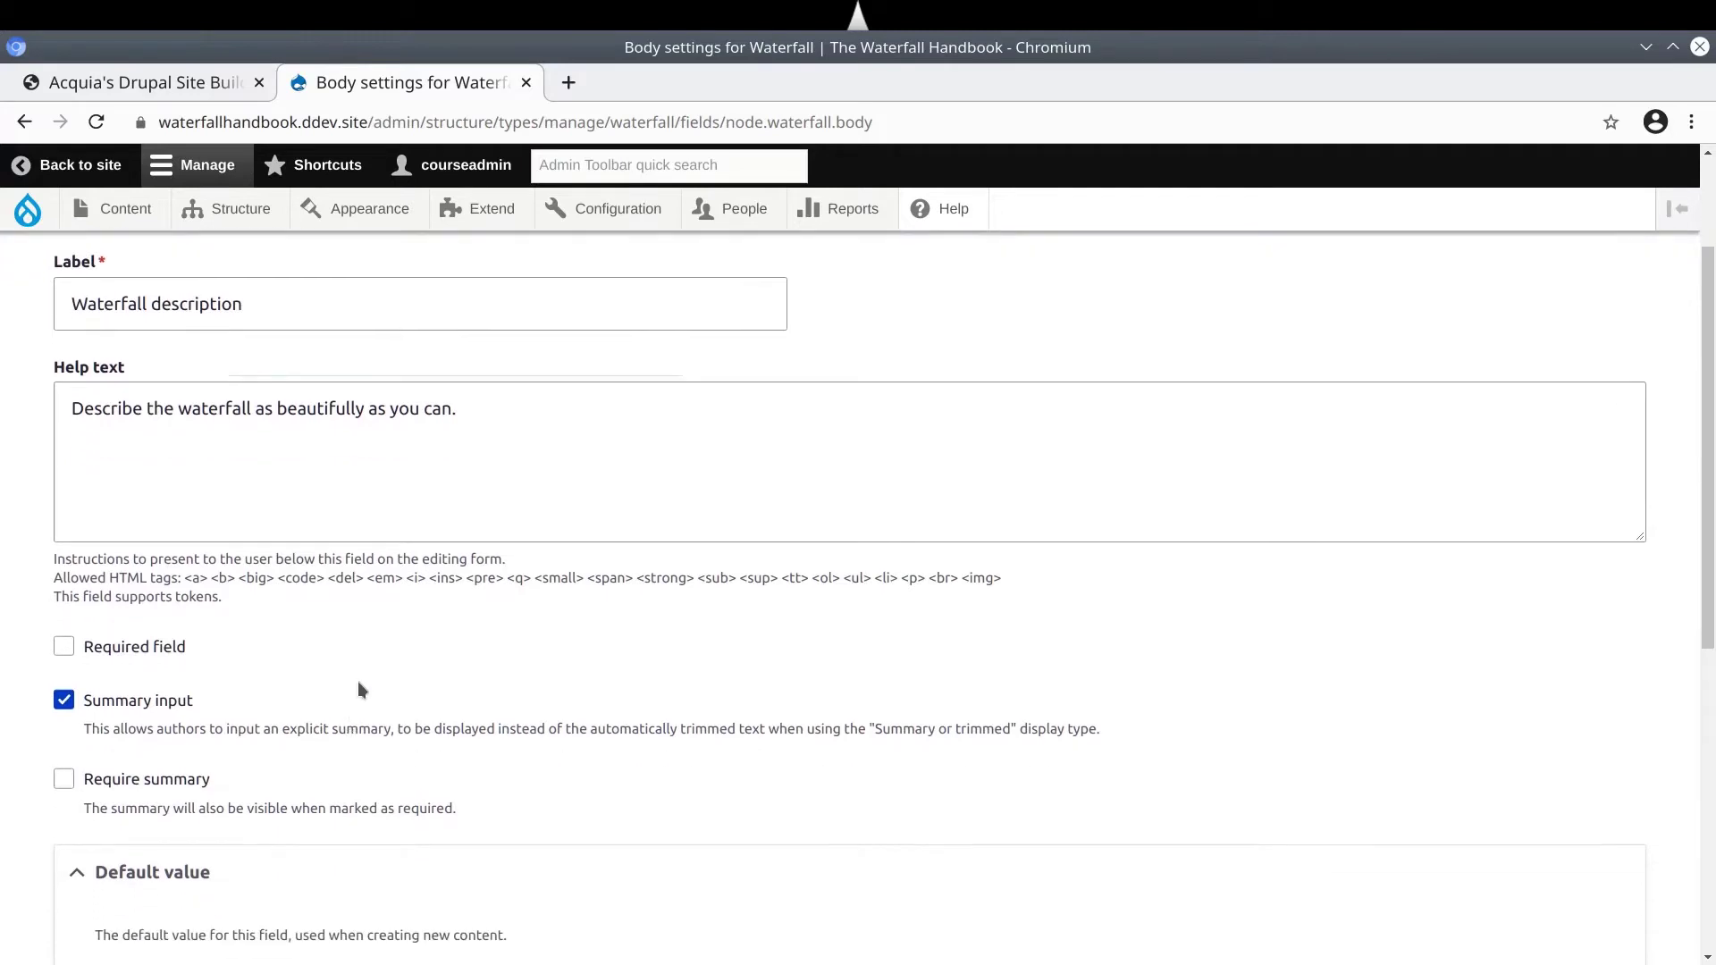
pyautogui.click(69, 646)
pyautogui.scroll(2, 34, 646)
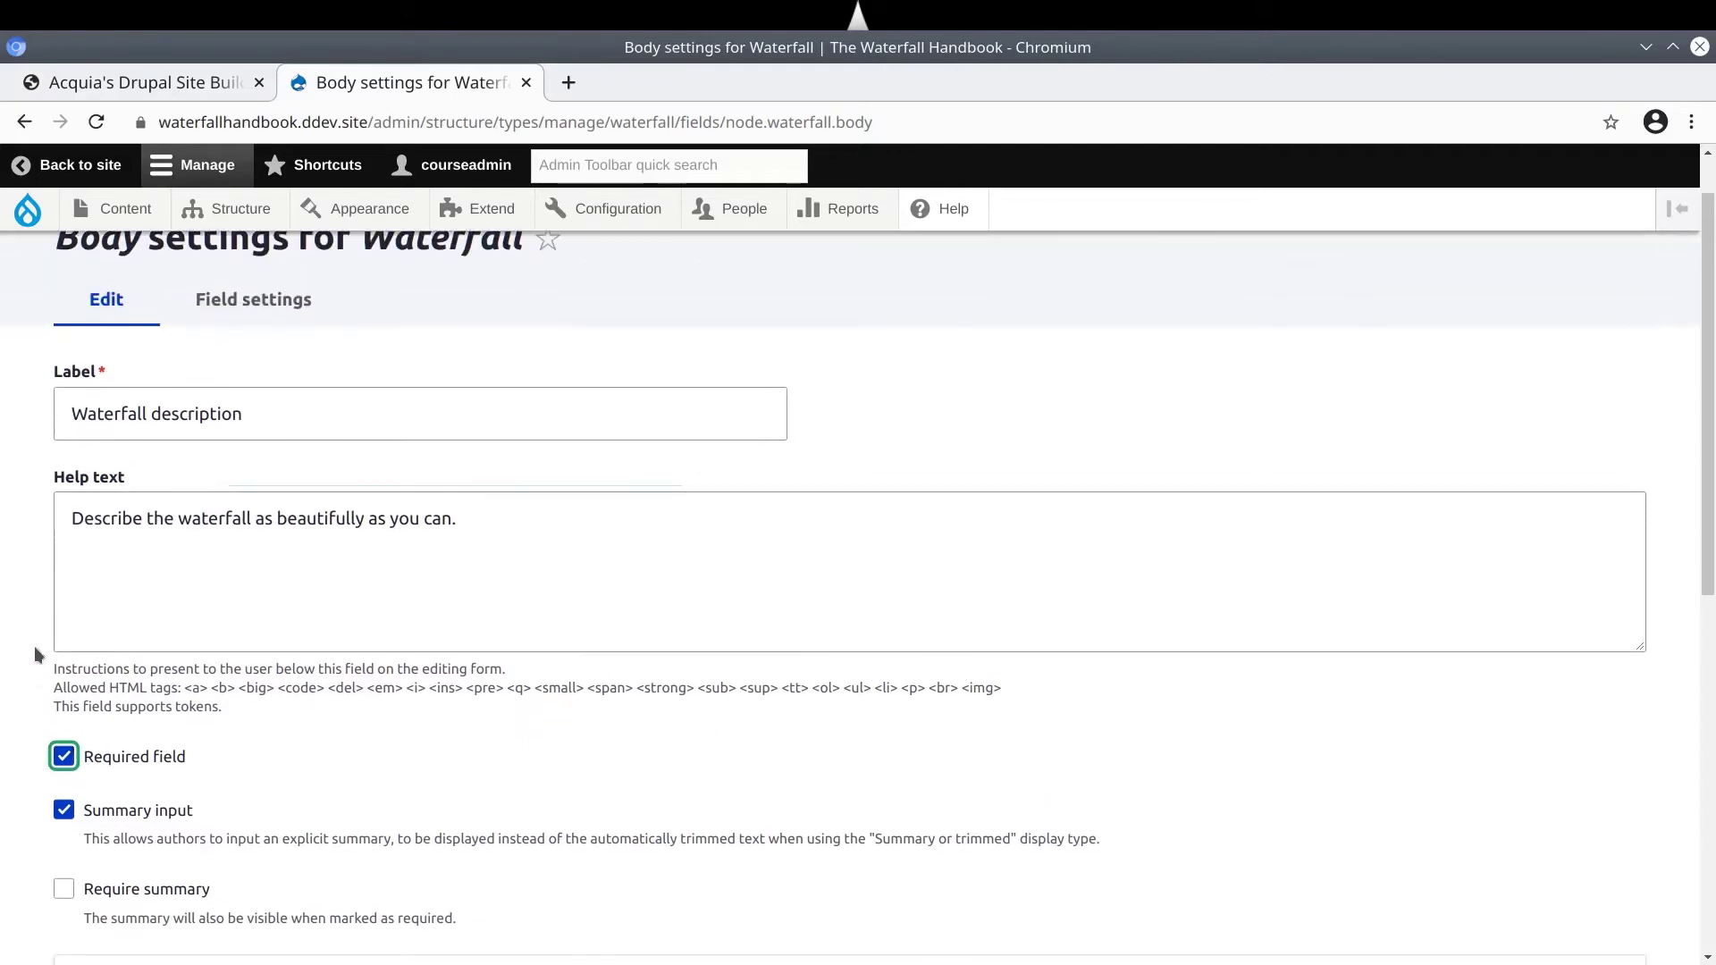
pyautogui.scroll(-1, 46, 630)
pyautogui.scroll(-10, 43, 649)
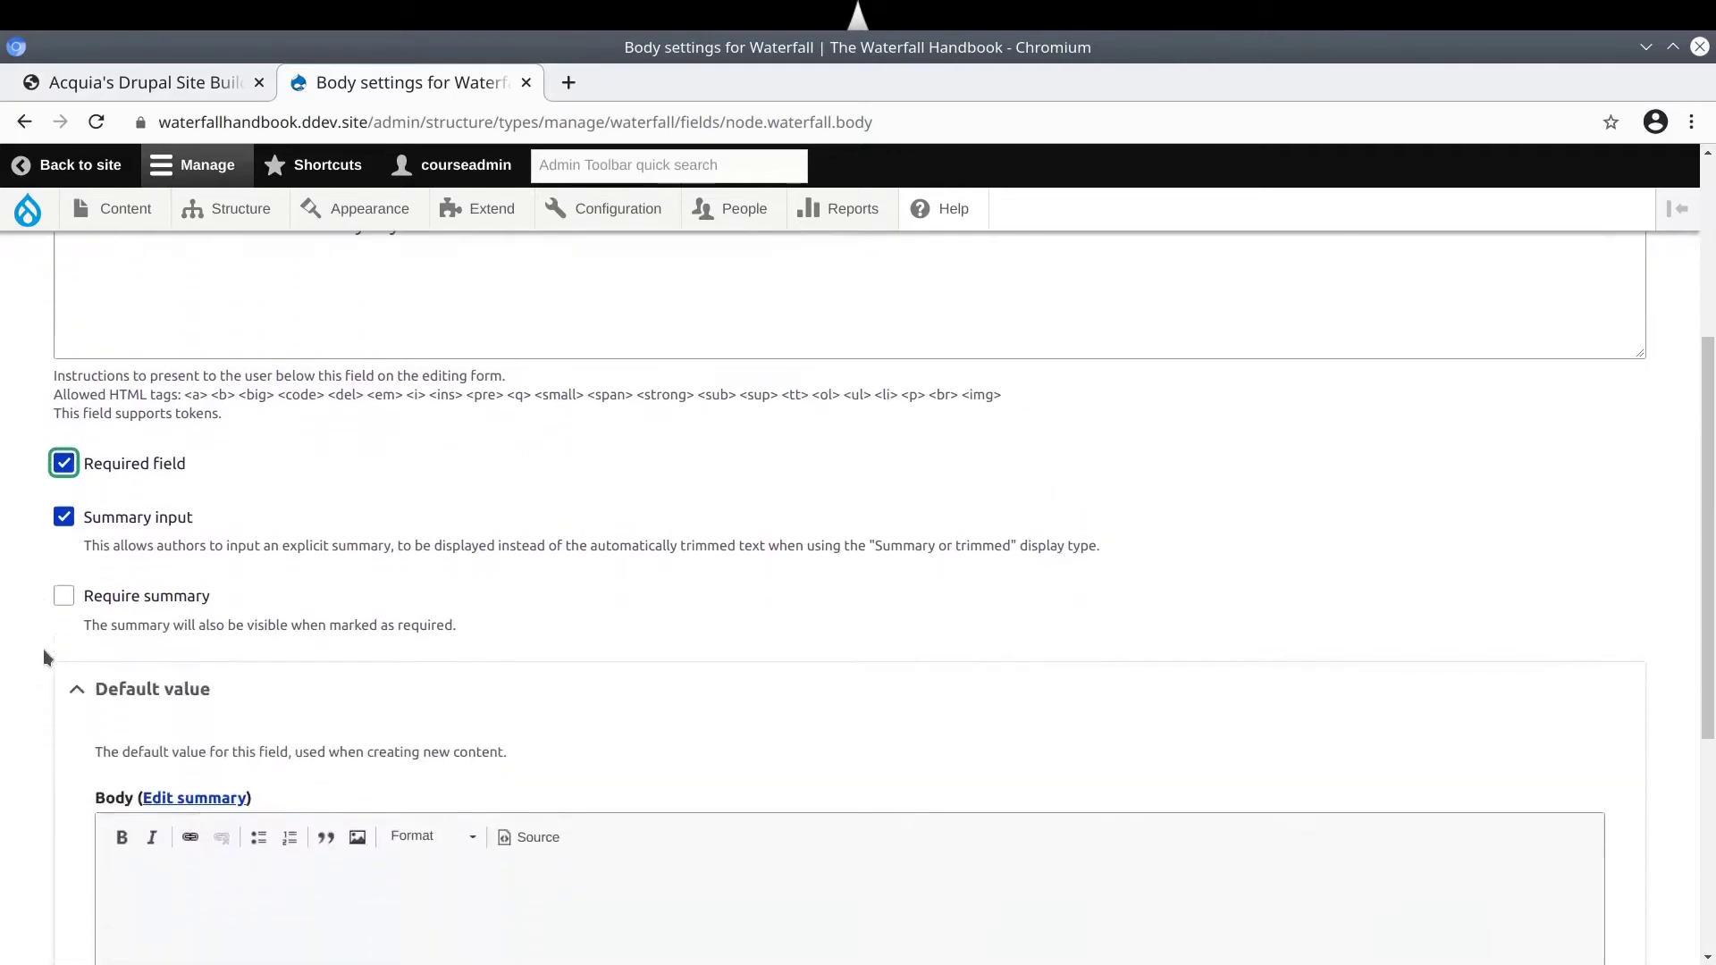
pyautogui.click(158, 821)
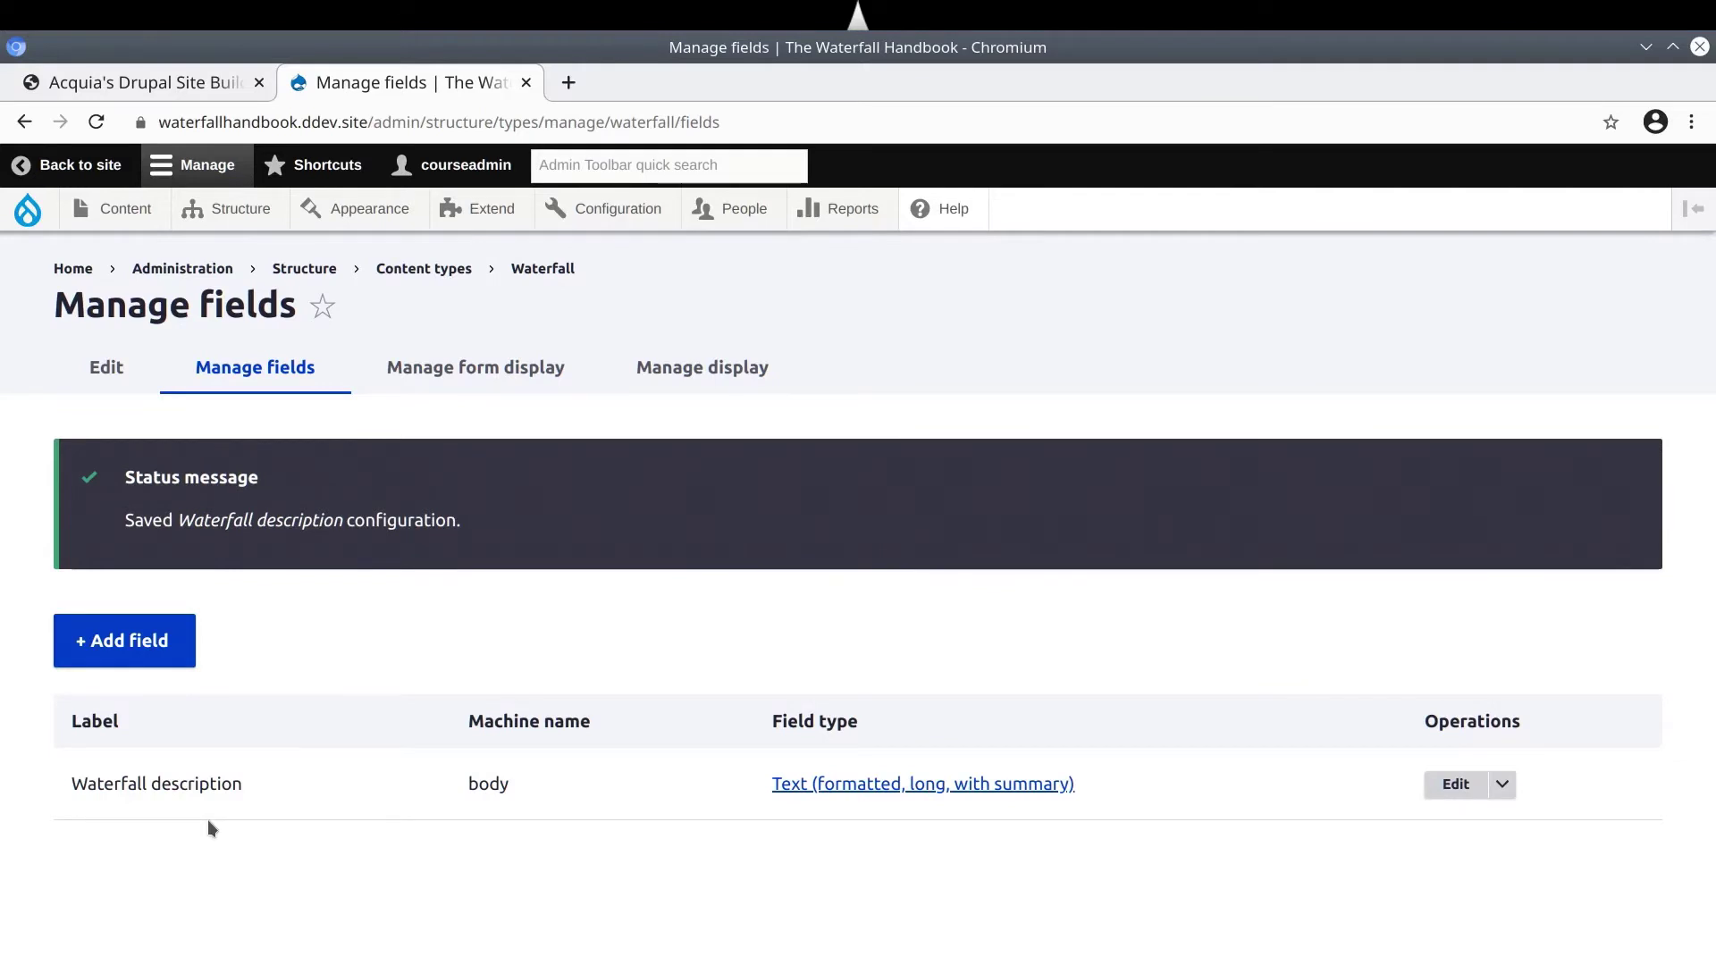
# In the Unit 5 course assets, review the Waterfall fields list's Waterfall description (body) entry
pyautogui.click(166, 89)
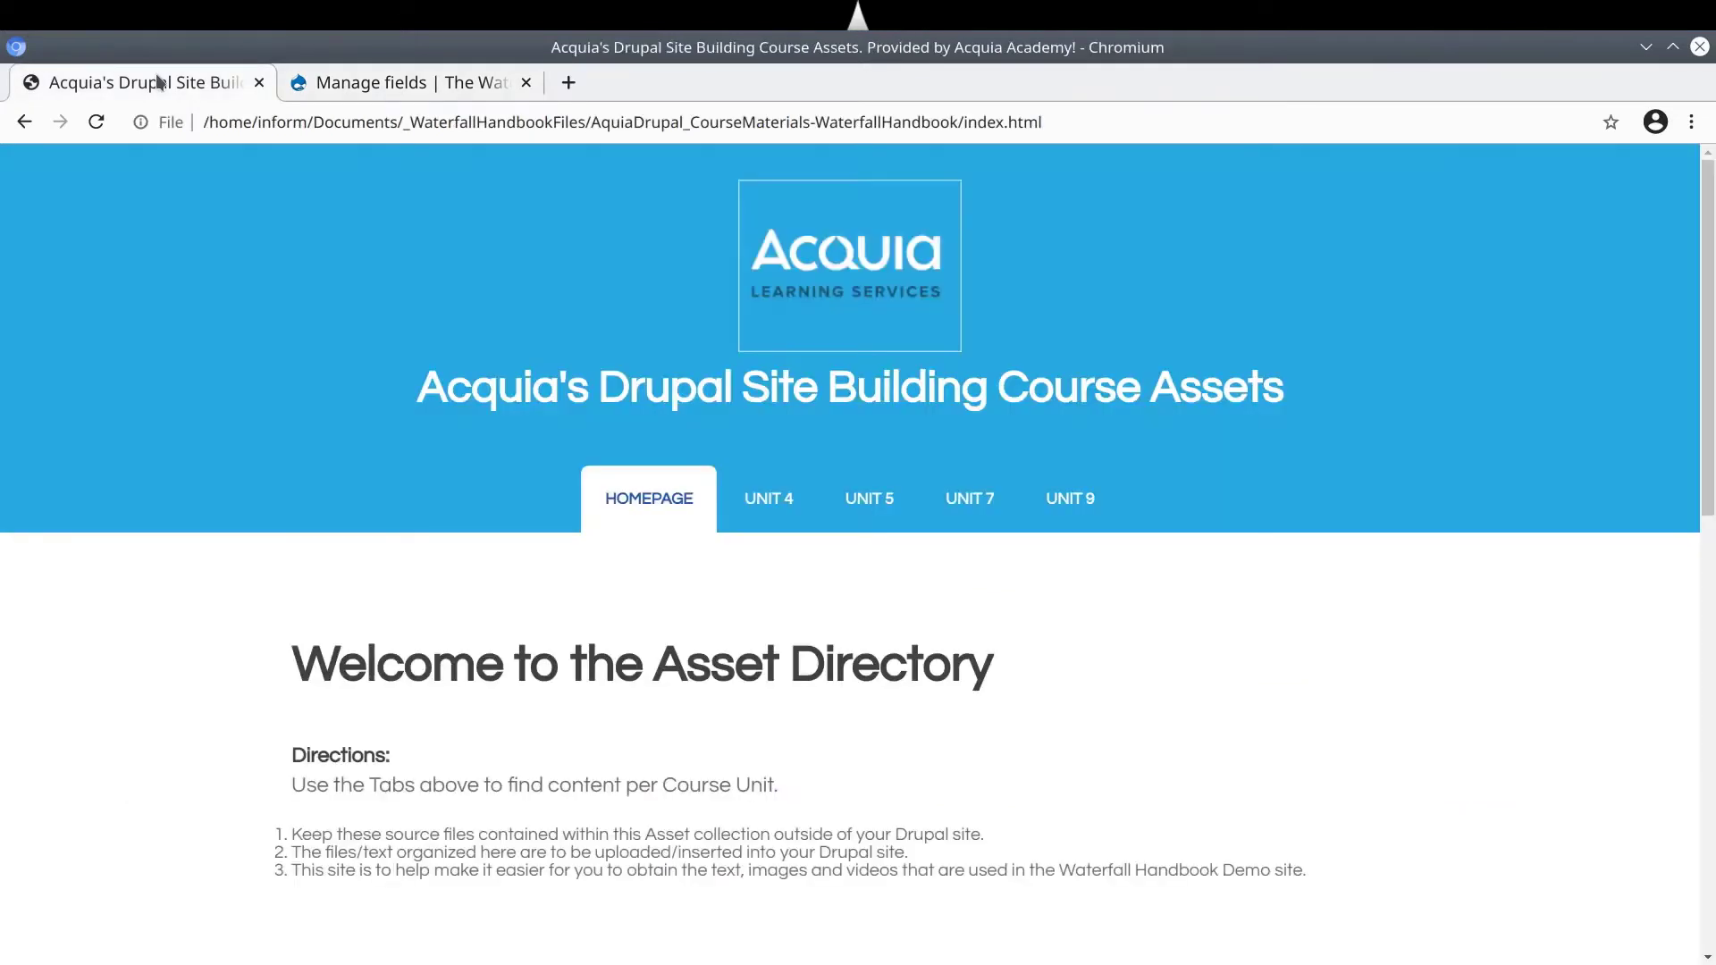
pyautogui.click(865, 510)
pyautogui.moveTo(304, 759); pyautogui.dragTo(389, 759)
pyautogui.click(389, 758)
pyautogui.moveTo(494, 765); pyautogui.dragTo(594, 759)
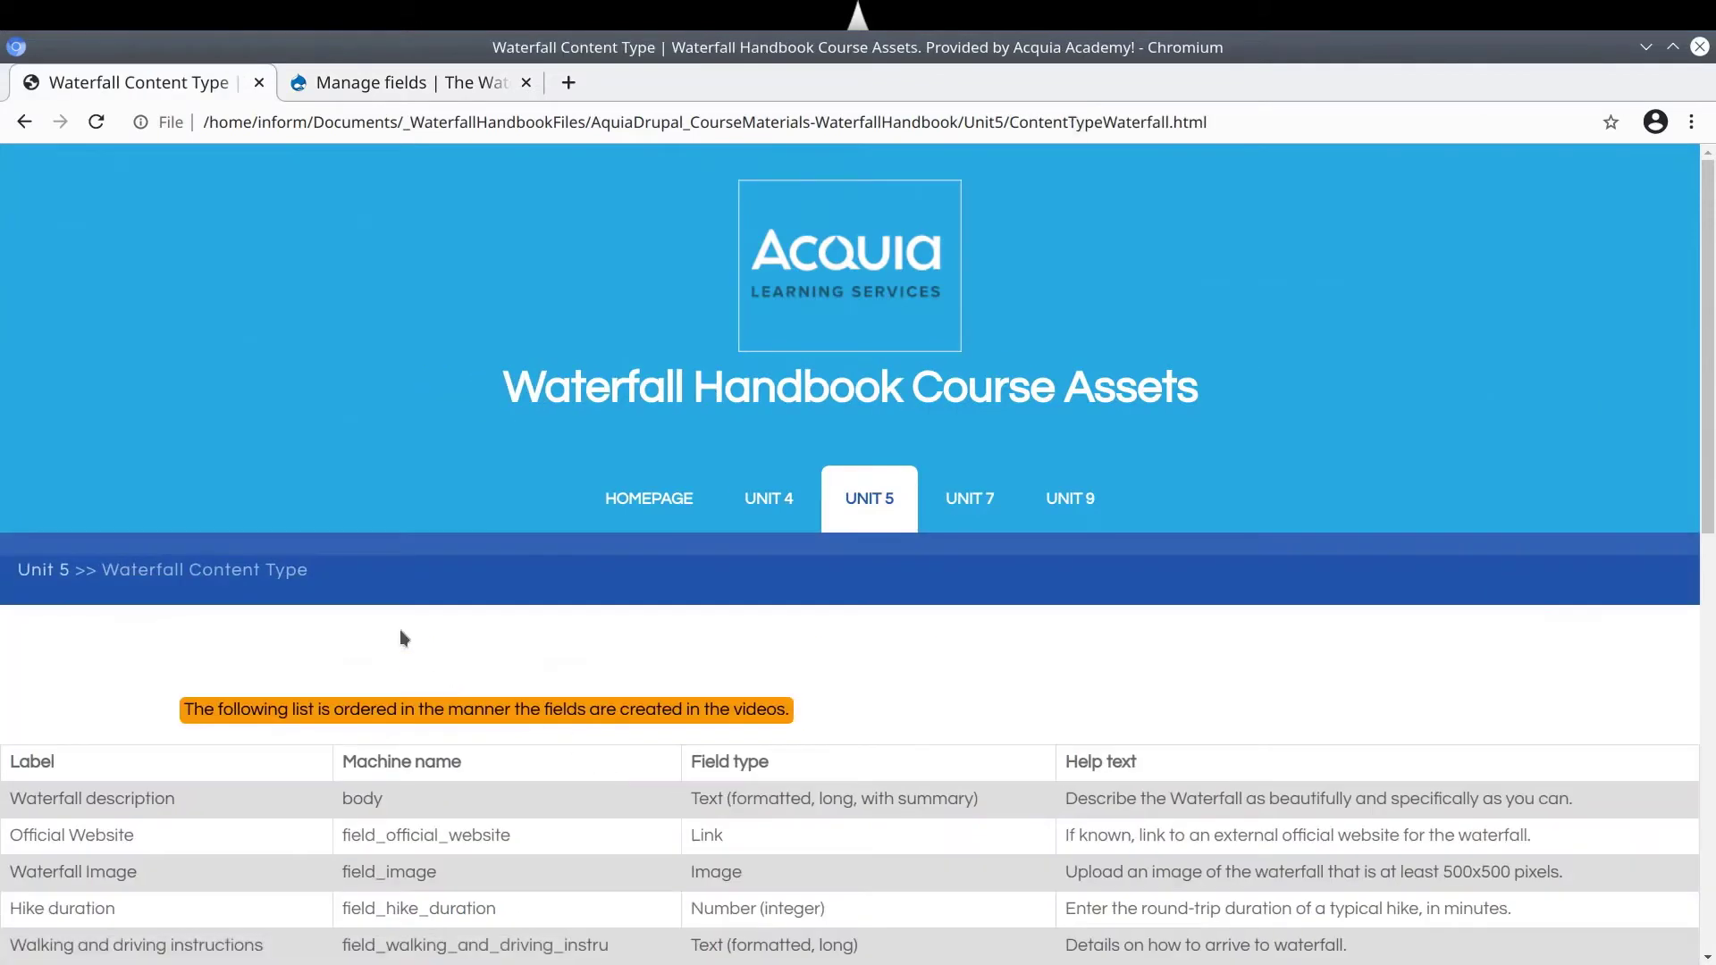
pyautogui.scroll(-3, 399, 629)
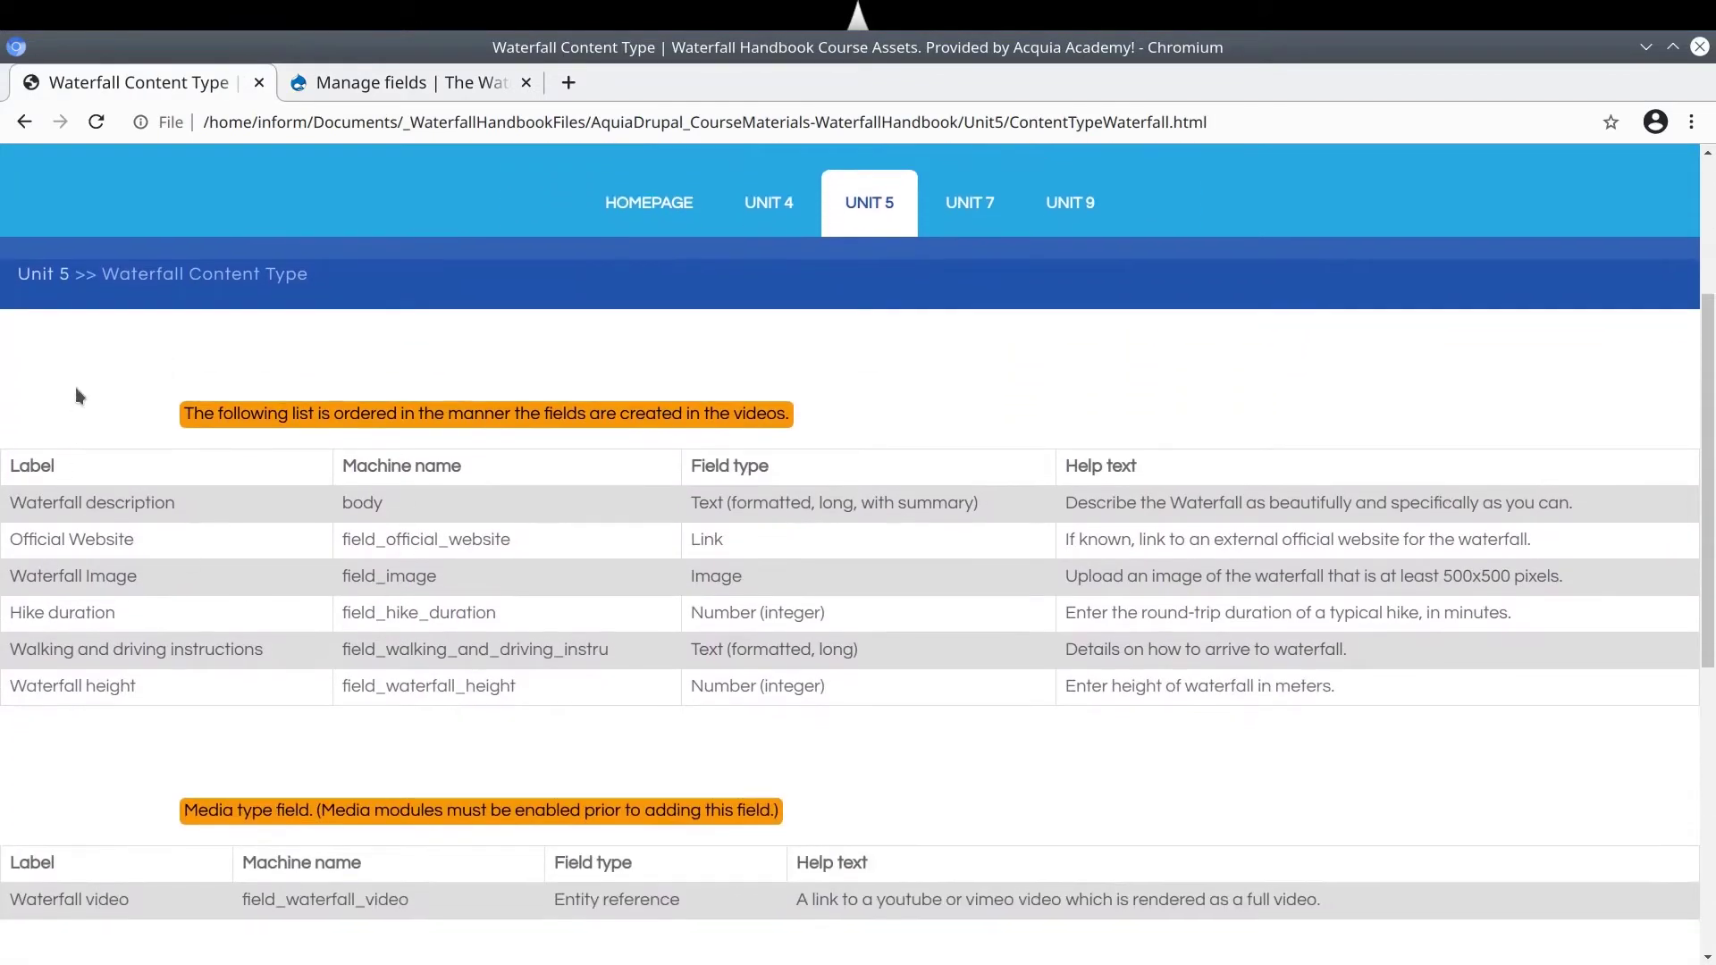
pyautogui.moveTo(75, 388); pyautogui.dragTo(40, 385)
pyautogui.click(1410, 690)
pyautogui.click(104, 518)
pyautogui.tripleClick(39, 502)
pyautogui.tripleClick(169, 504)
pyautogui.click(382, 501)
pyautogui.doubleClick(373, 502)
pyautogui.click(173, 507)
# Review the rest of the field table, including the Waterfall video media field and taxonomy note
pyautogui.scroll(-3, 134, 554)
pyautogui.moveTo(182, 573); pyautogui.dragTo(1088, 688)
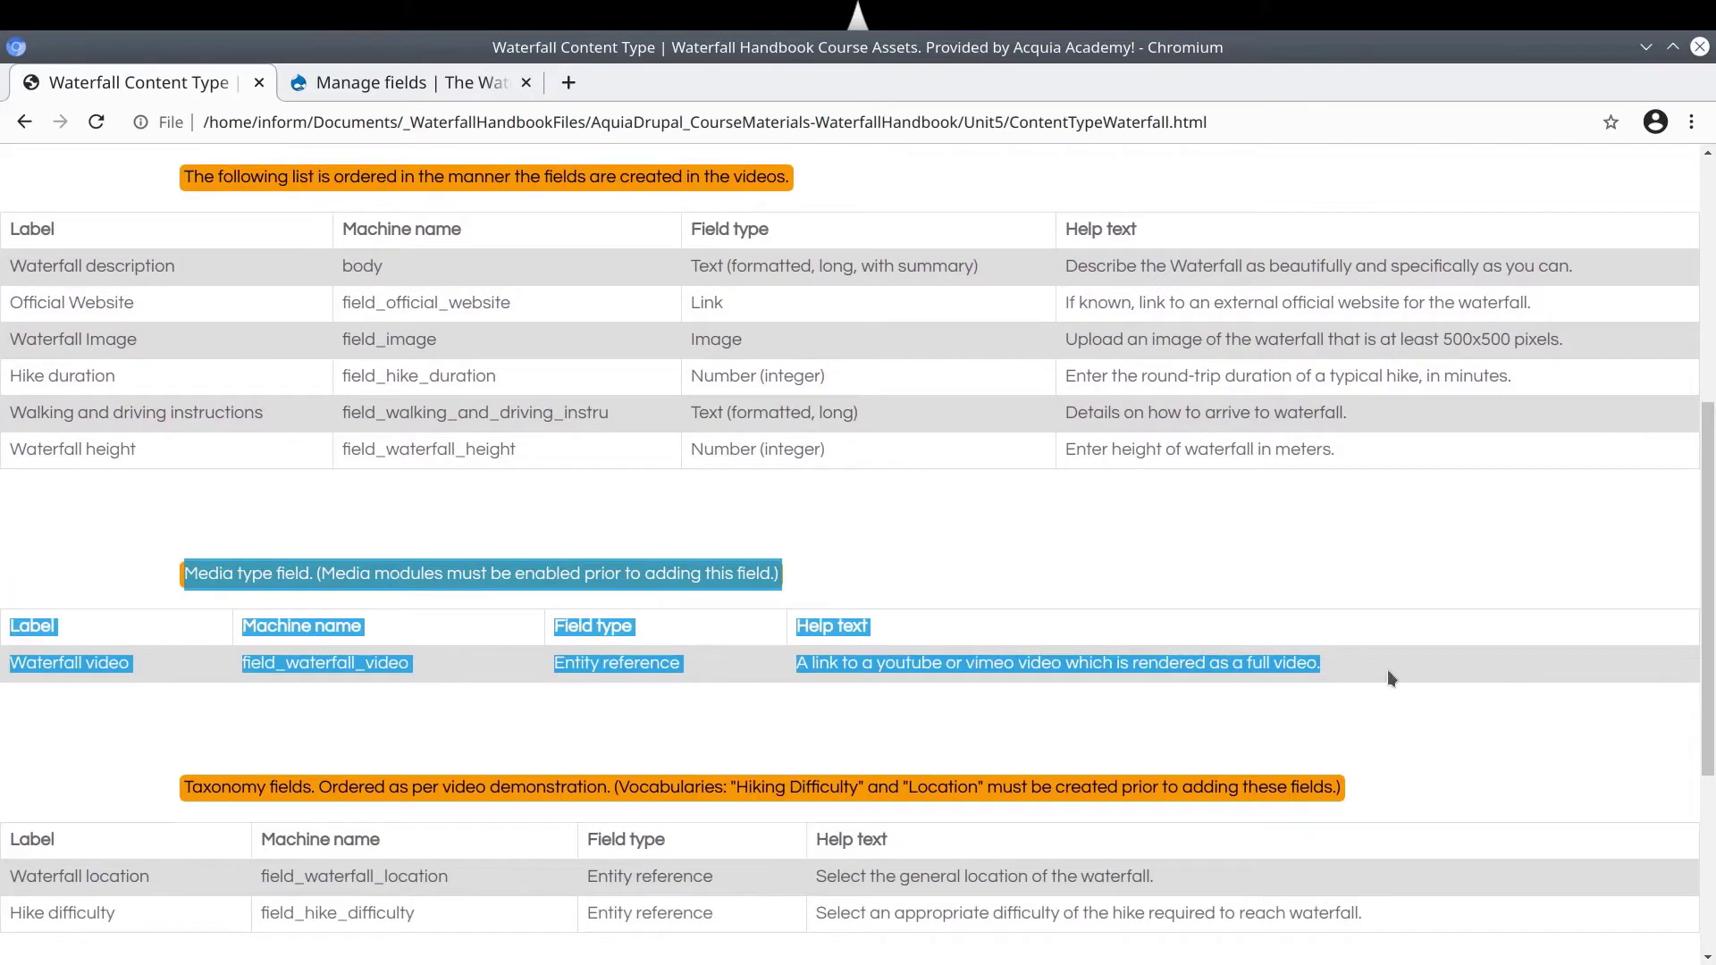
pyautogui.moveTo(1387, 668); pyautogui.dragTo(19, 540)
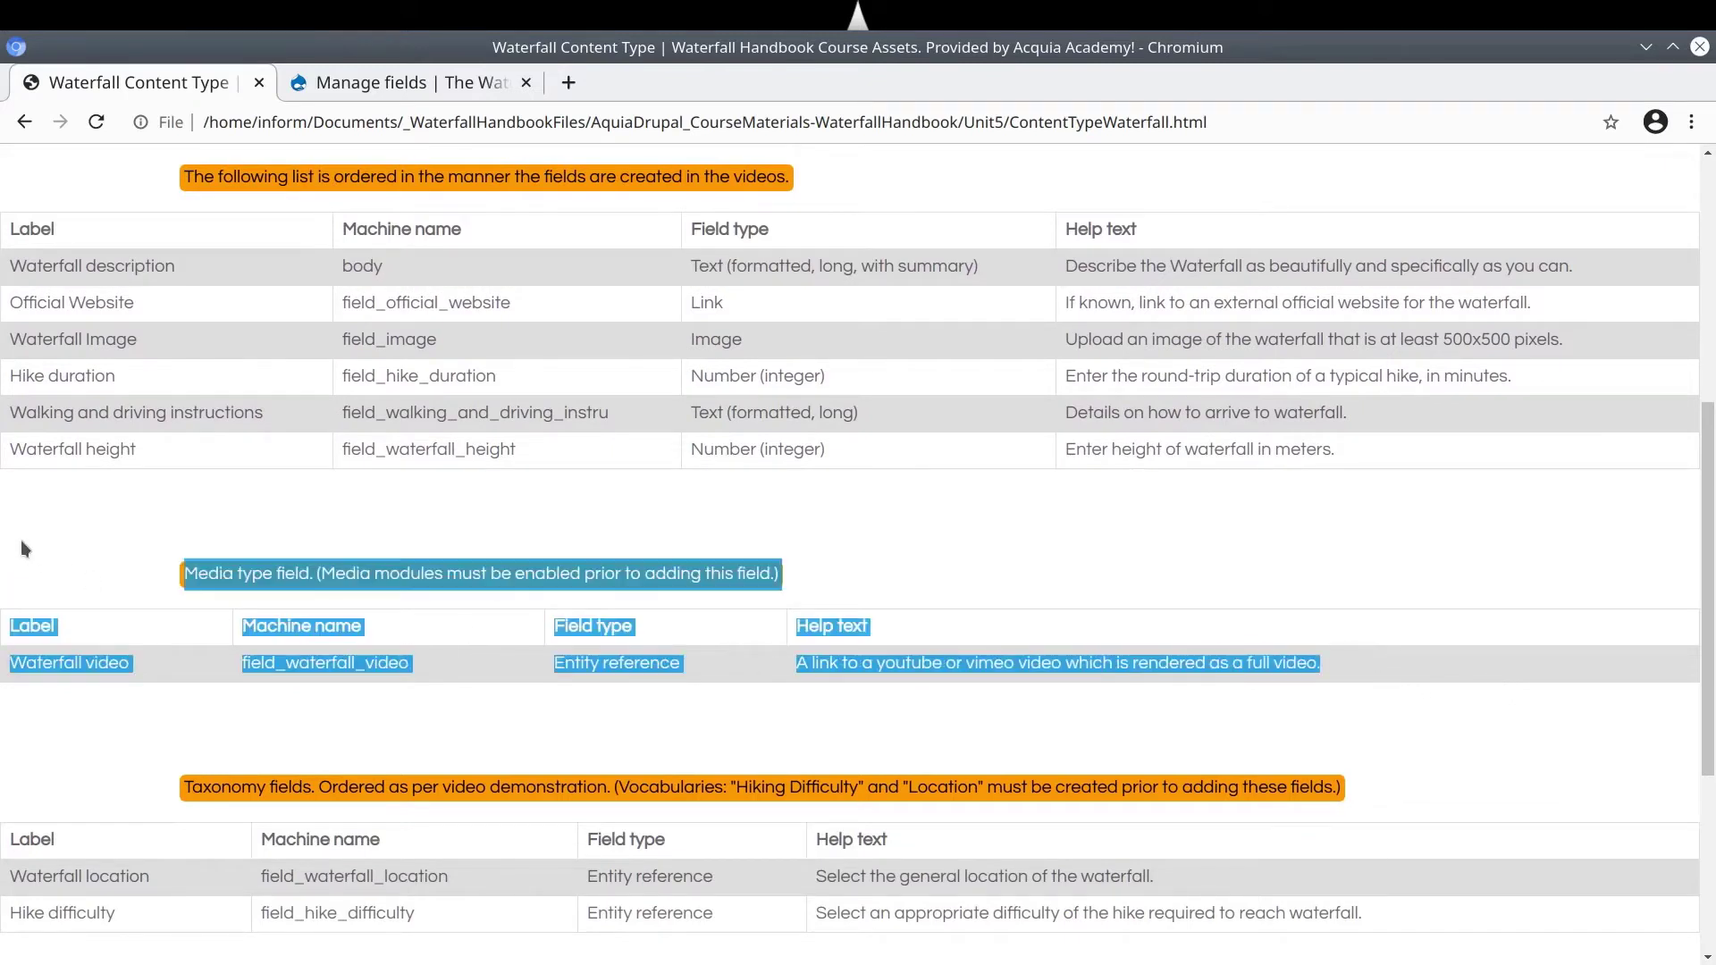
pyautogui.click(157, 561)
pyautogui.scroll(-2, 222, 644)
pyautogui.moveTo(183, 609); pyautogui.dragTo(331, 775)
pyautogui.click(442, 716)
pyautogui.scroll(3, 564, 745)
pyautogui.scroll(5, 565, 746)
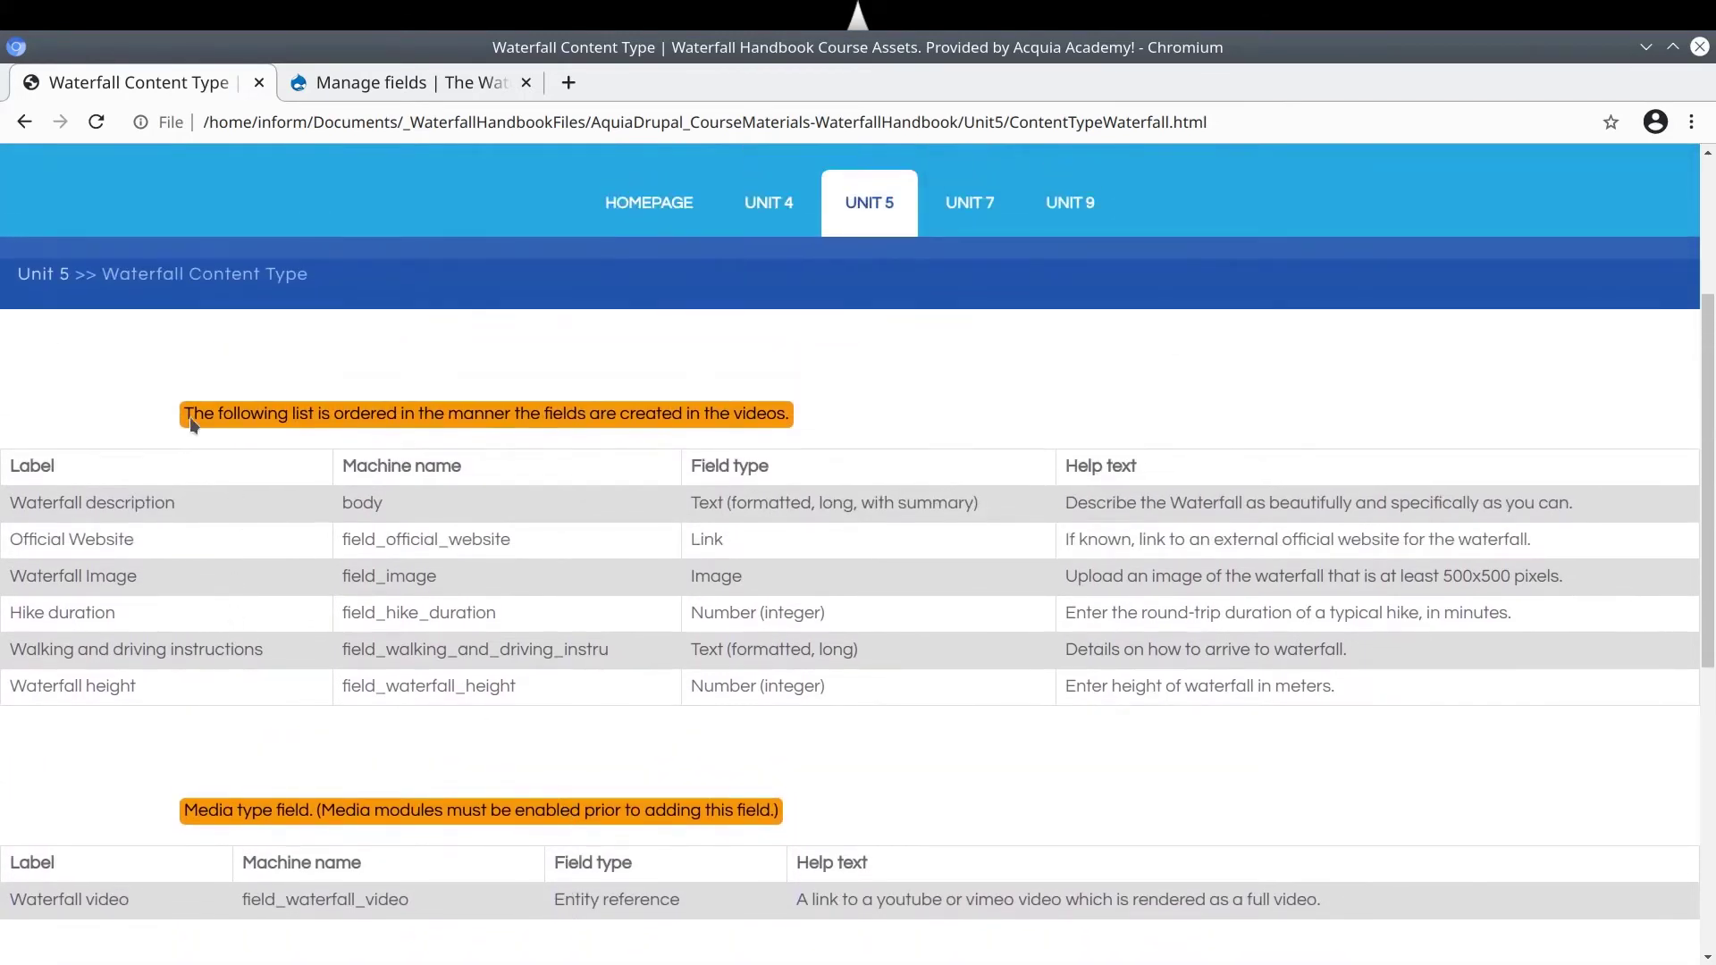
pyautogui.moveTo(191, 424); pyautogui.dragTo(1382, 715)
pyautogui.click(1372, 701)
pyautogui.scroll(1, 1365, 695)
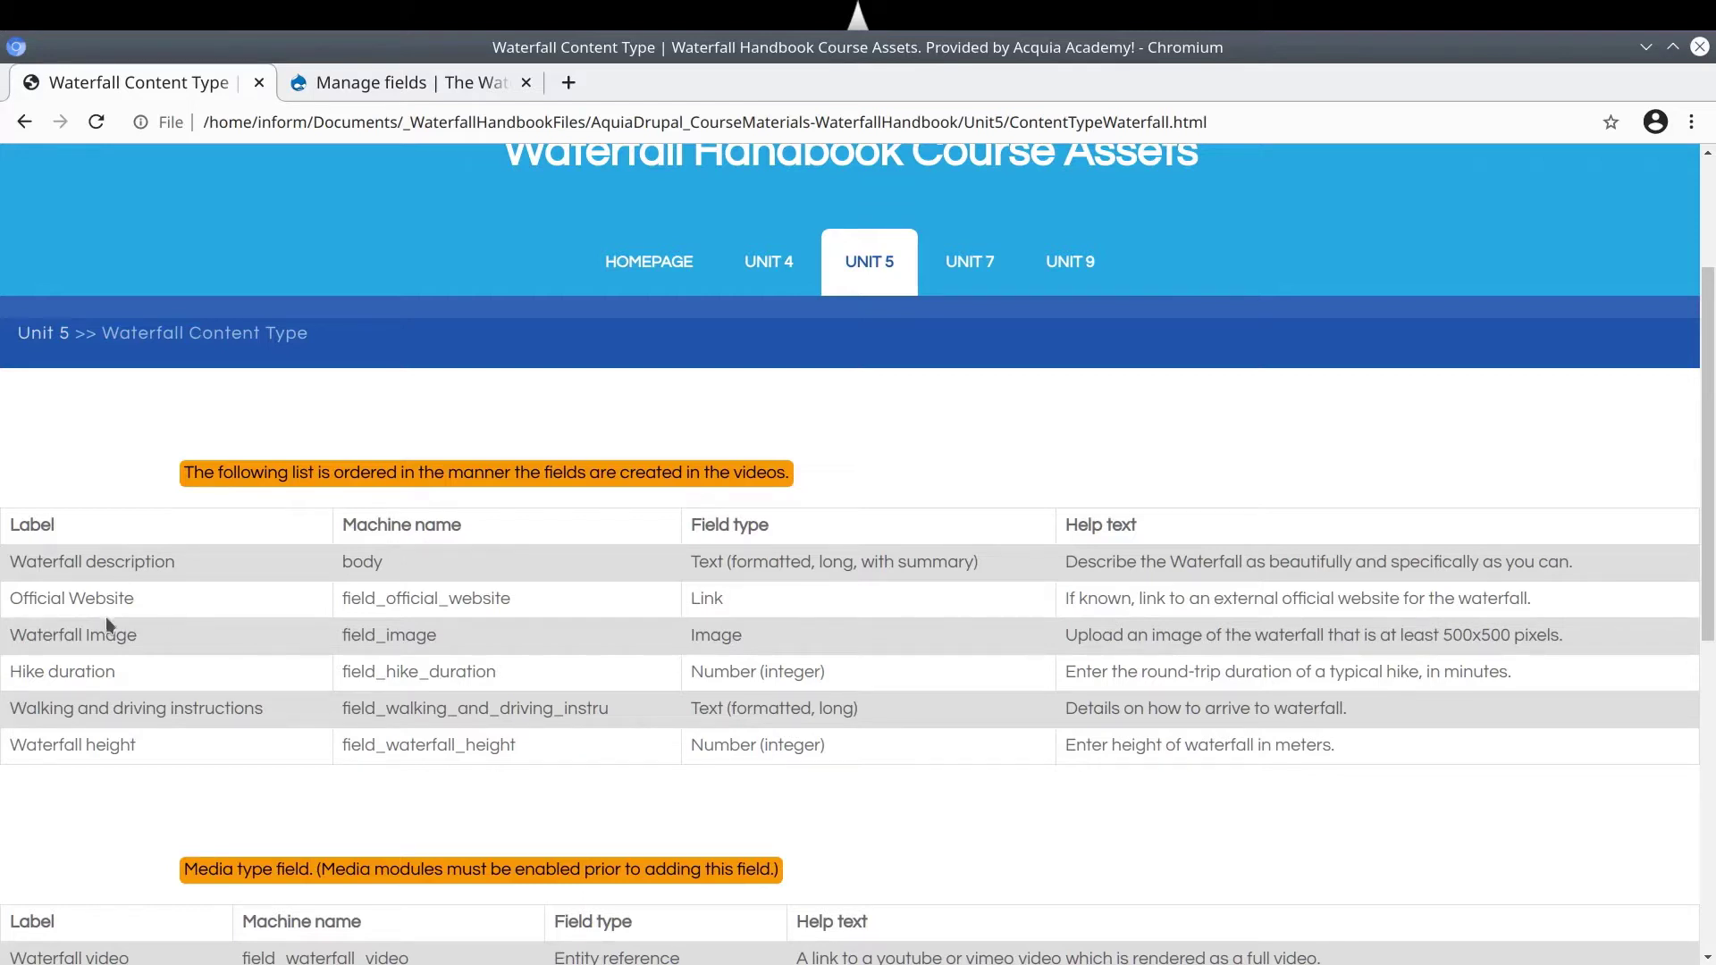
# Review the Waterfall Image (field_image, 500x500 pixels), Hike duration and Waterfall height entries
pyautogui.moveTo(109, 632); pyautogui.dragTo(9, 637)
pyautogui.click(255, 639)
pyautogui.moveTo(351, 637); pyautogui.dragTo(451, 646)
pyautogui.doubleClick(413, 635)
pyautogui.click(507, 651)
pyautogui.moveTo(1201, 636); pyautogui.dragTo(1065, 636)
pyautogui.click(1514, 633)
pyautogui.moveTo(1436, 635); pyautogui.dragTo(1594, 639)
pyautogui.click(1593, 639)
pyautogui.tripleClick(80, 671)
pyautogui.tripleClick(72, 744)
pyautogui.tripleClick(79, 671)
pyautogui.tripleClick(108, 743)
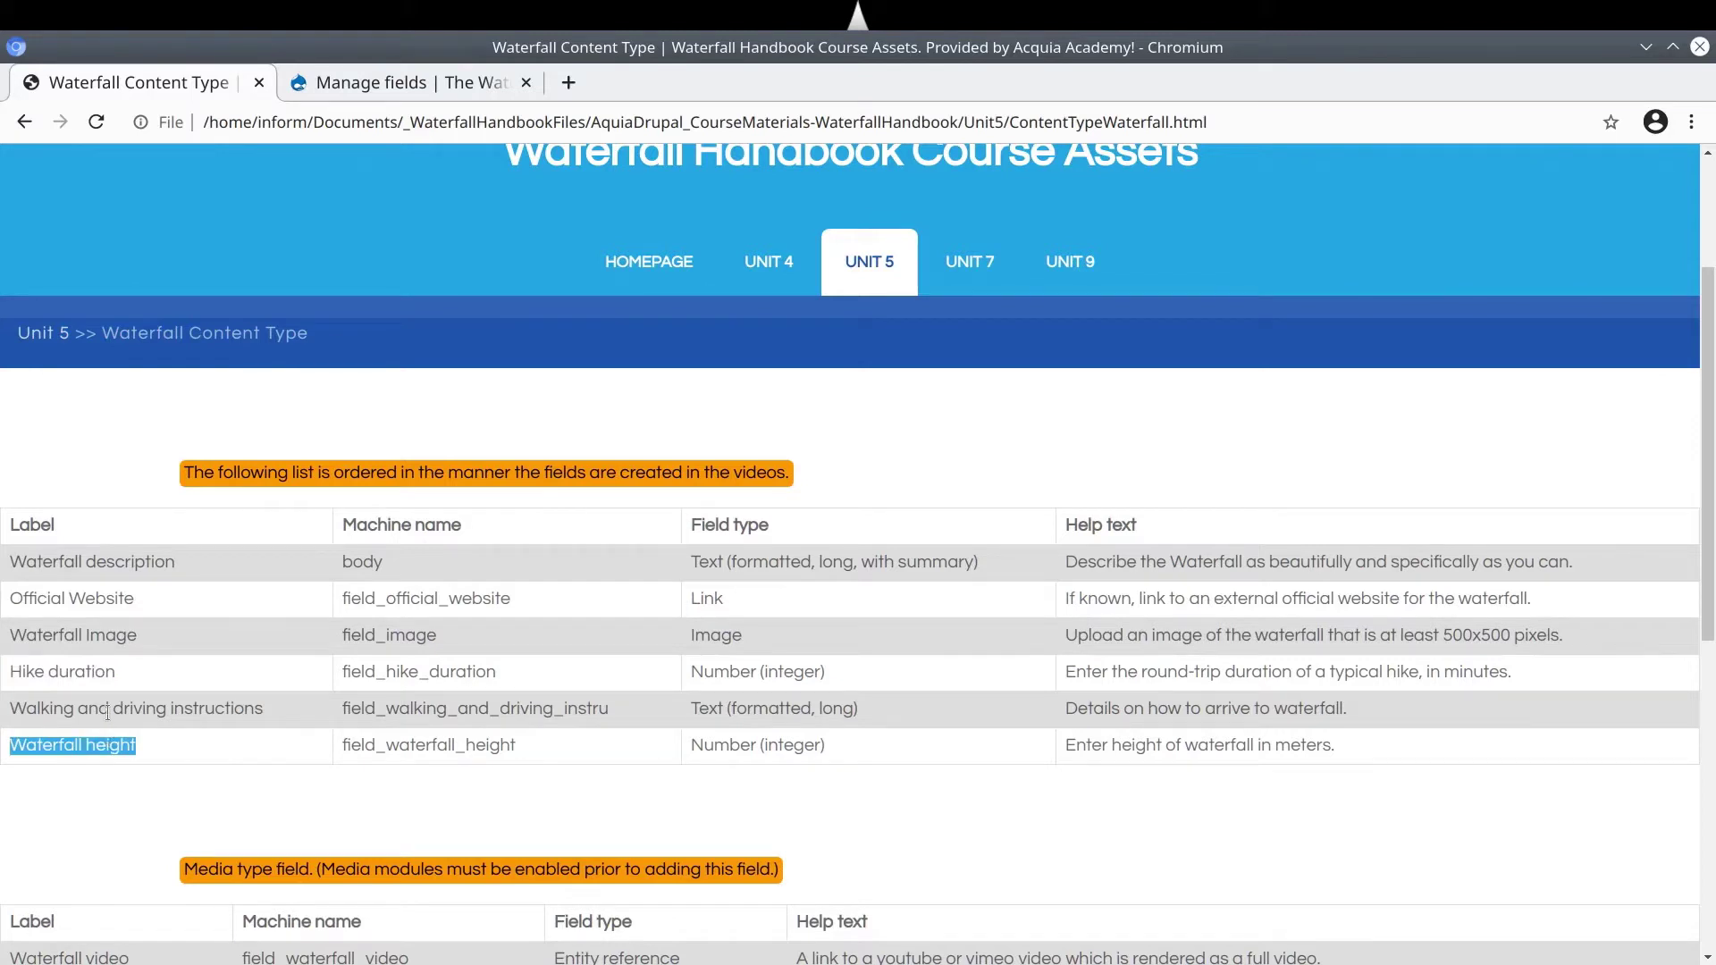
pyautogui.click(85, 606)
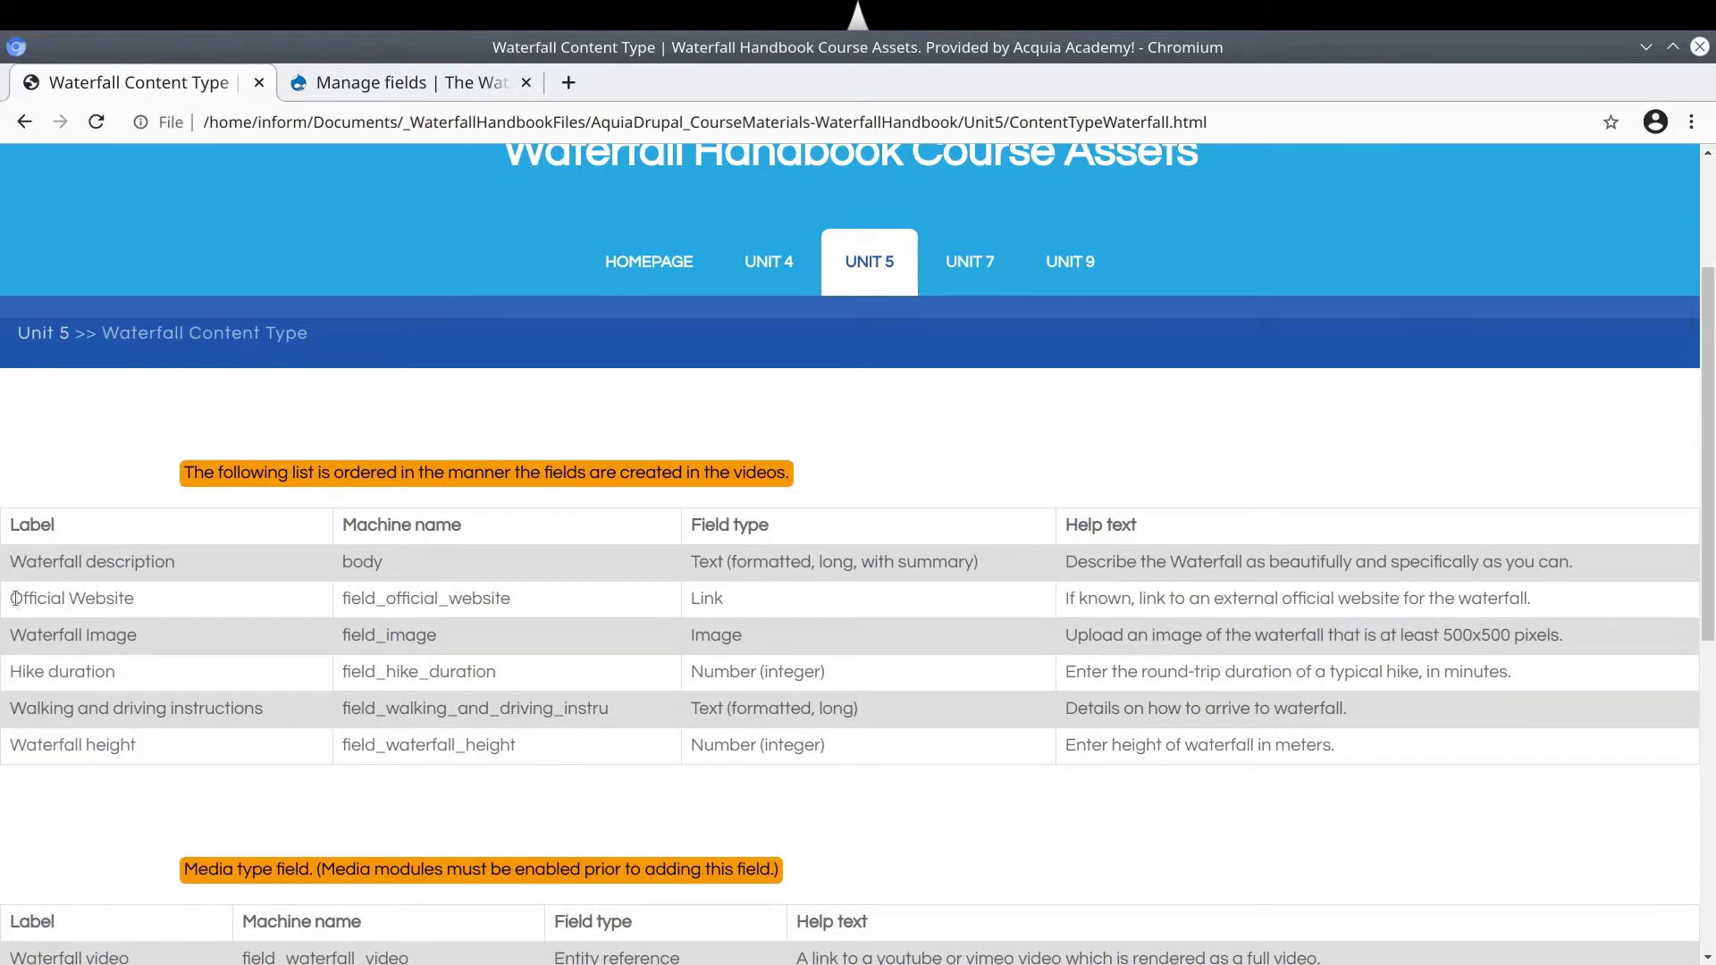
# Copy the Official Website label and return to Waterfall's Manage fields page
pyautogui.moveTo(10, 598); pyautogui.dragTo(145, 608)
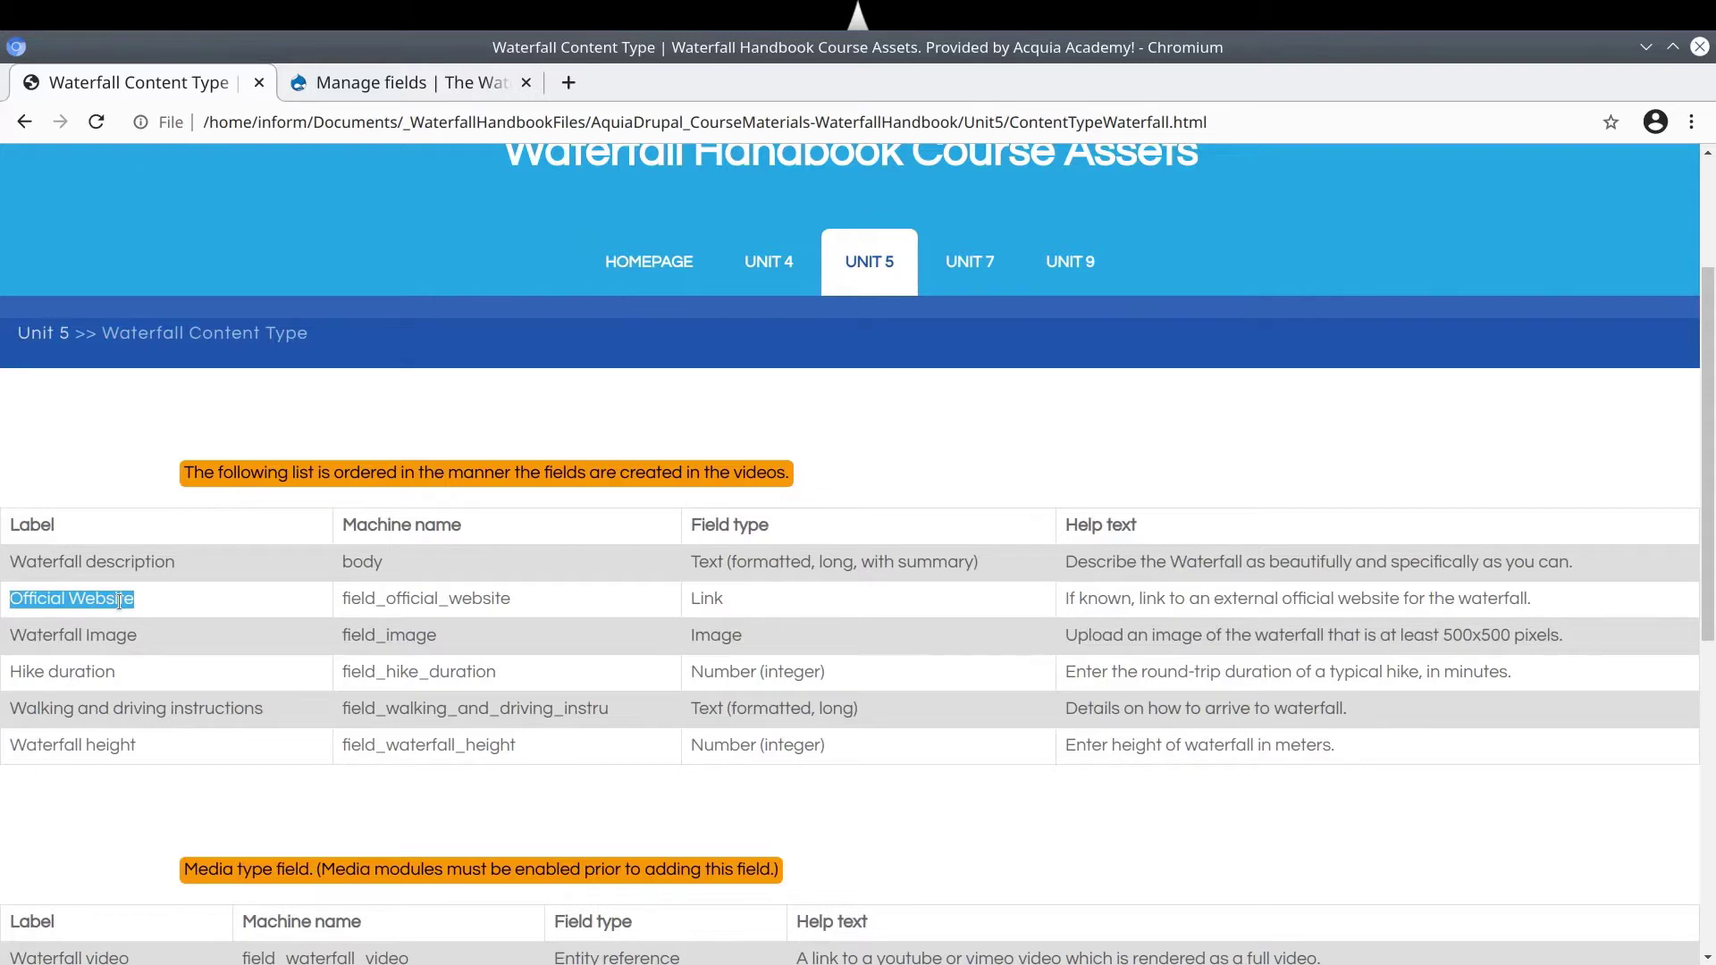
pyautogui.click(119, 601)
pyautogui.tripleClick(119, 602)
pyautogui.rightClick(119, 599)
pyautogui.click(158, 616)
pyautogui.click(147, 602)
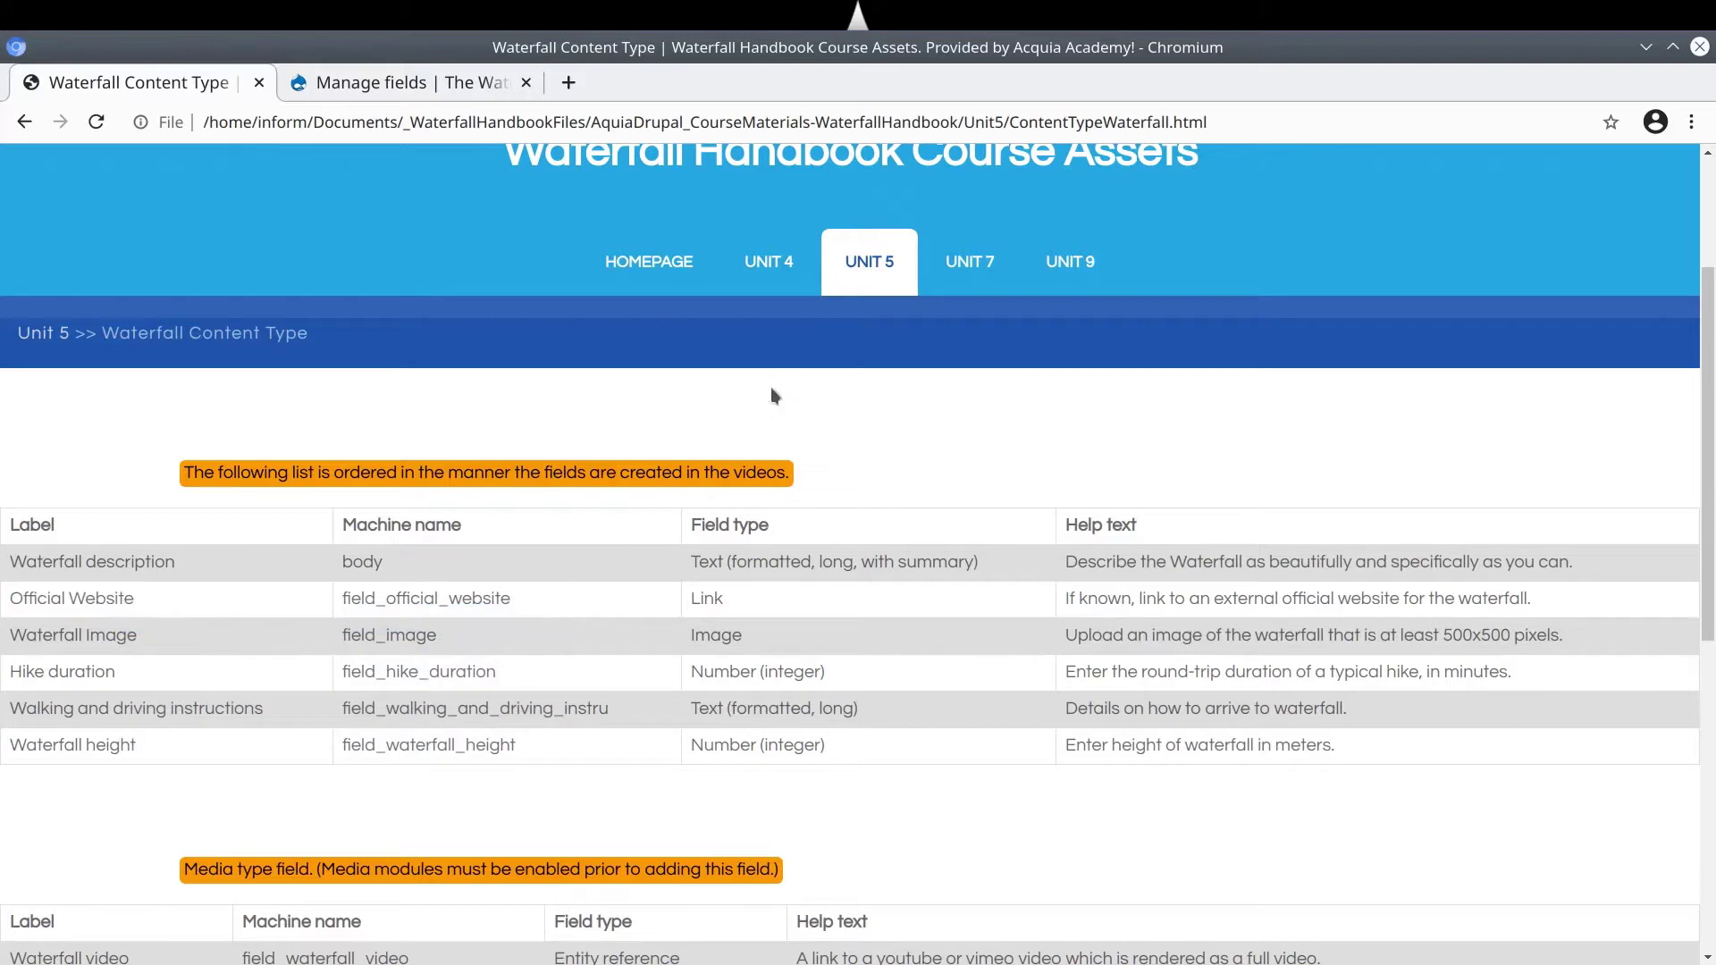
pyautogui.click(408, 83)
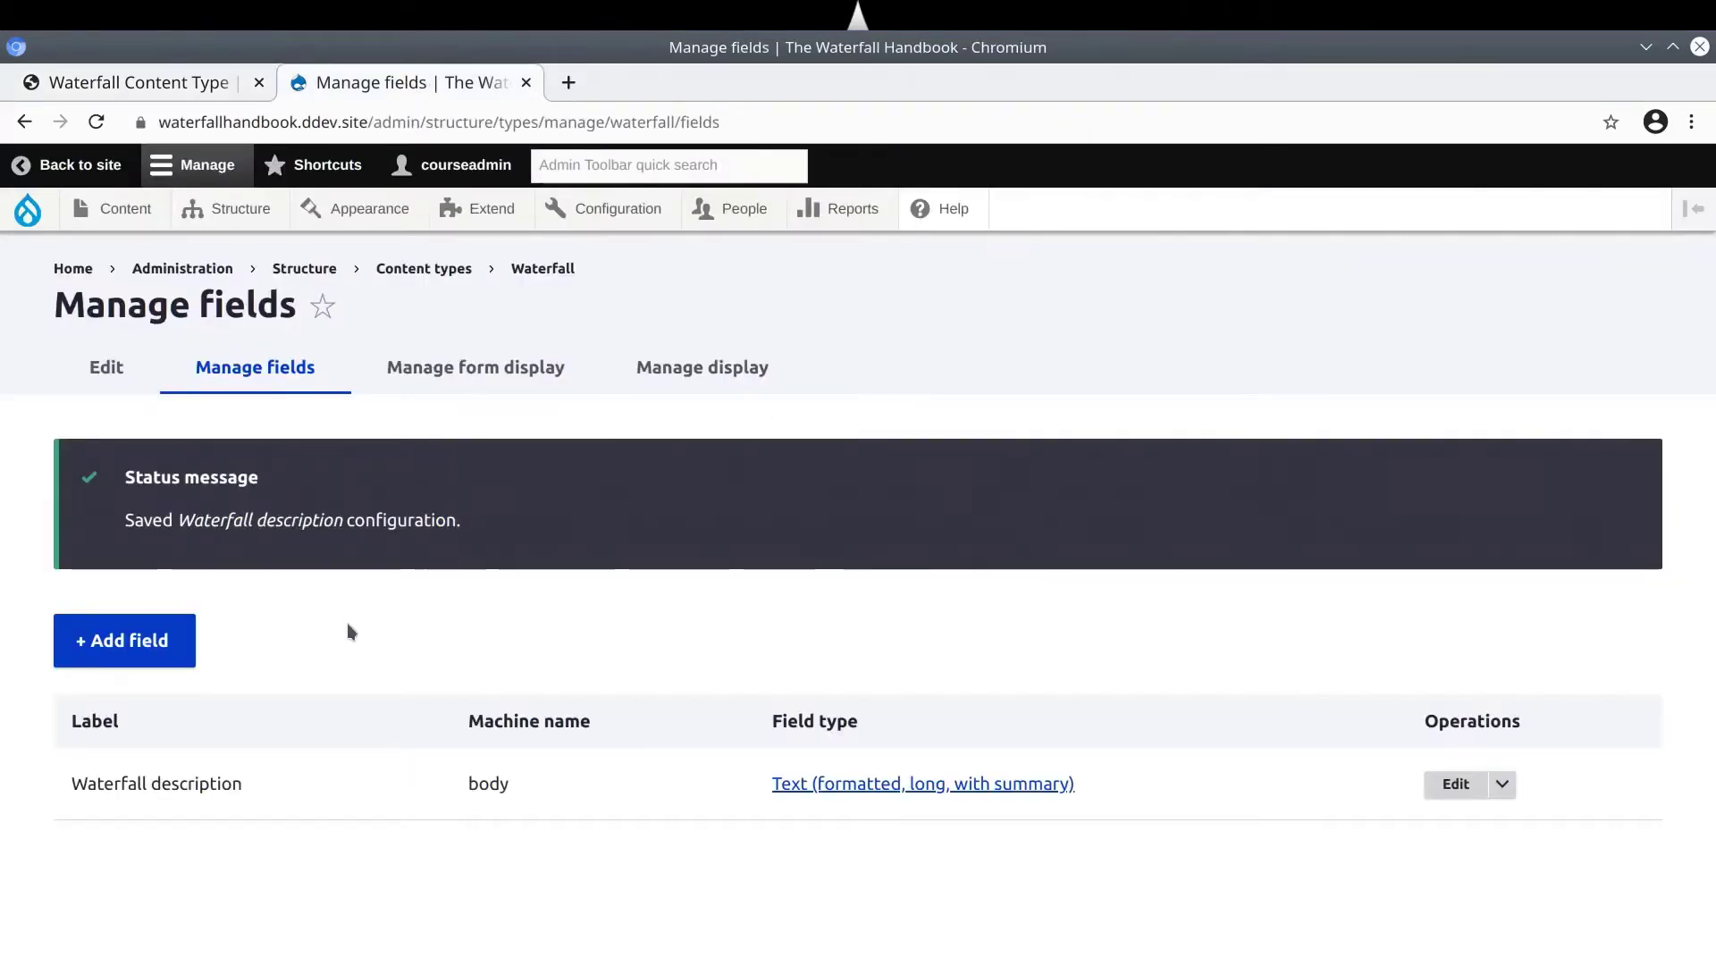
# Start a new Waterfall field of type Link
pyautogui.click(151, 632)
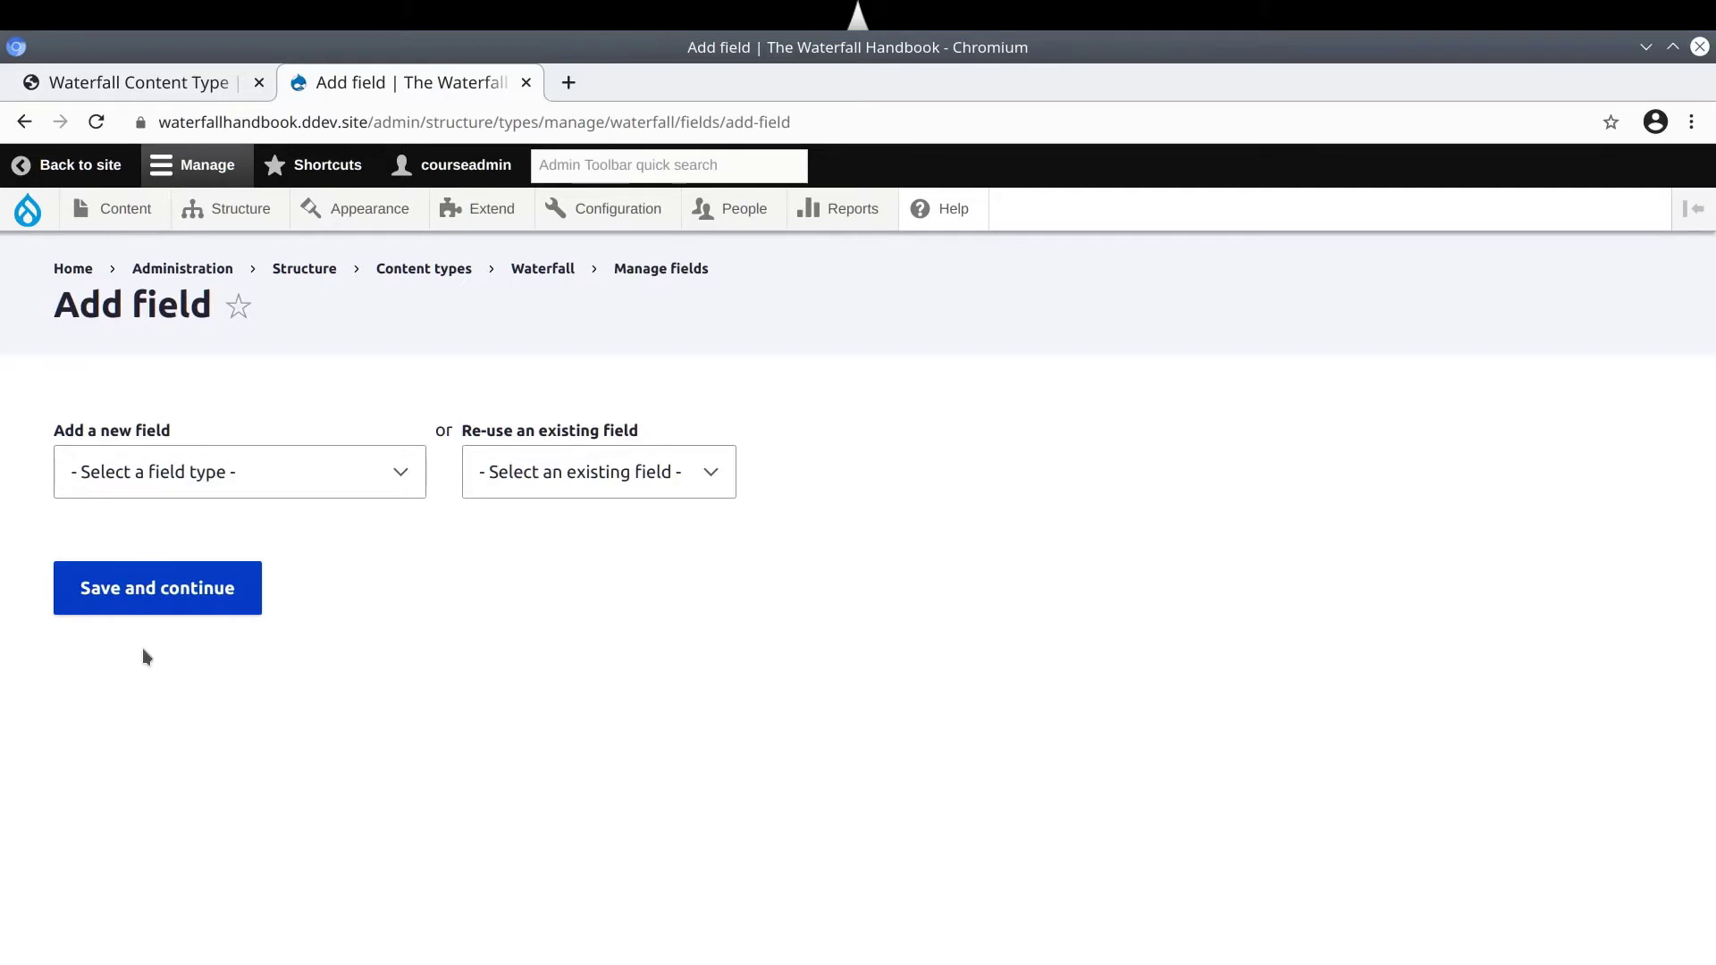
pyautogui.click(107, 432)
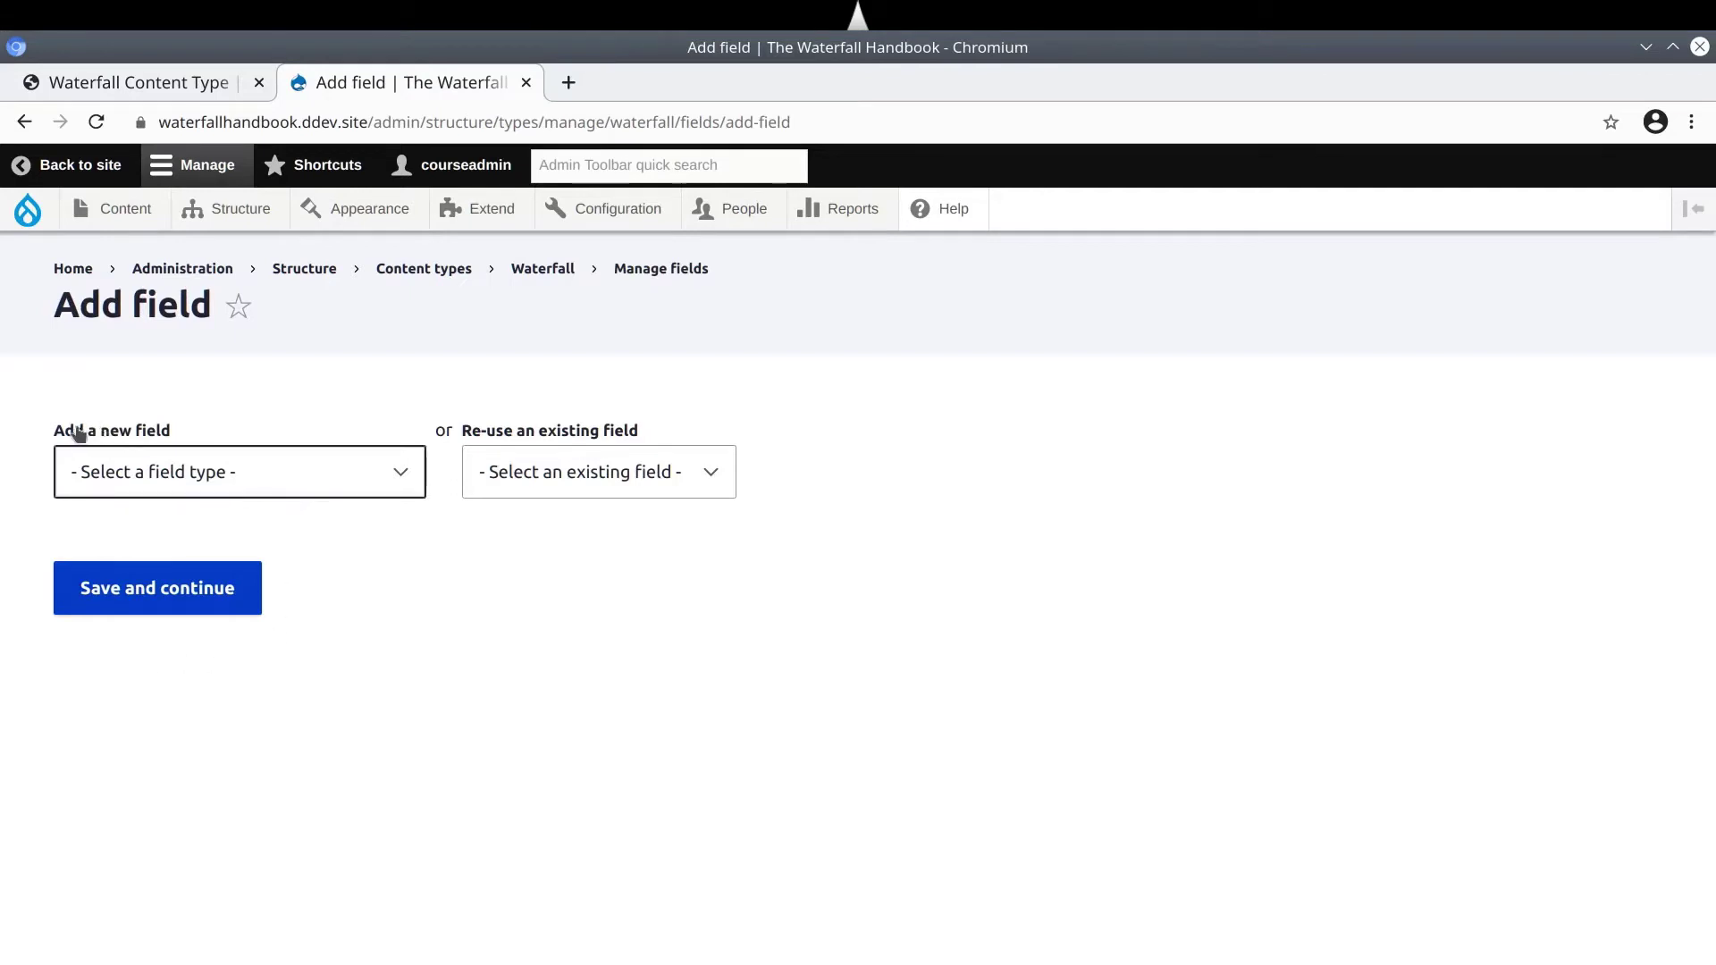
pyautogui.moveTo(74, 432); pyautogui.dragTo(178, 434)
pyautogui.click(184, 427)
pyautogui.moveTo(74, 433); pyautogui.dragTo(96, 432)
pyautogui.click(207, 427)
pyautogui.tripleClick(124, 430)
pyautogui.click(282, 458)
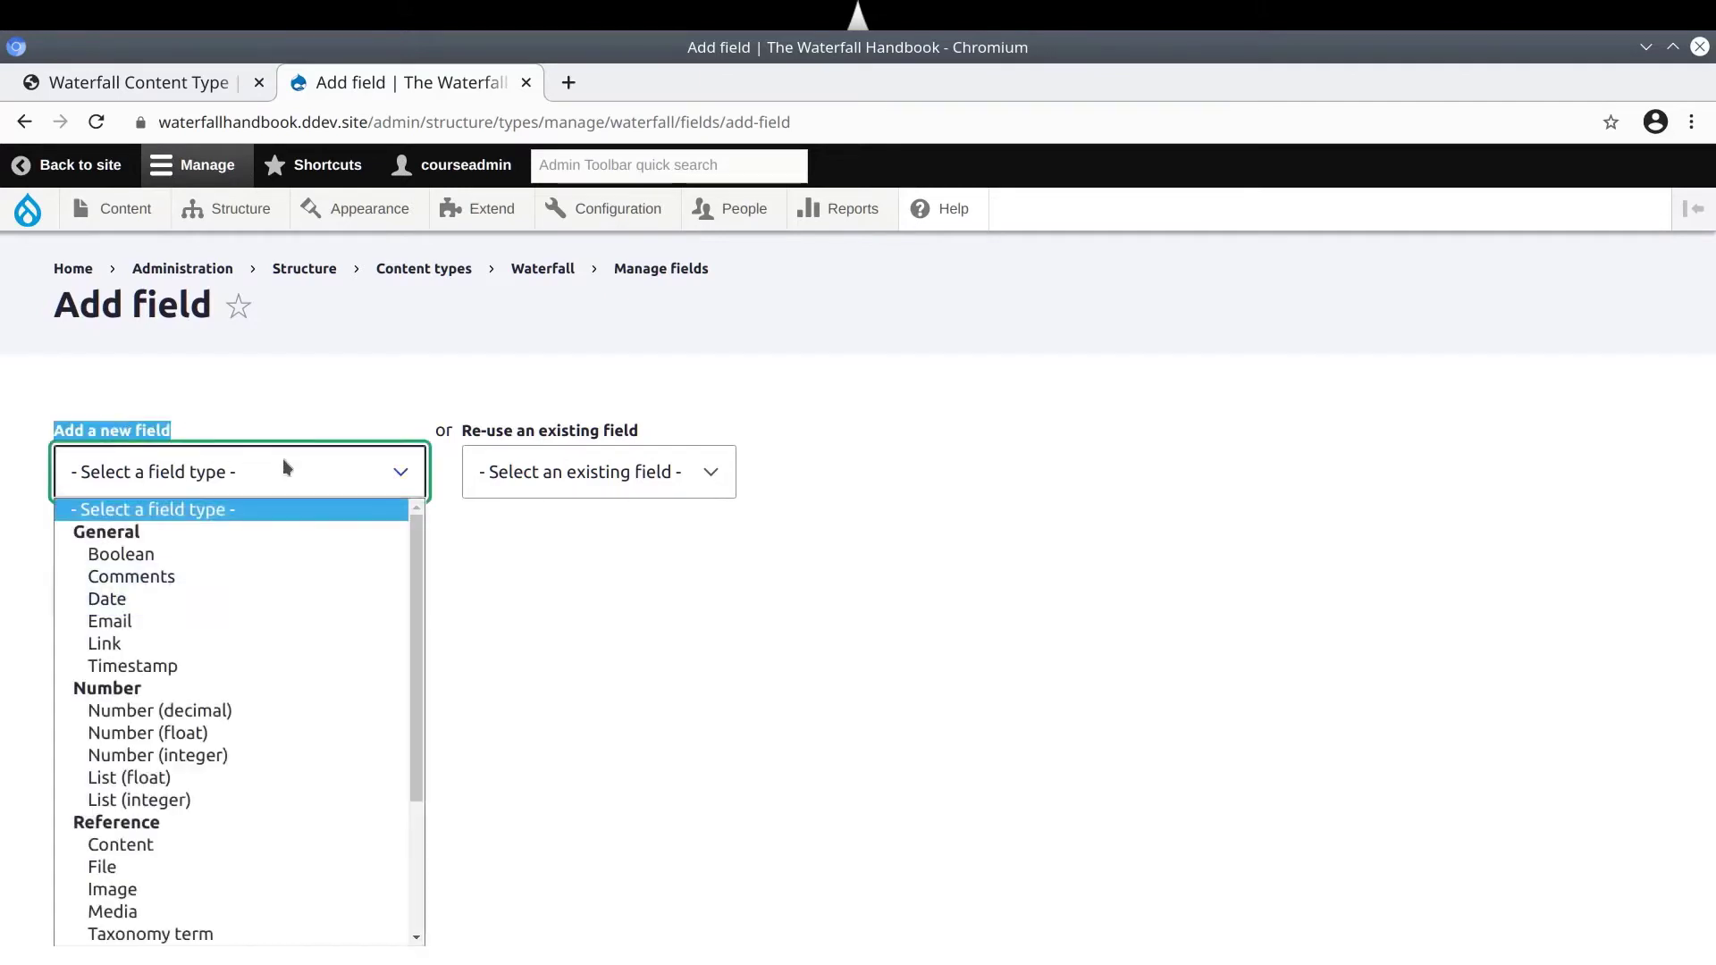
pyautogui.scroll(-1, 348, 547)
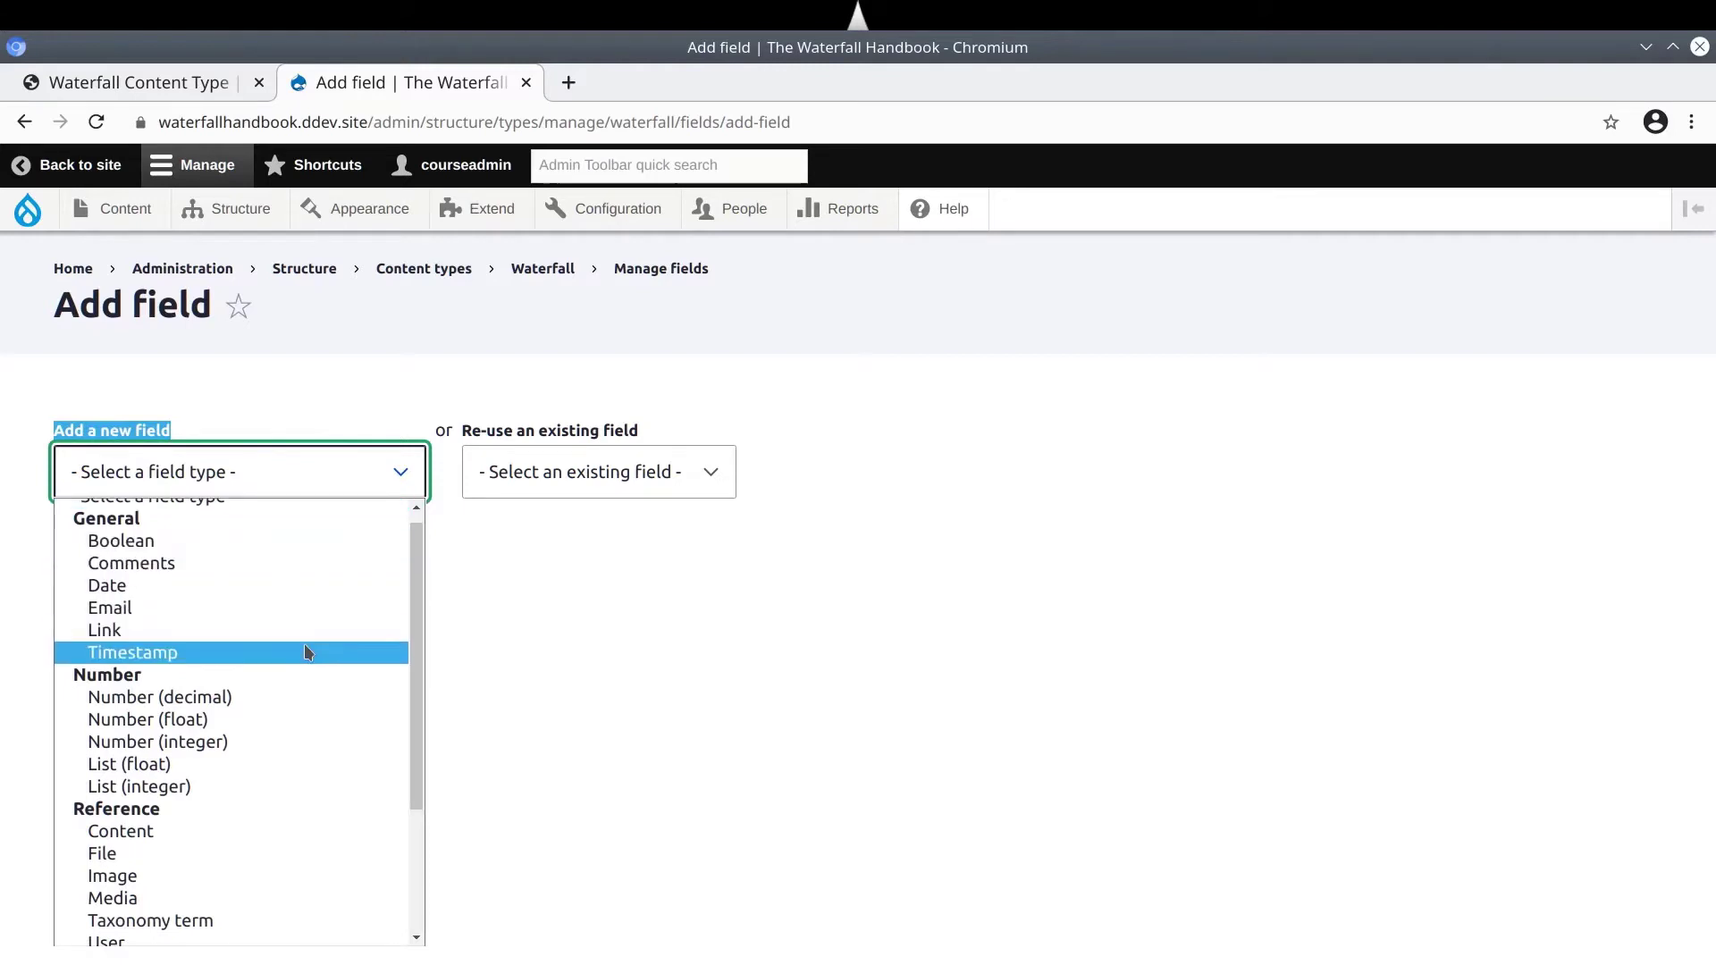
pyautogui.scroll(-5, 272, 689)
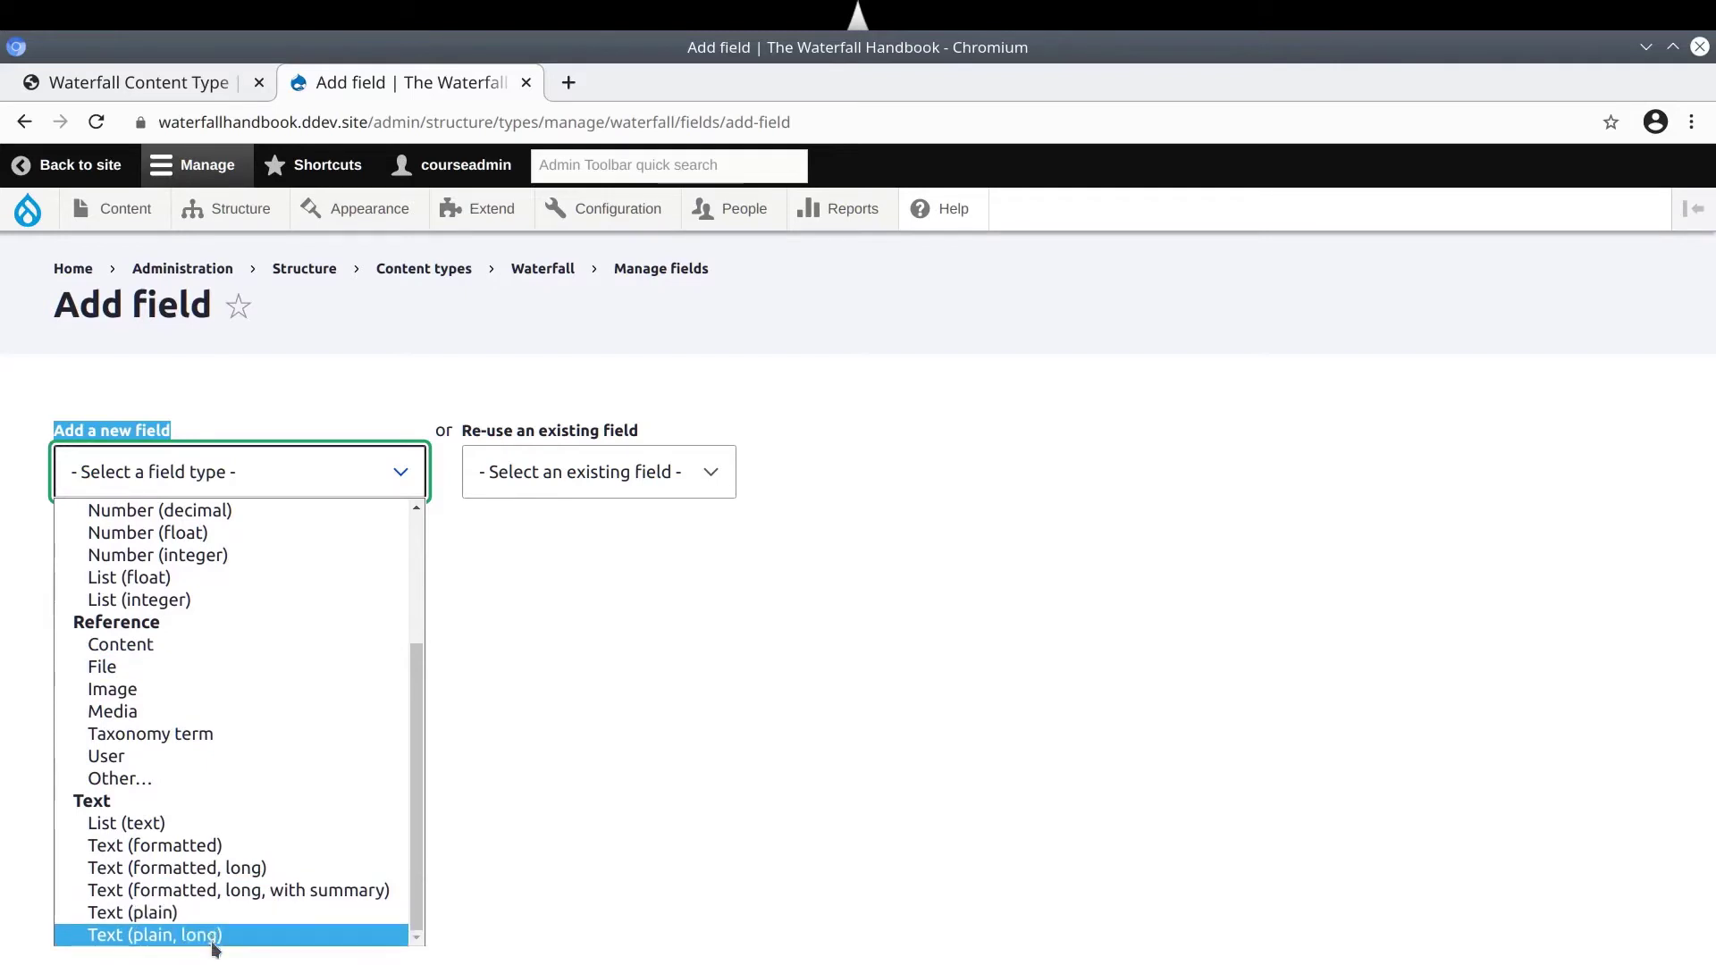
pyautogui.scroll(1, 240, 860)
pyautogui.scroll(5, 236, 849)
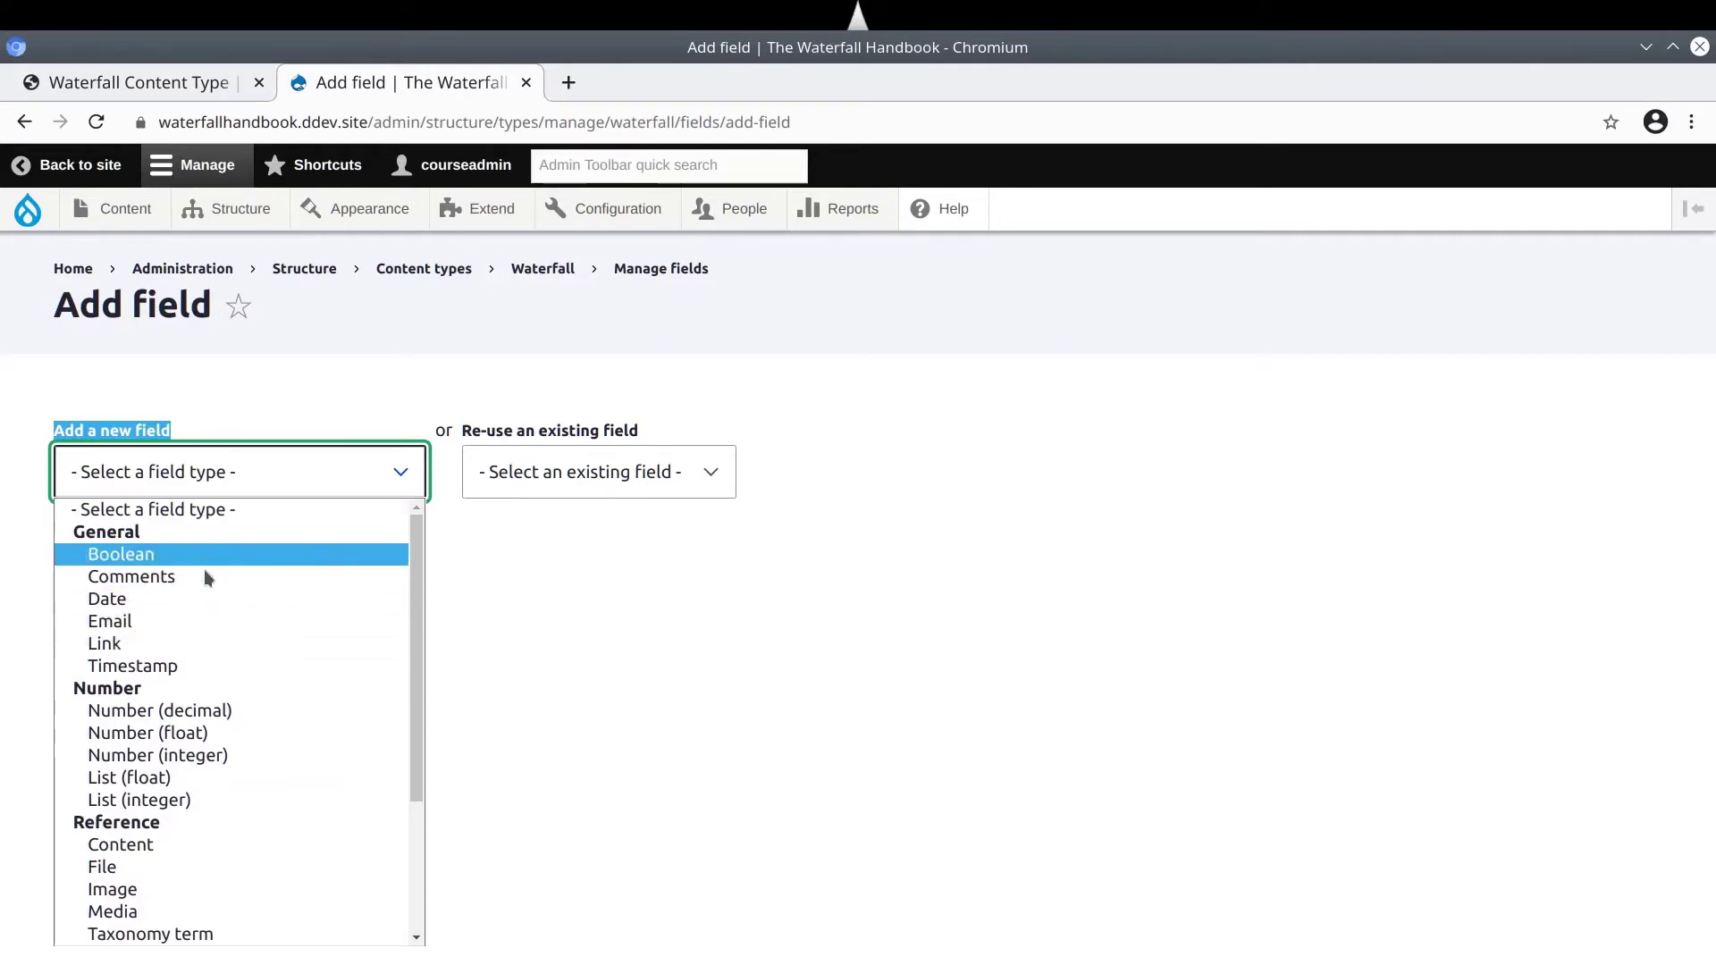
pyautogui.click(197, 640)
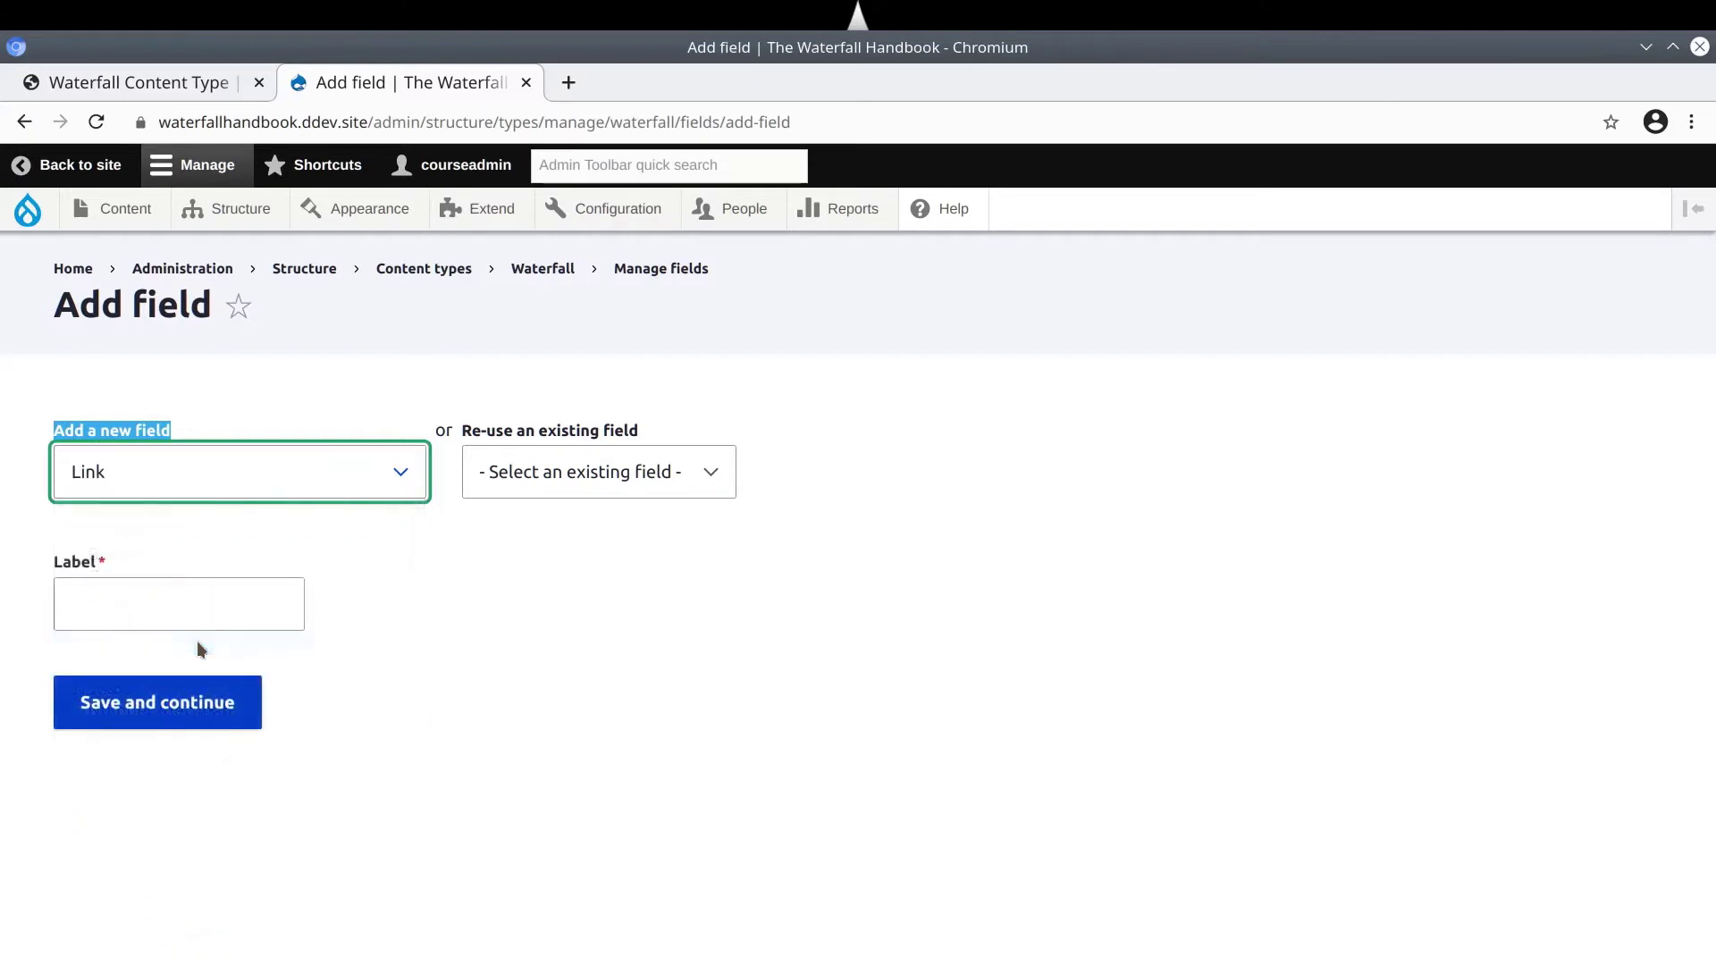
# Paste 'Official Website' as the label, giving machine name field_official_website
pyautogui.click(92, 572)
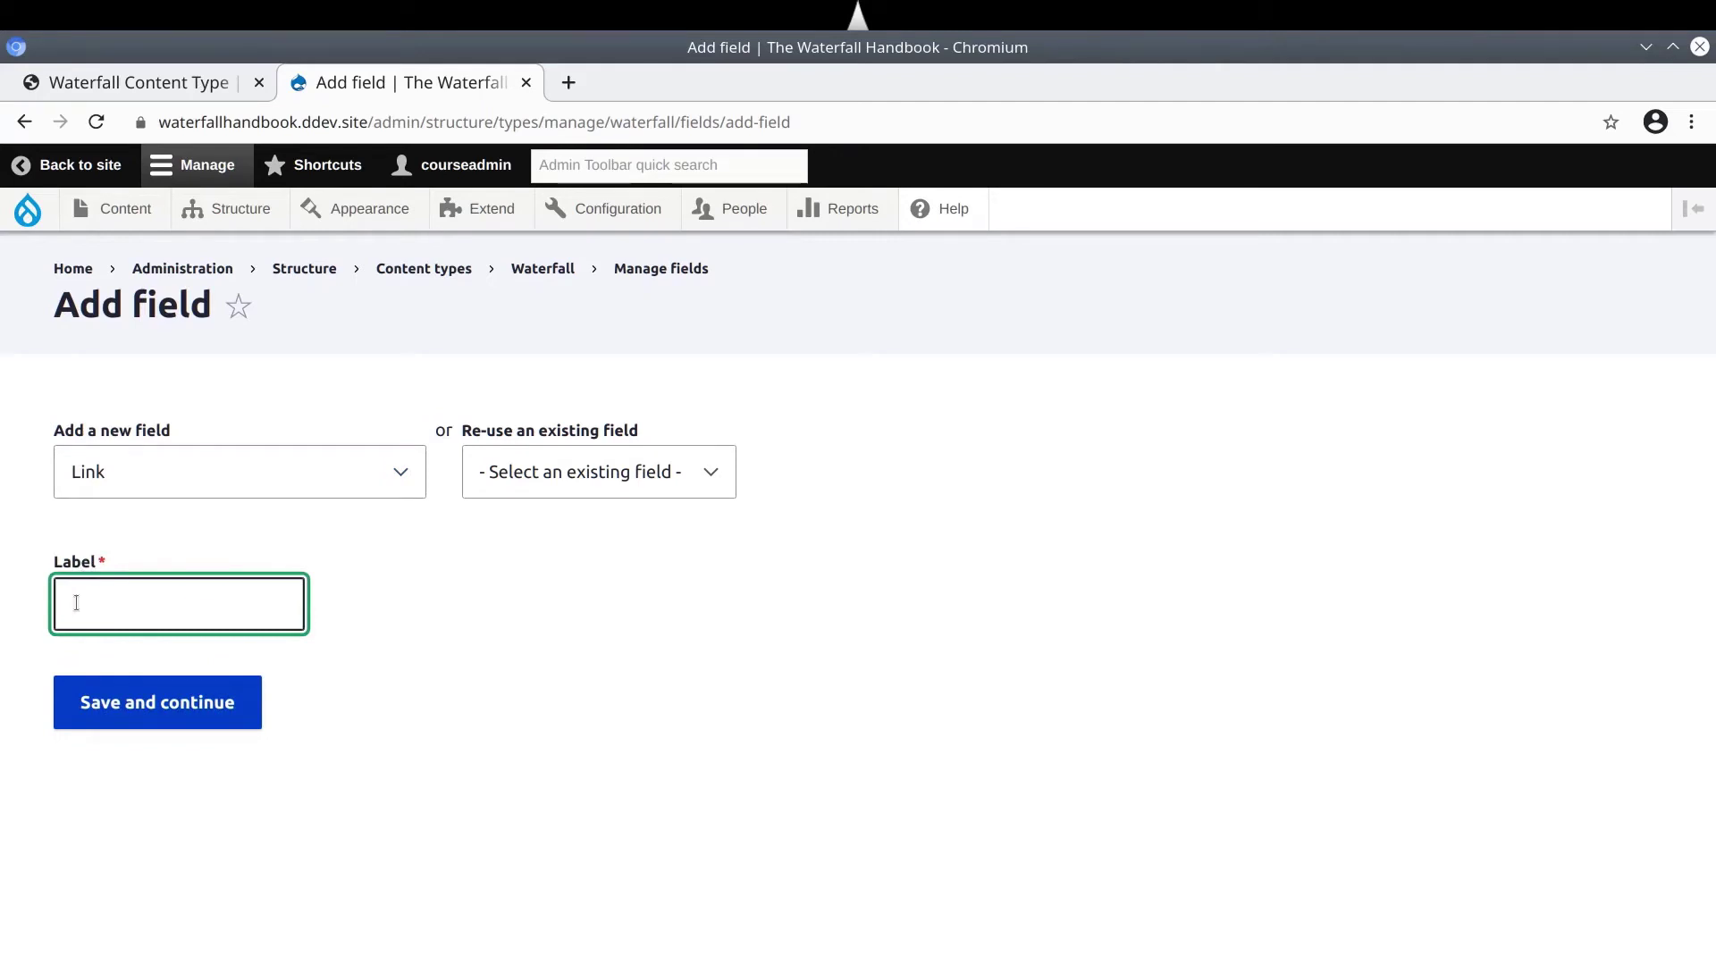
pyautogui.rightClick(80, 600)
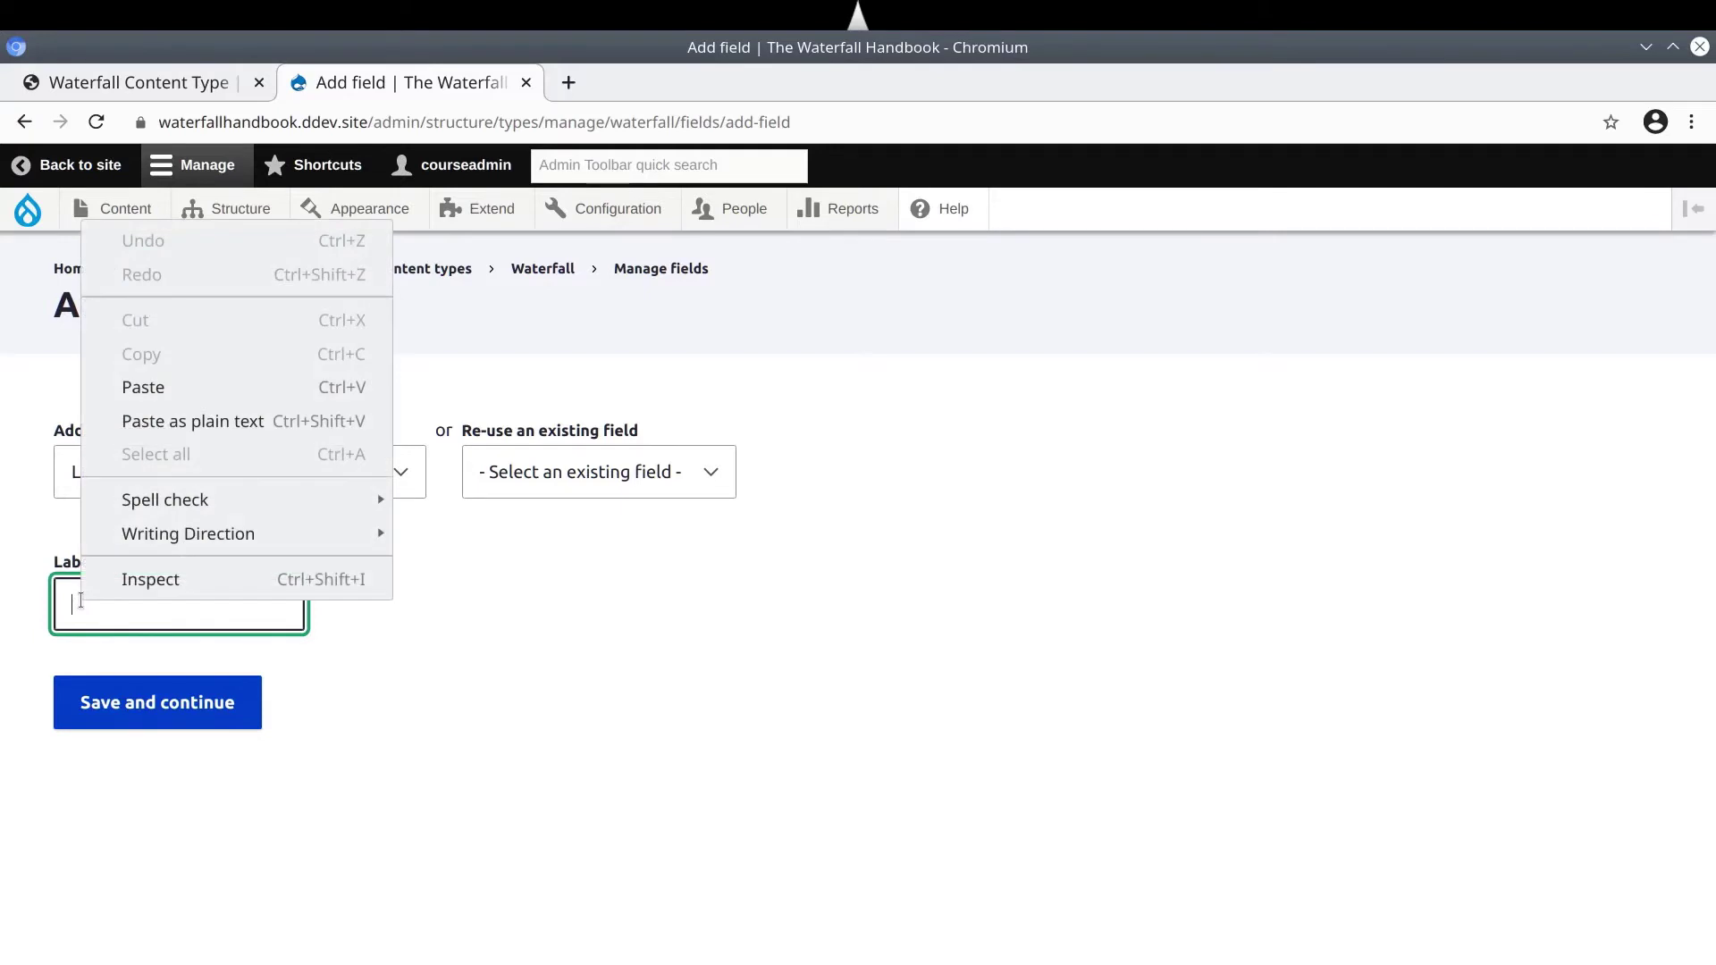
pyautogui.click(150, 390)
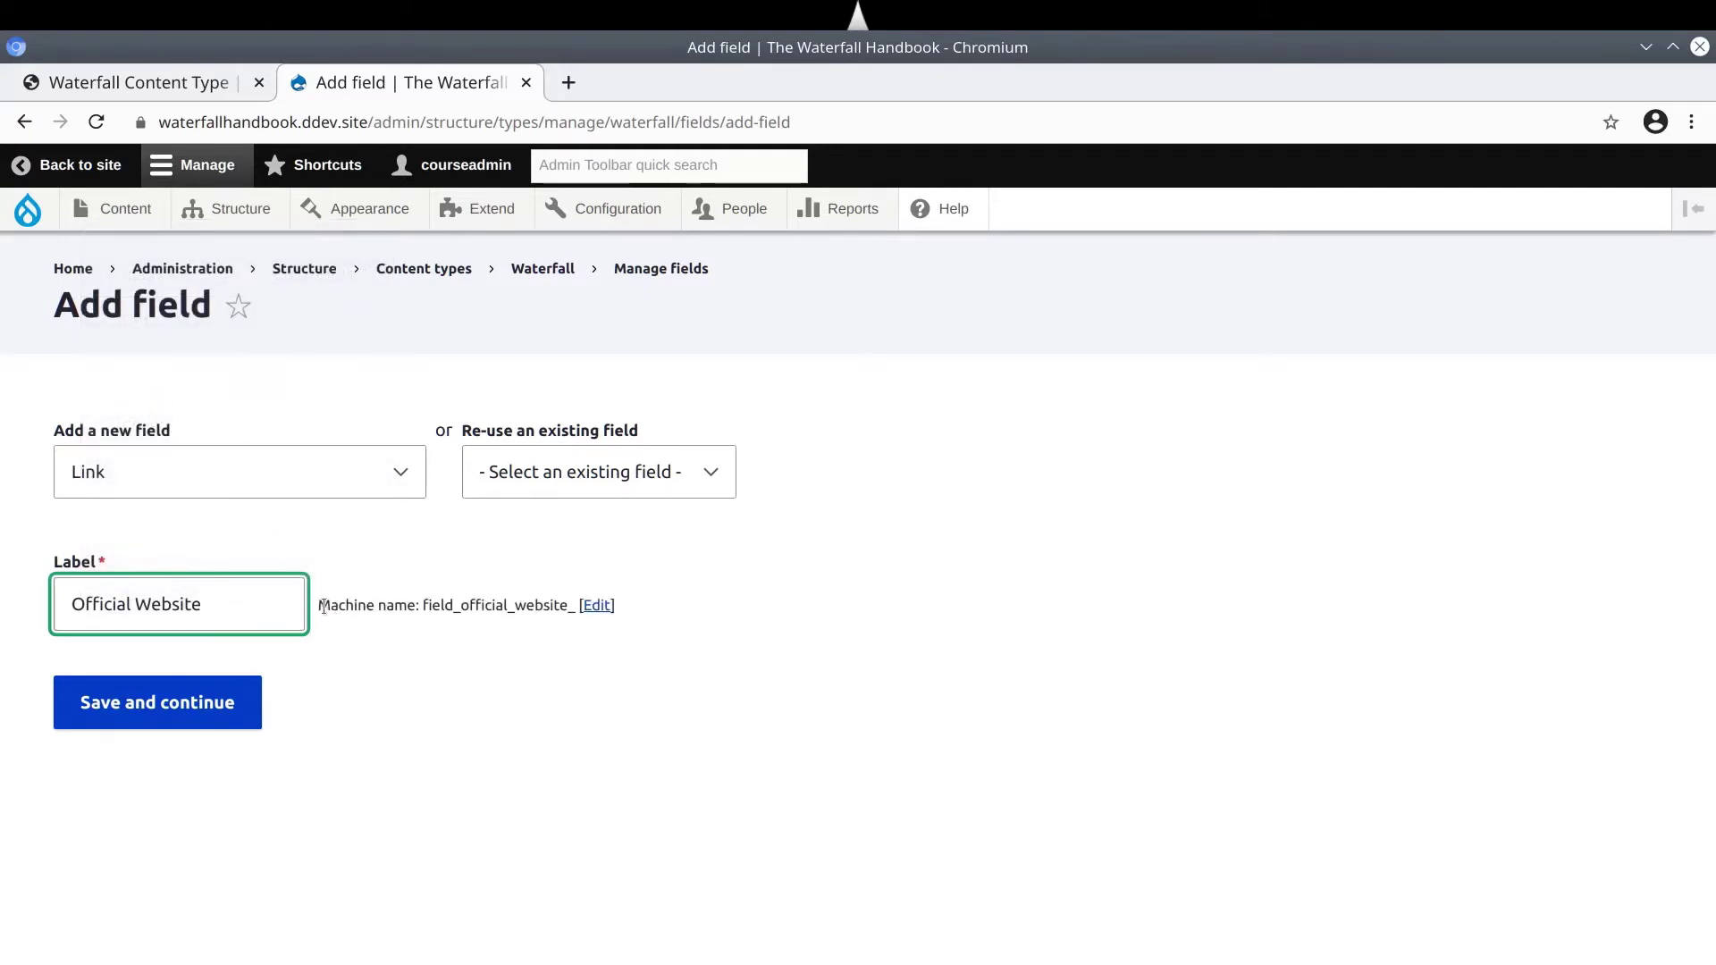
pyautogui.moveTo(324, 606); pyautogui.dragTo(565, 610)
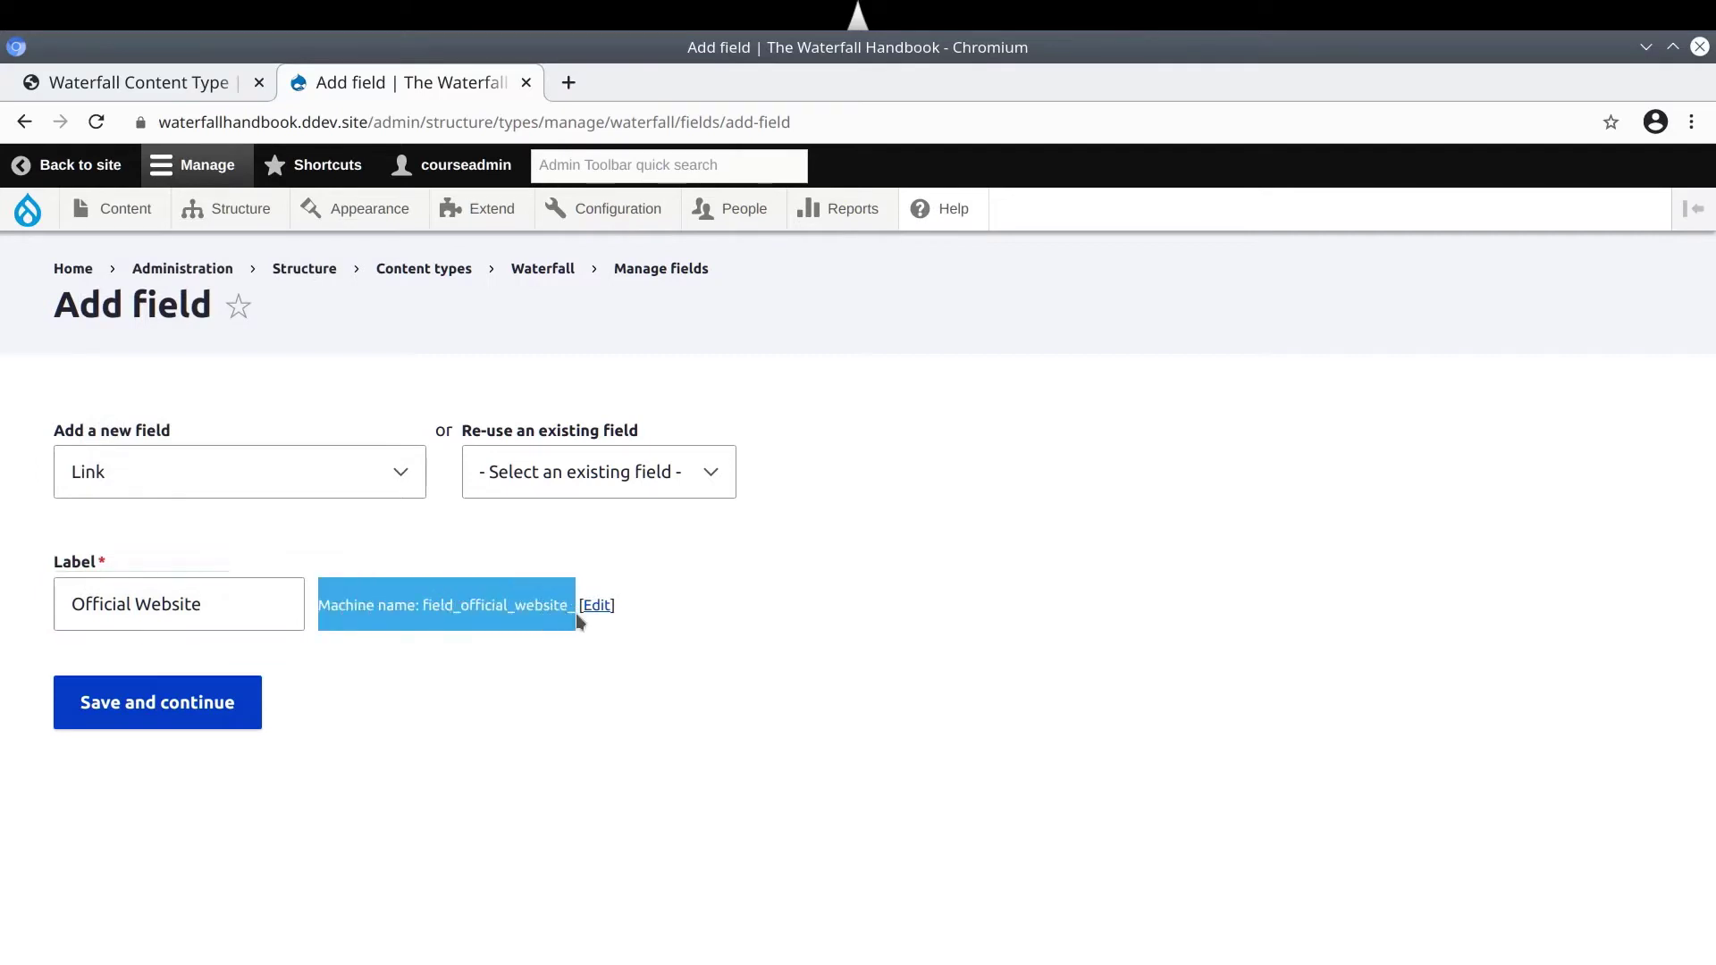
pyautogui.click(563, 619)
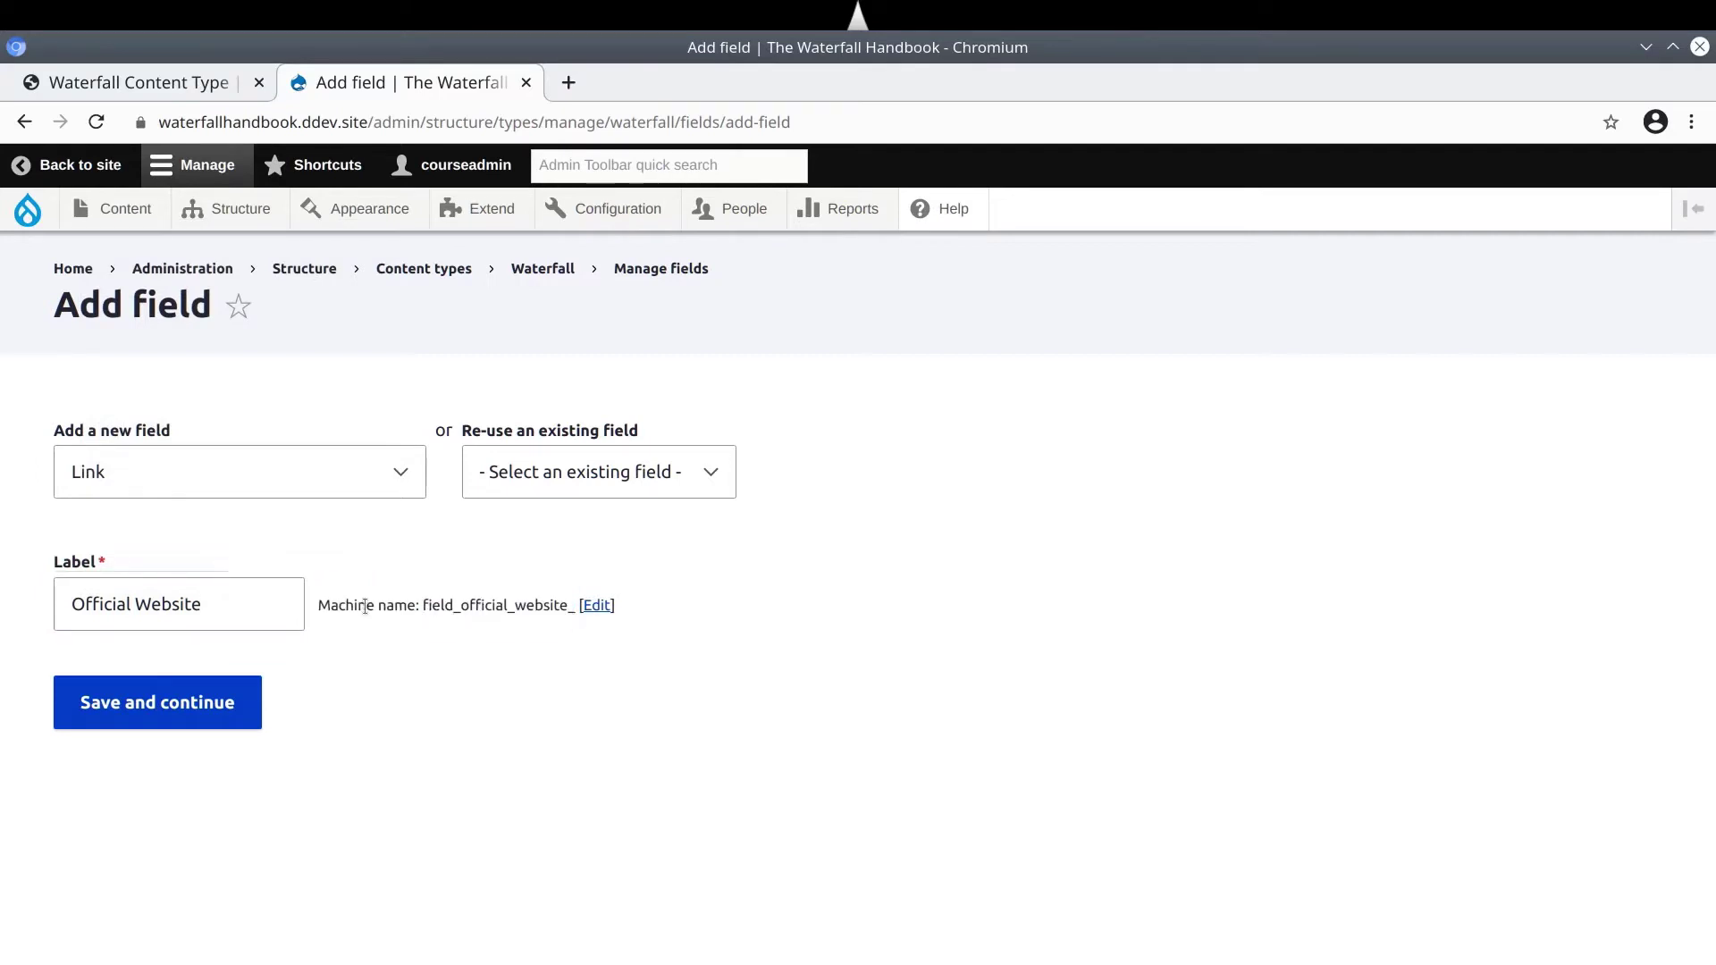
pyautogui.moveTo(420, 607); pyautogui.dragTo(506, 614)
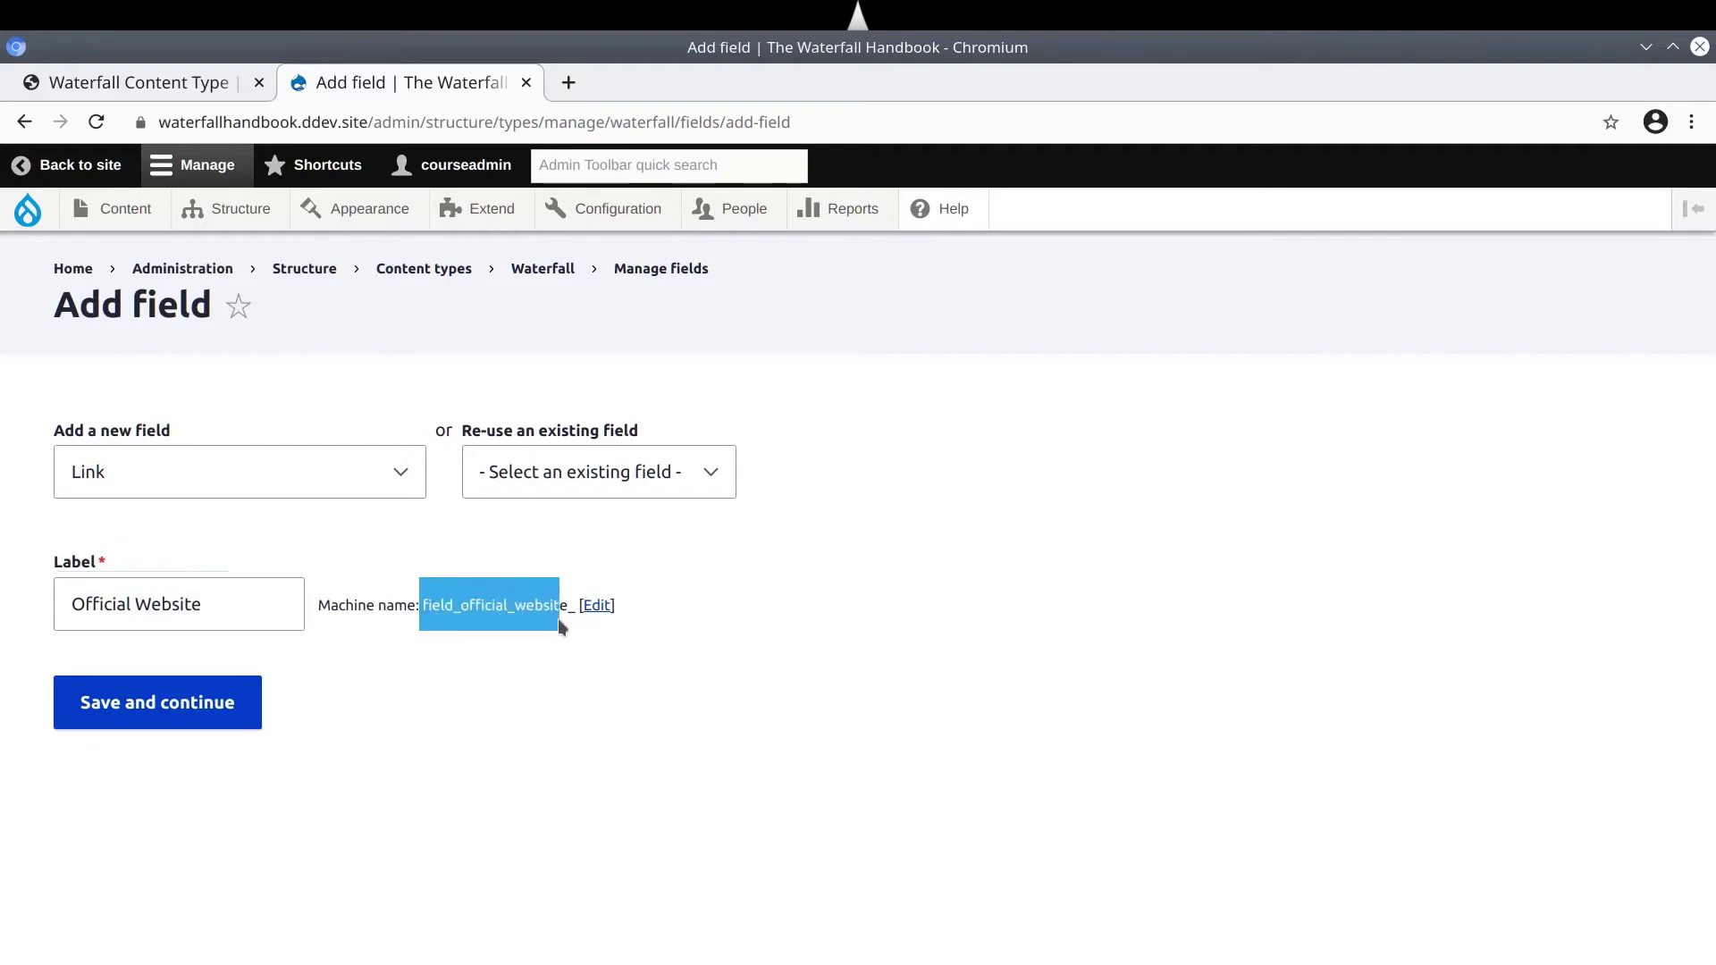
pyautogui.click(563, 649)
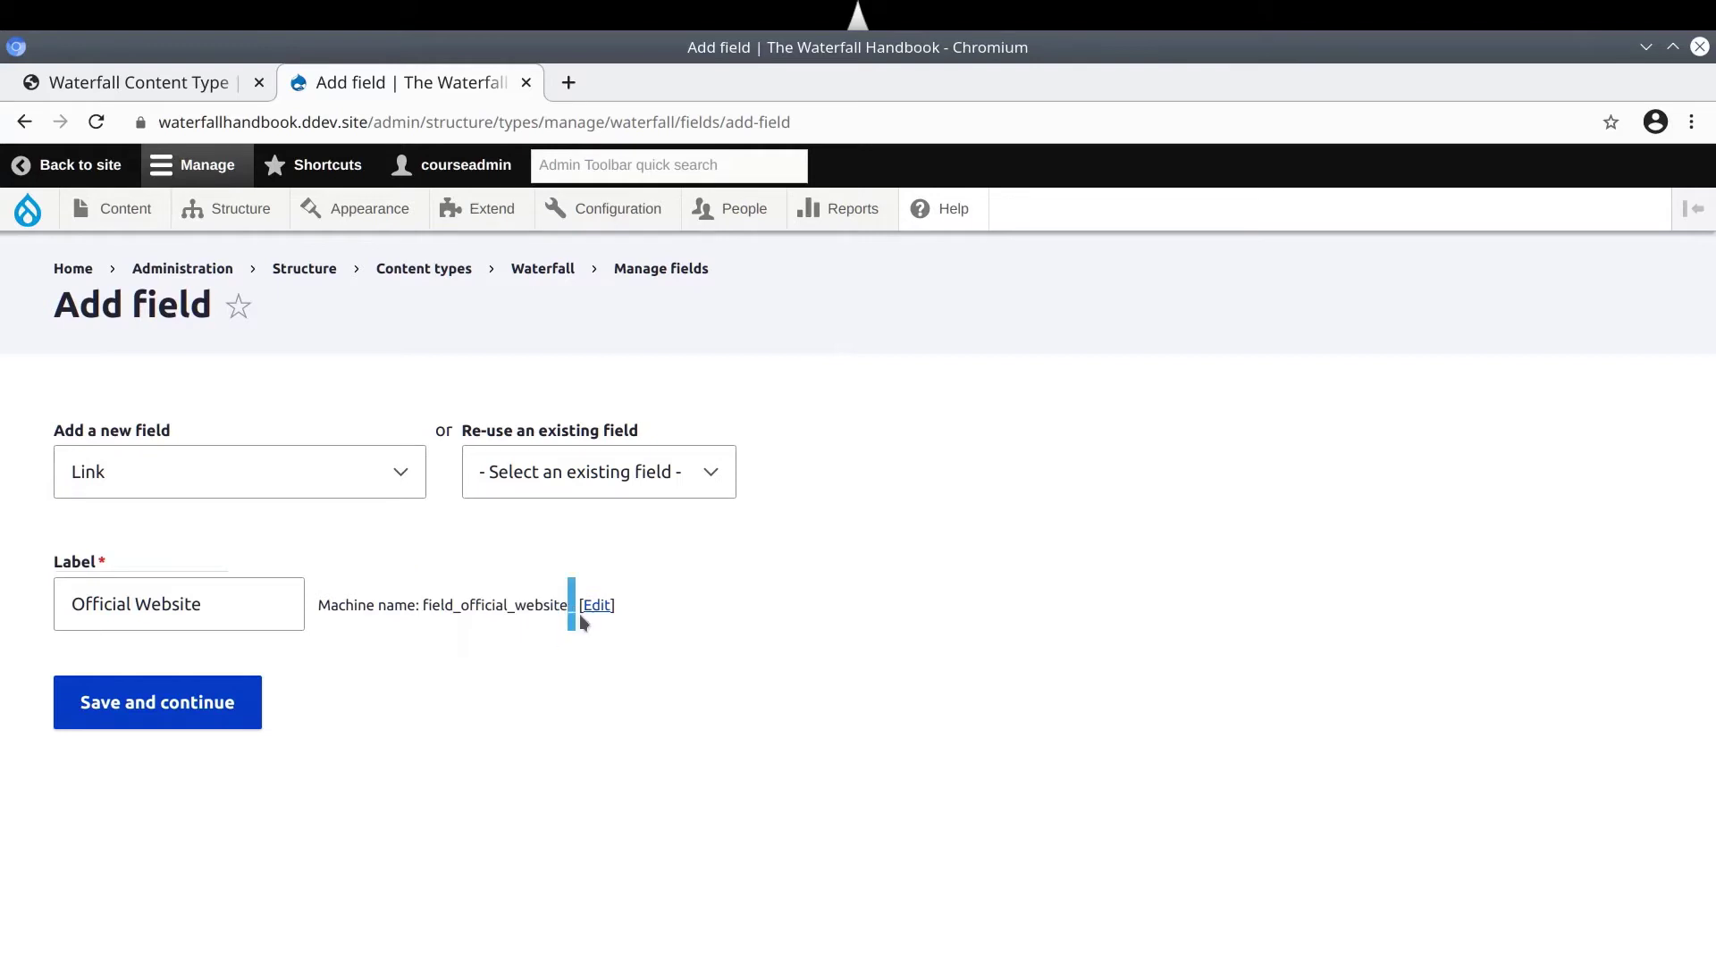
pyautogui.moveTo(579, 614)
pyautogui.mouseDown()
pyautogui.moveTo(540, 620)
pyautogui.moveTo(575, 631)
pyautogui.mouseUp()
pyautogui.click(567, 629)
pyautogui.click(285, 606)
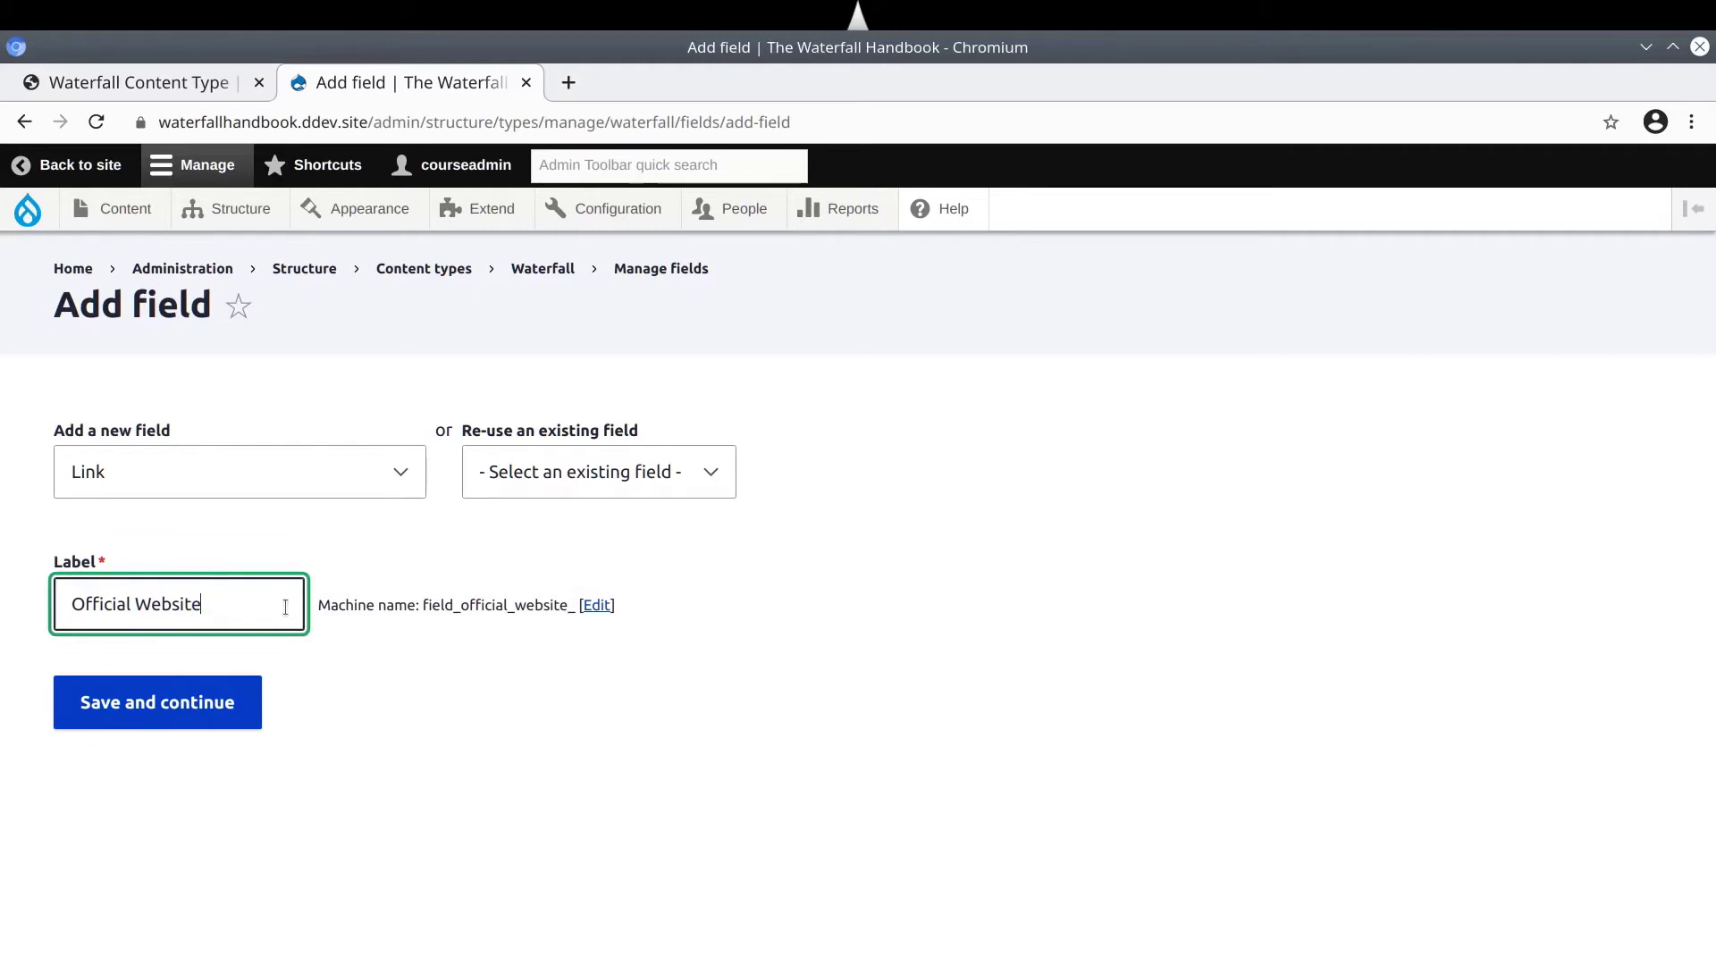
pyautogui.click(529, 608)
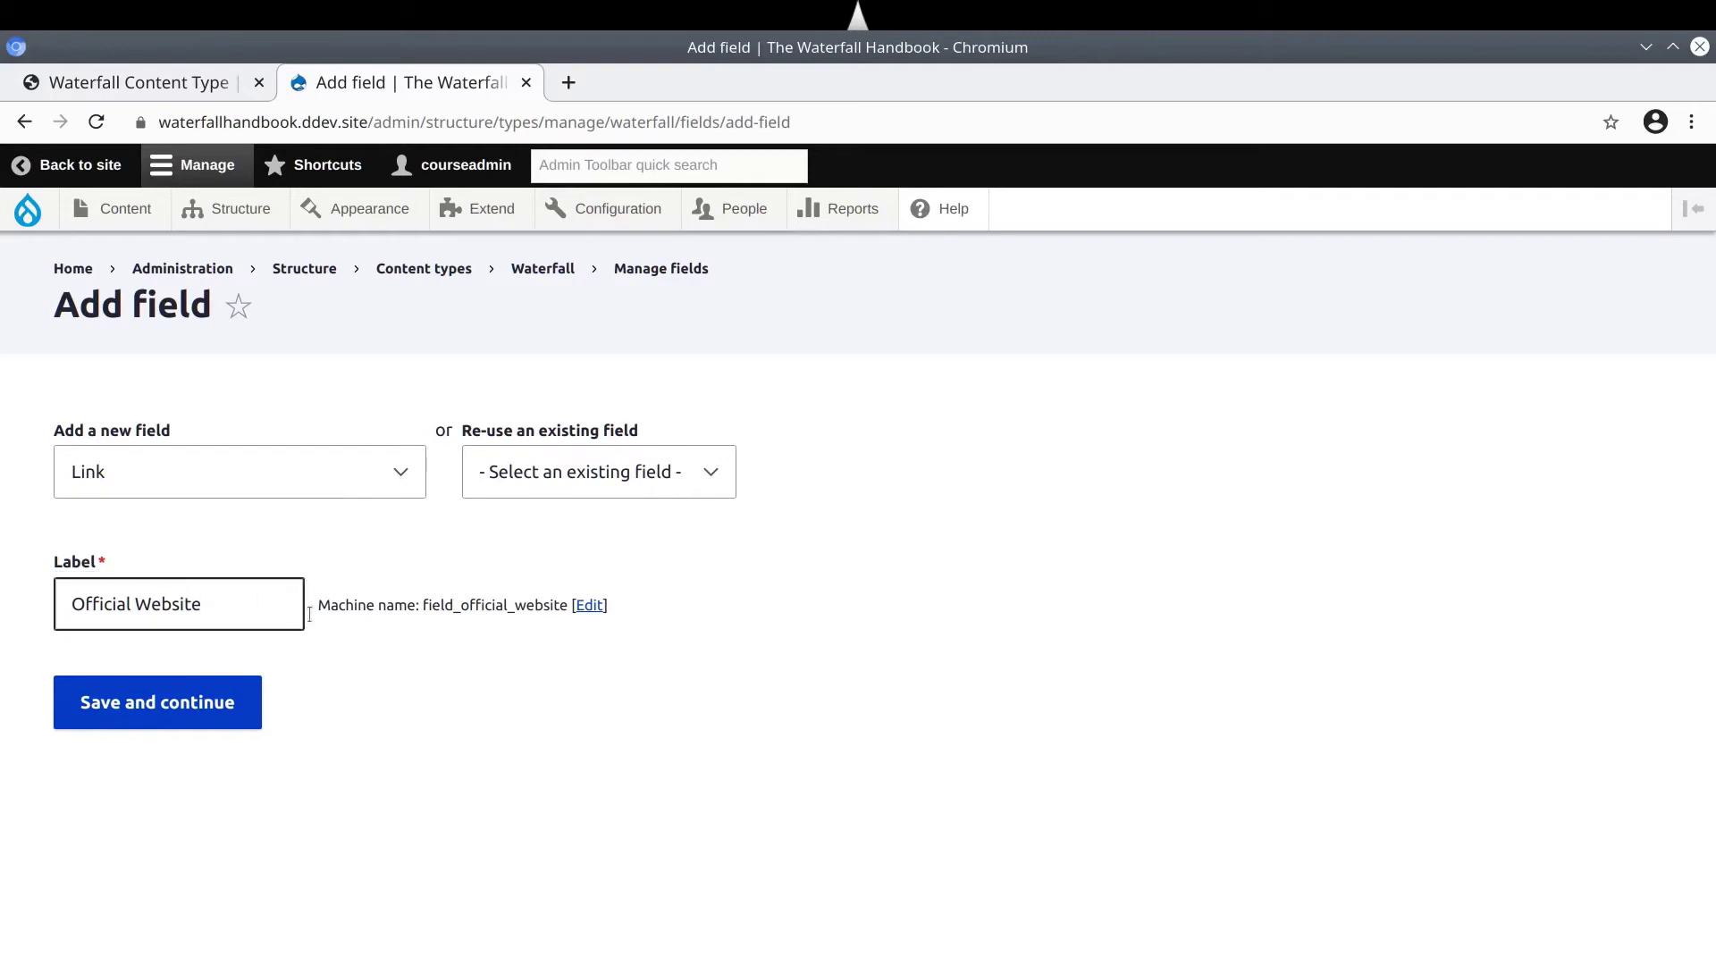
# Save the new Official Website field and review the storage settings warning
pyautogui.click(186, 699)
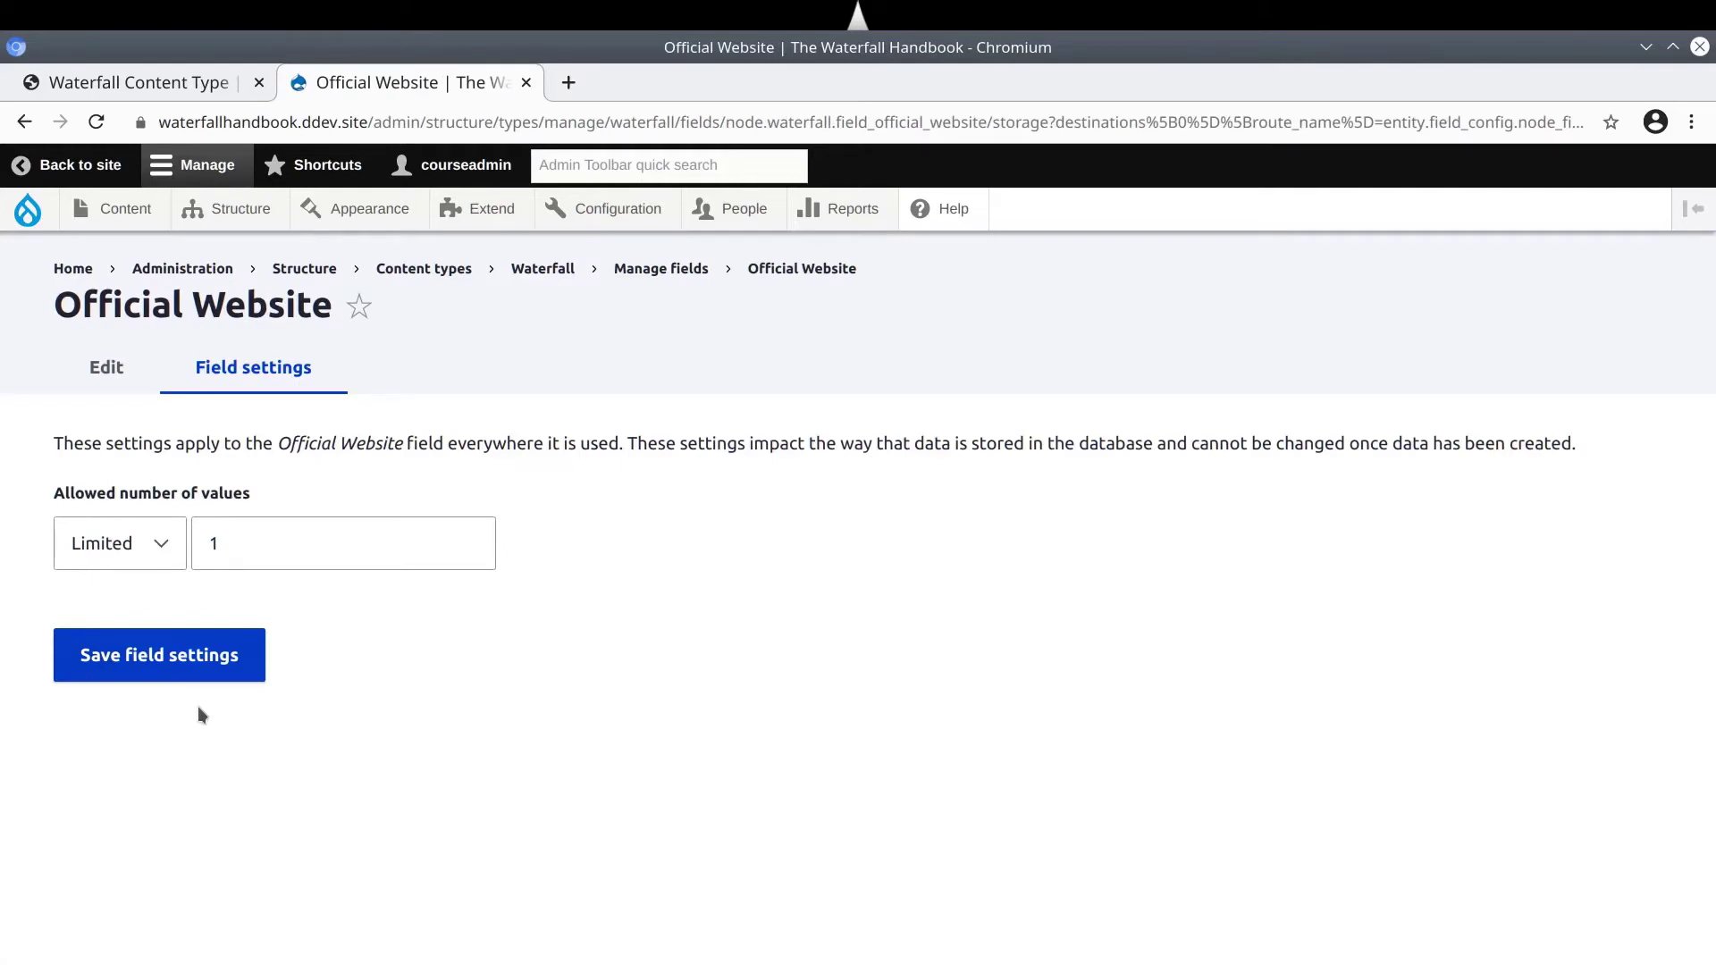
pyautogui.click(299, 381)
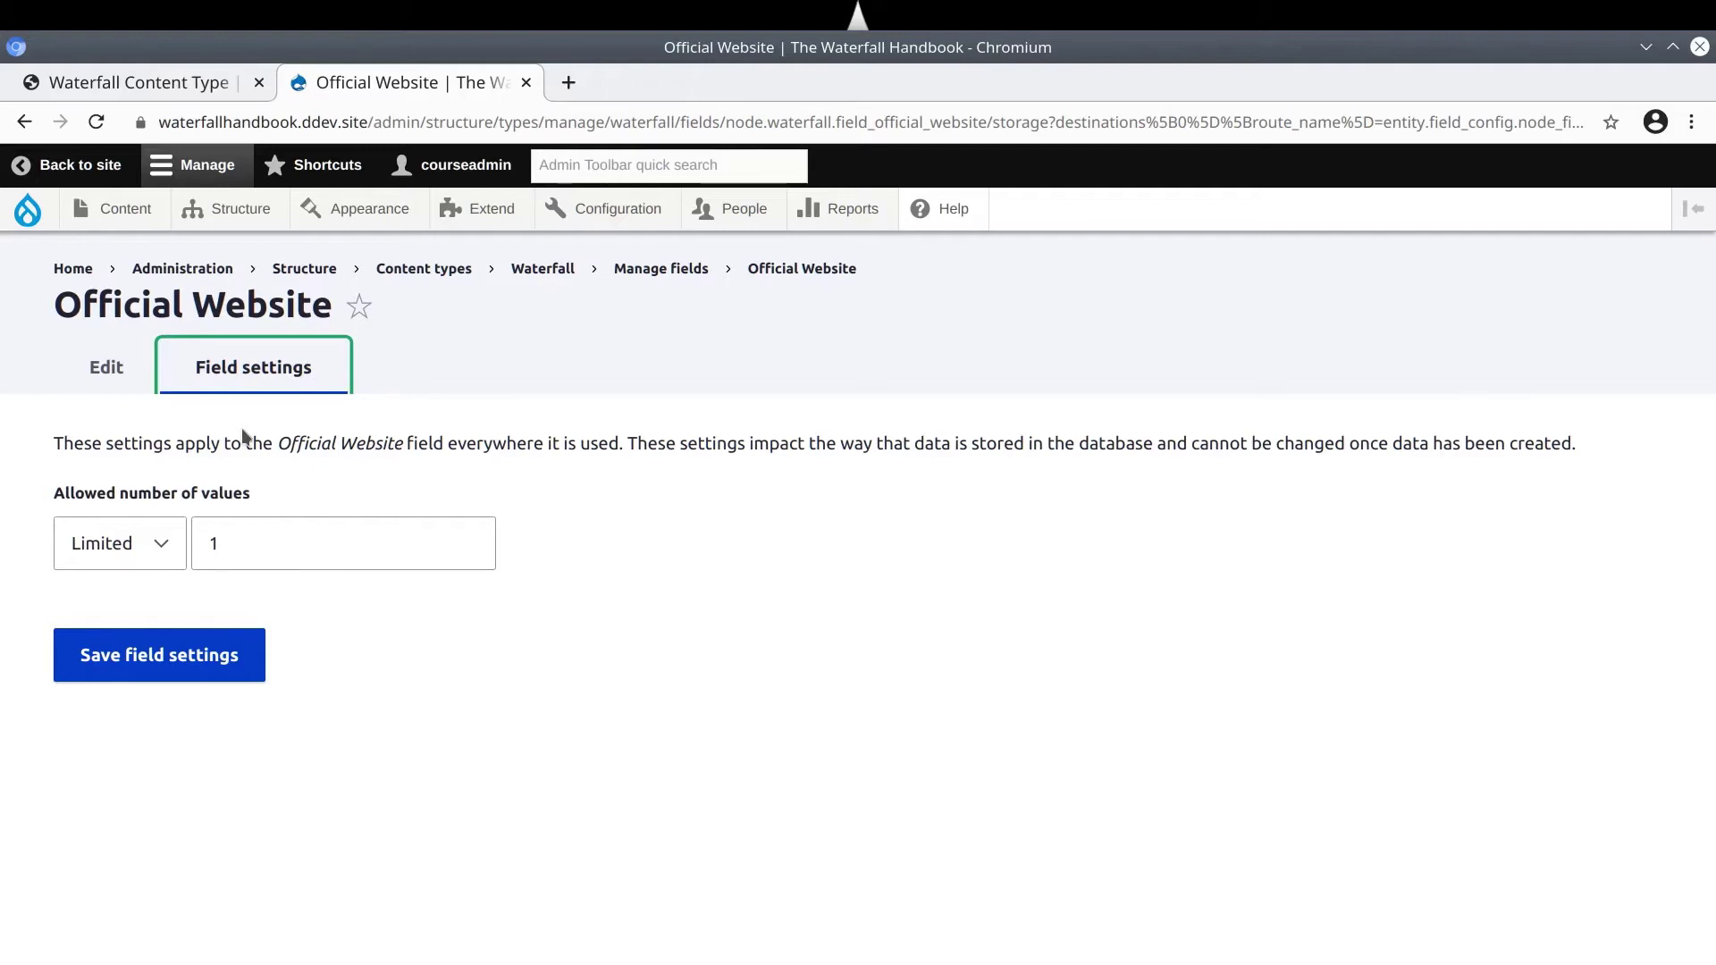
pyautogui.moveTo(54, 443); pyautogui.dragTo(278, 452)
pyautogui.moveTo(499, 454); pyautogui.dragTo(1589, 444)
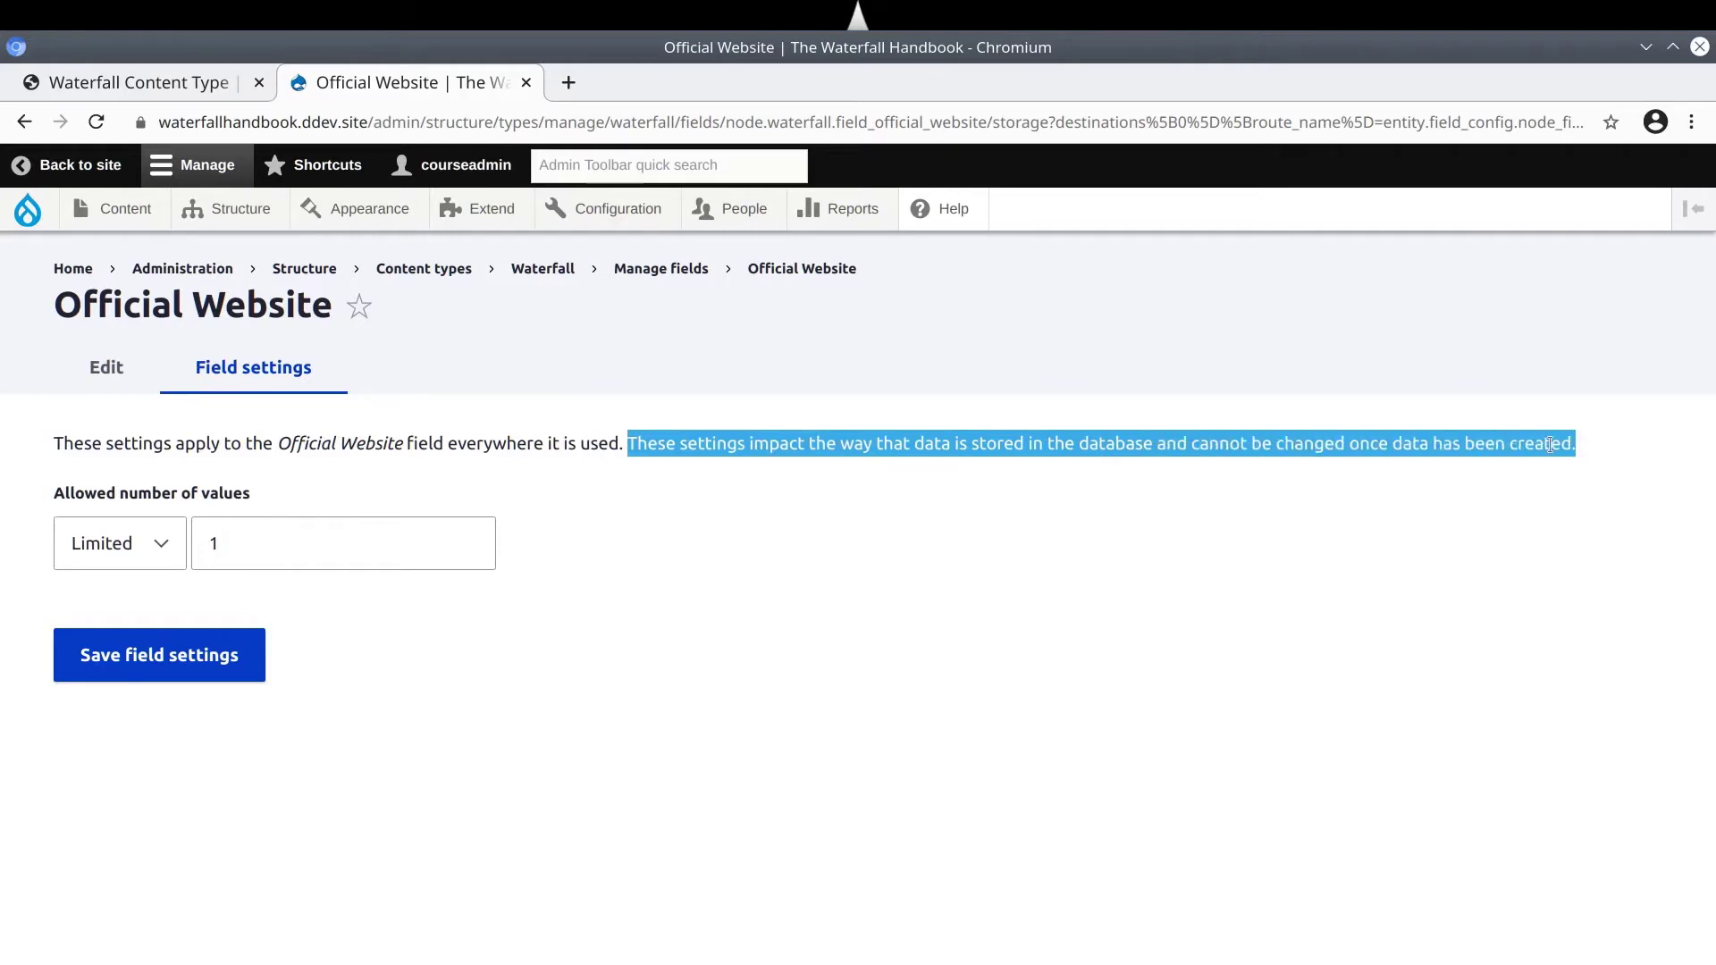
pyautogui.click(1587, 444)
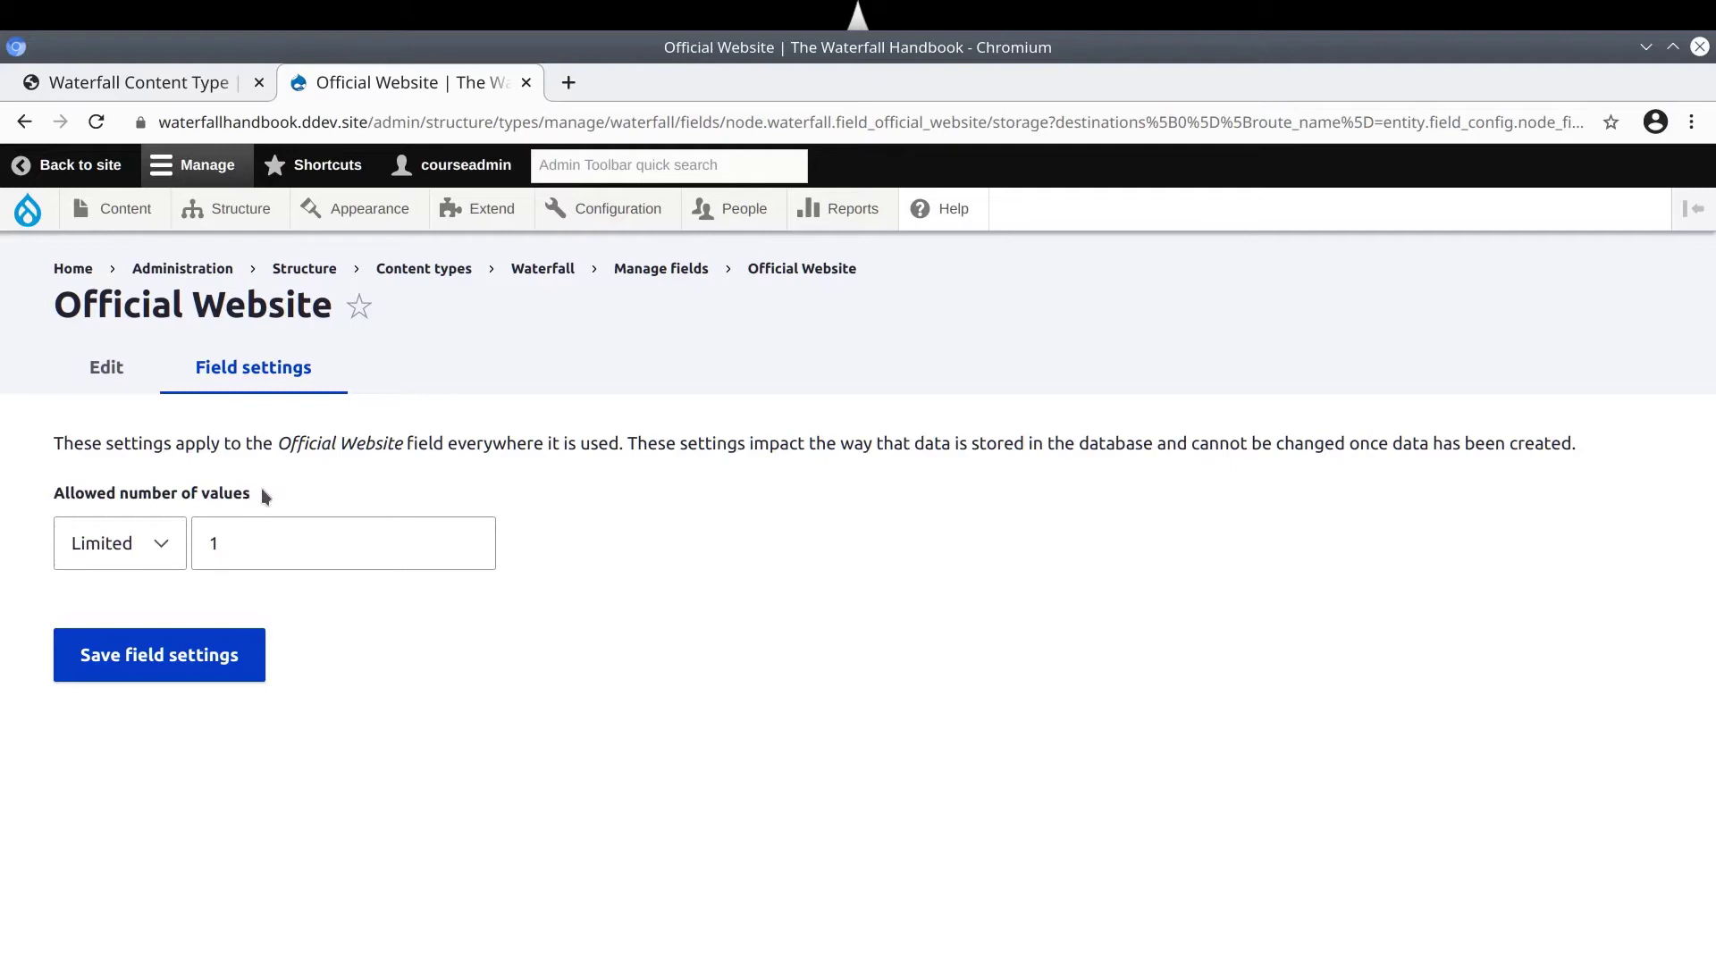
# Keep allowed number of values Limited to 1 and save the field storage settings
pyautogui.click(233, 542)
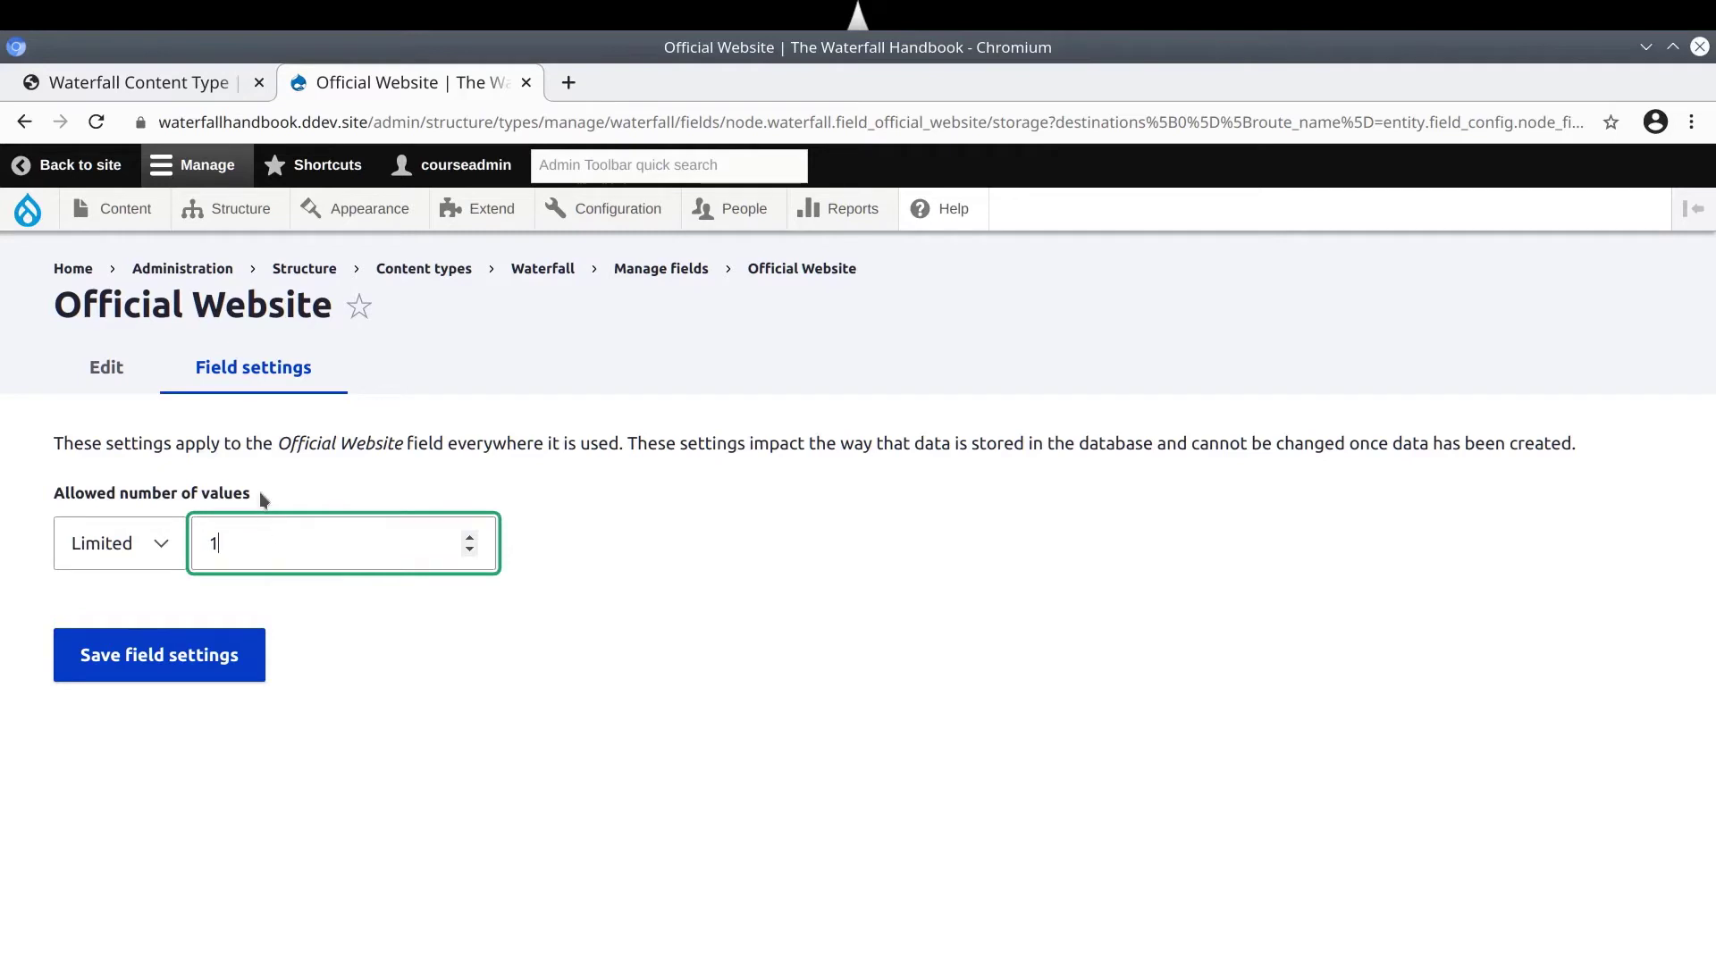
pyautogui.doubleClick(247, 545)
pyautogui.click(248, 545)
pyautogui.click(167, 553)
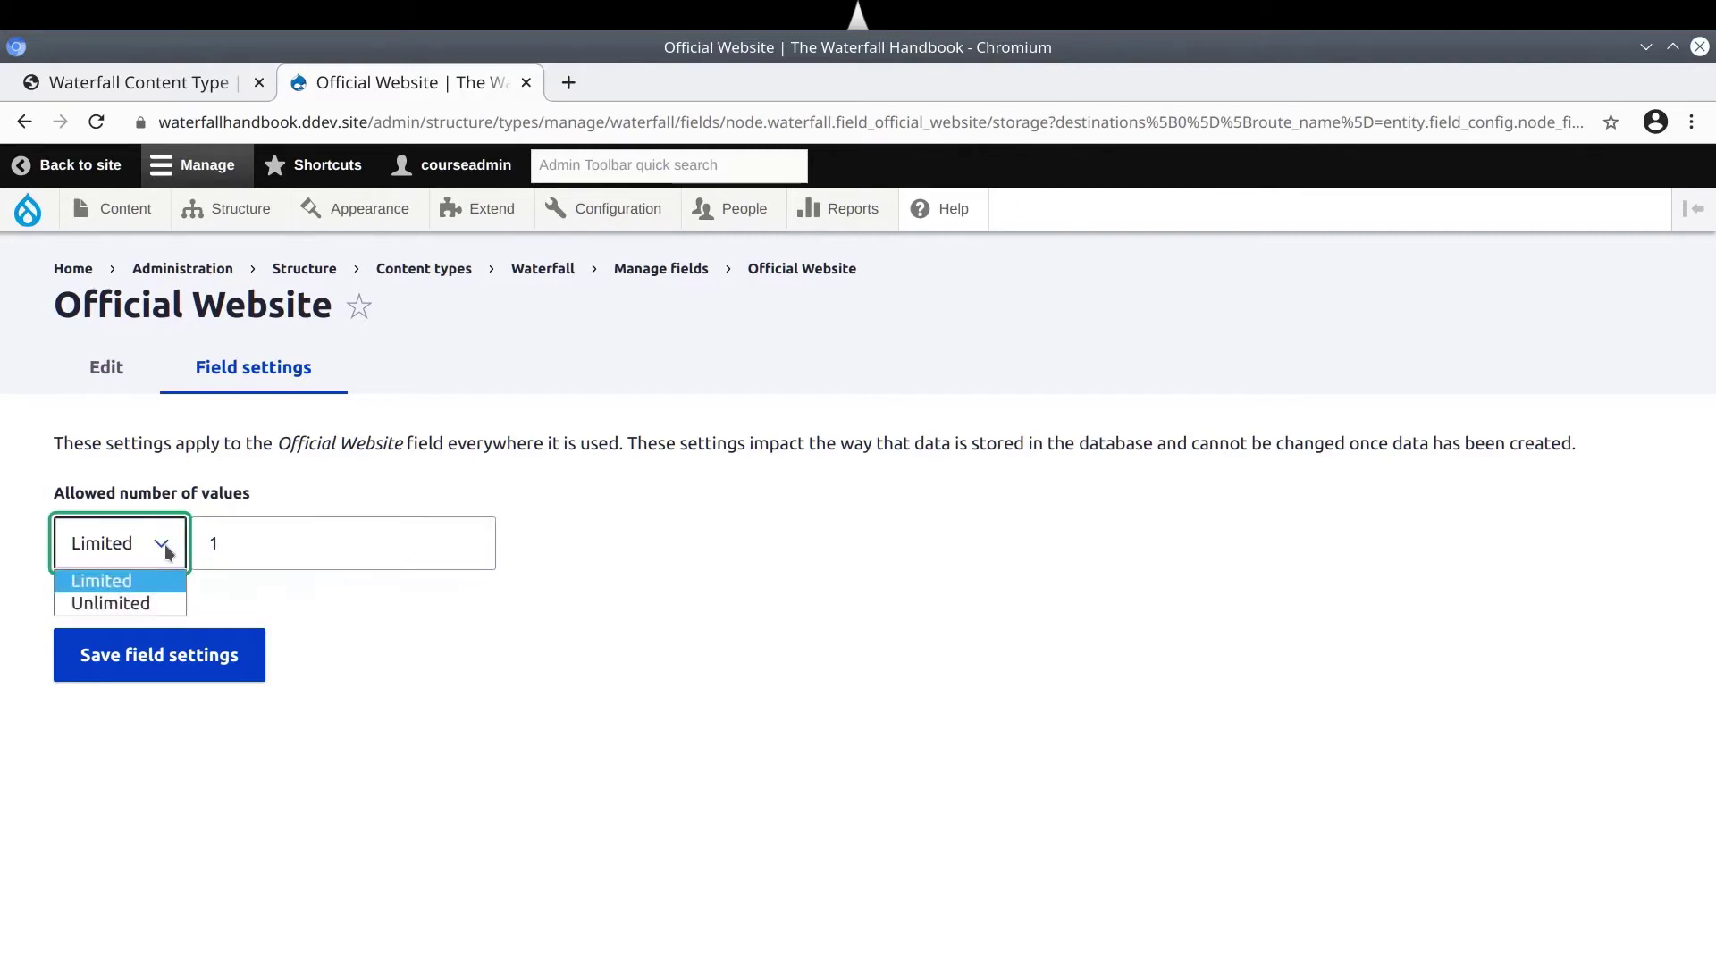
pyautogui.click(125, 581)
pyautogui.click(265, 537)
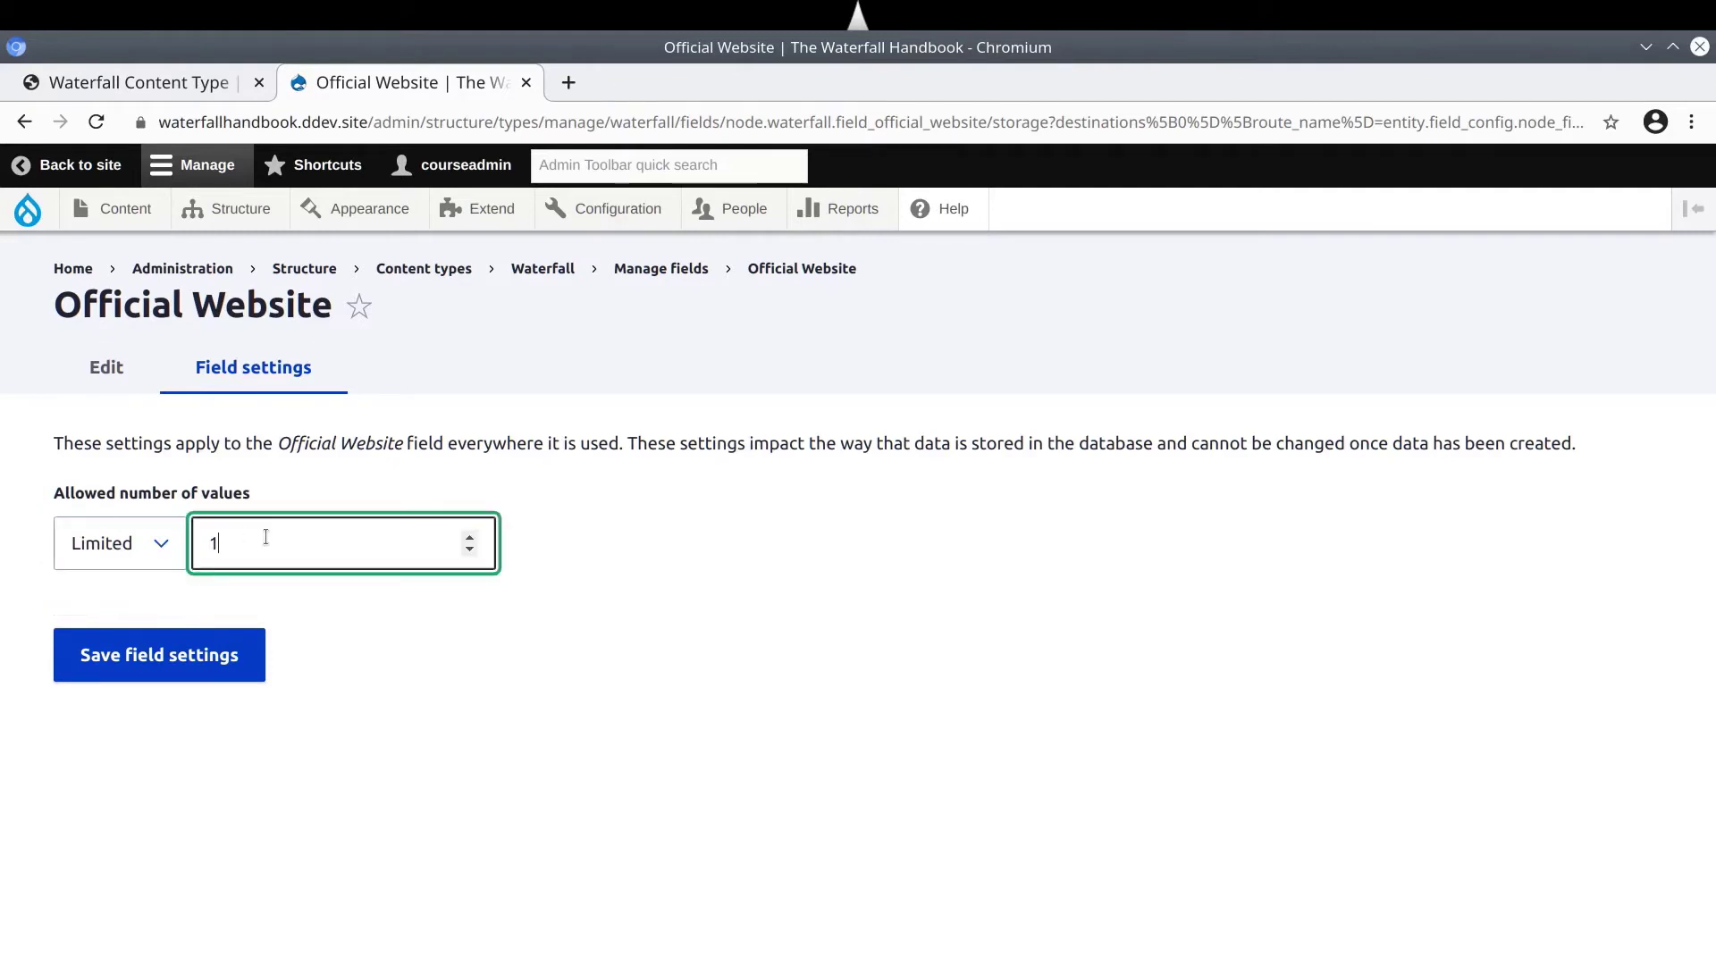
pyautogui.click(204, 659)
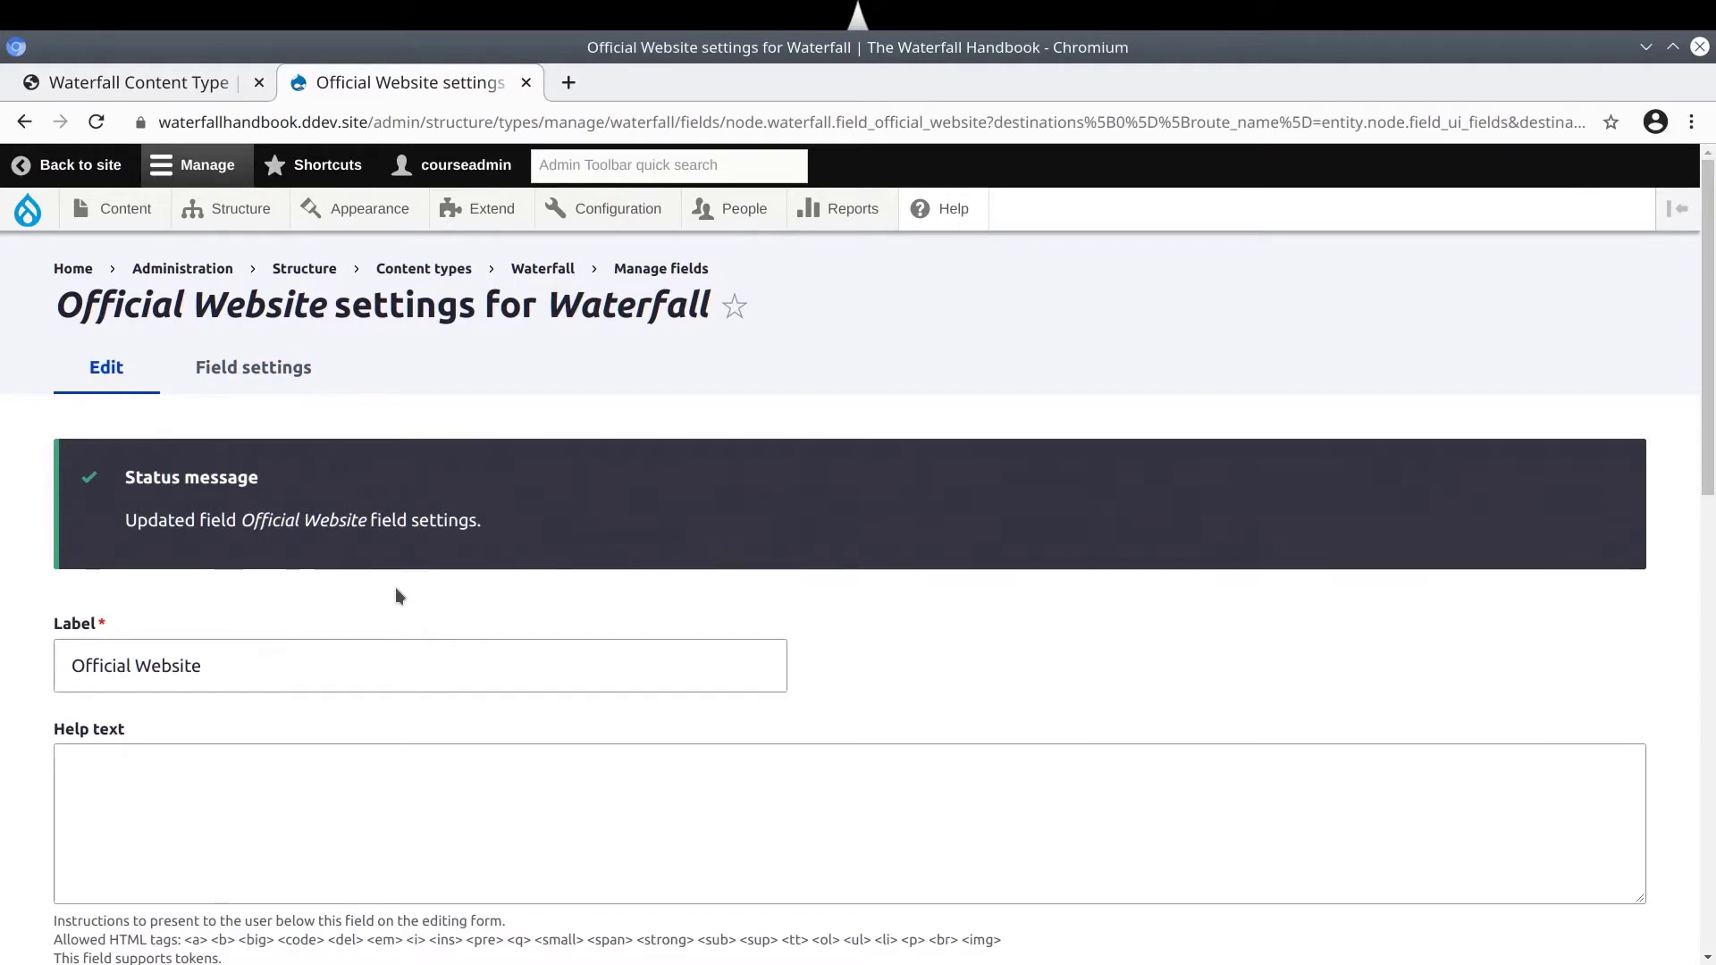
# Paste 'If known, link to an external official website for the waterfall.' from course assets as help text
pyautogui.scroll(-2, 381, 599)
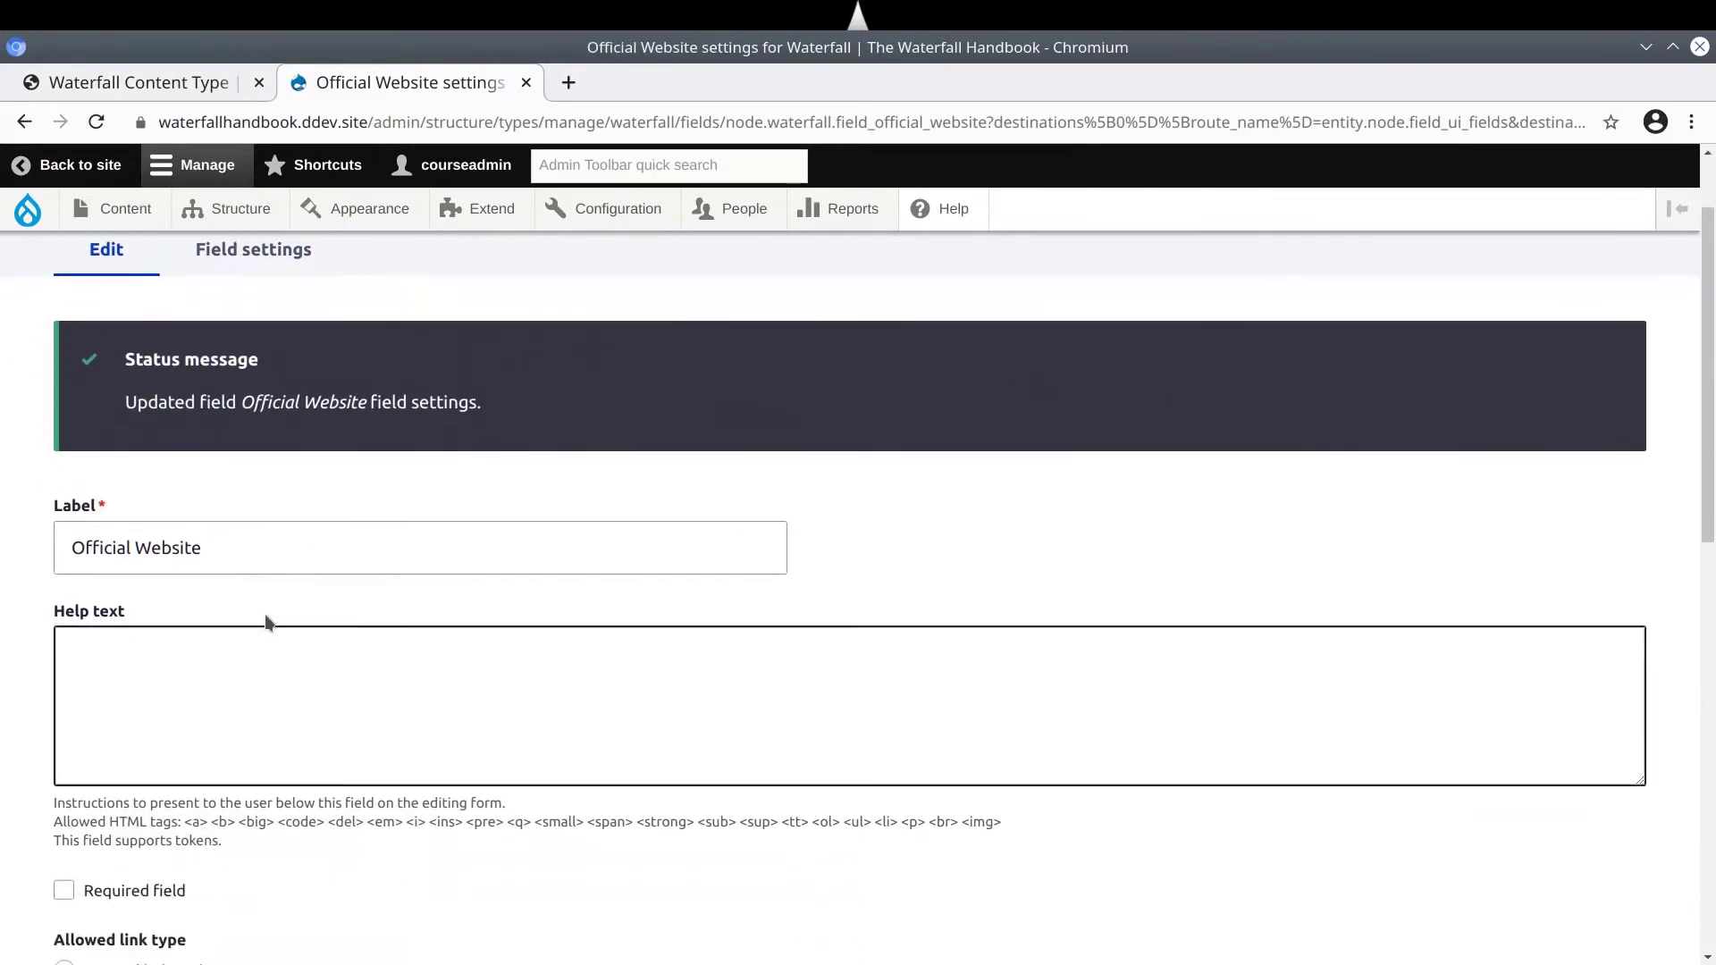
pyautogui.click(243, 551)
pyautogui.scroll(2, 267, 480)
pyautogui.click(133, 384)
pyautogui.click(254, 672)
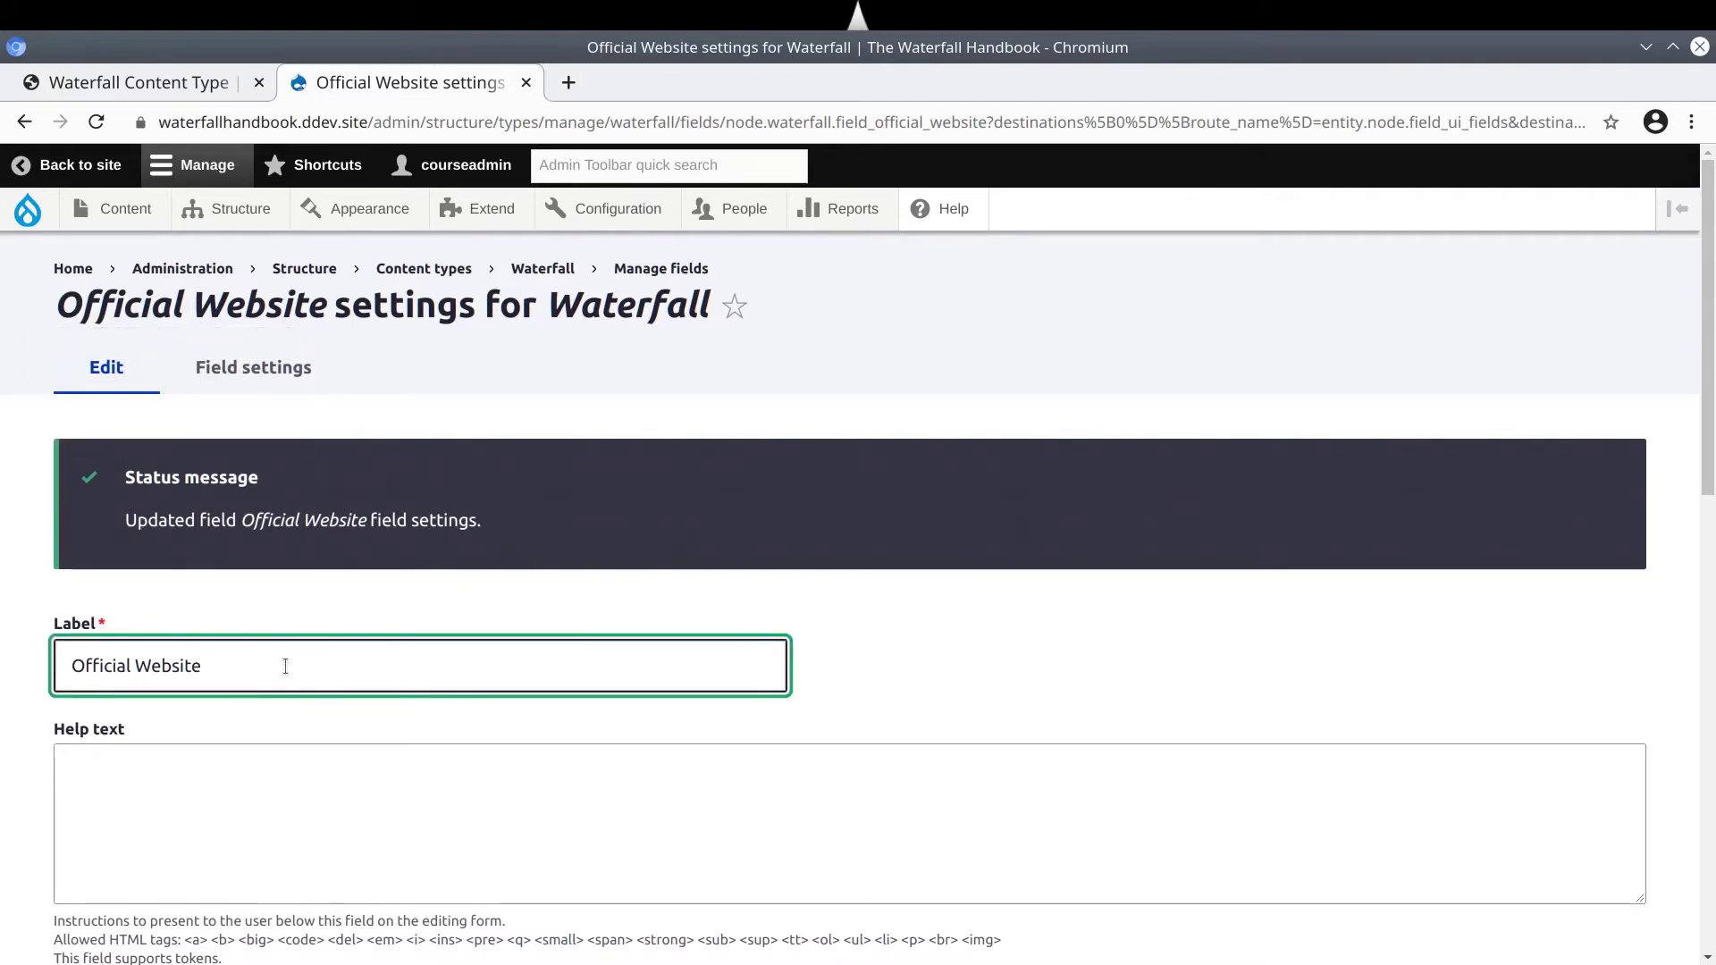
pyautogui.click(223, 785)
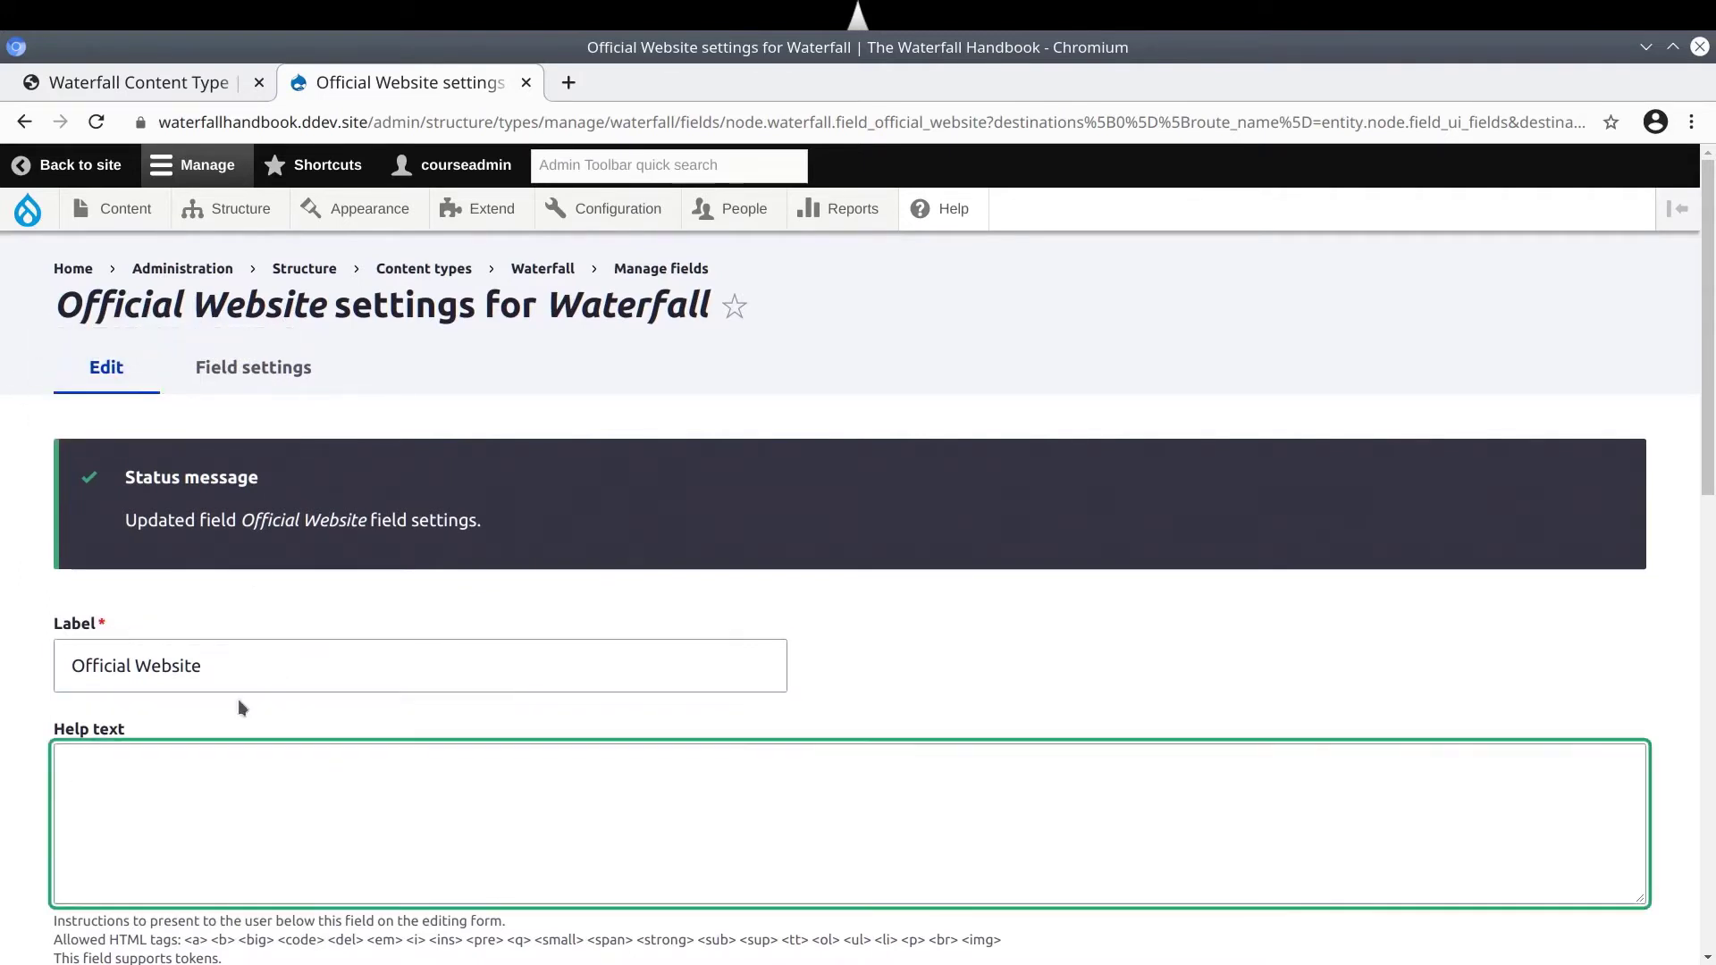
pyautogui.click(129, 82)
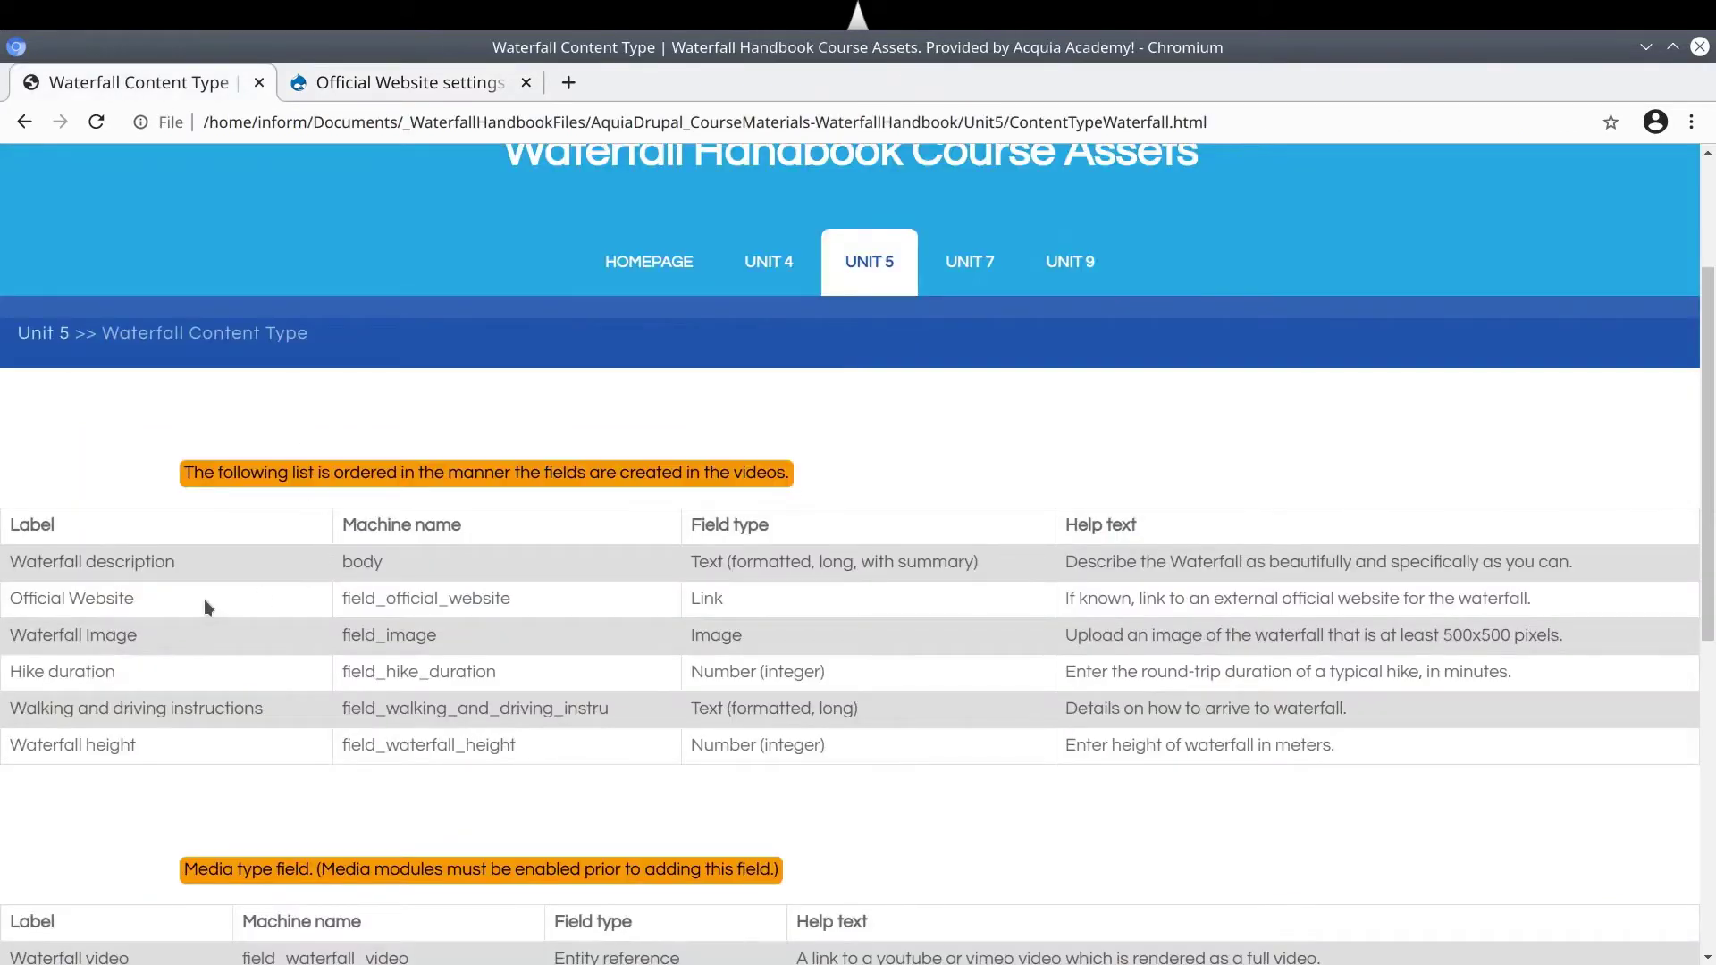
pyautogui.tripleClick(158, 592)
pyautogui.click(1050, 604)
pyautogui.tripleClick(1088, 598)
pyautogui.rightClick(1107, 597)
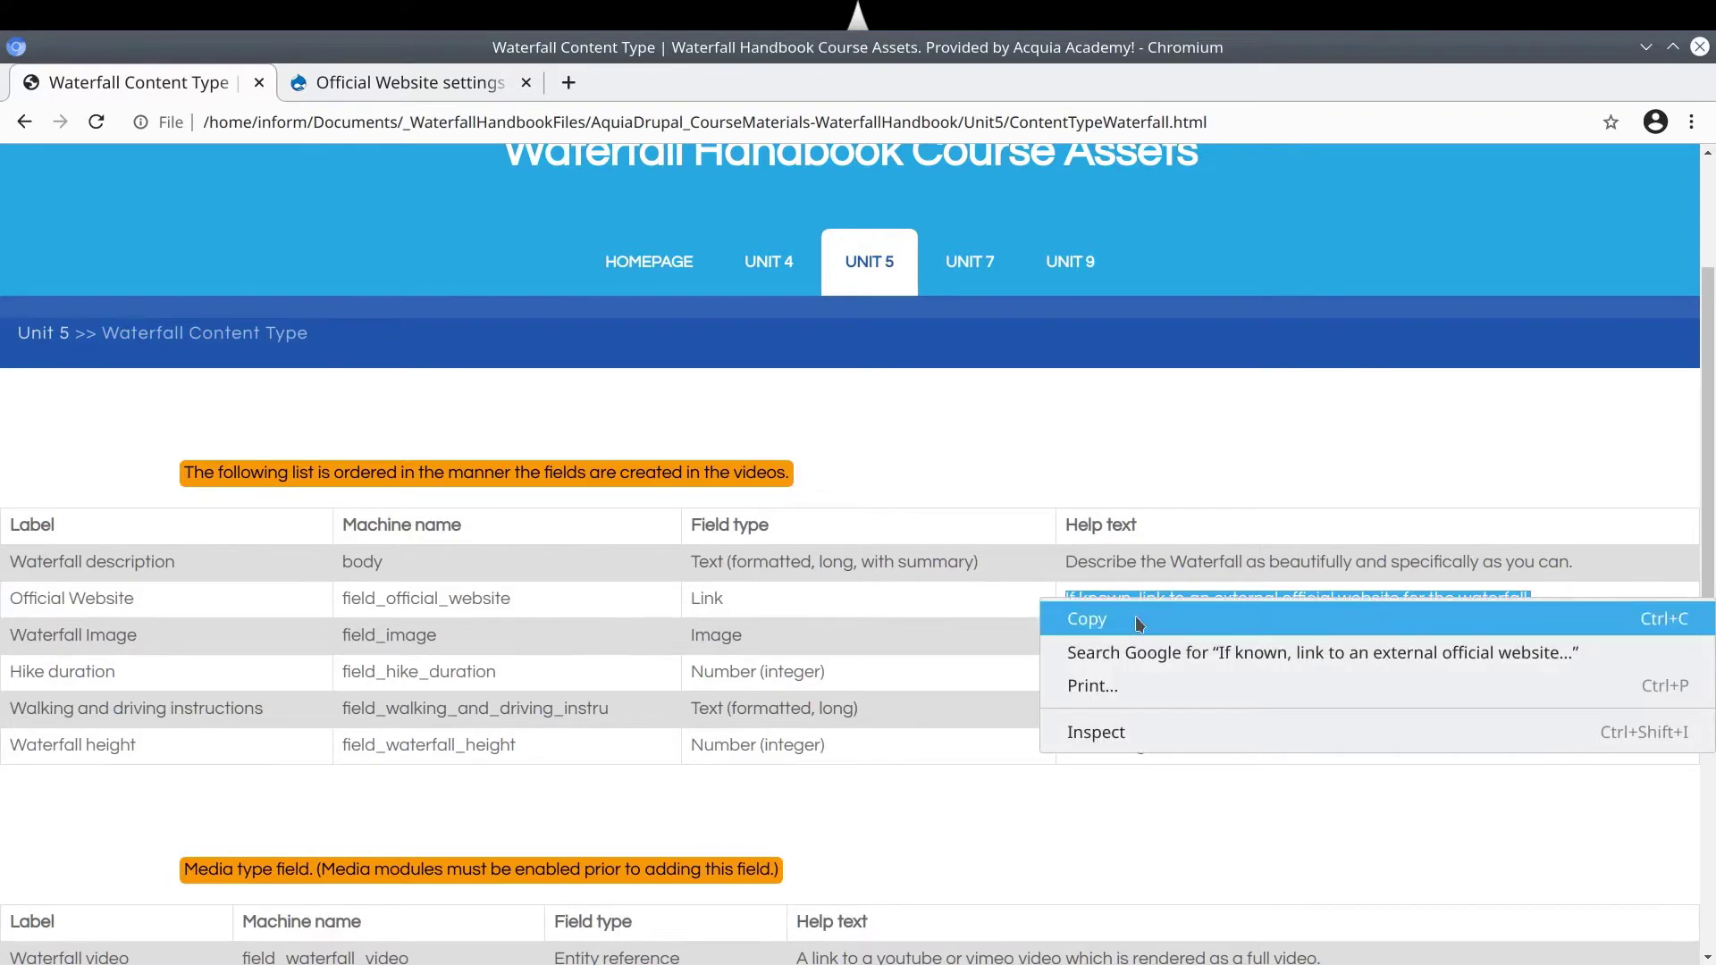
pyautogui.click(1137, 617)
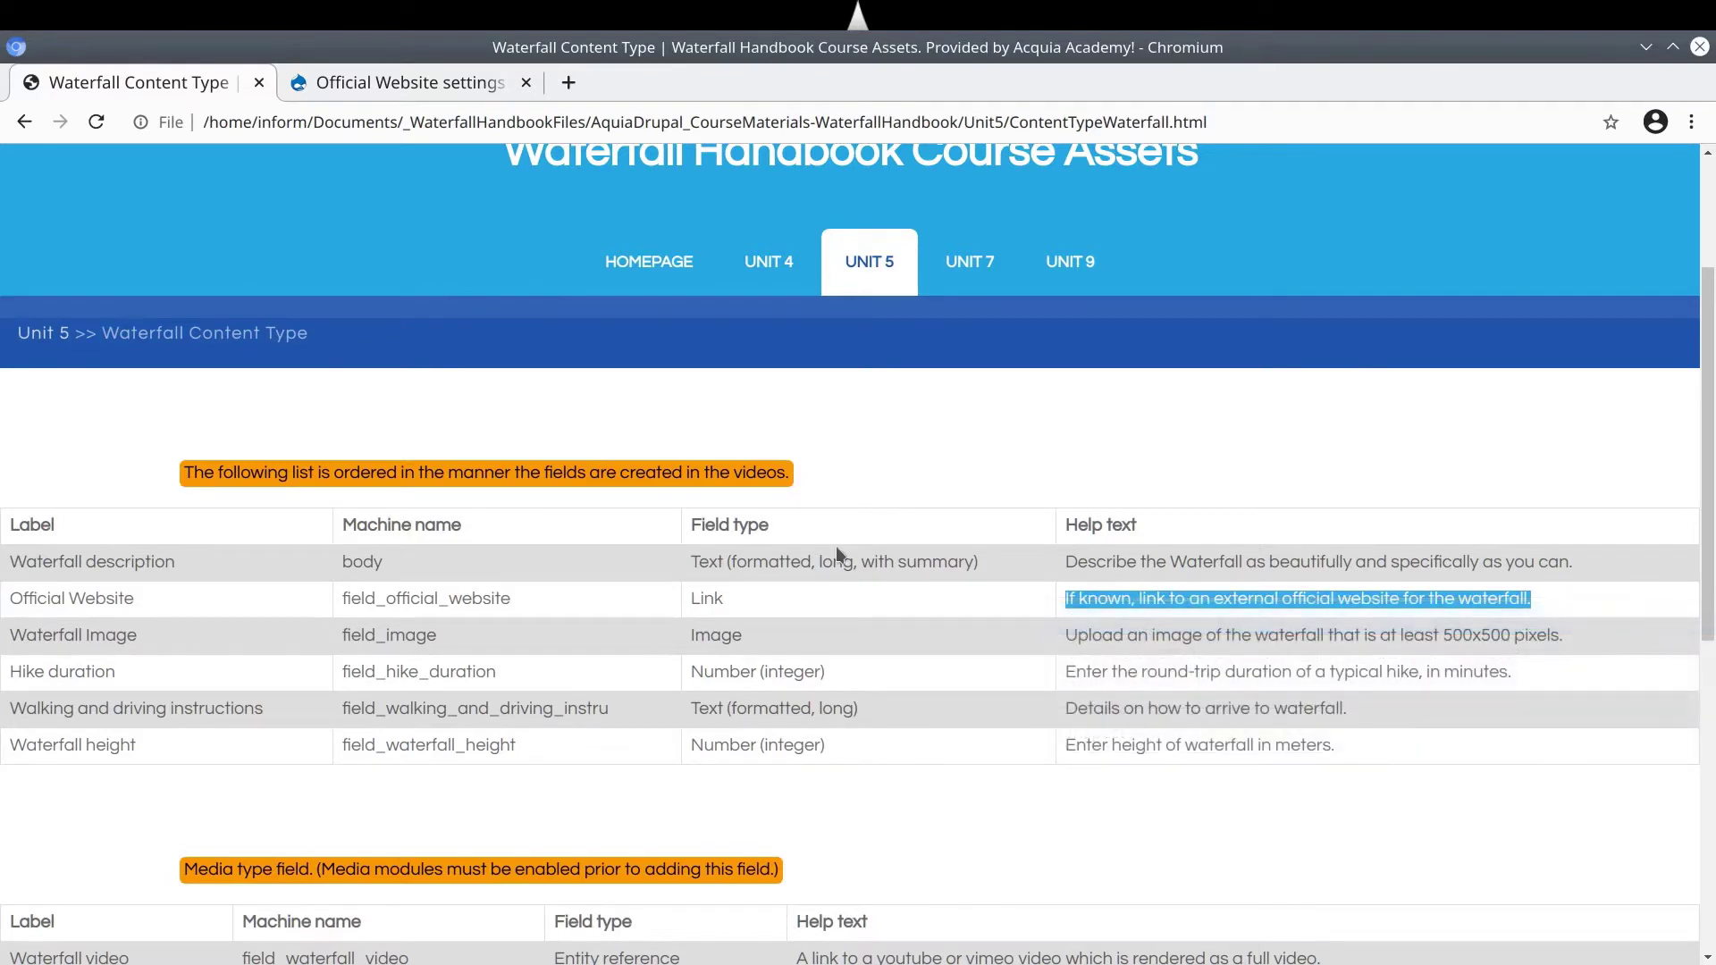
pyautogui.click(426, 82)
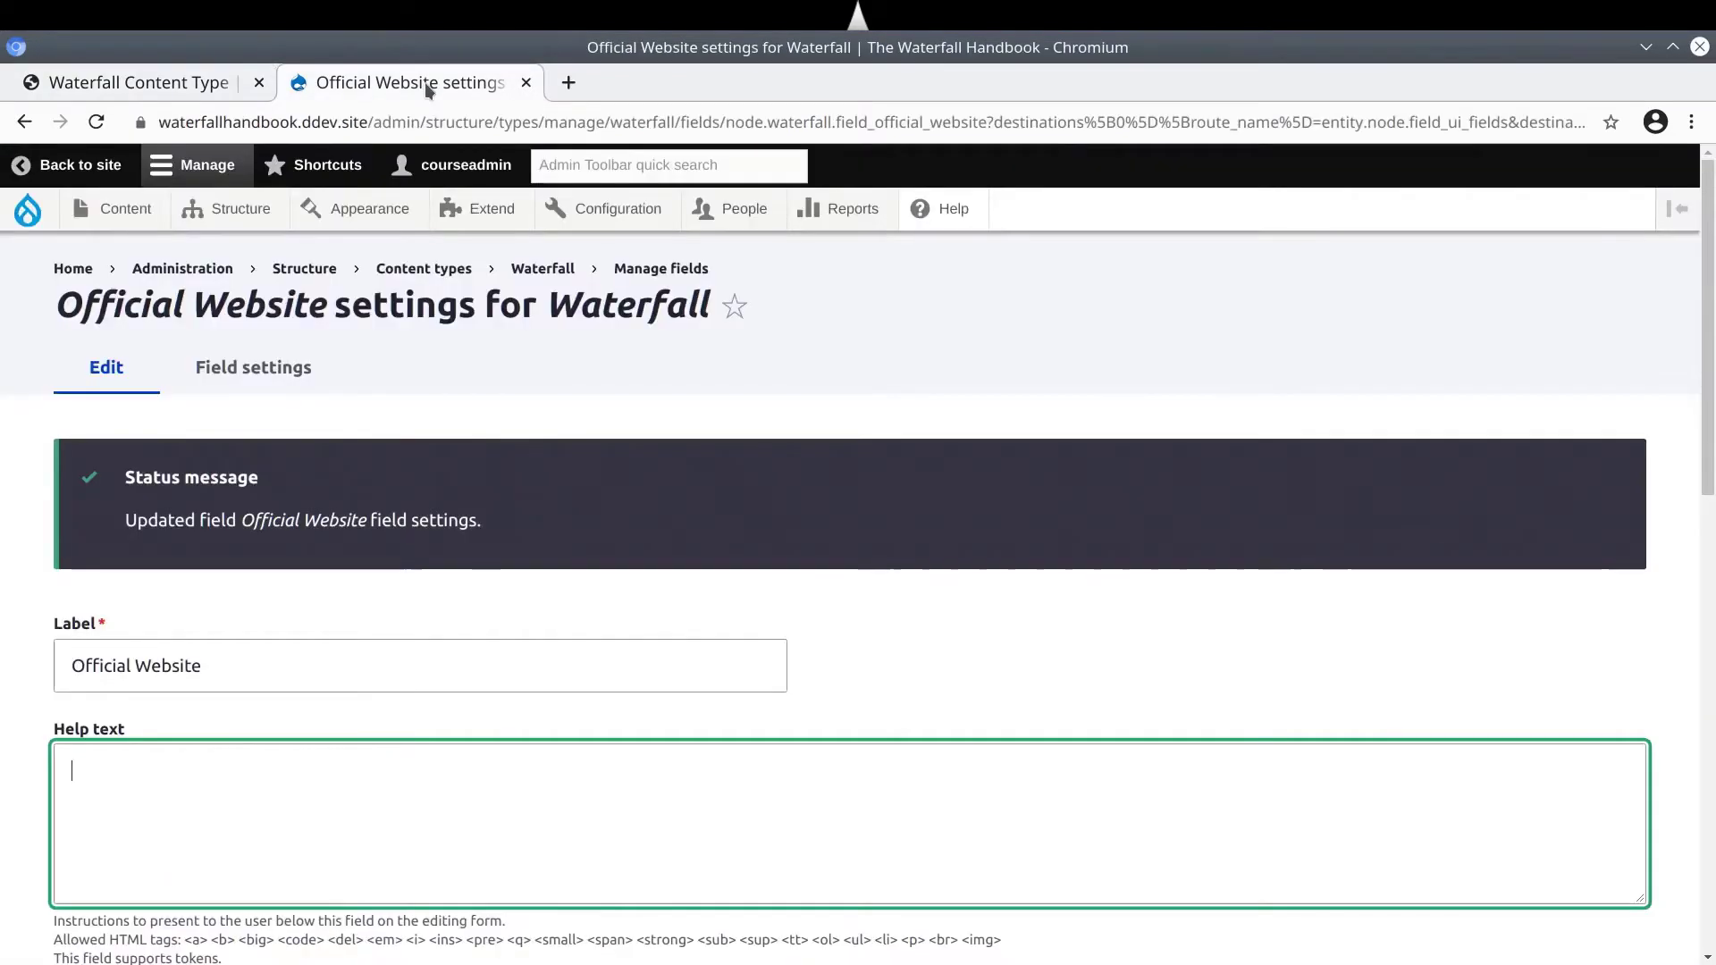
pyautogui.rightClick(271, 775)
pyautogui.click(331, 562)
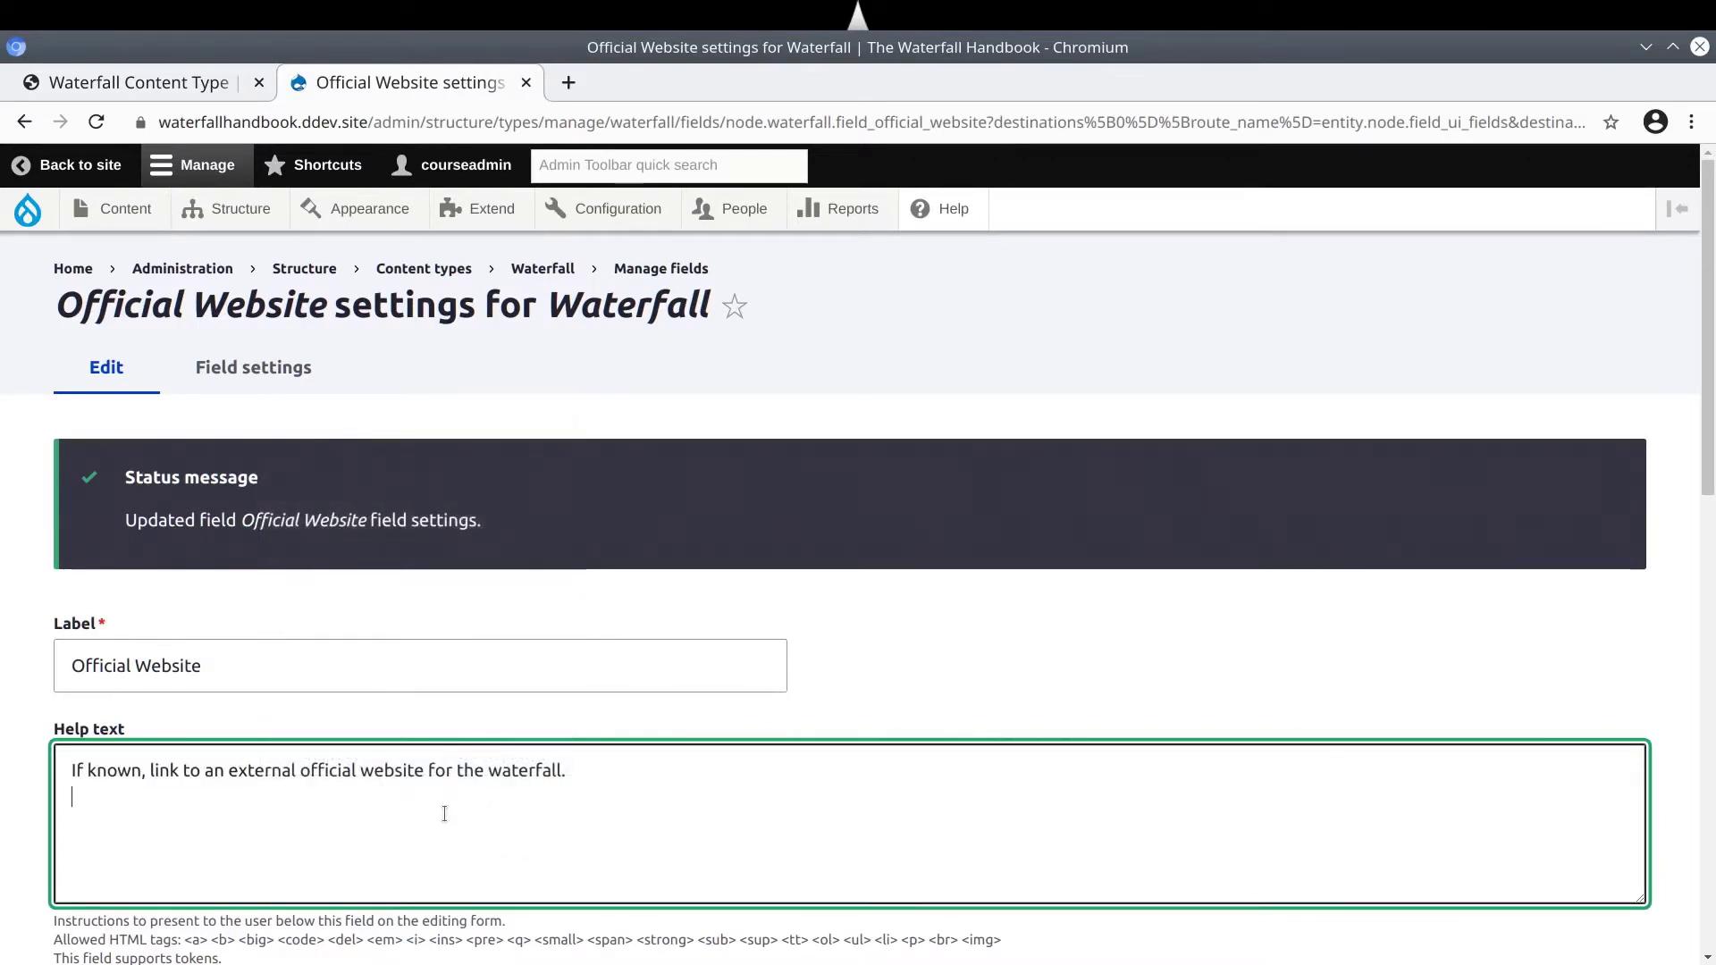
# Restrict the Official Website field to external links only
pyautogui.scroll(-5, 456, 800)
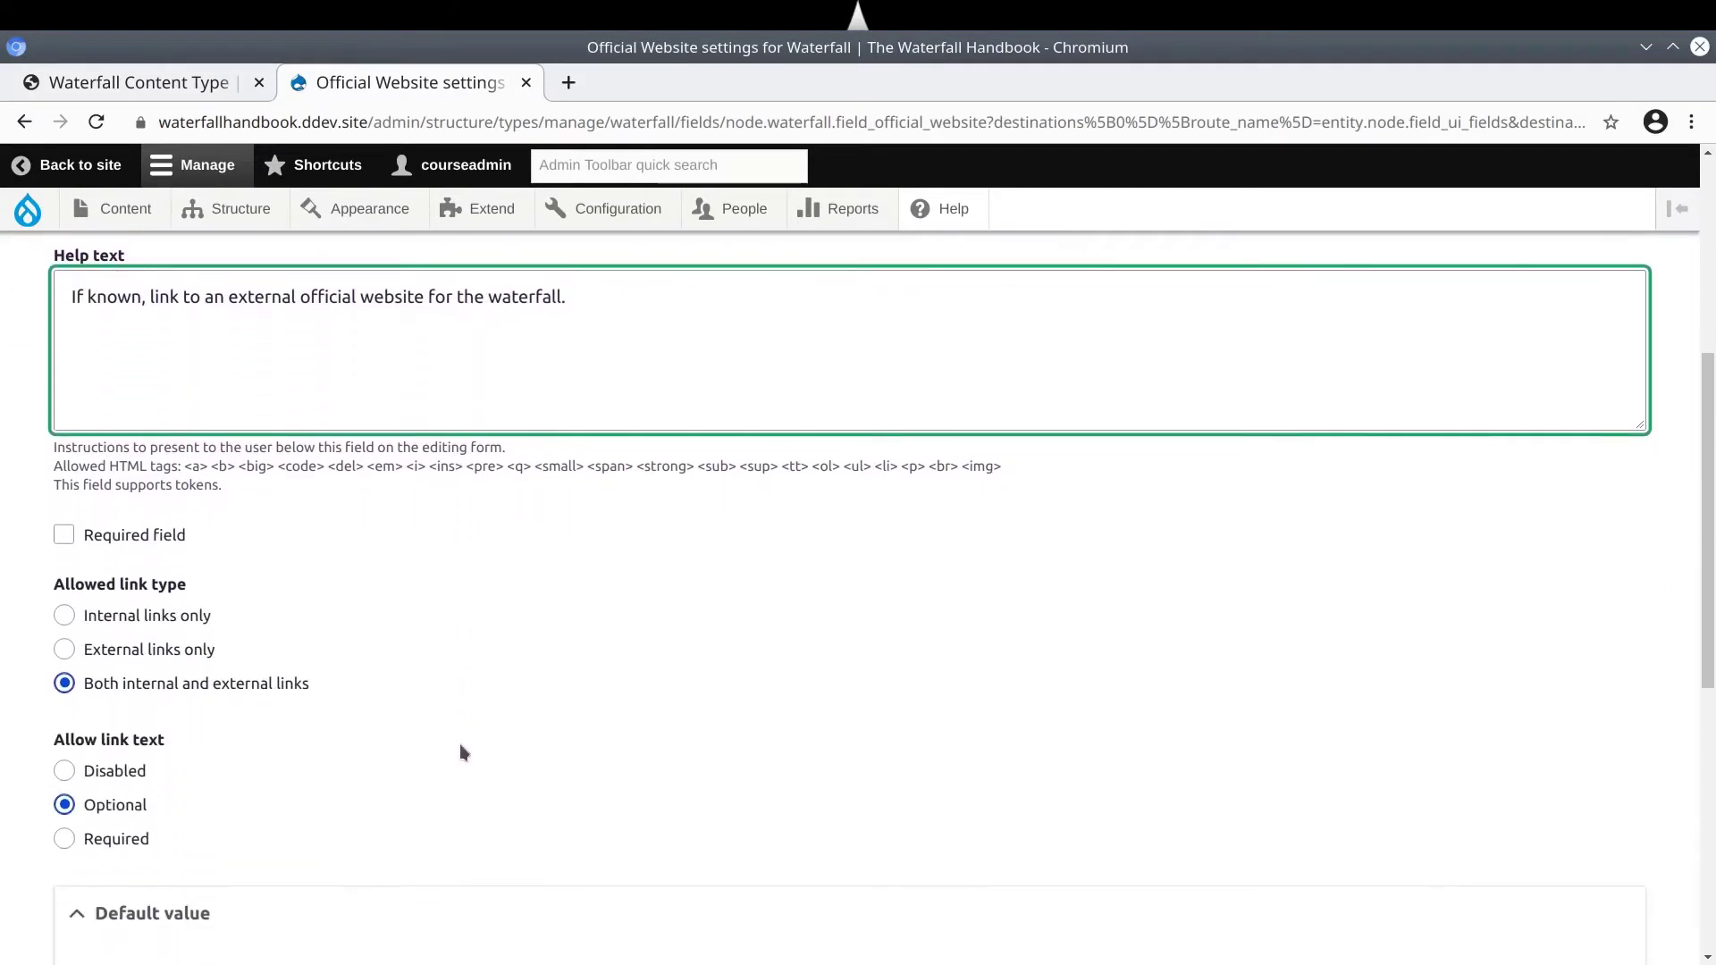
pyautogui.click(141, 620)
pyautogui.click(166, 657)
pyautogui.click(228, 688)
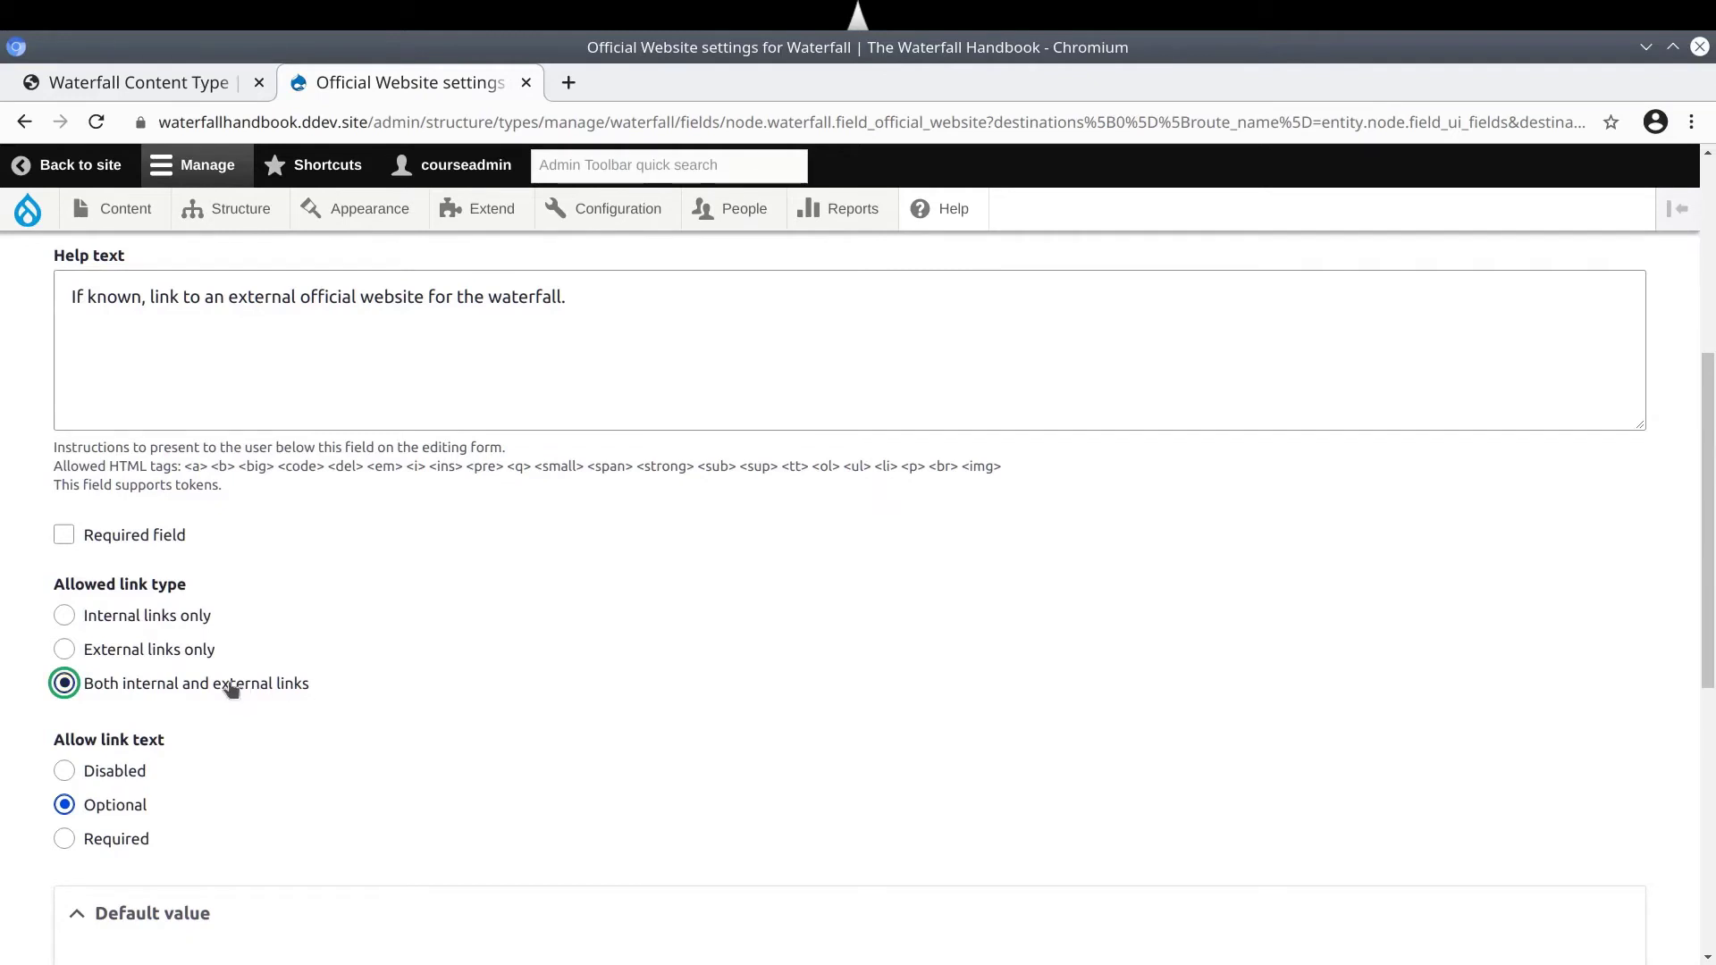
pyautogui.click(91, 652)
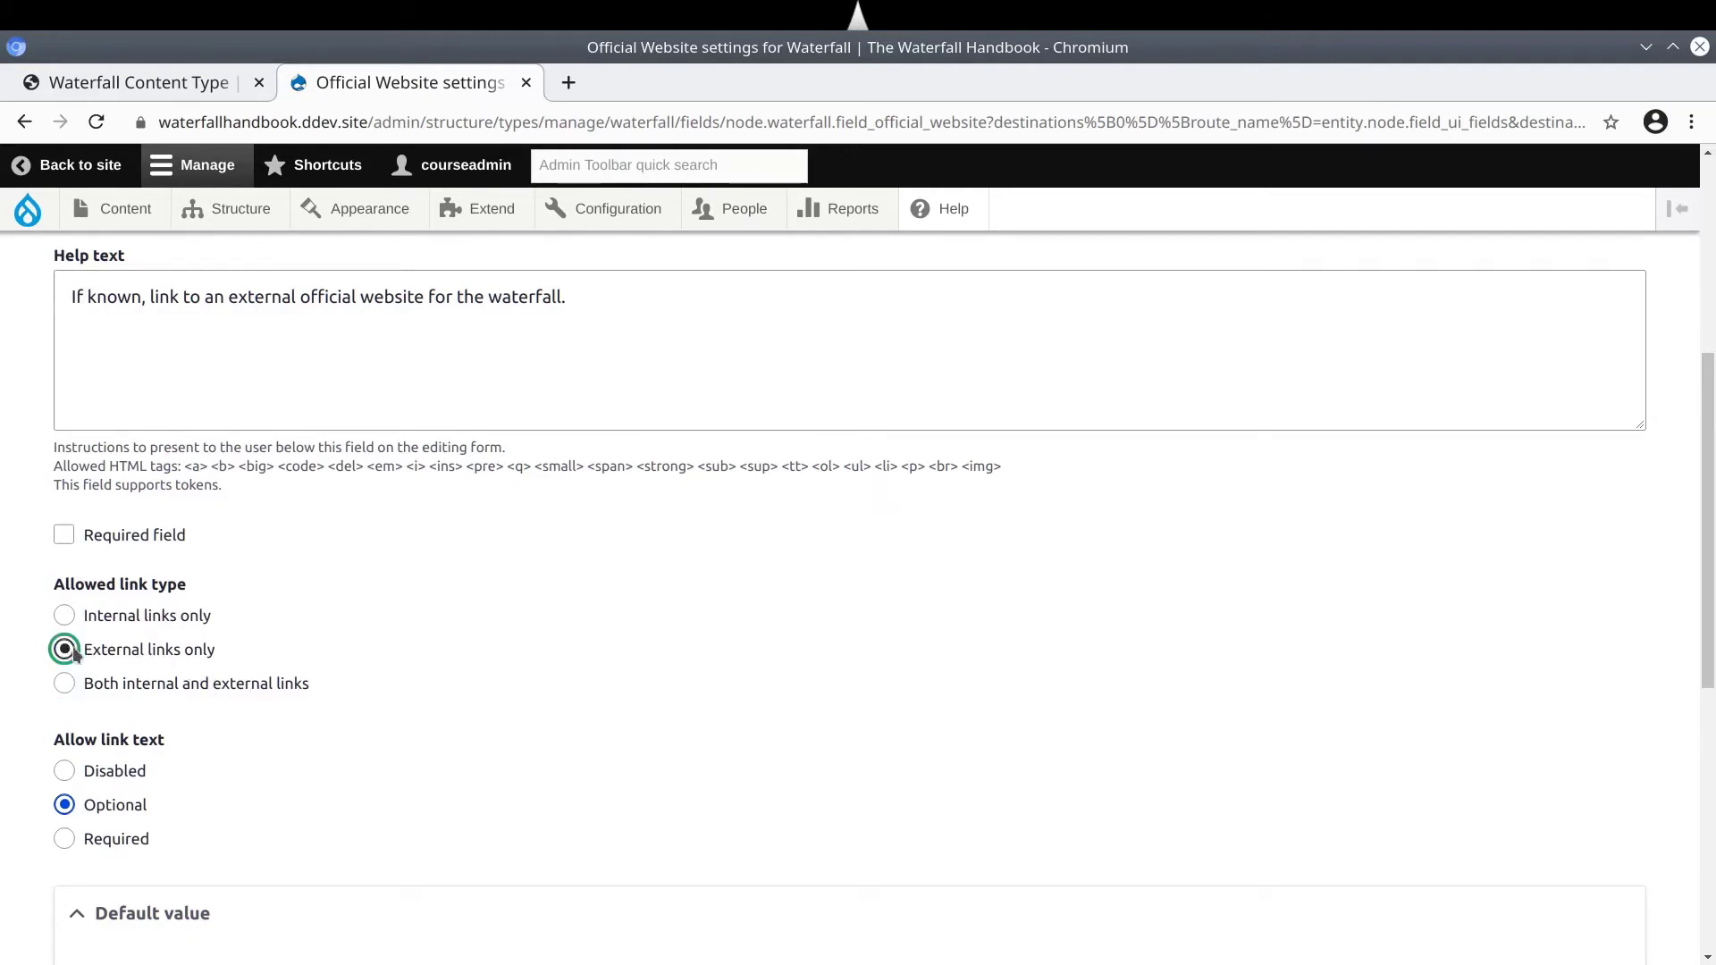
# Set Allow link text to Disabled and save the Official Website settings
pyautogui.scroll(-1, 334, 648)
pyautogui.scroll(-2, 257, 660)
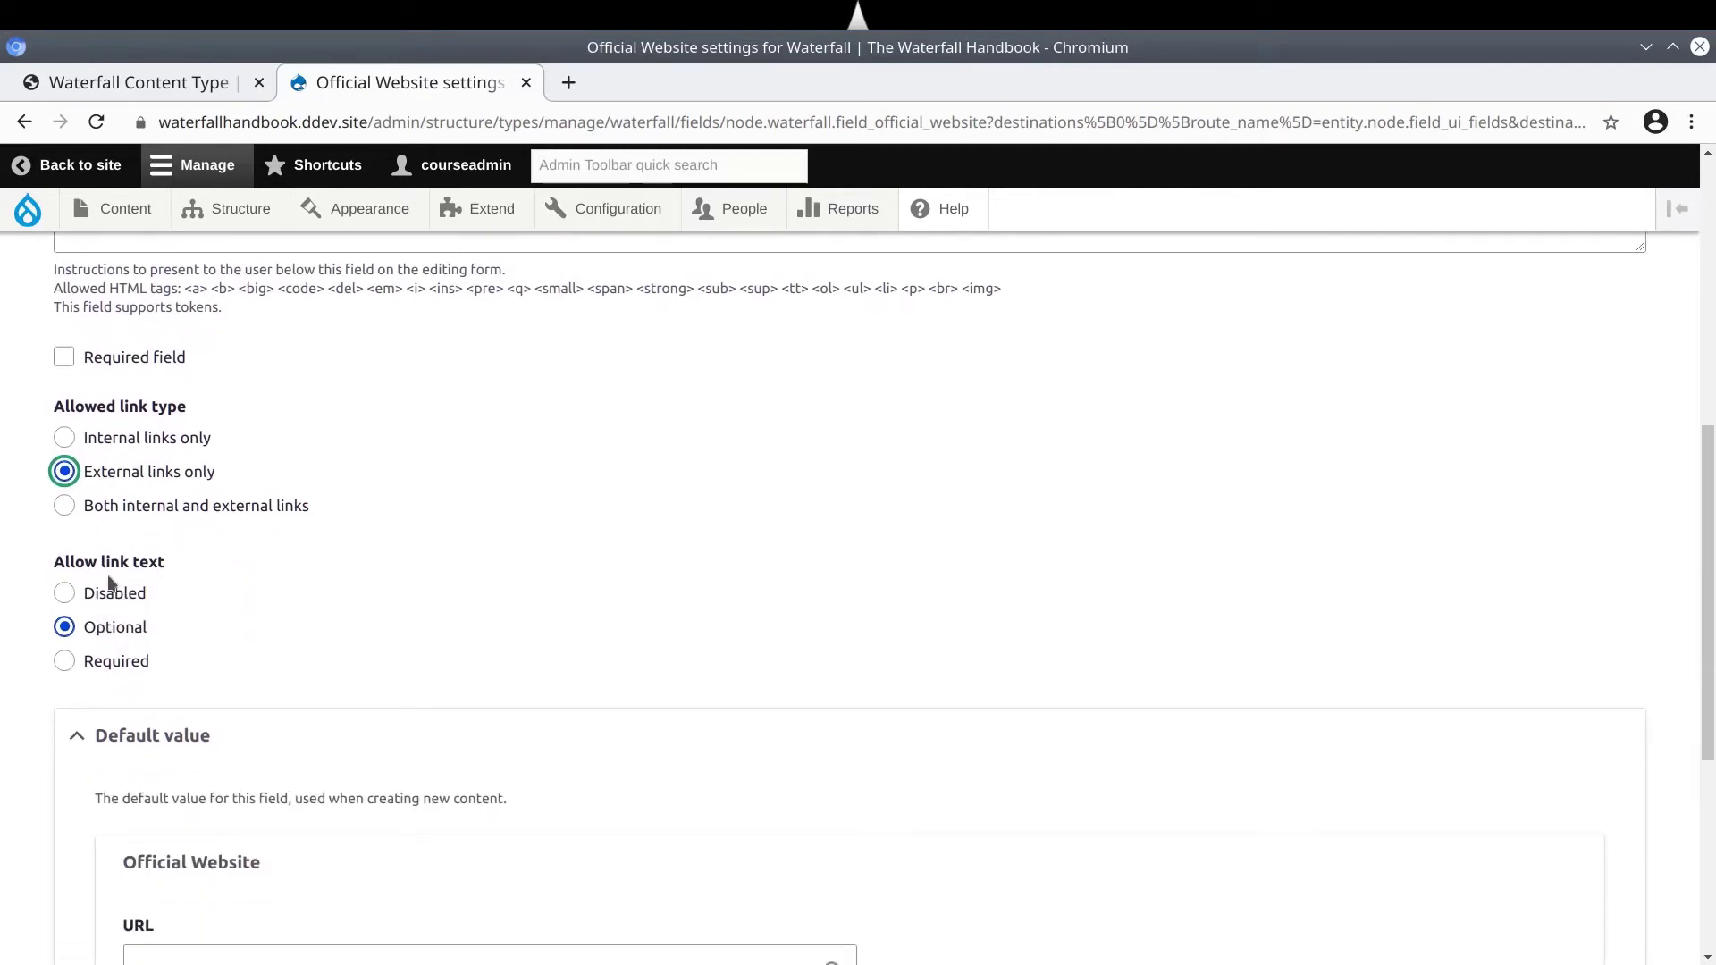
pyautogui.moveTo(65, 561); pyautogui.dragTo(175, 559)
pyautogui.click(109, 630)
pyautogui.click(111, 599)
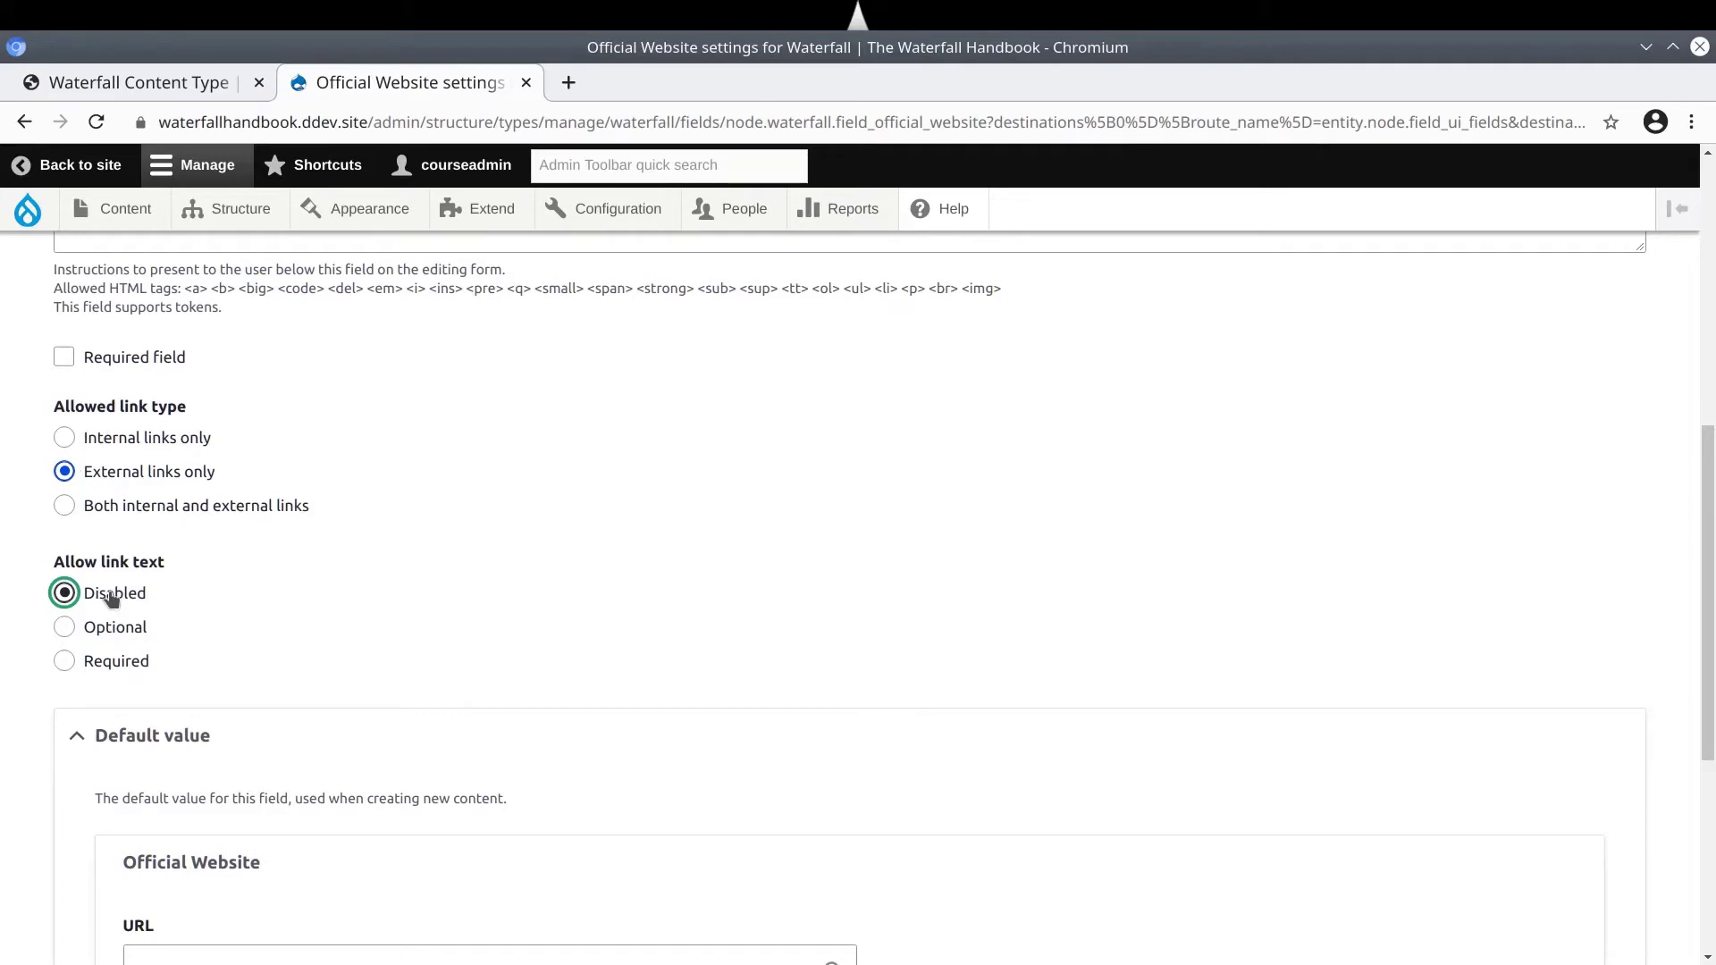
pyautogui.scroll(-5, 228, 563)
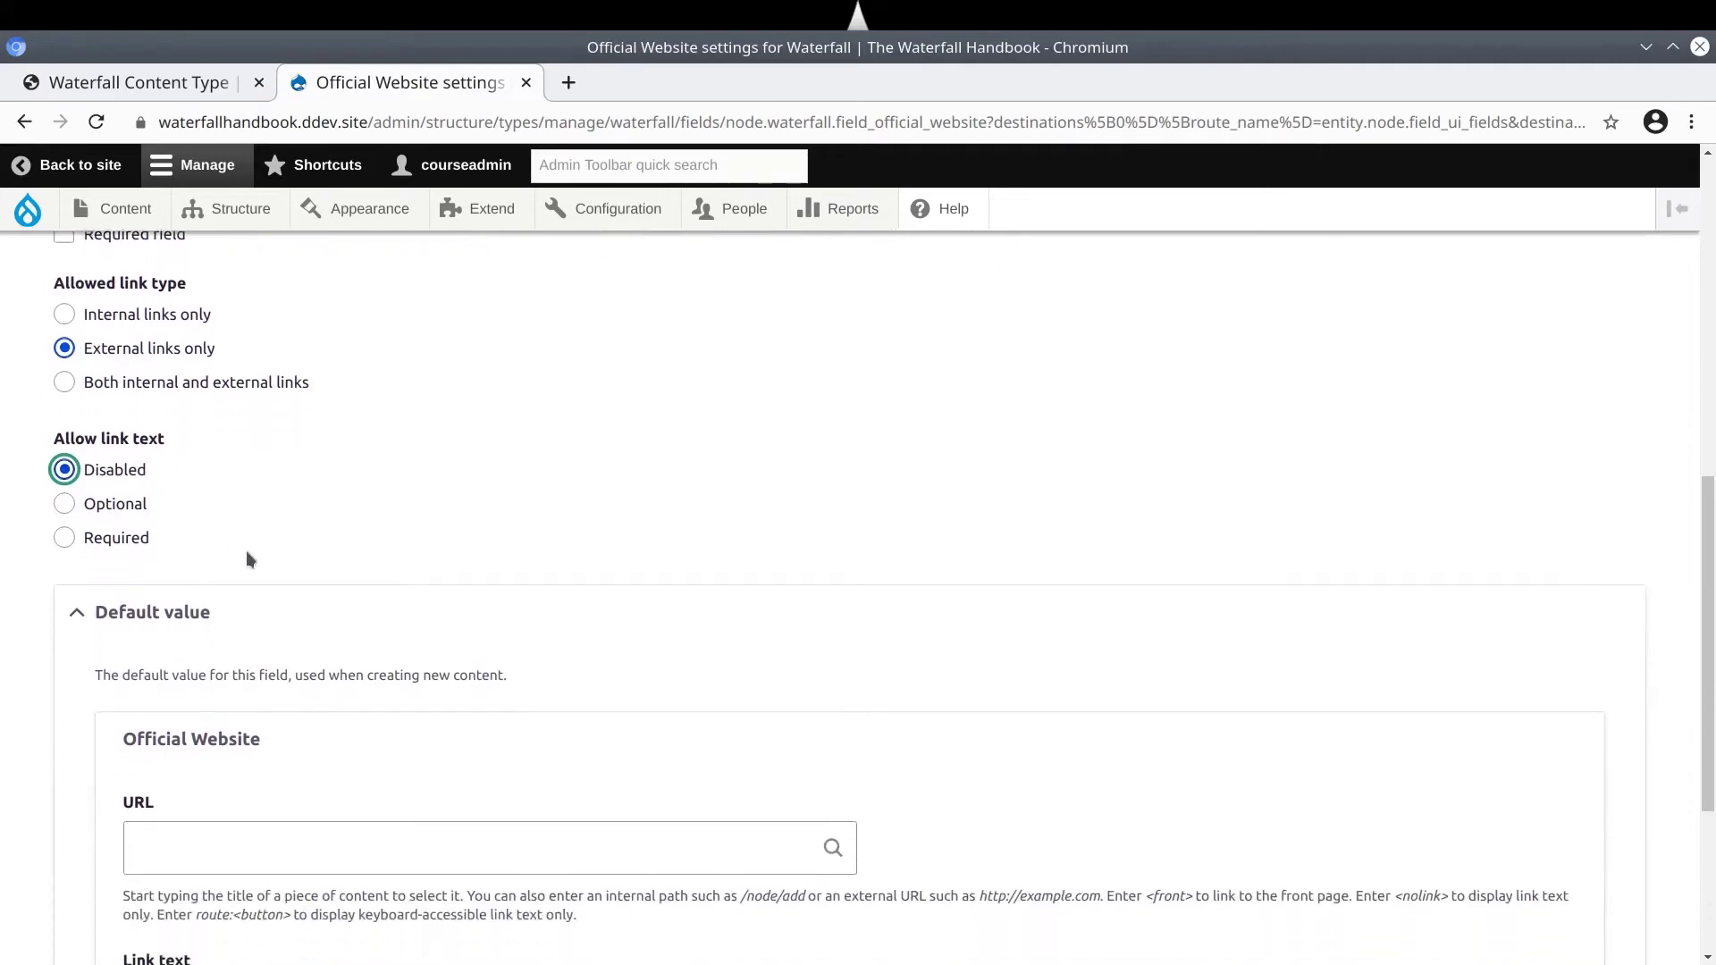
pyautogui.scroll(3, 248, 558)
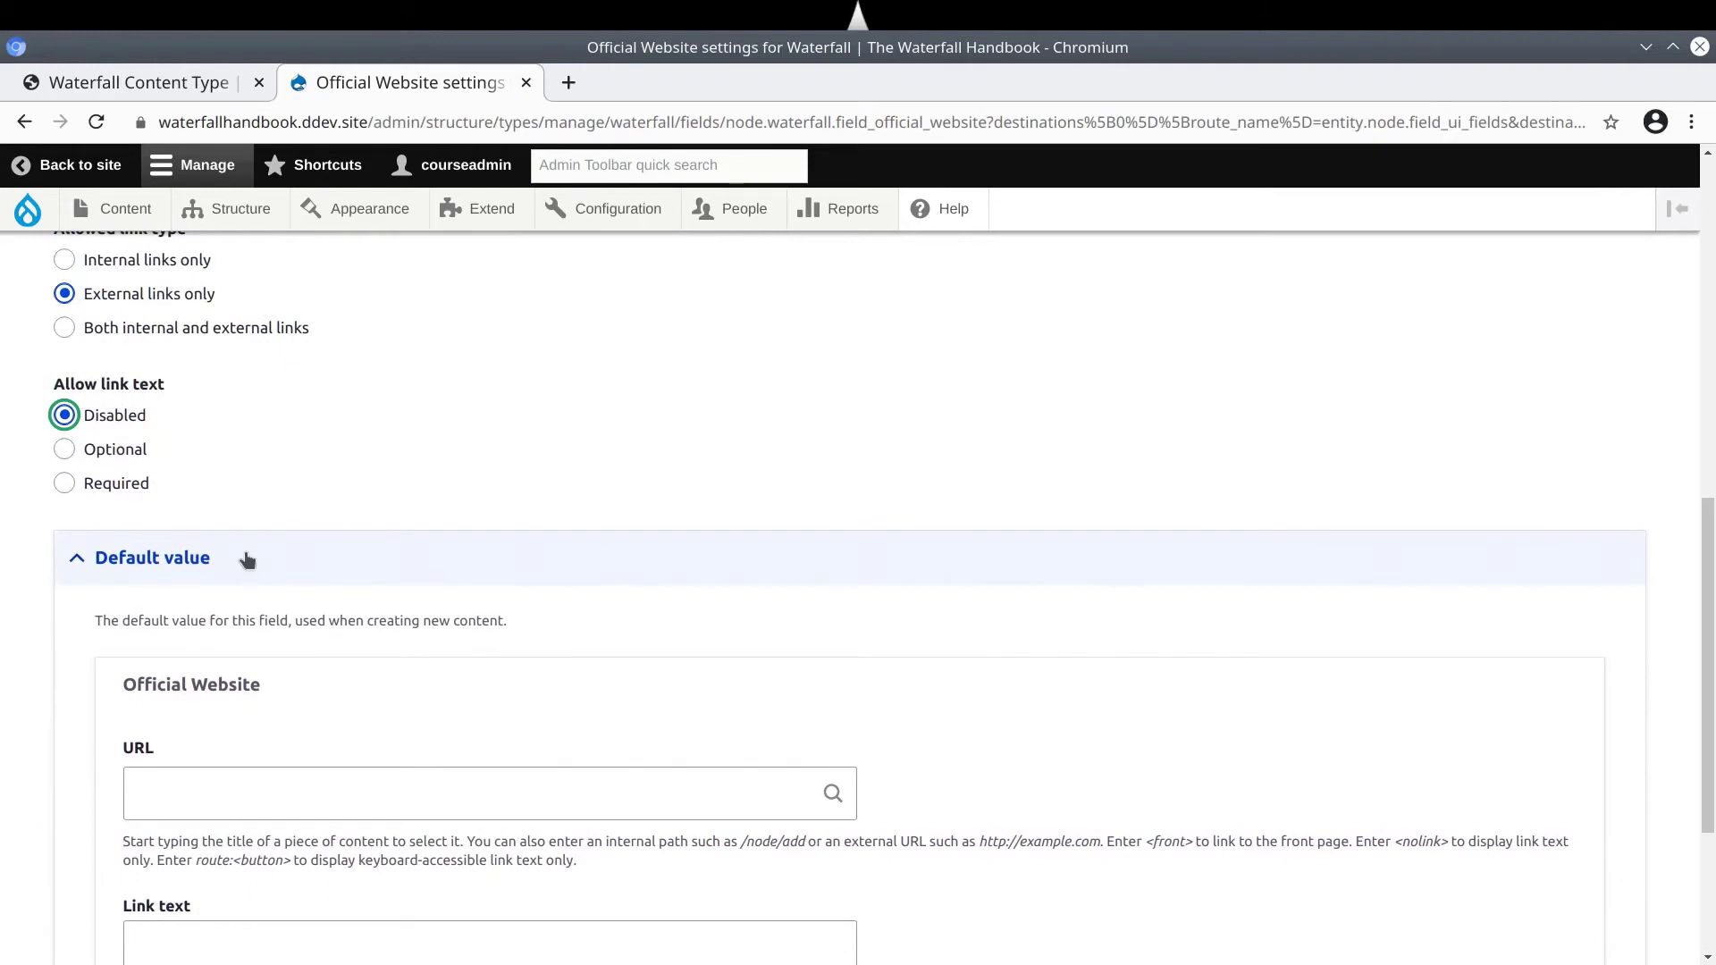
pyautogui.scroll(-2, 248, 558)
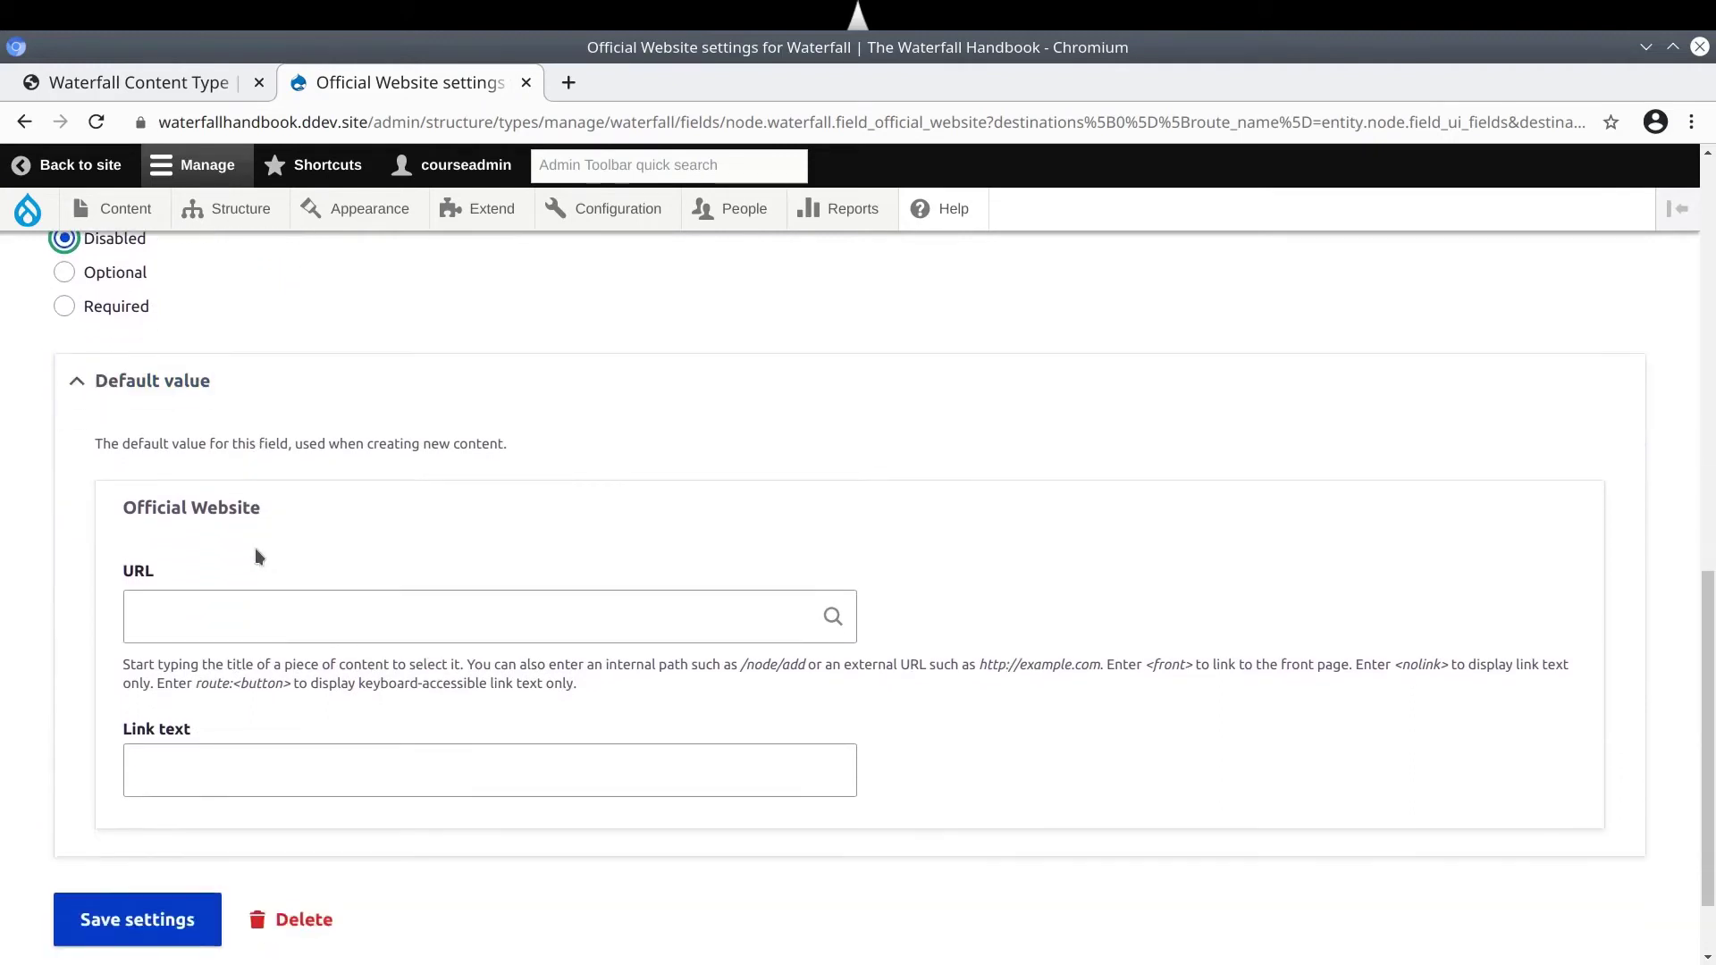
pyautogui.scroll(-1, 254, 555)
pyautogui.click(167, 829)
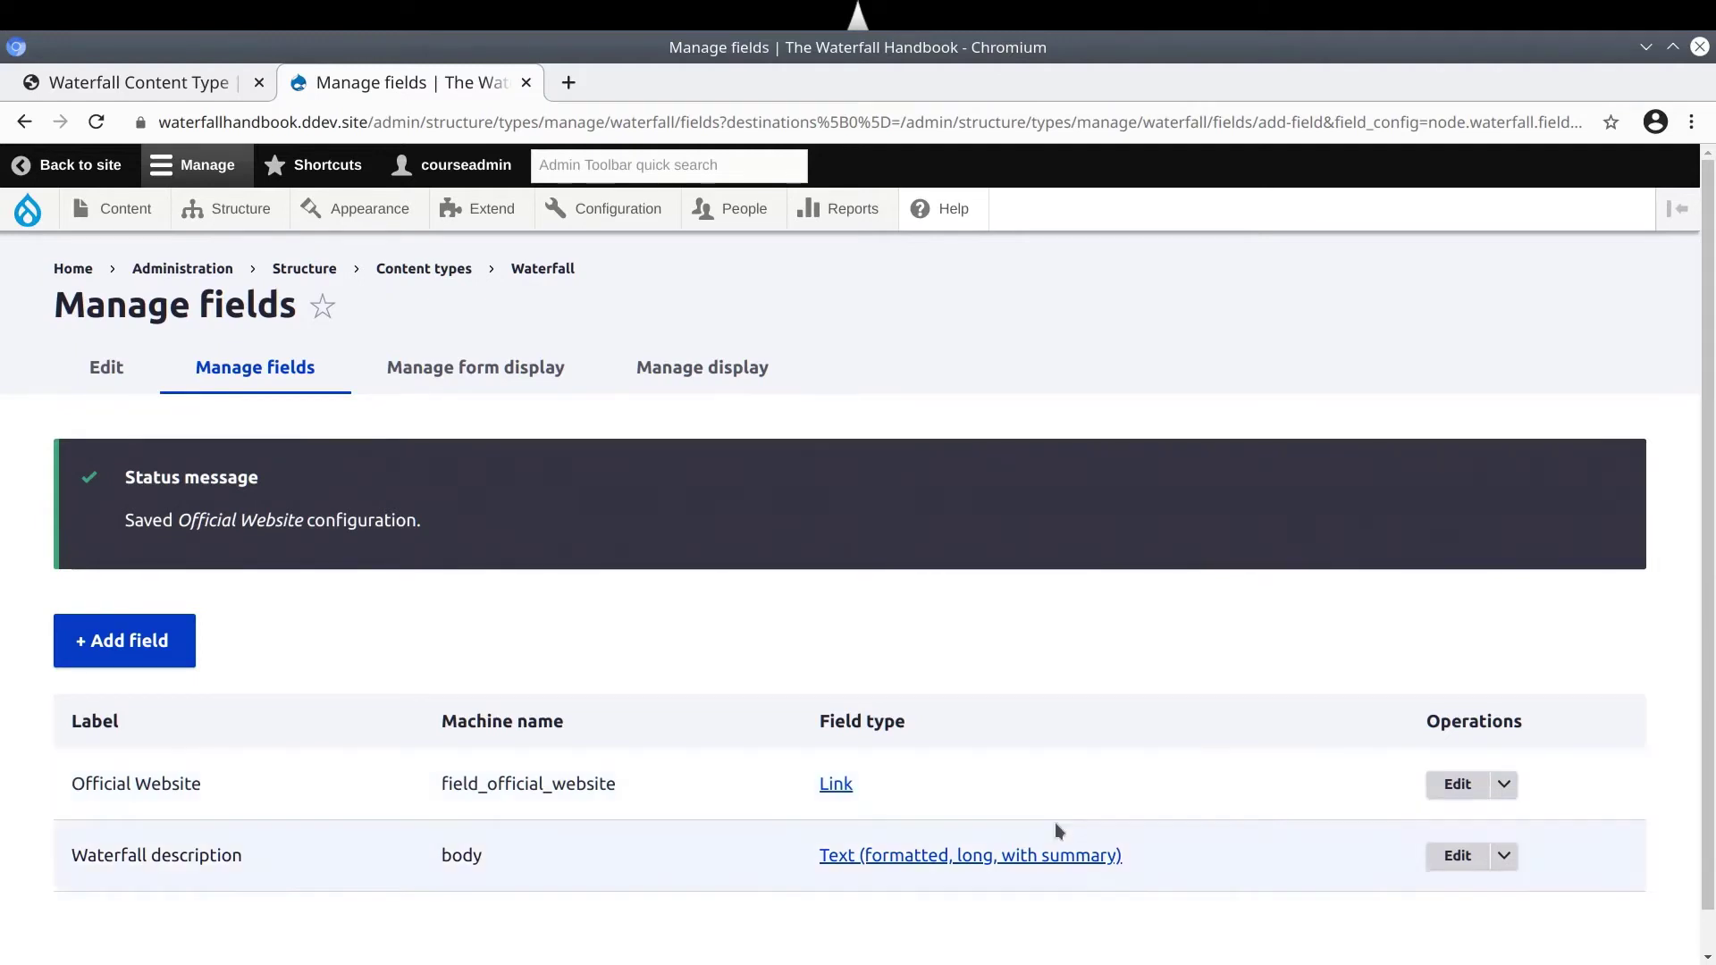
pyautogui.scroll(-1, 1055, 822)
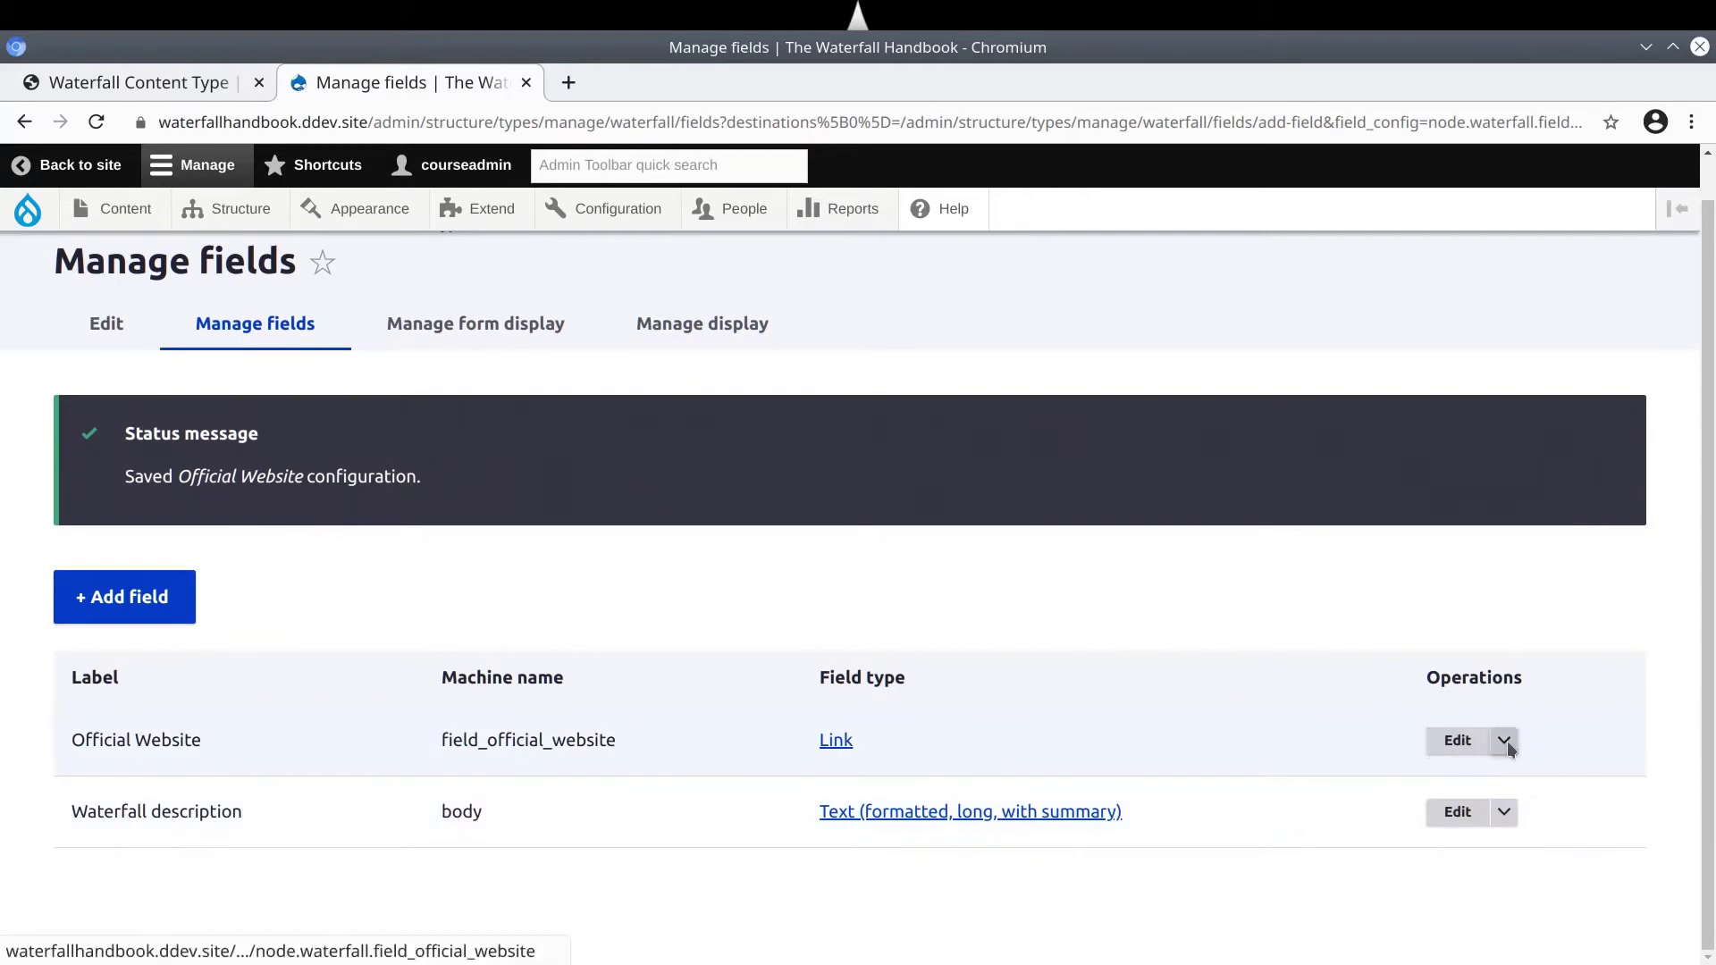
pyautogui.click(1504, 740)
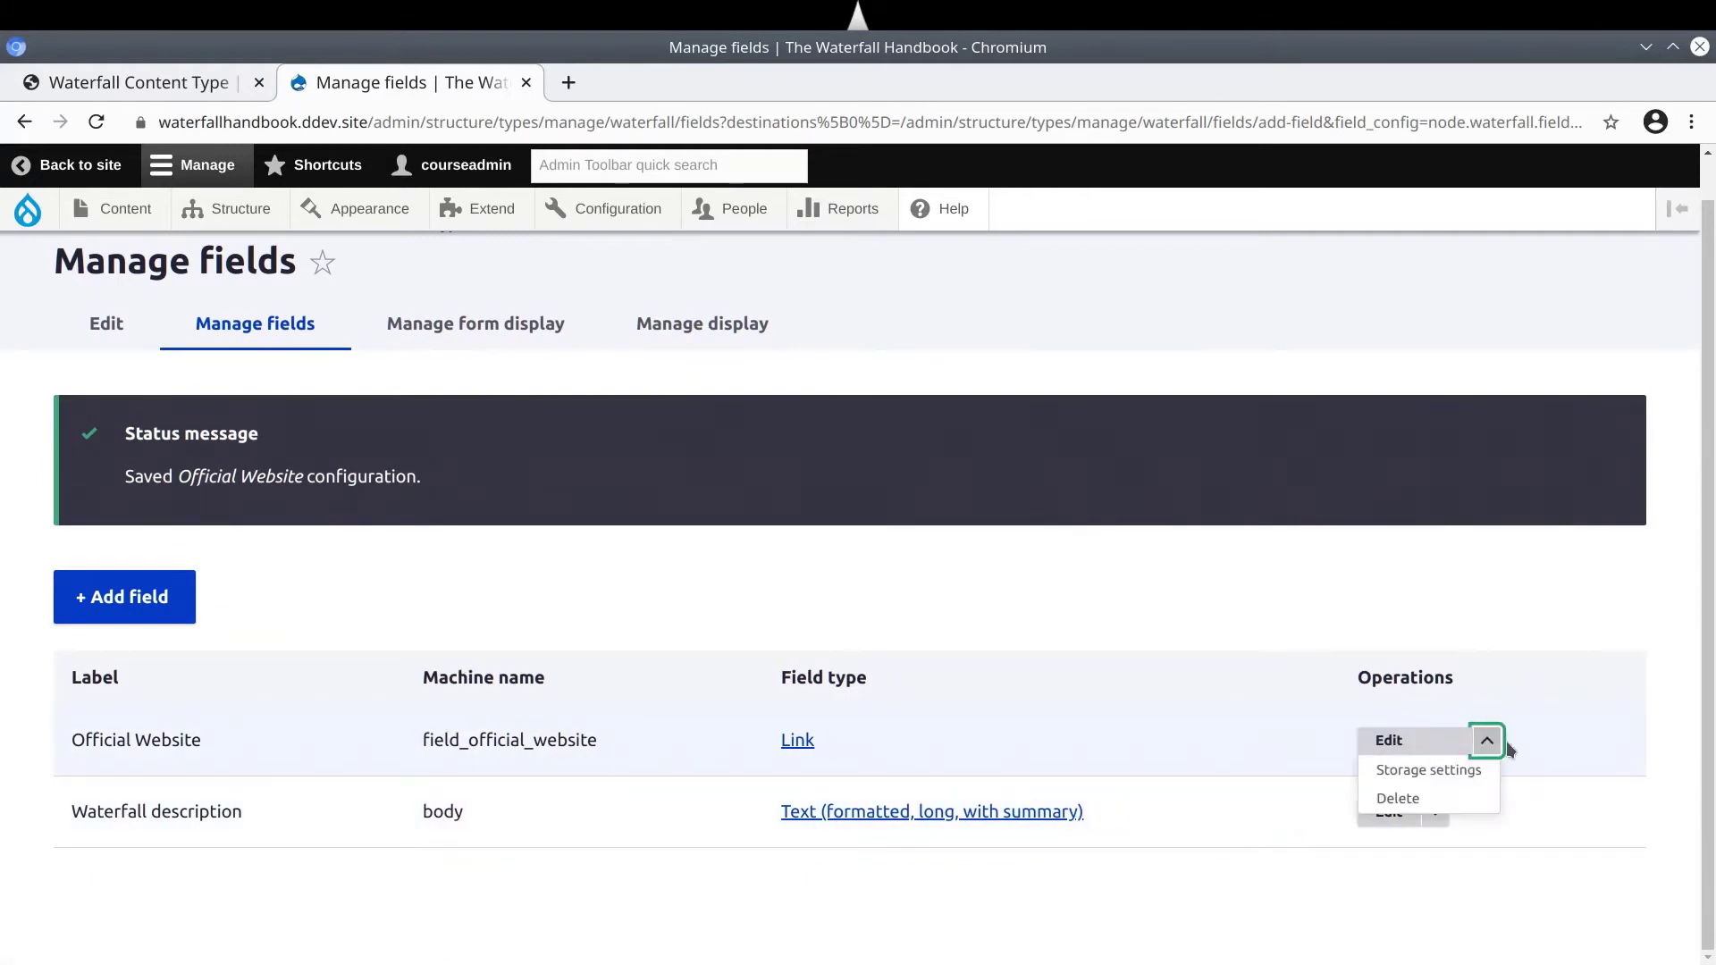
pyautogui.click(1388, 740)
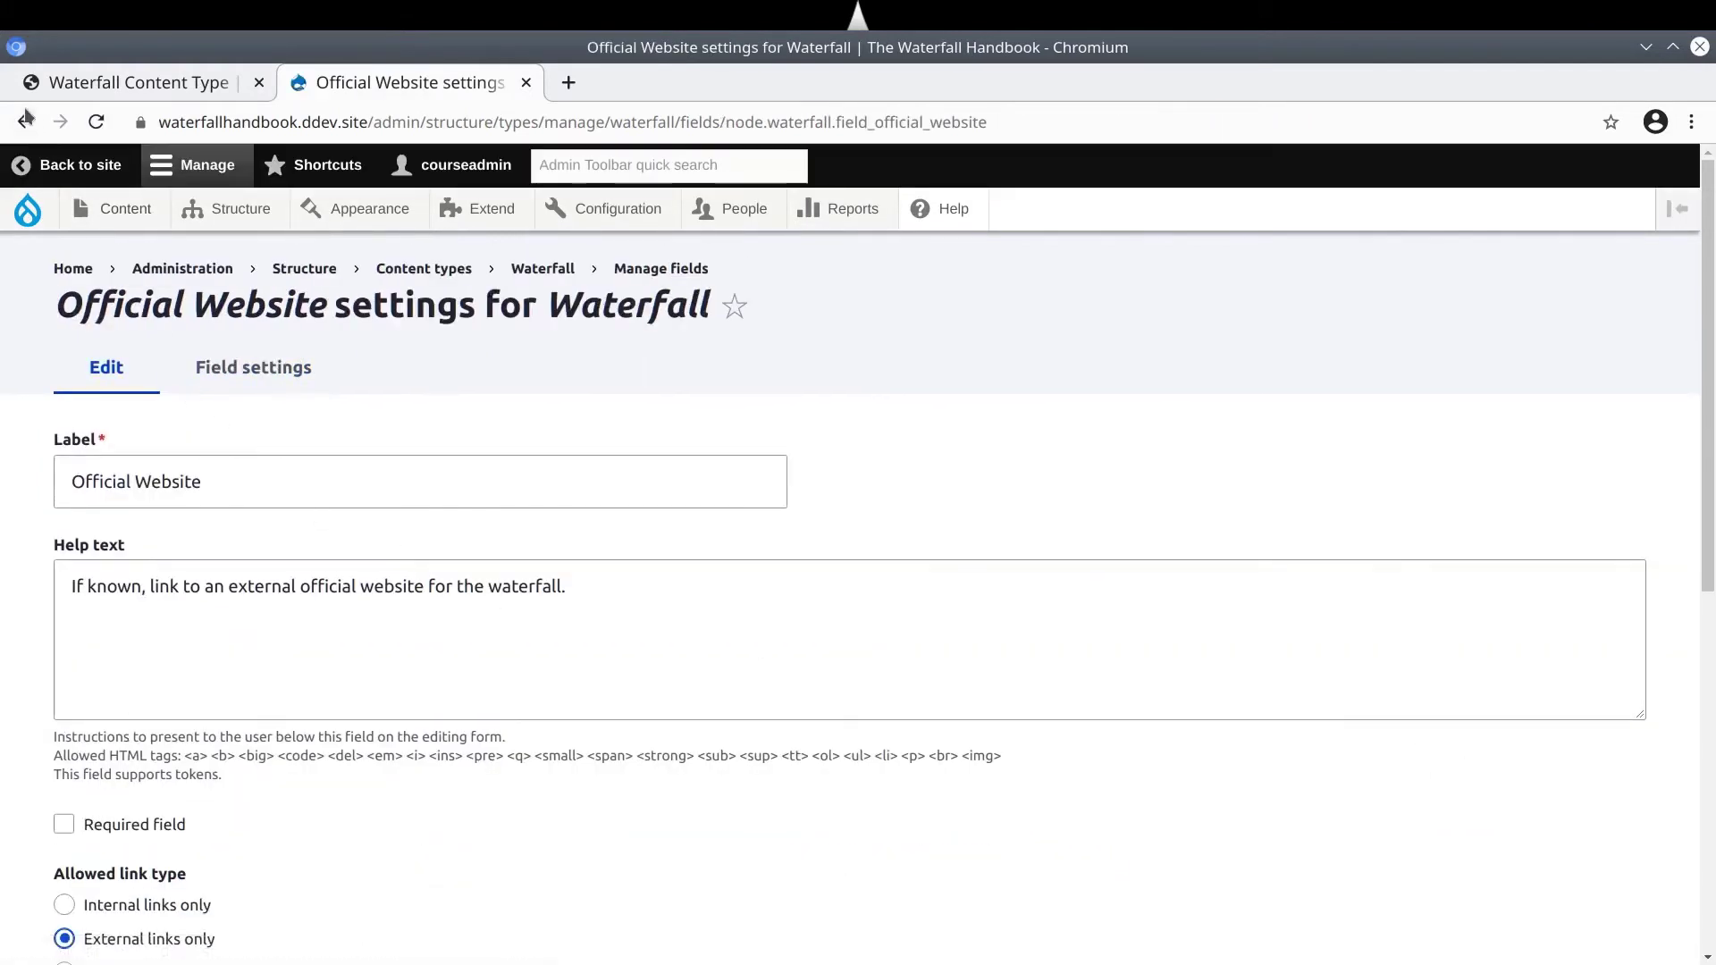
pyautogui.click(25, 122)
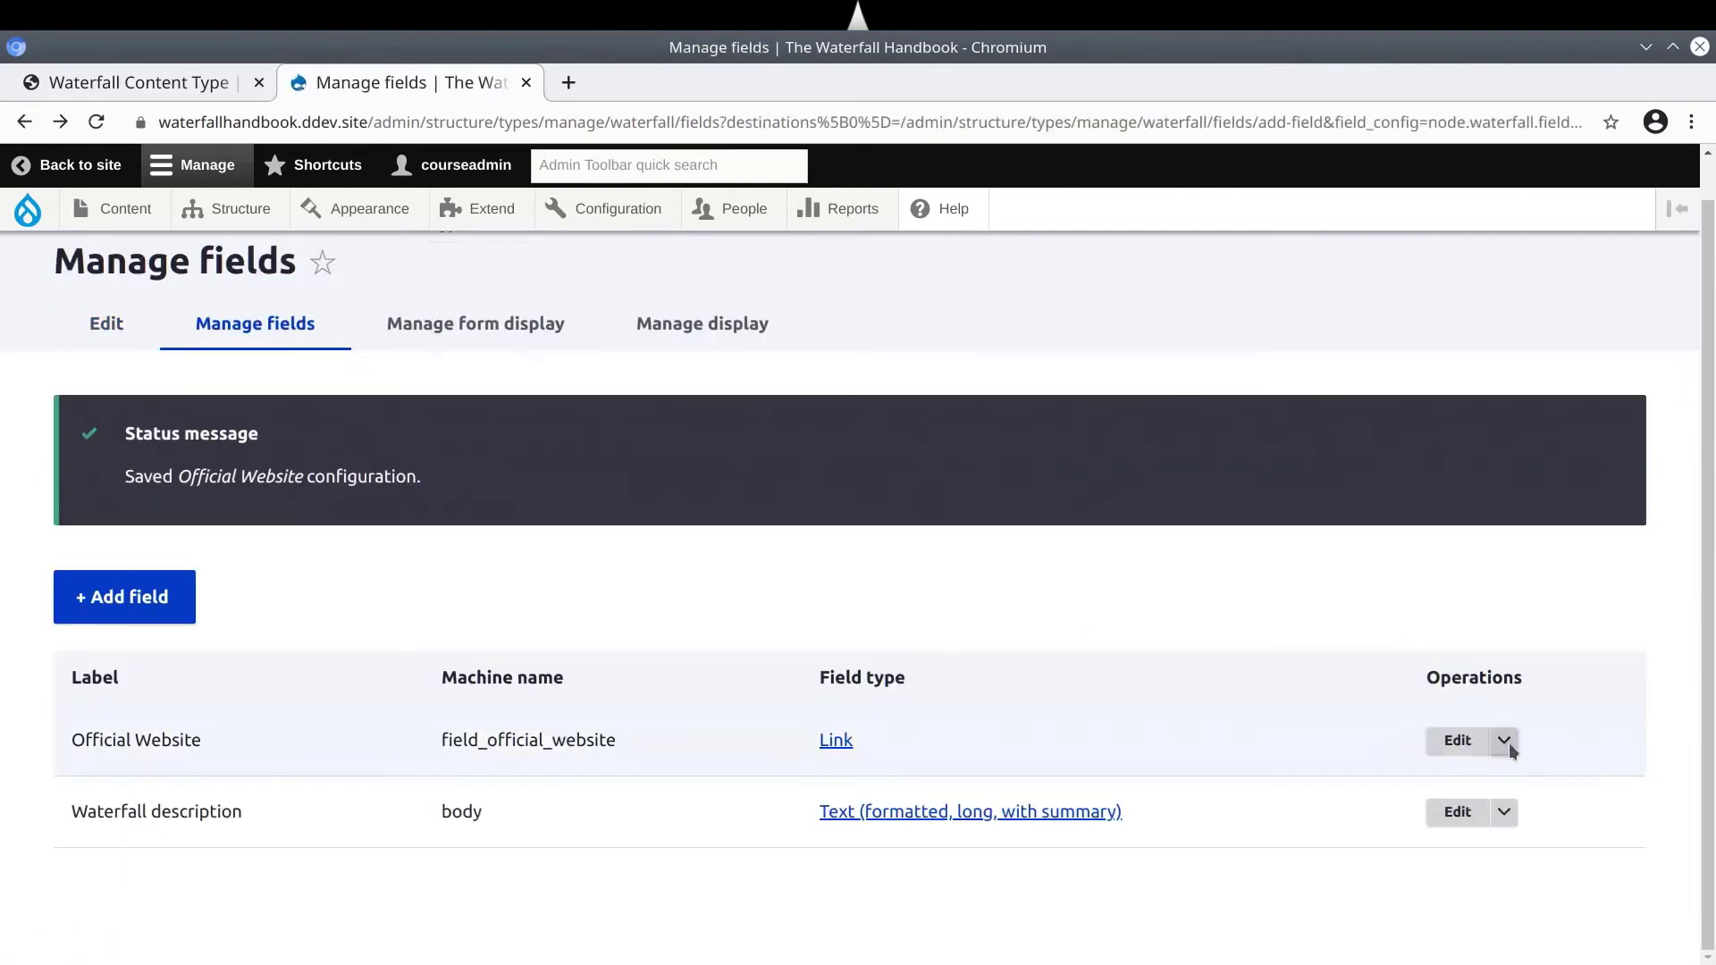
pyautogui.click(1504, 740)
pyautogui.click(1428, 765)
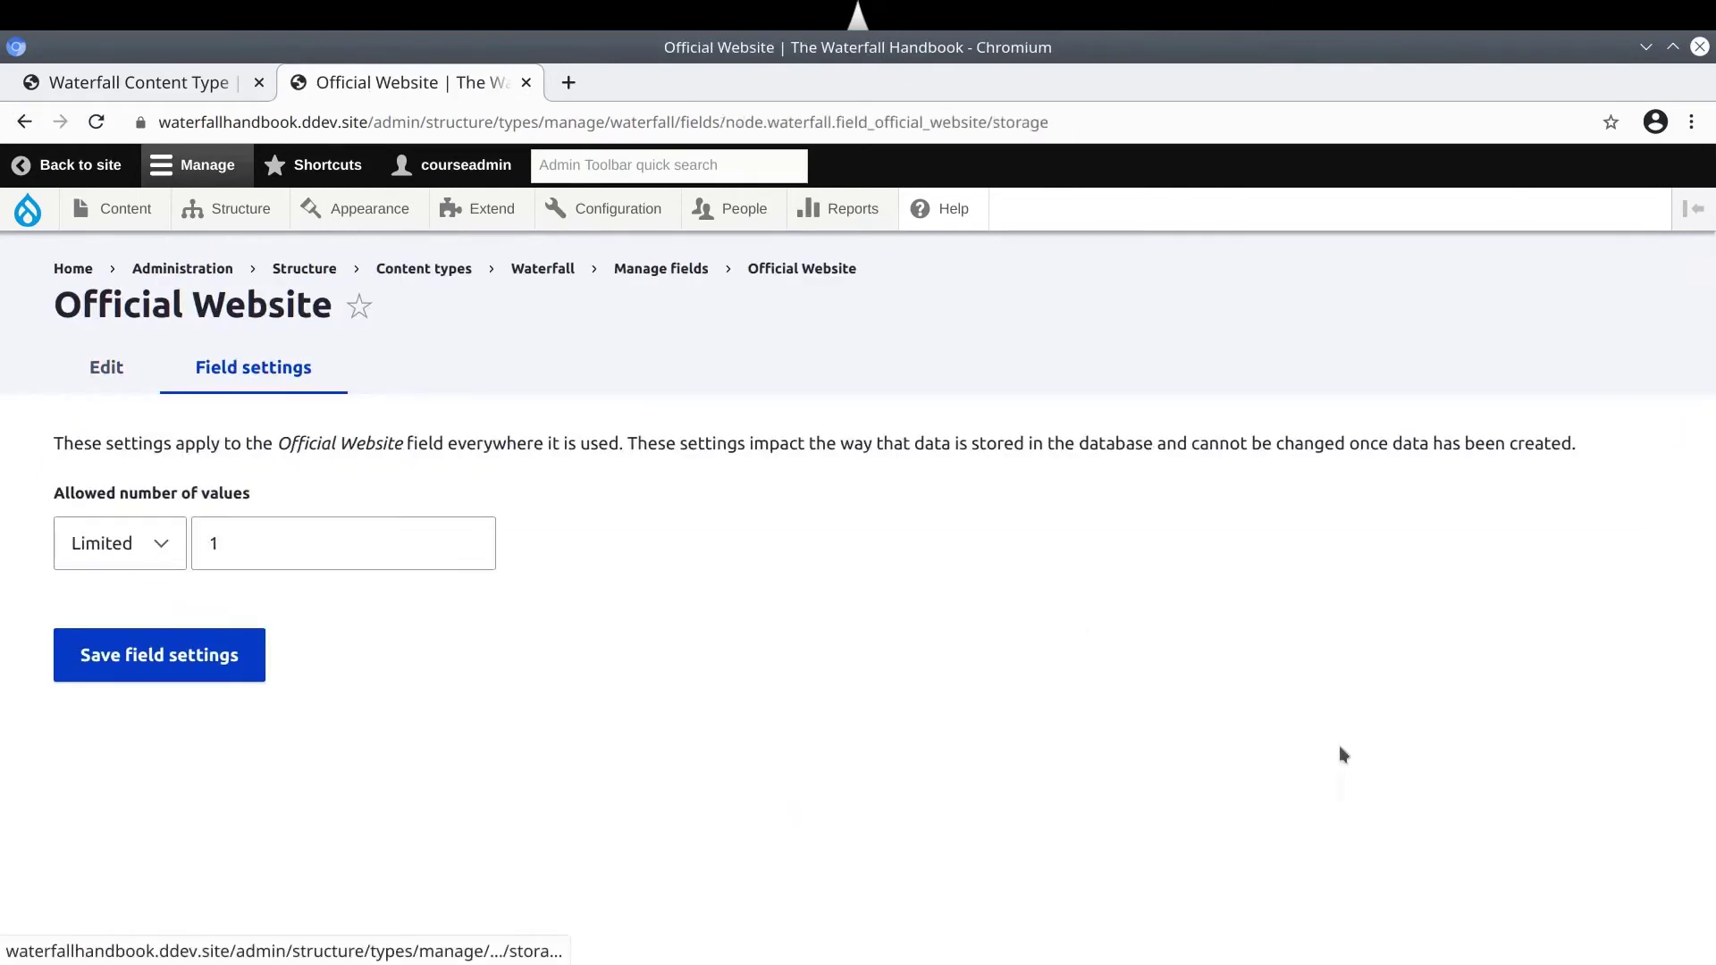
pyautogui.click(22, 122)
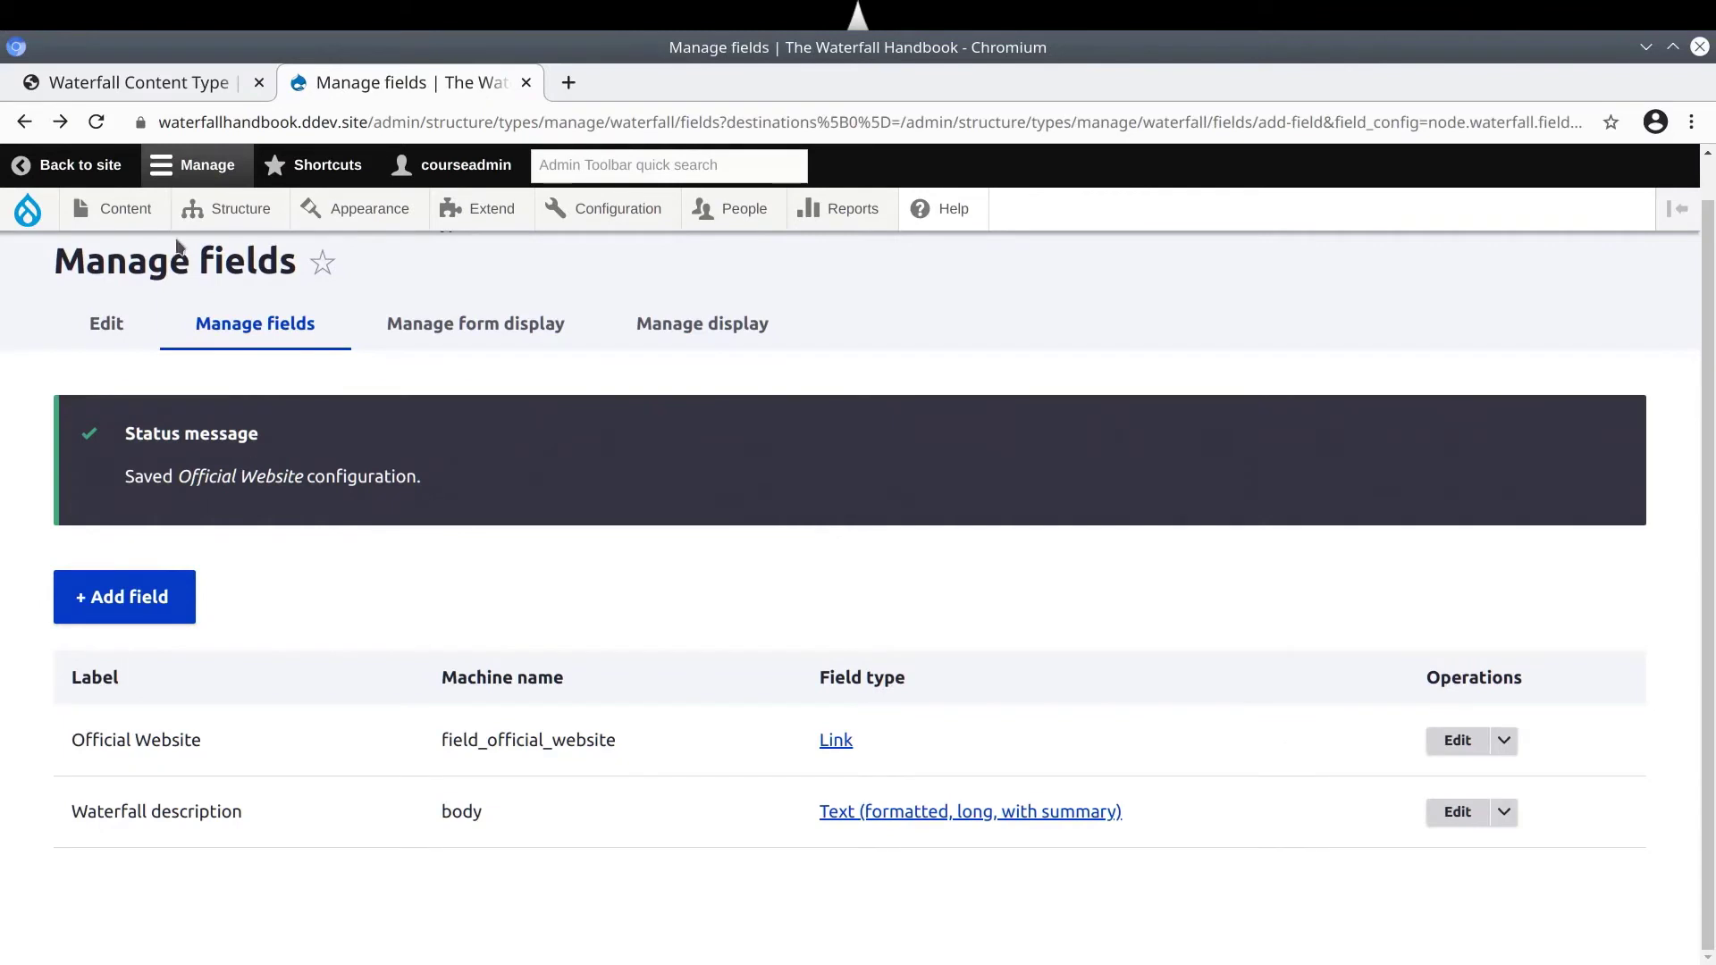
pyautogui.click(164, 83)
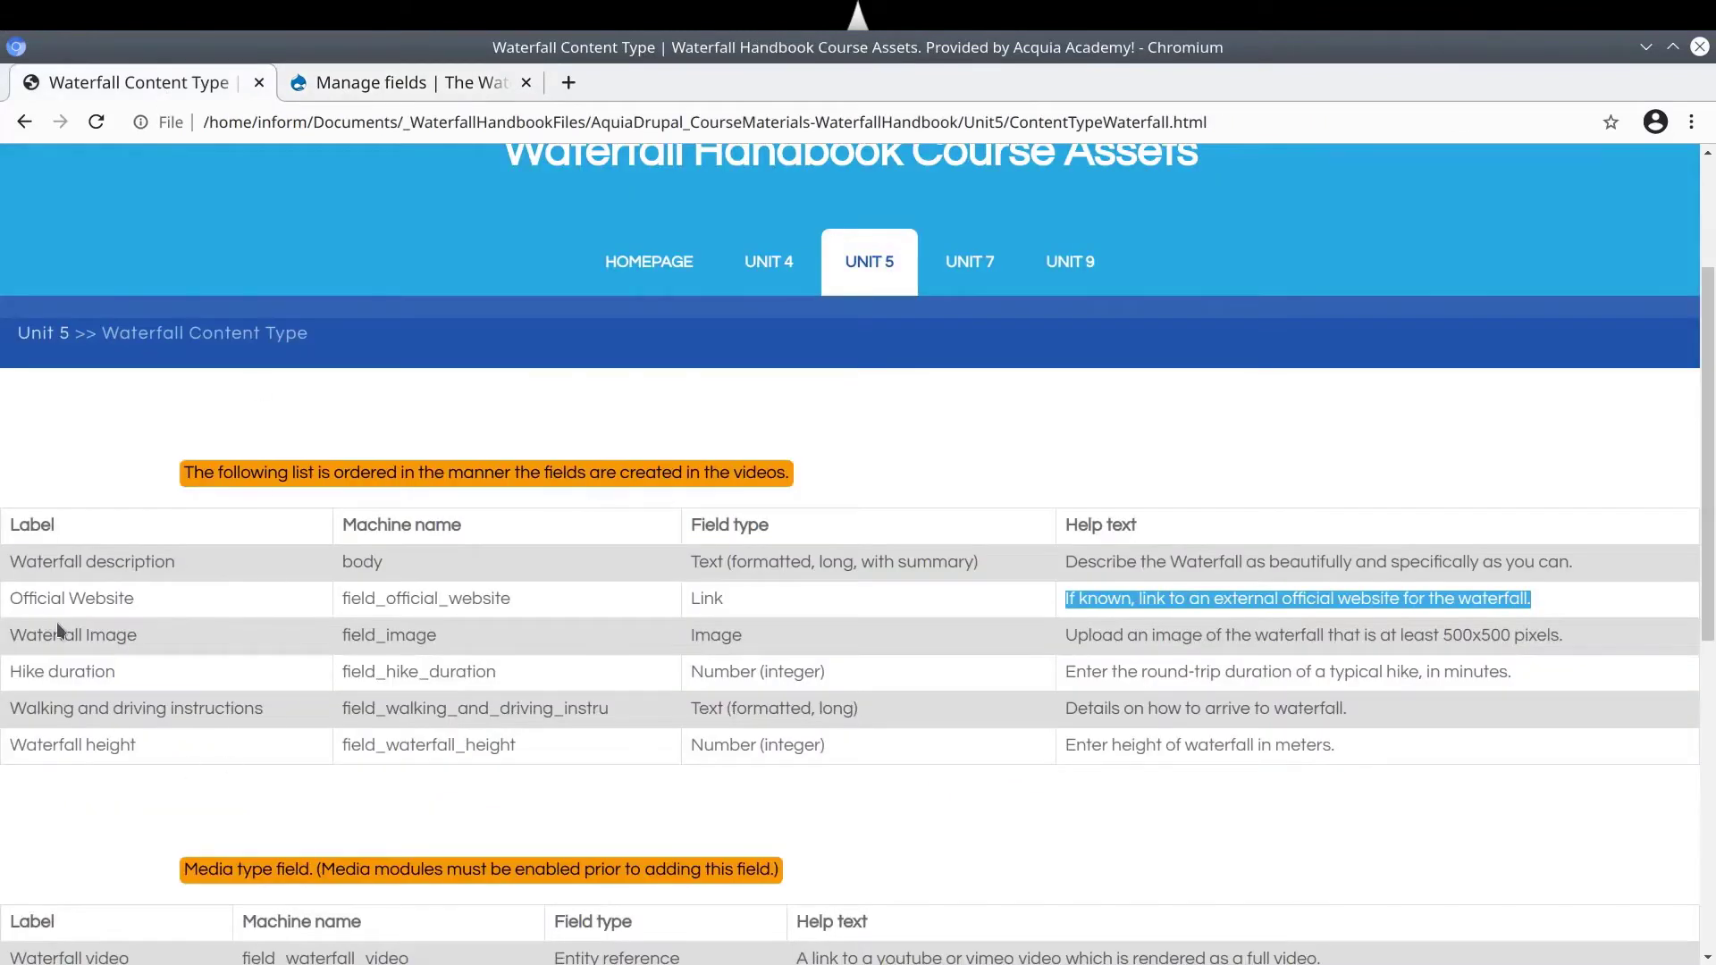
pyautogui.click(58, 630)
pyautogui.moveTo(136, 634); pyautogui.dragTo(9, 635)
pyautogui.doubleClick(112, 634)
pyautogui.keyDown('shift'); pyautogui.click(9, 634); pyautogui.keyUp('shift')
pyautogui.doubleClick(397, 636)
pyautogui.click(400, 80)
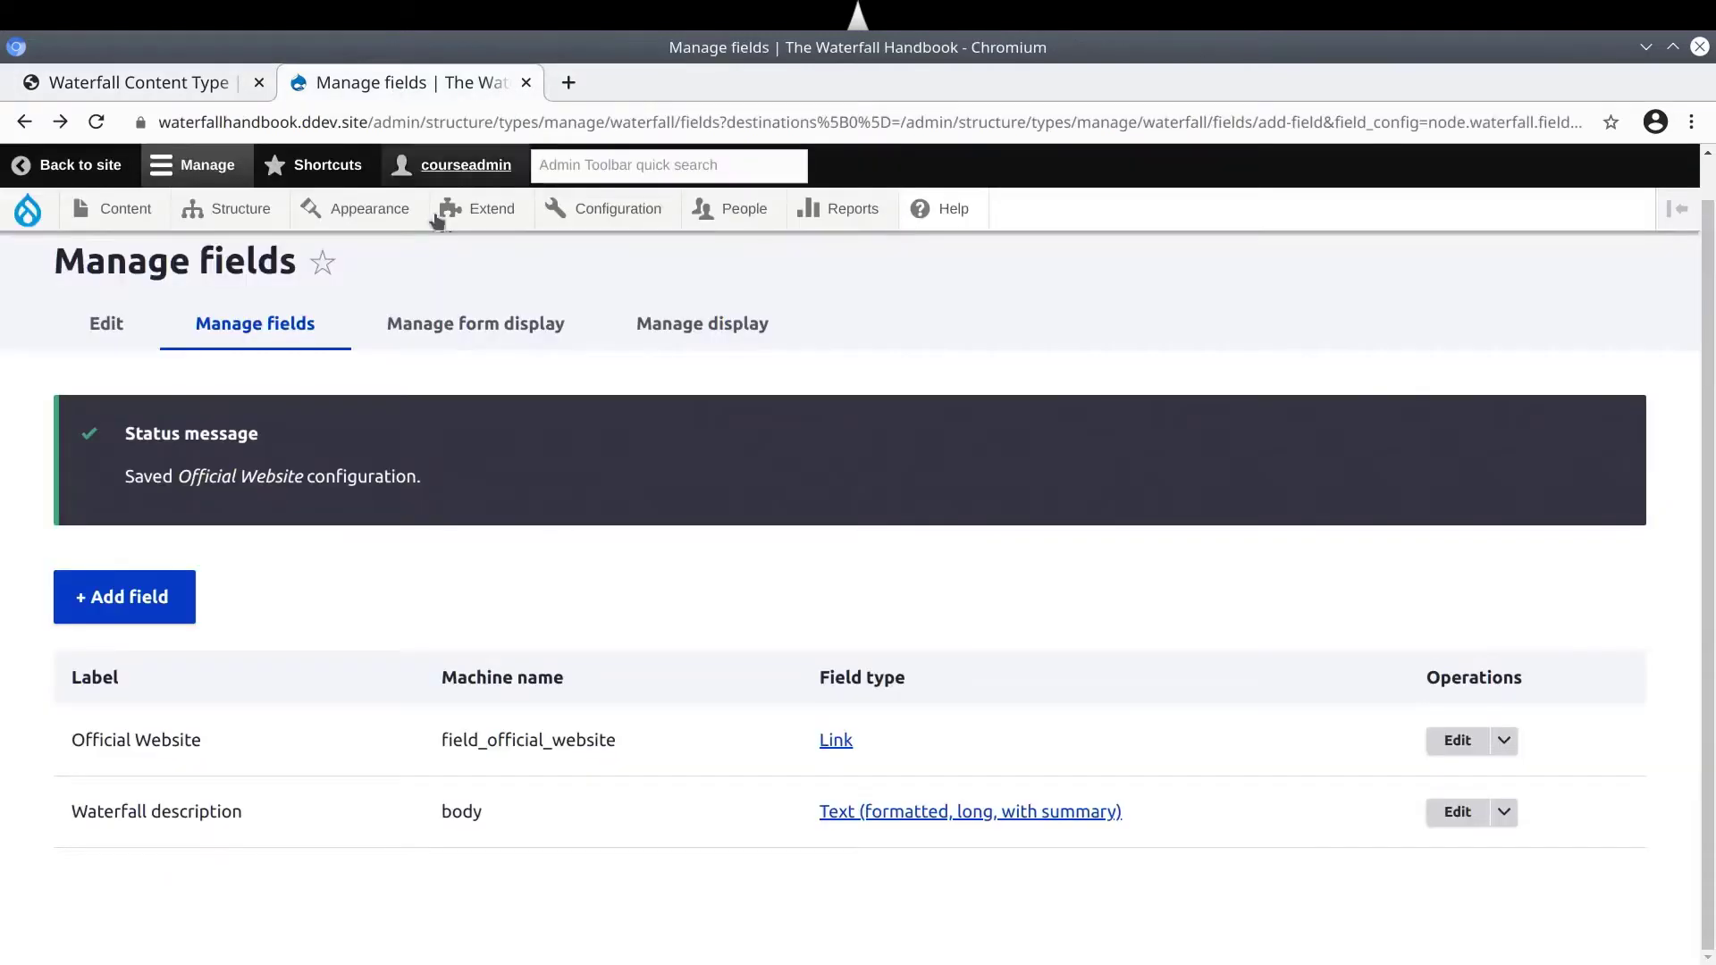
# Re-use the existing Image: field_image on Waterfall, relabel it 'Waterfall Image', and save and continue
pyautogui.click(134, 603)
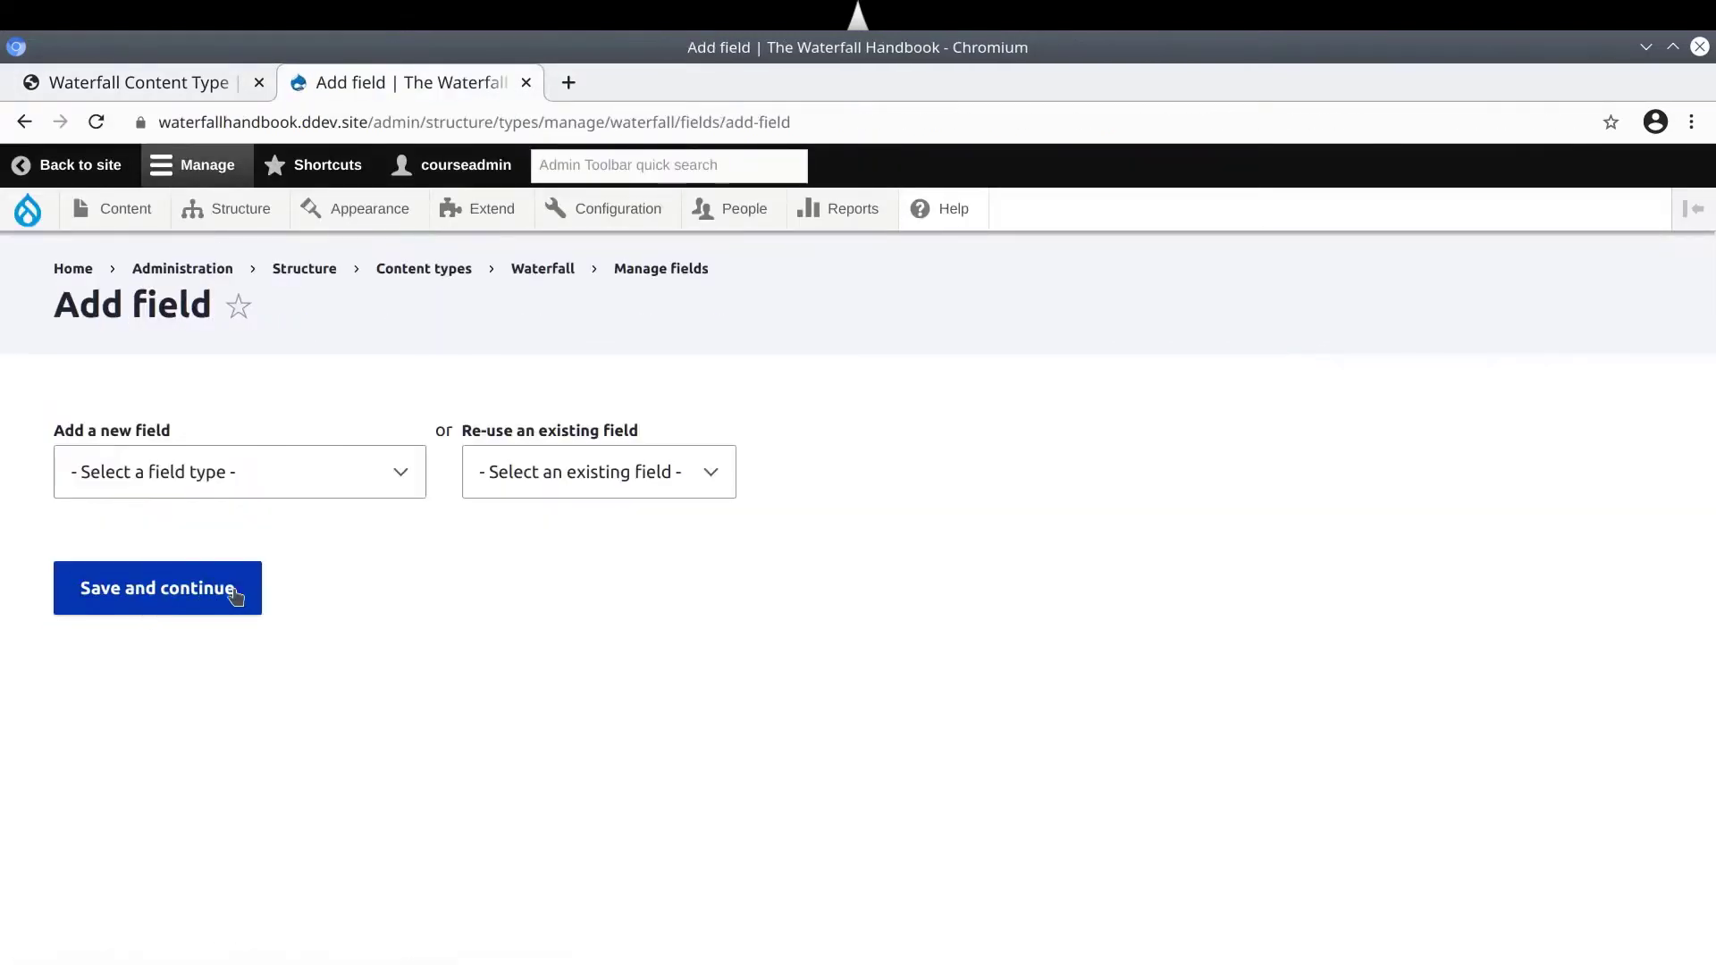
pyautogui.click(712, 480)
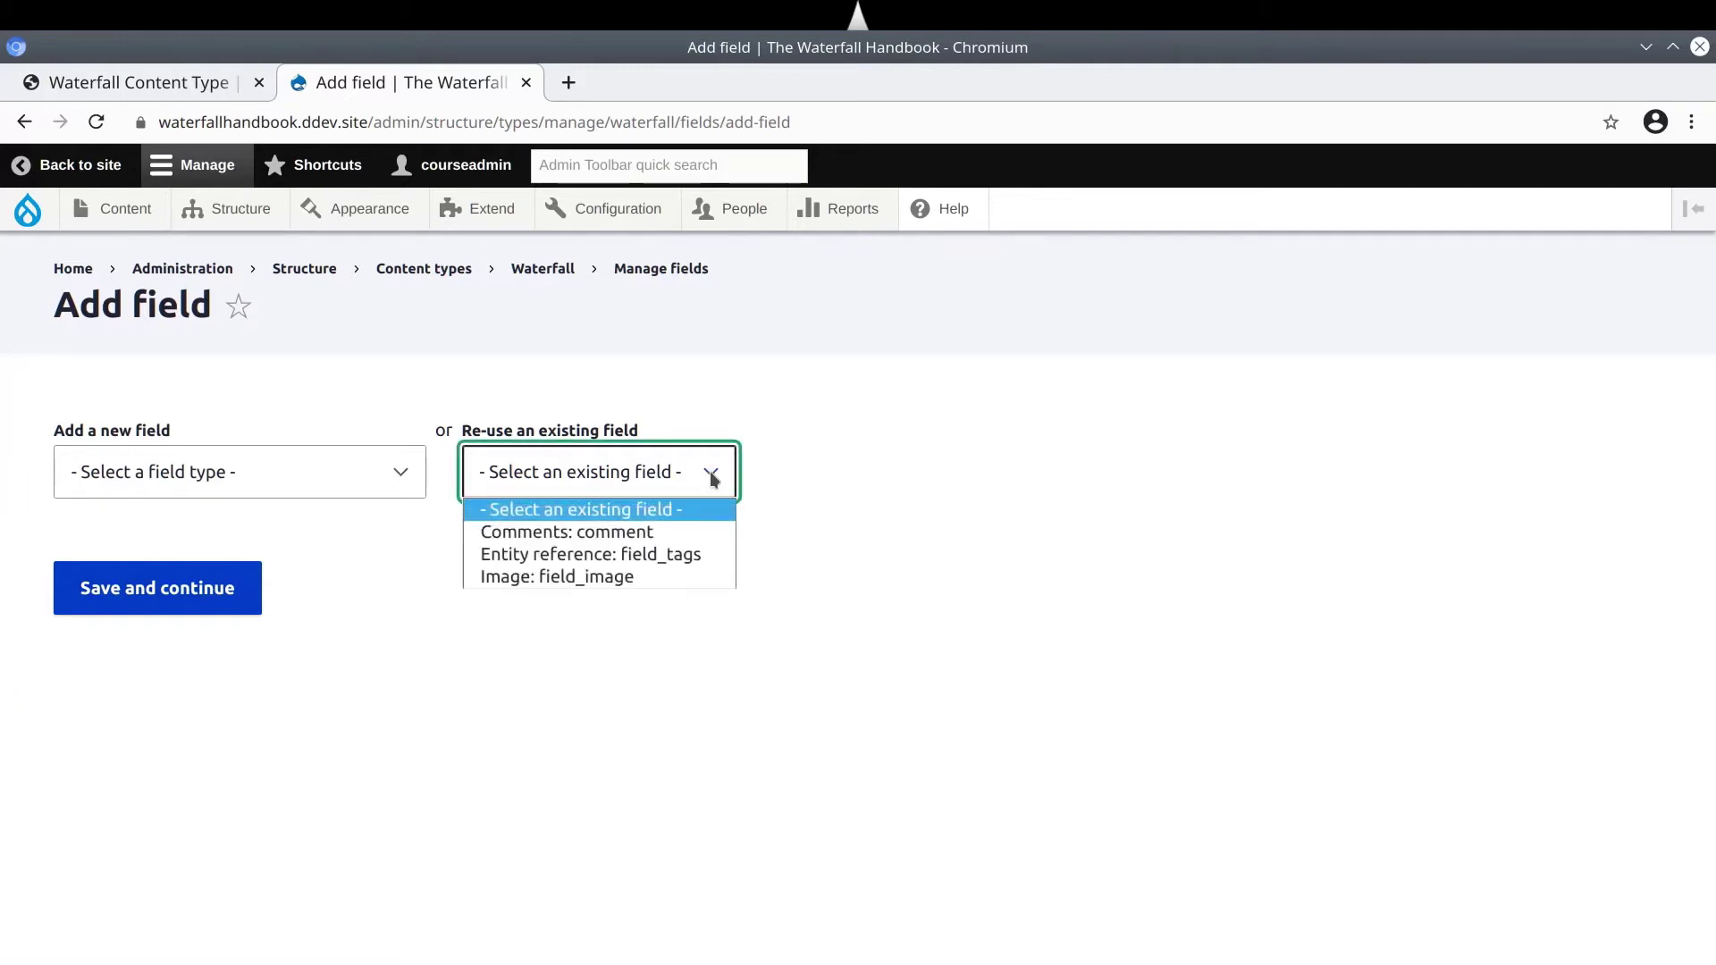
pyautogui.click(710, 471)
pyautogui.click(714, 476)
pyautogui.click(629, 579)
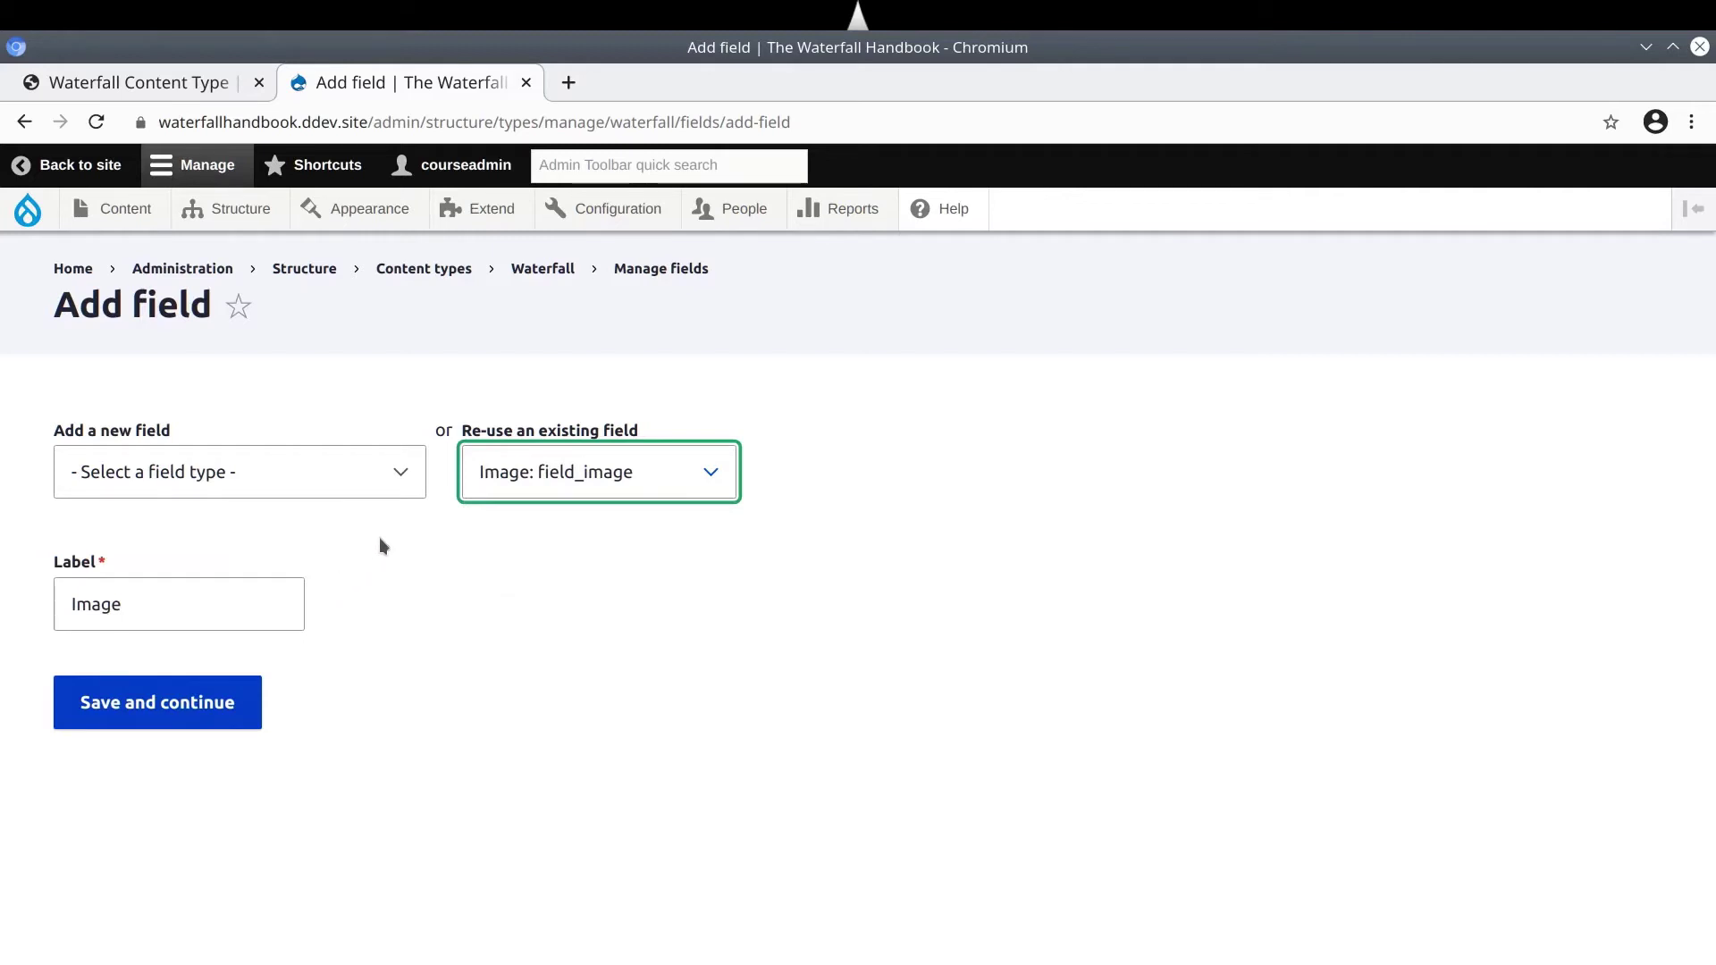
pyautogui.doubleClick(111, 616)
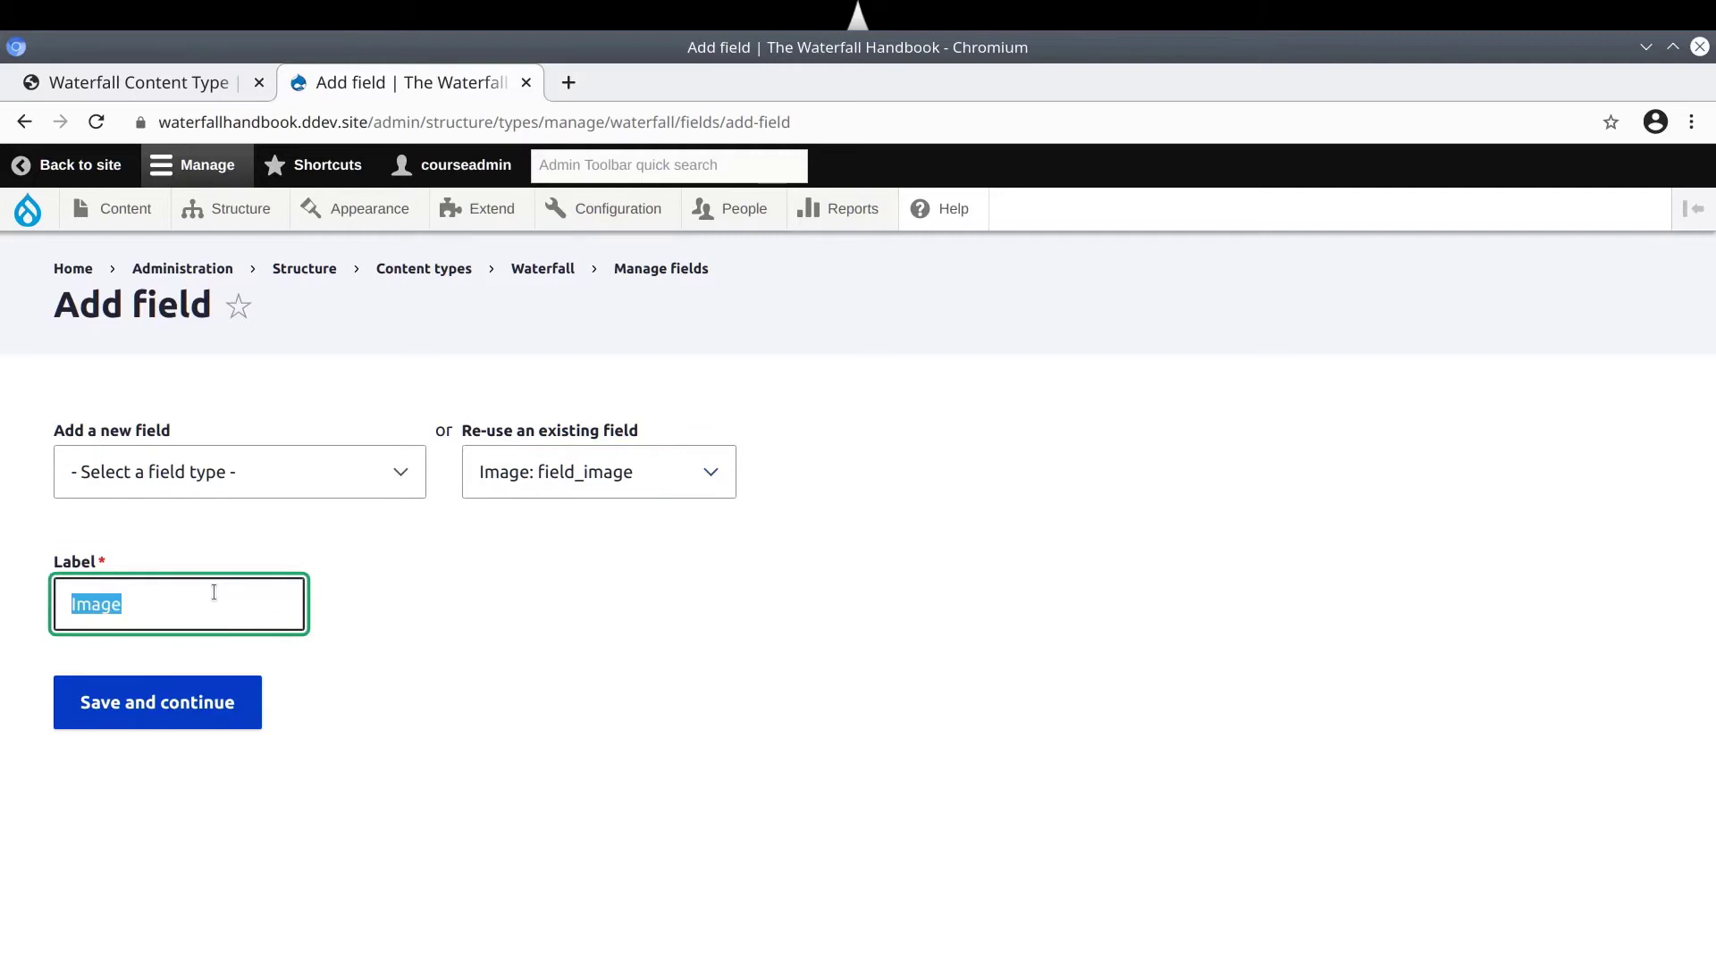
pyautogui.press('Home')
pyautogui.write('Waterfall')
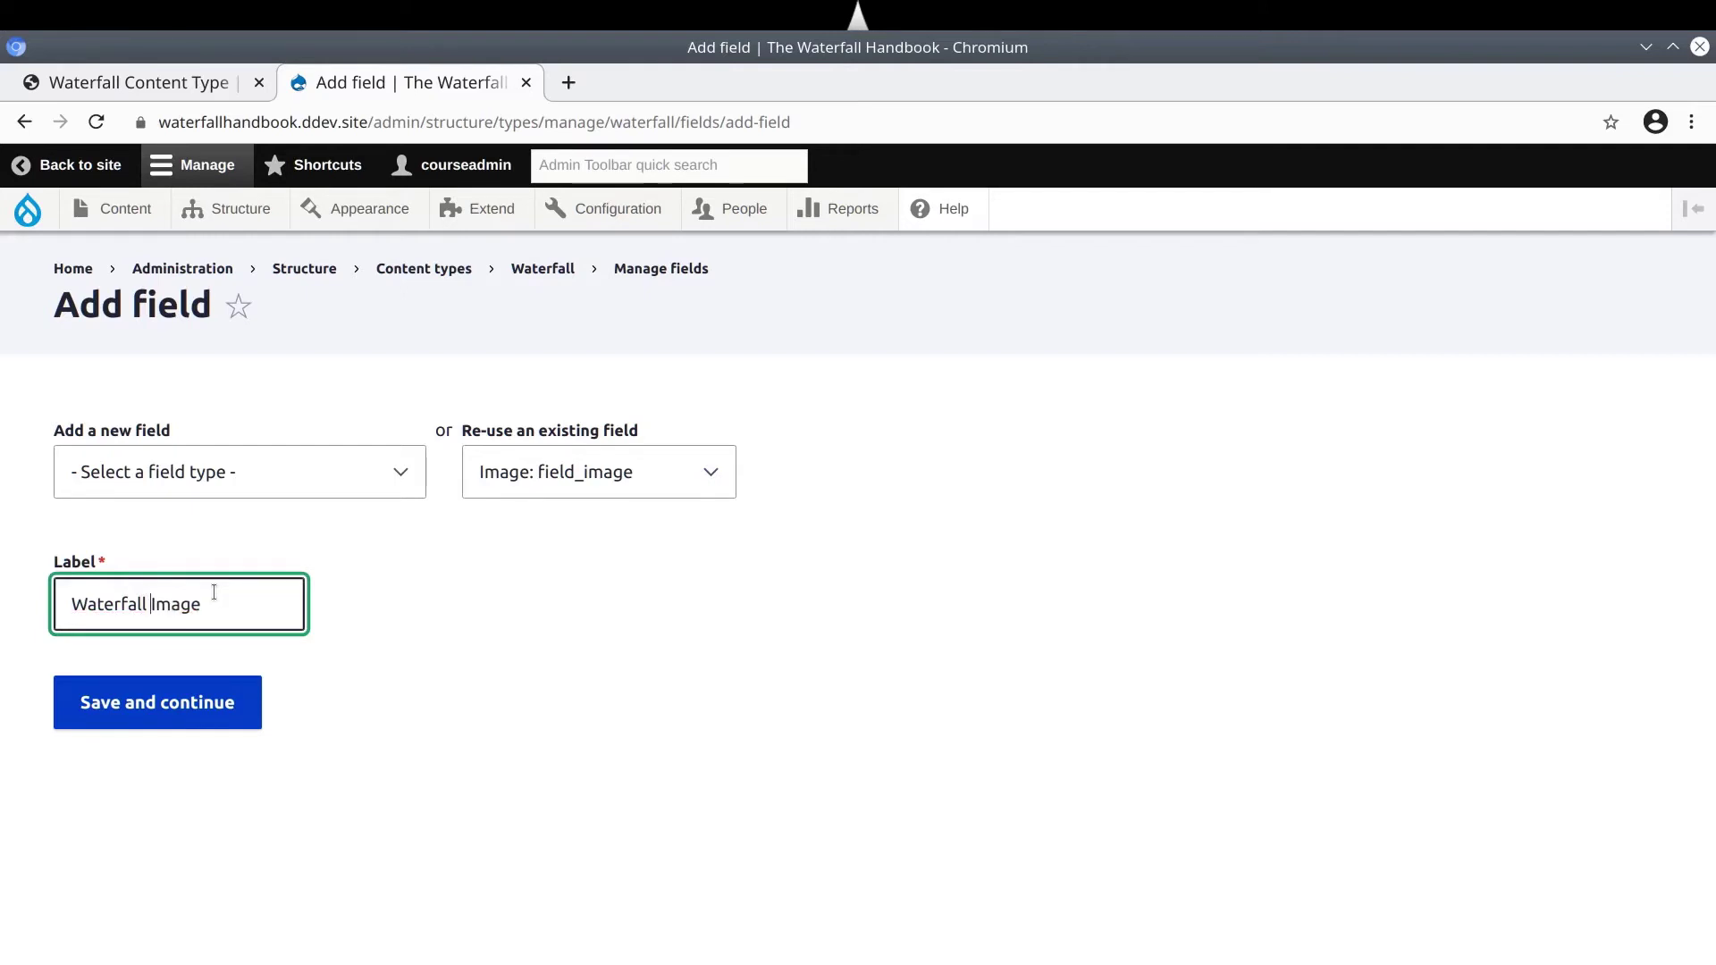
pyautogui.click(376, 620)
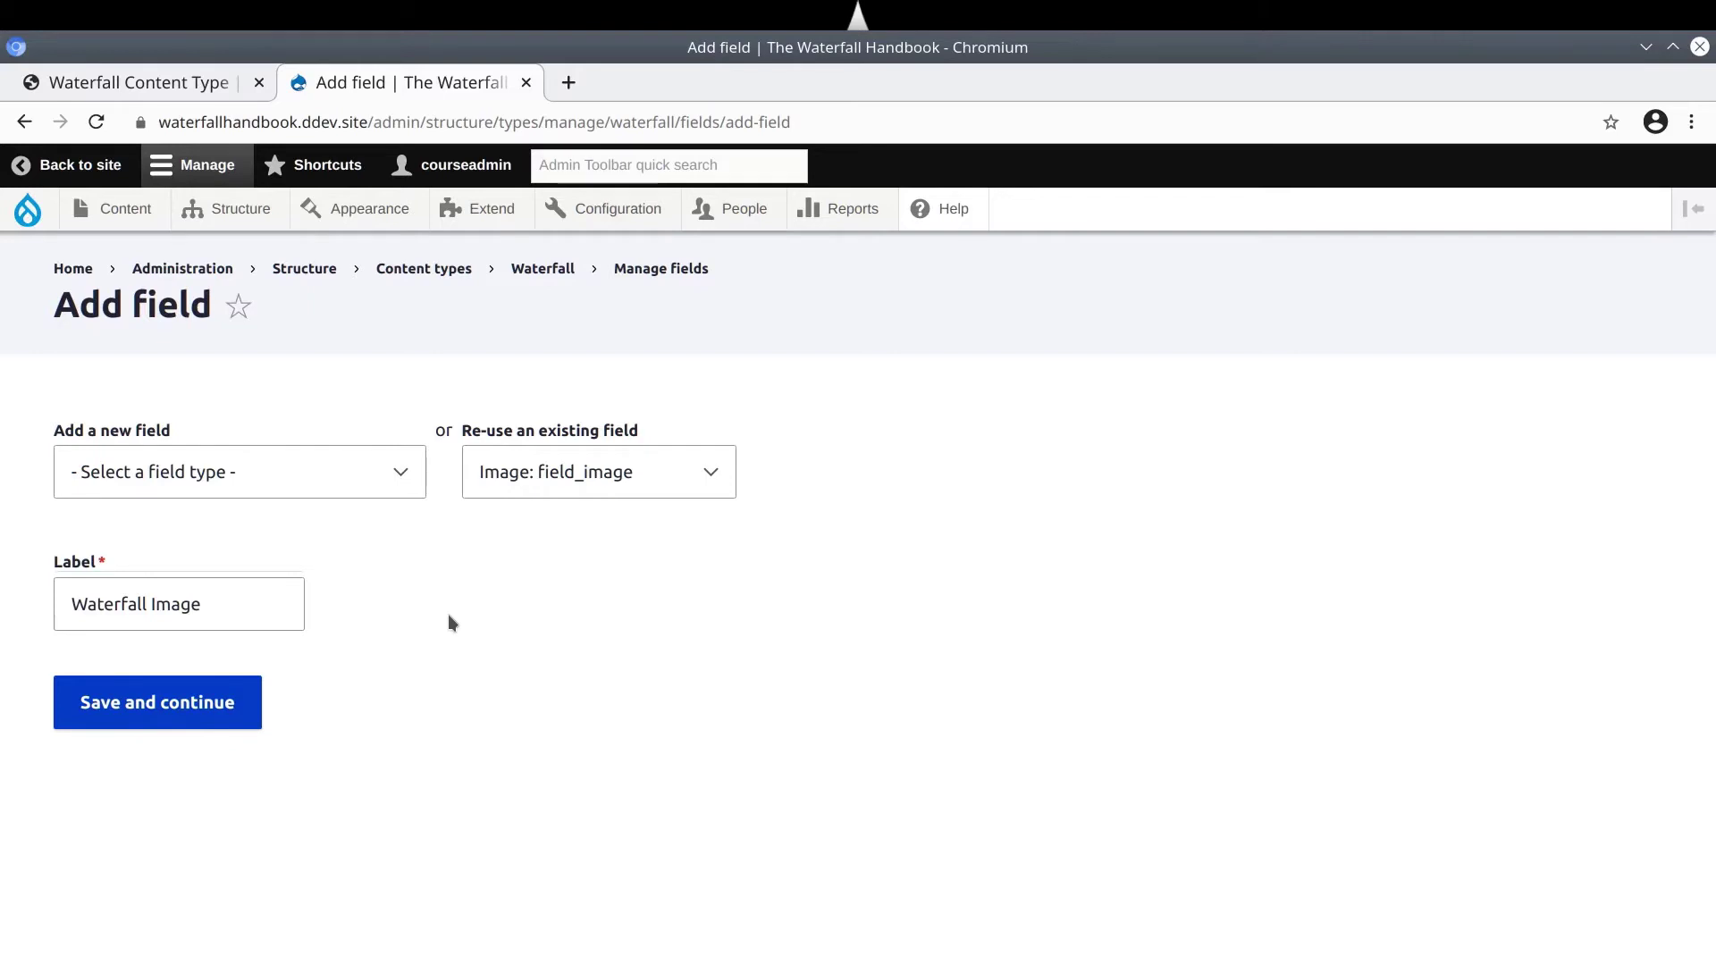
pyautogui.click(209, 711)
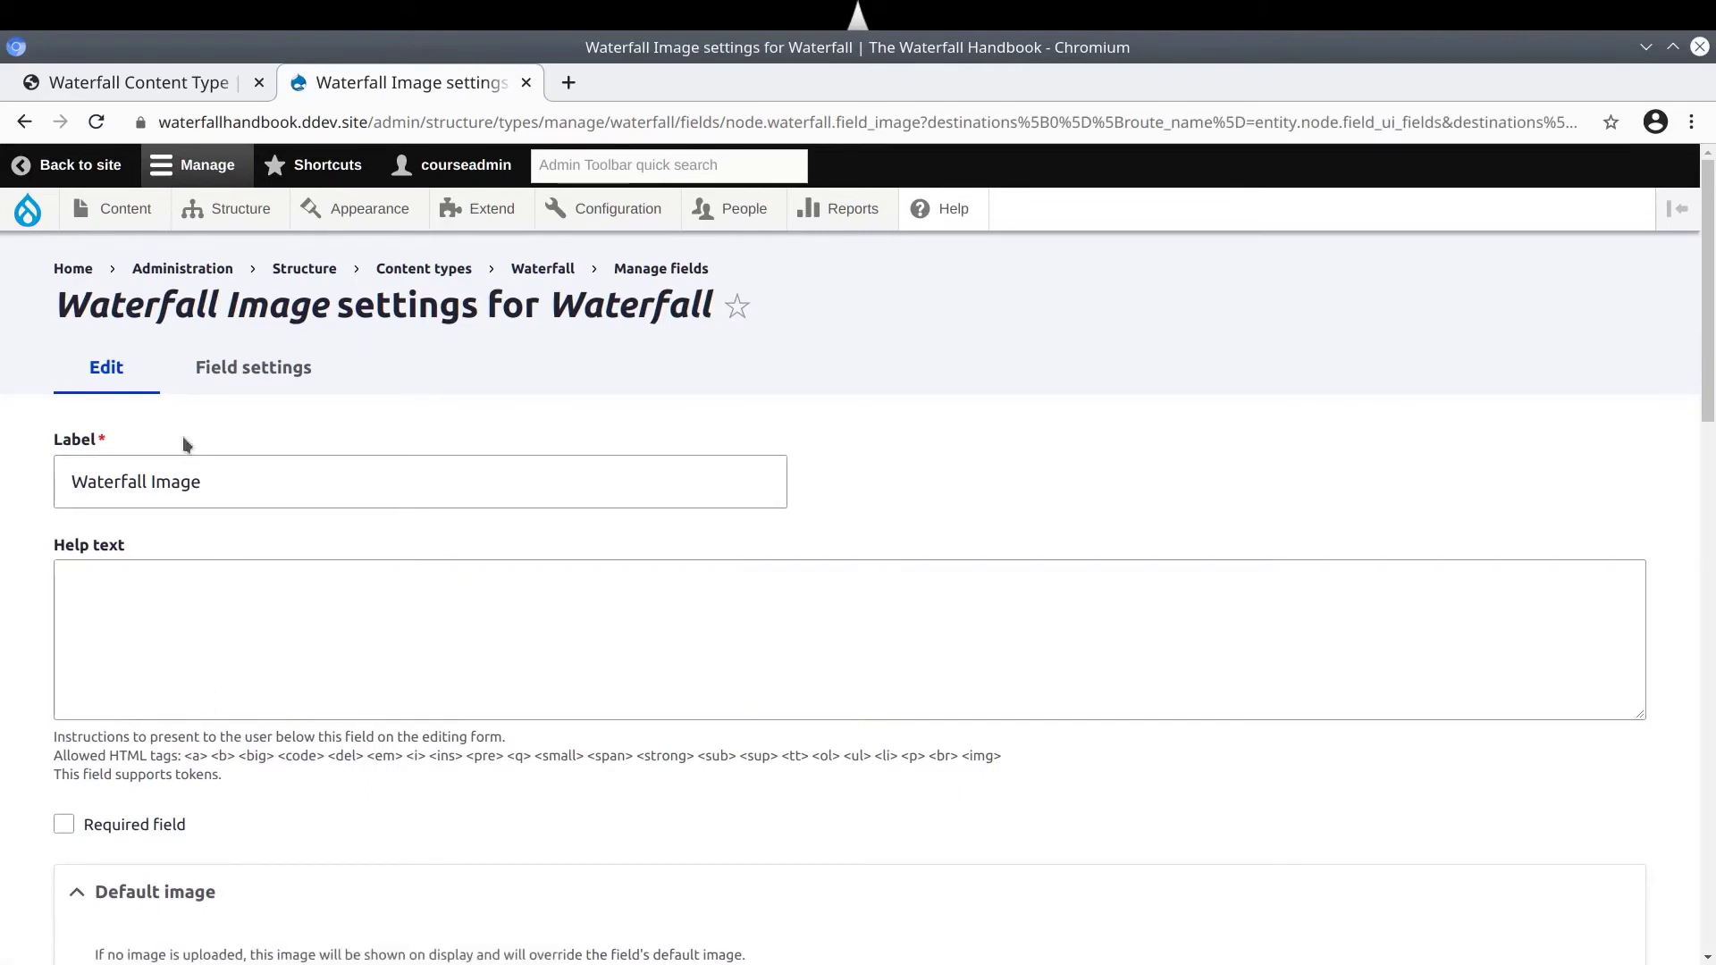
# Open the Waterfall Image Field settings tab and read the 'There is data for this field' warning
pyautogui.click(107, 366)
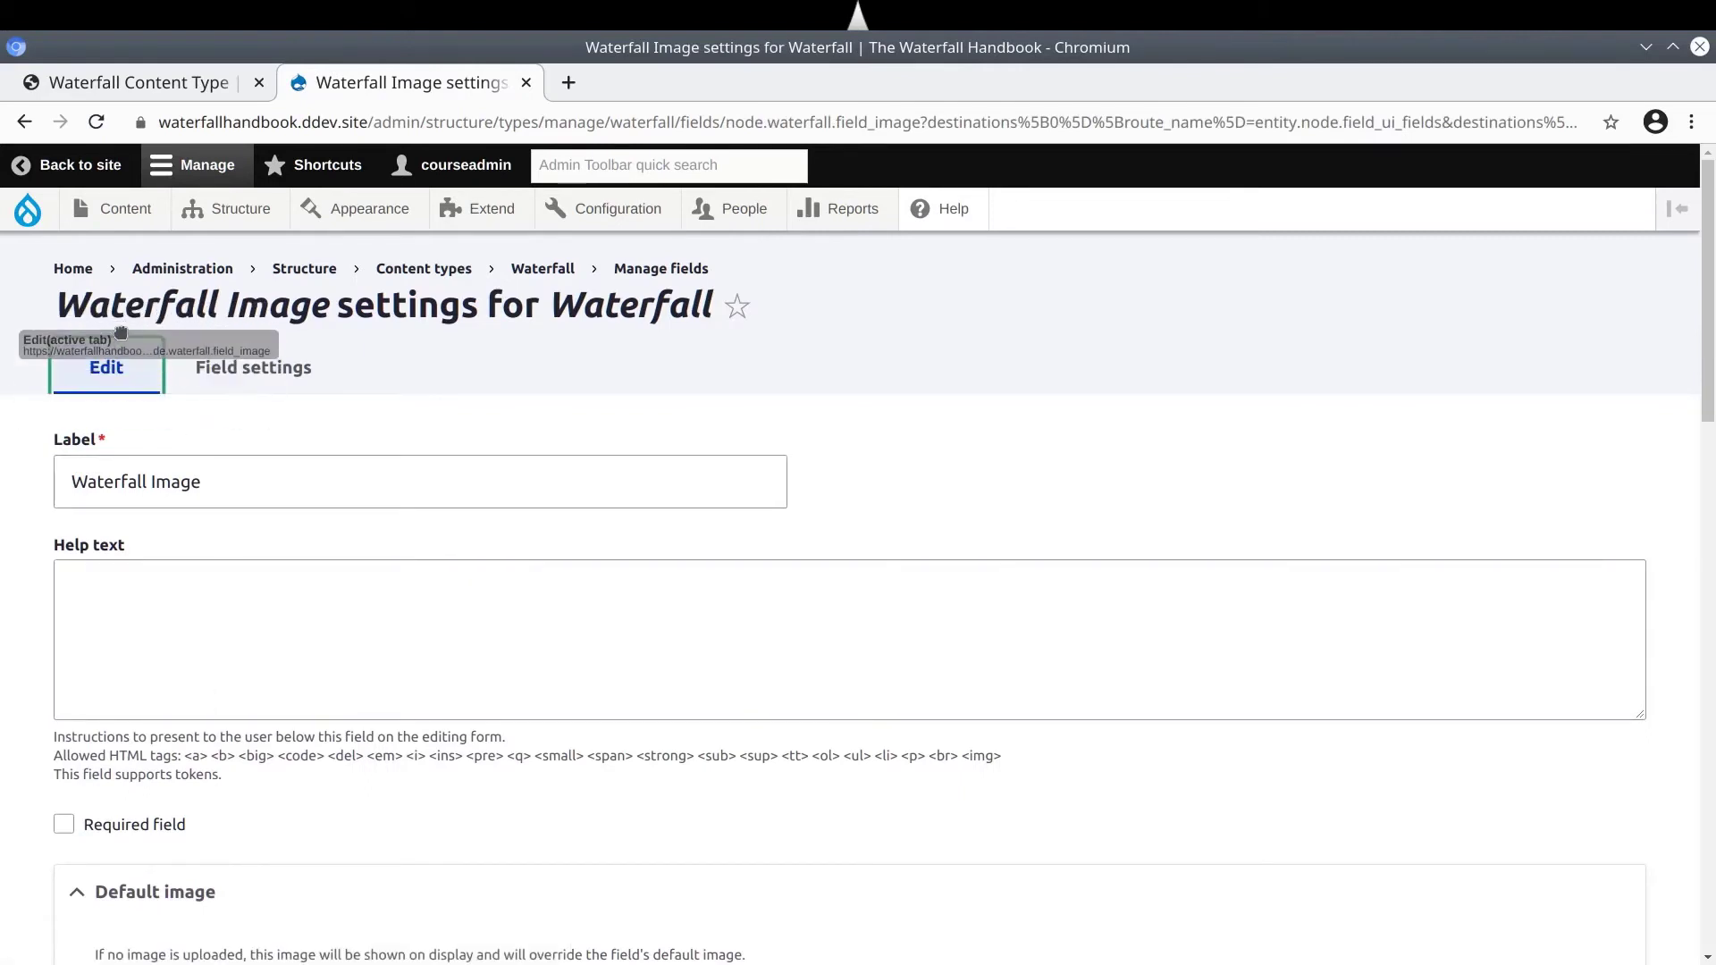
pyautogui.click(264, 380)
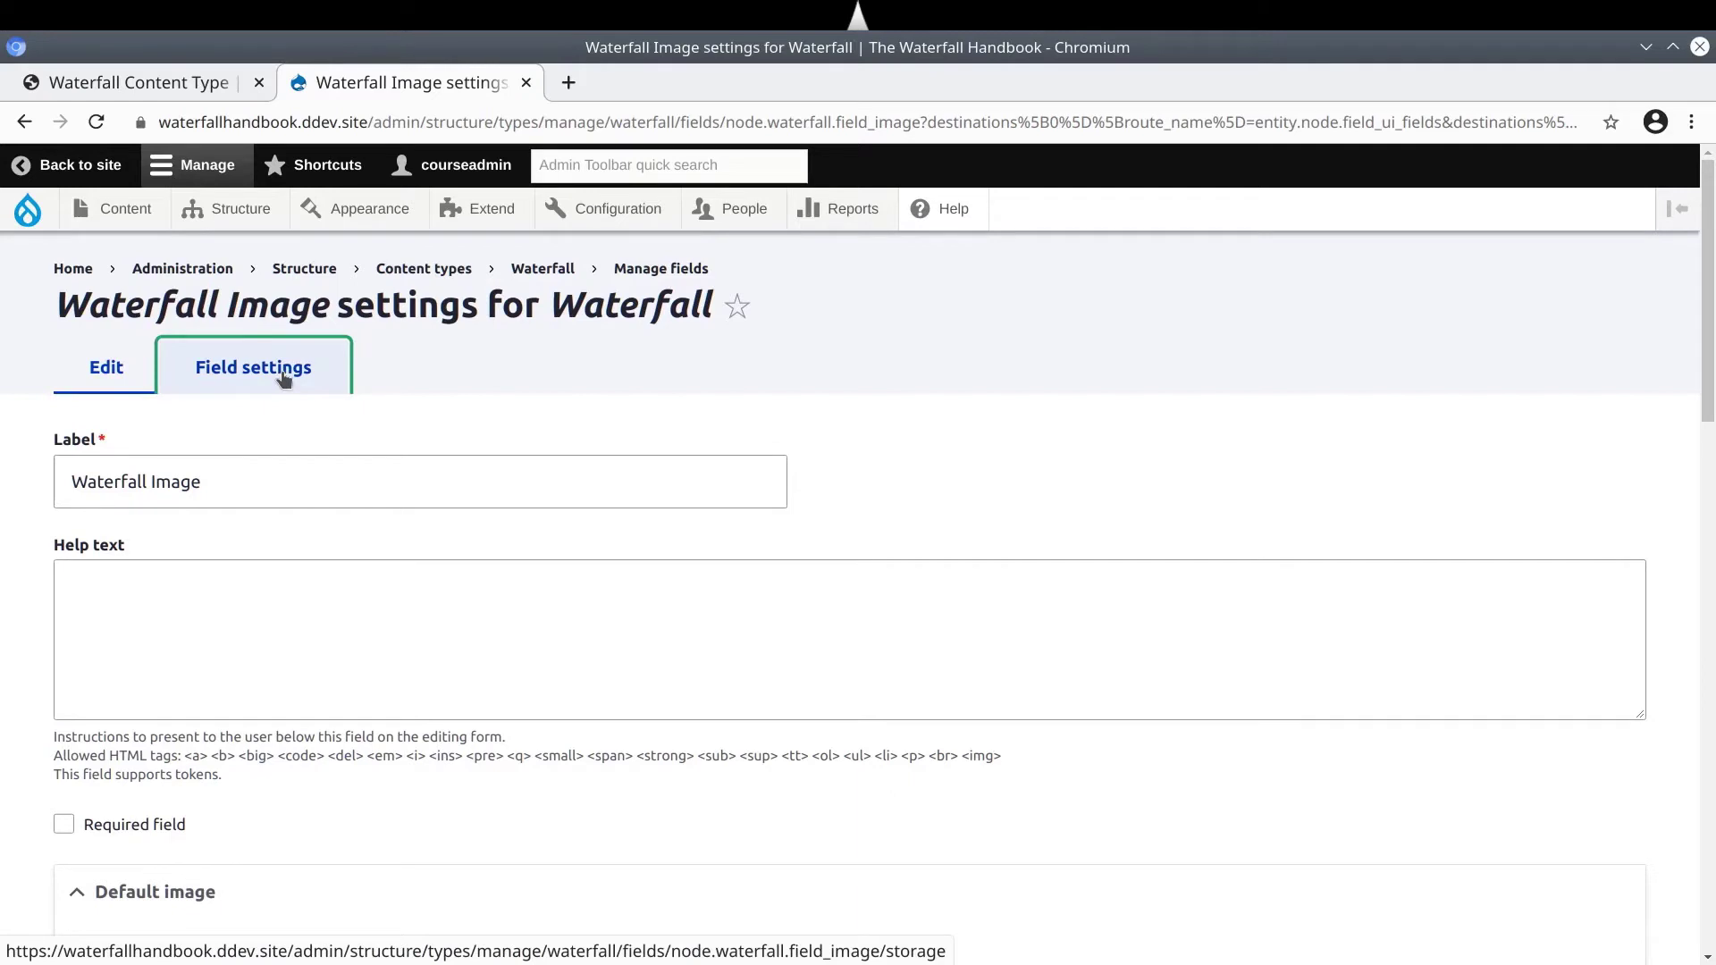
pyautogui.click(282, 379)
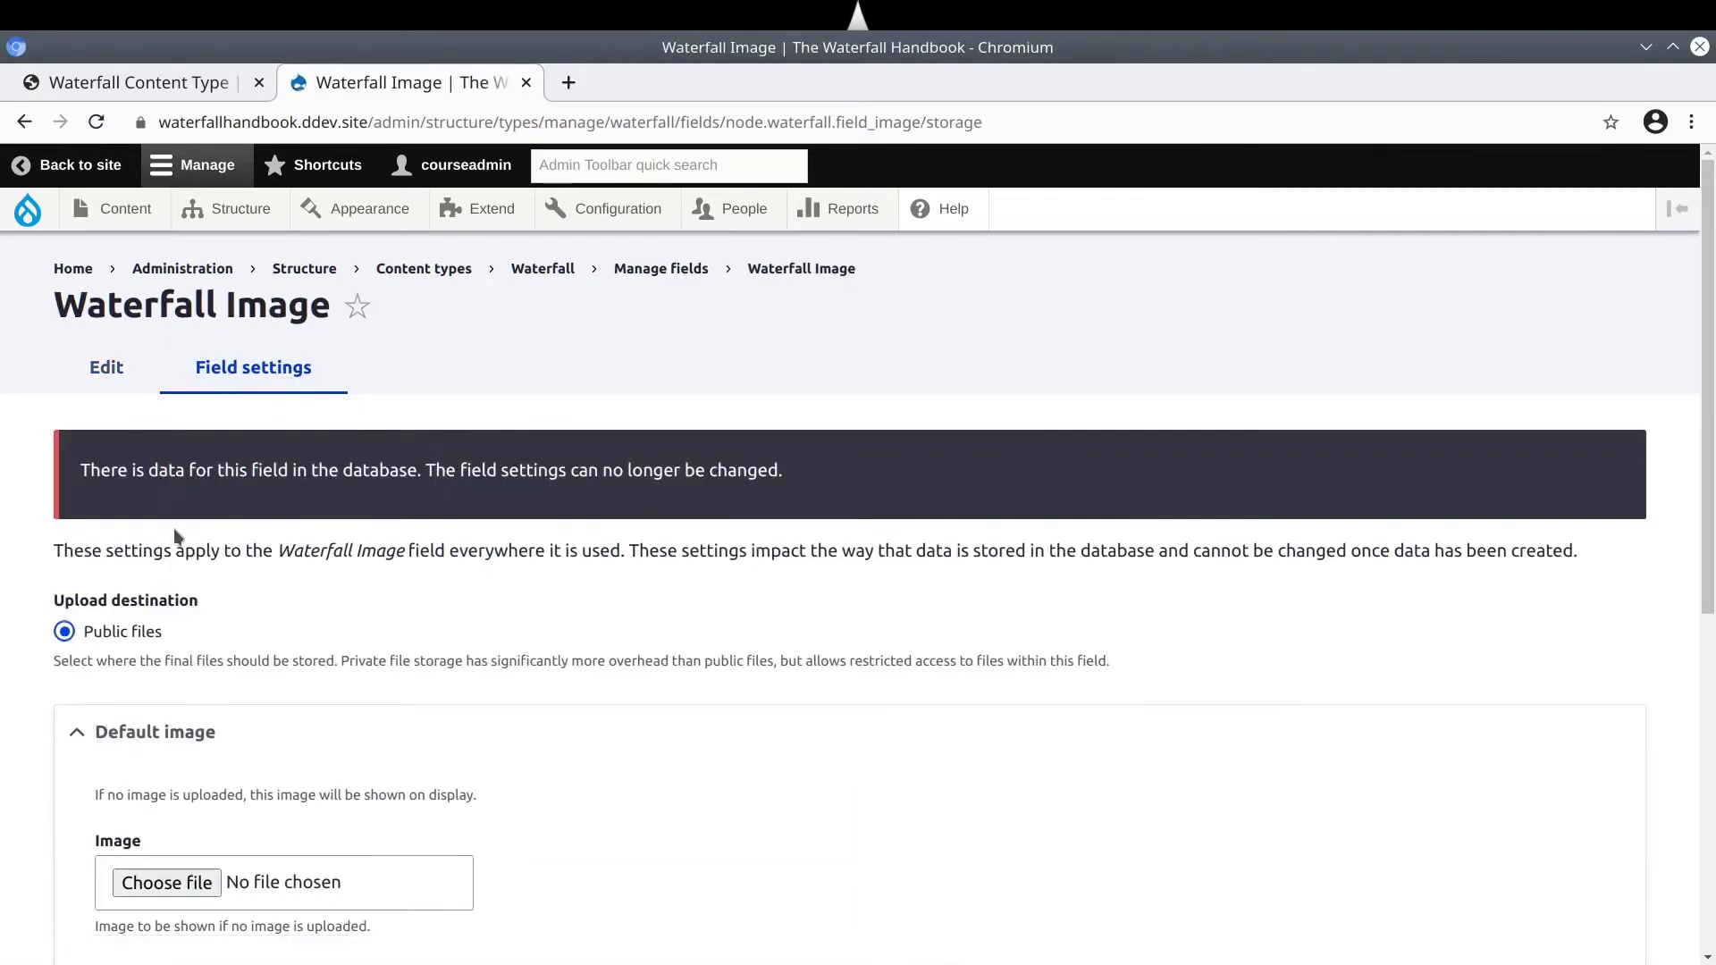
pyautogui.doubleClick(102, 470)
pyautogui.click(154, 472)
pyautogui.moveTo(81, 470); pyautogui.dragTo(817, 479)
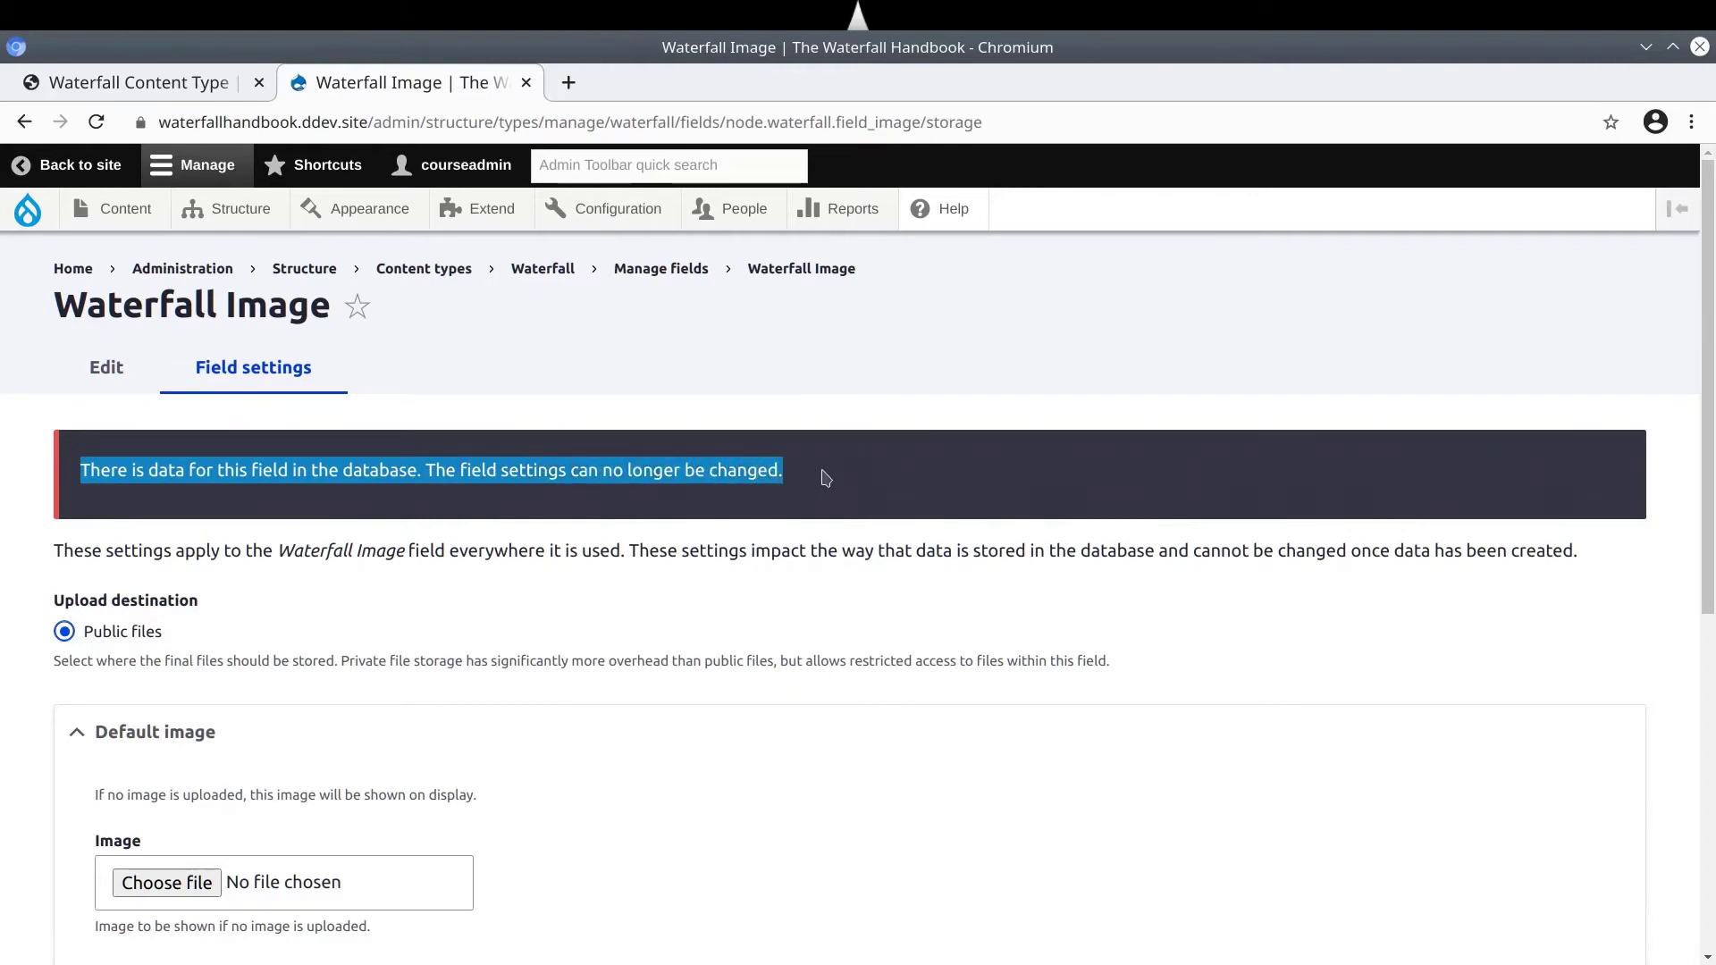
pyautogui.click(804, 483)
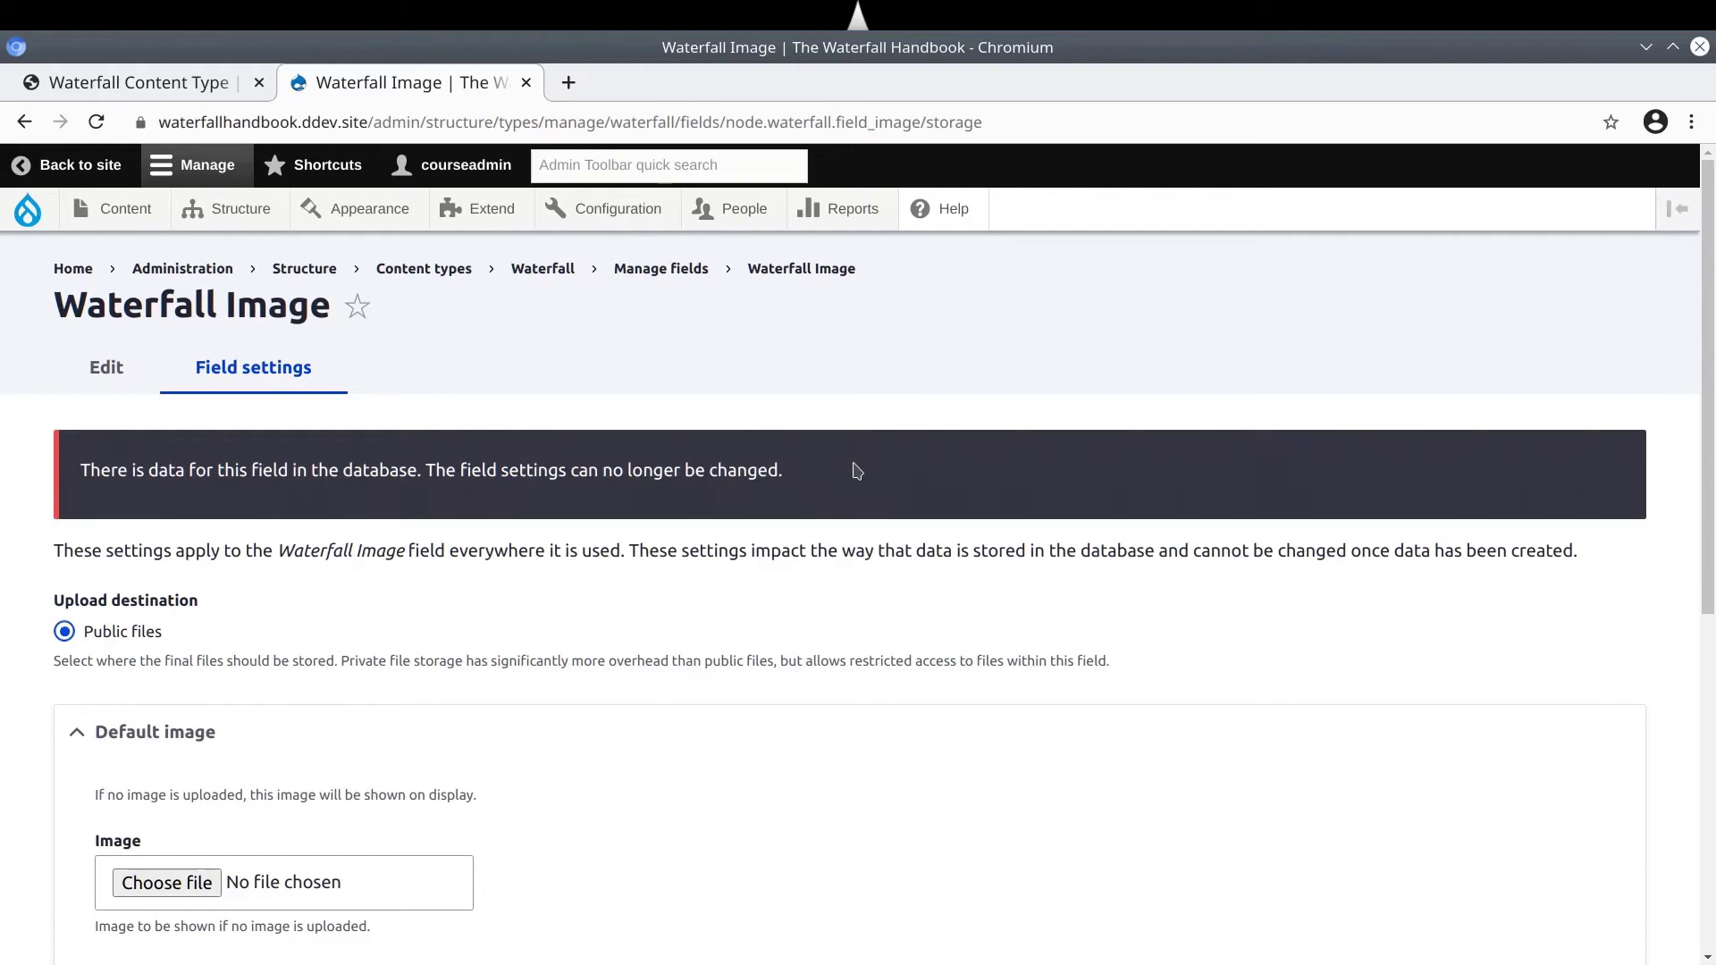
# Review the existing-data warning again, then return to the field's Edit settings
pyautogui.tripleClick(270, 471)
pyautogui.click(320, 473)
pyautogui.tripleClick(100, 471)
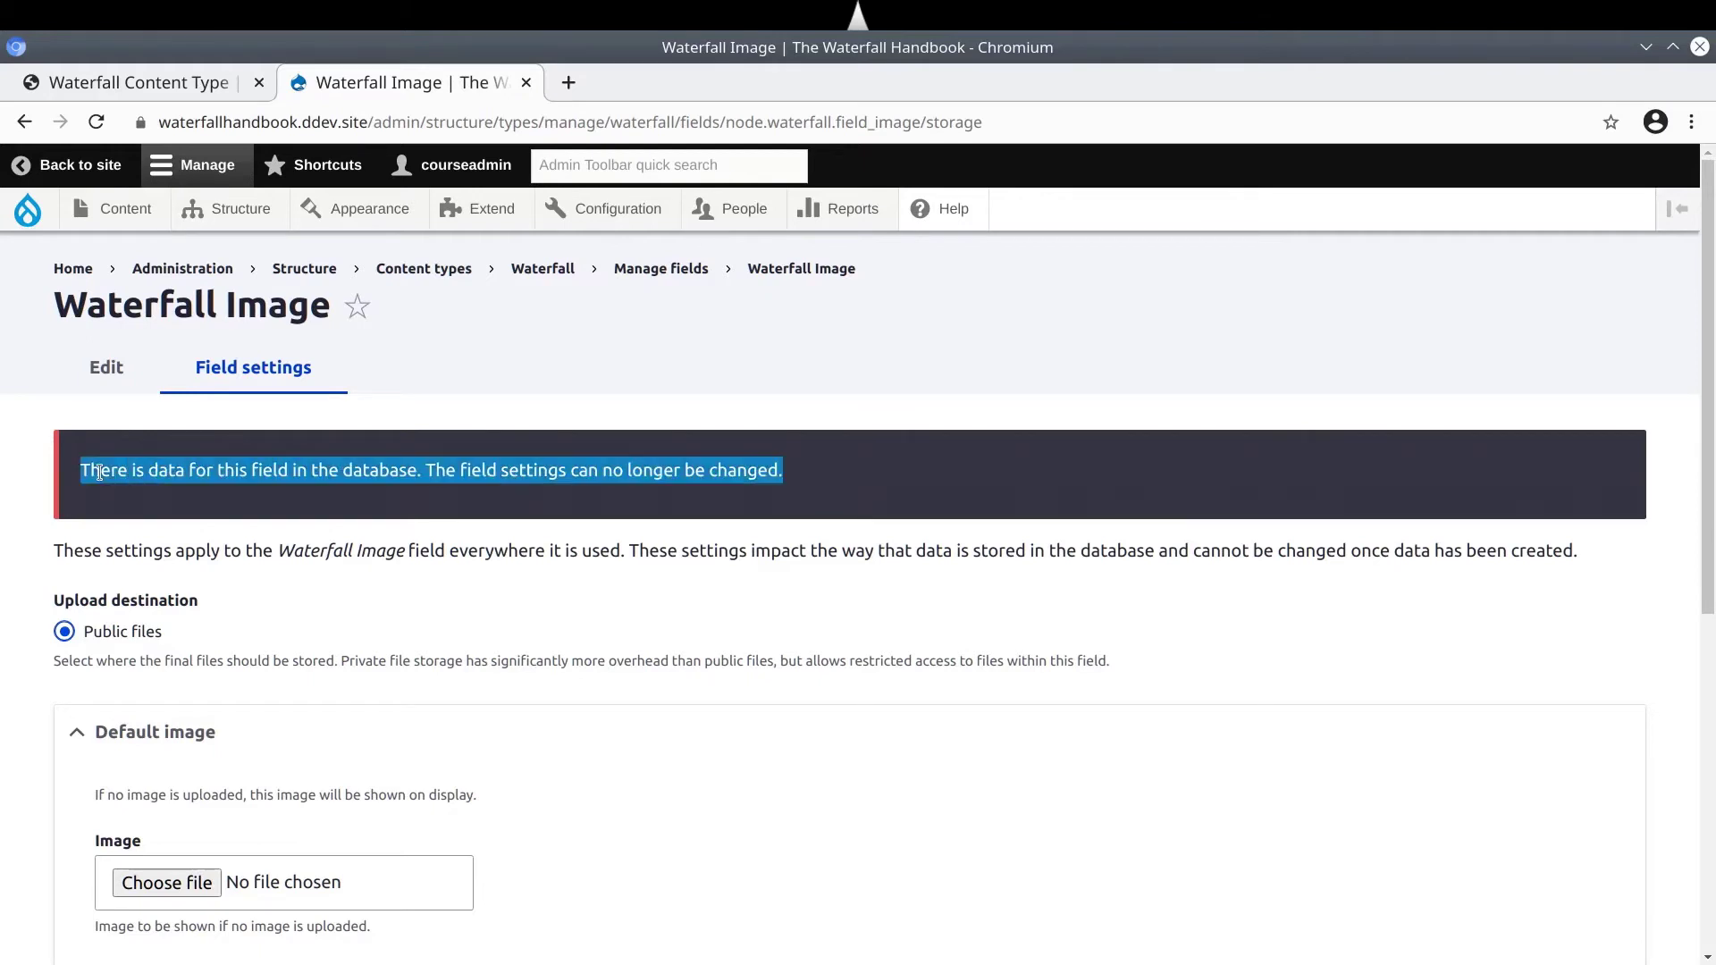
pyautogui.scroll(-7, 402, 518)
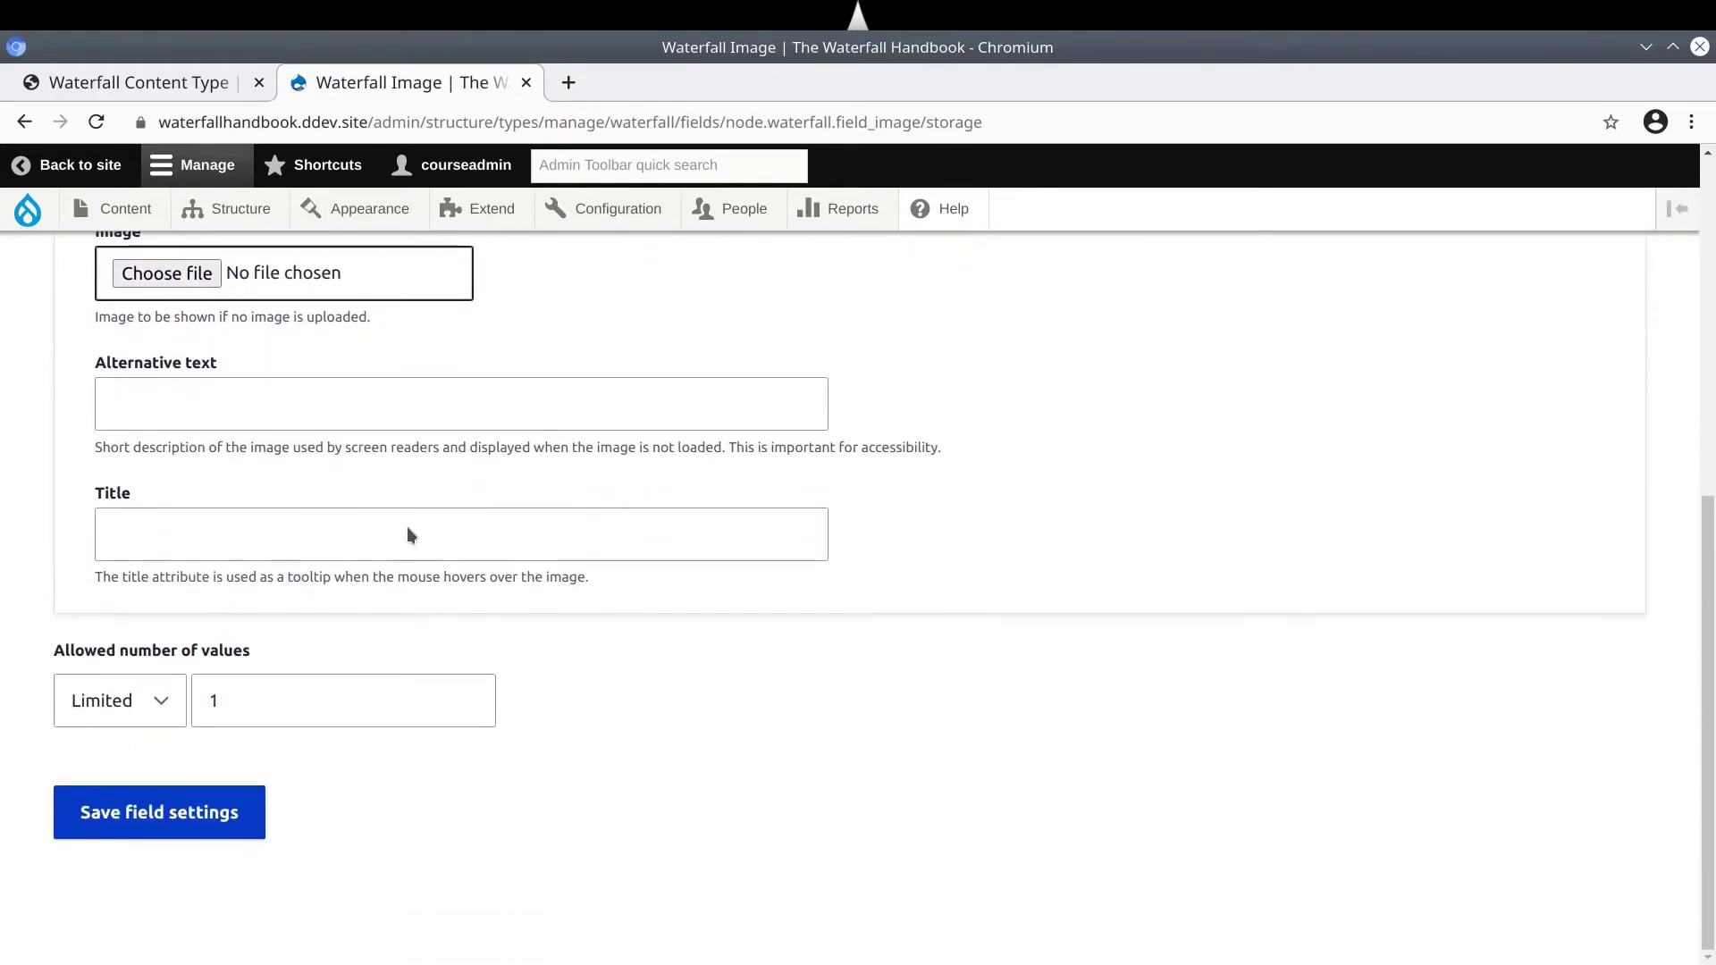
pyautogui.scroll(7, 405, 527)
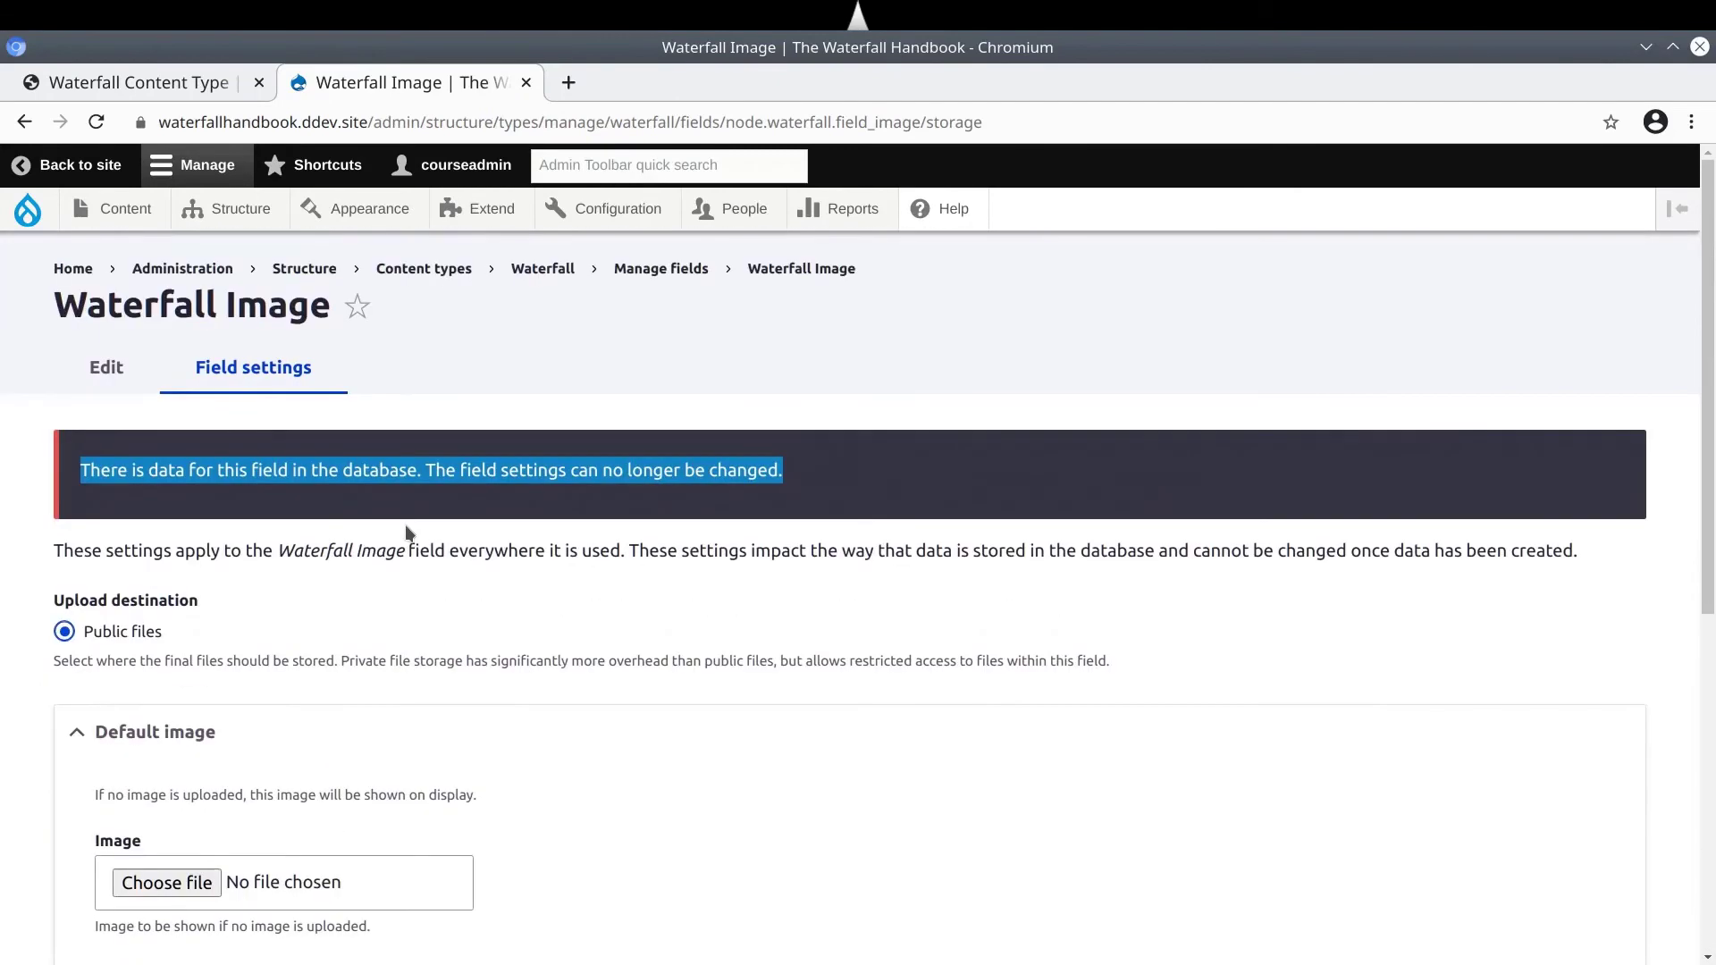
pyautogui.click(117, 373)
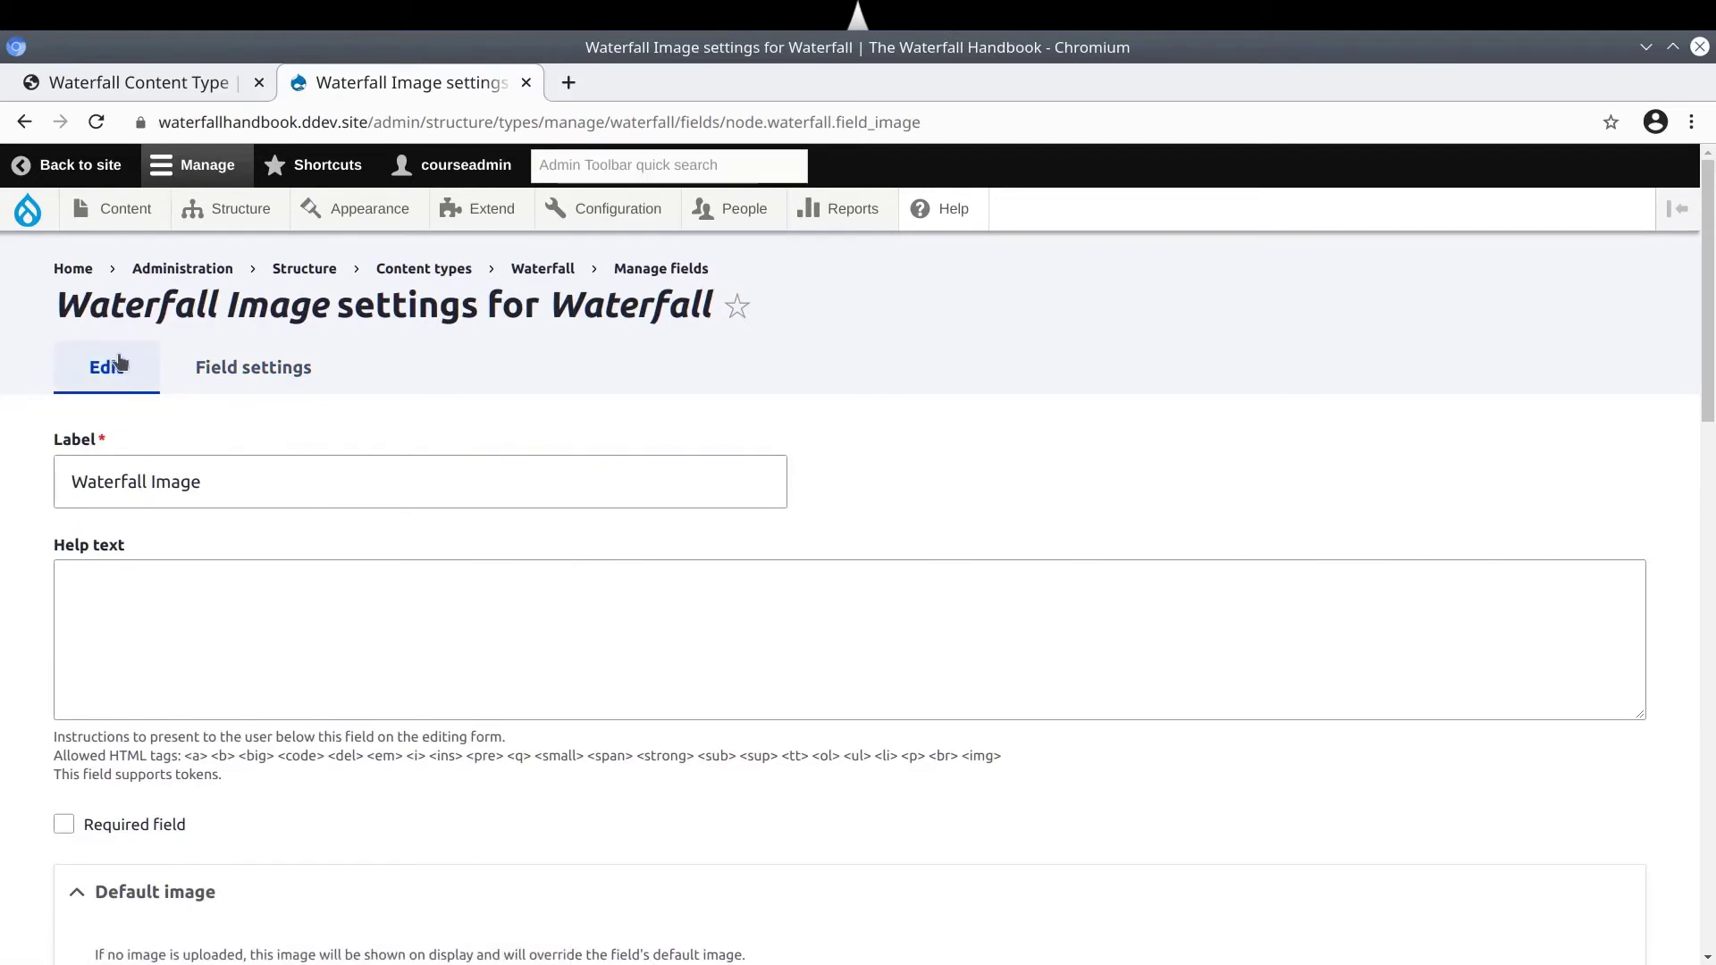
# Copy the Waterfall Image help text from the course assets table and paste it into Help text
pyautogui.click(134, 84)
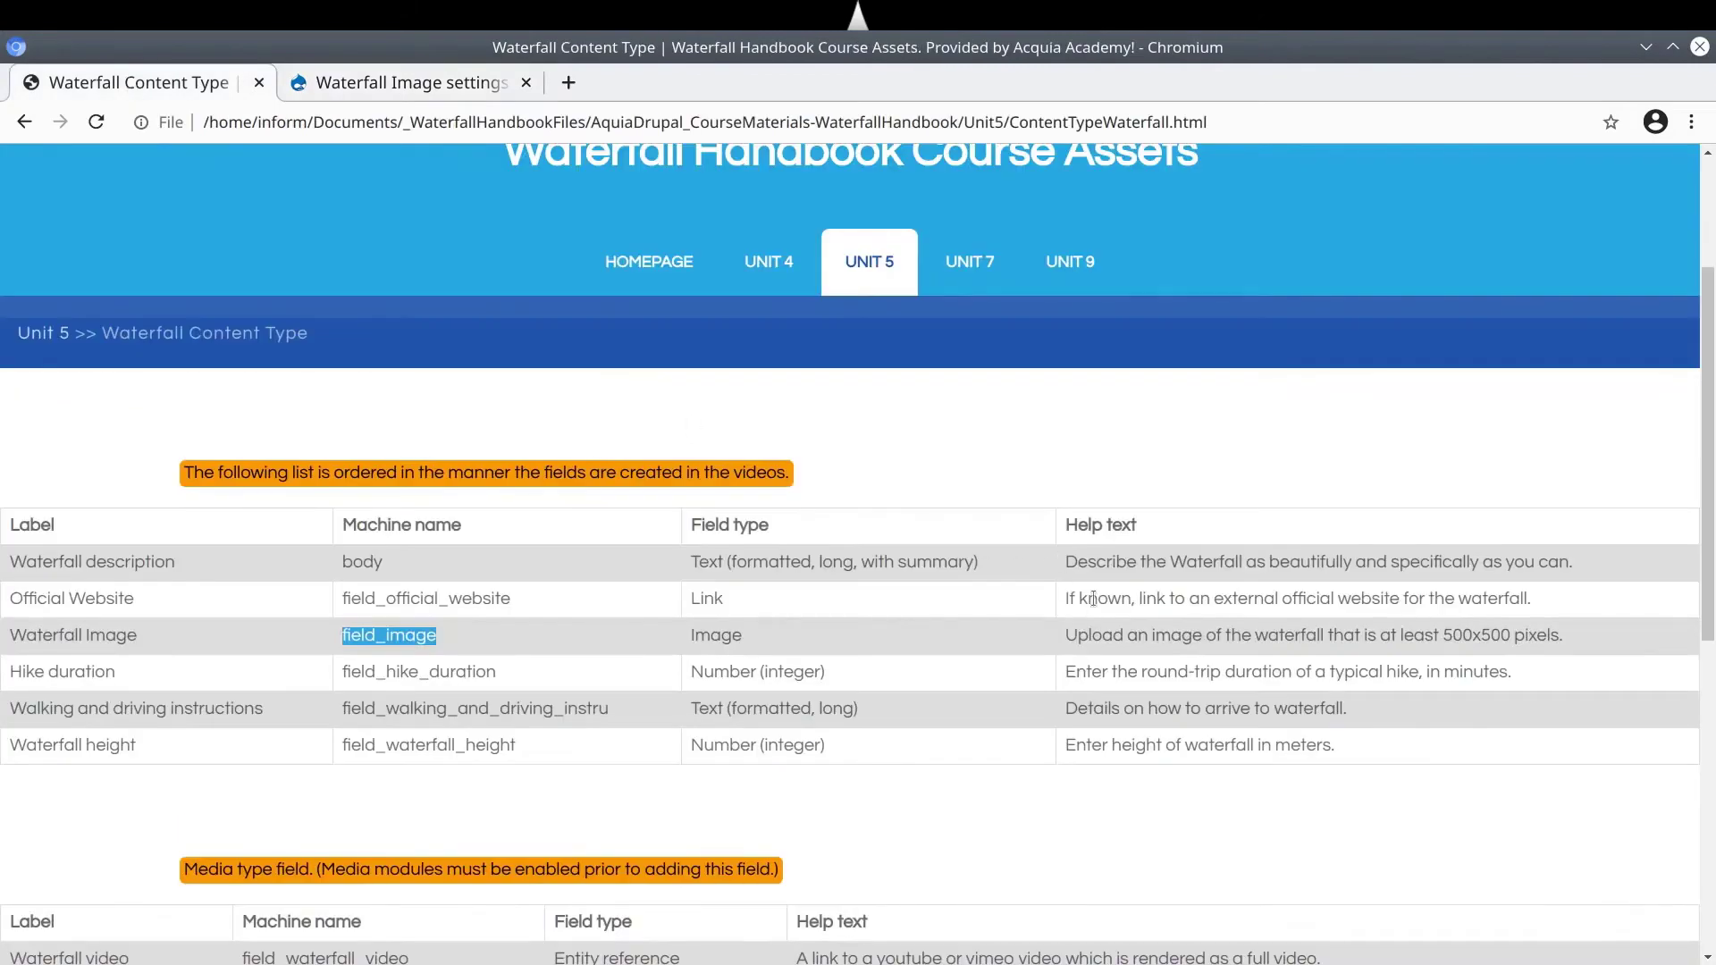
pyautogui.tripleClick(1118, 636)
pyautogui.rightClick(1118, 636)
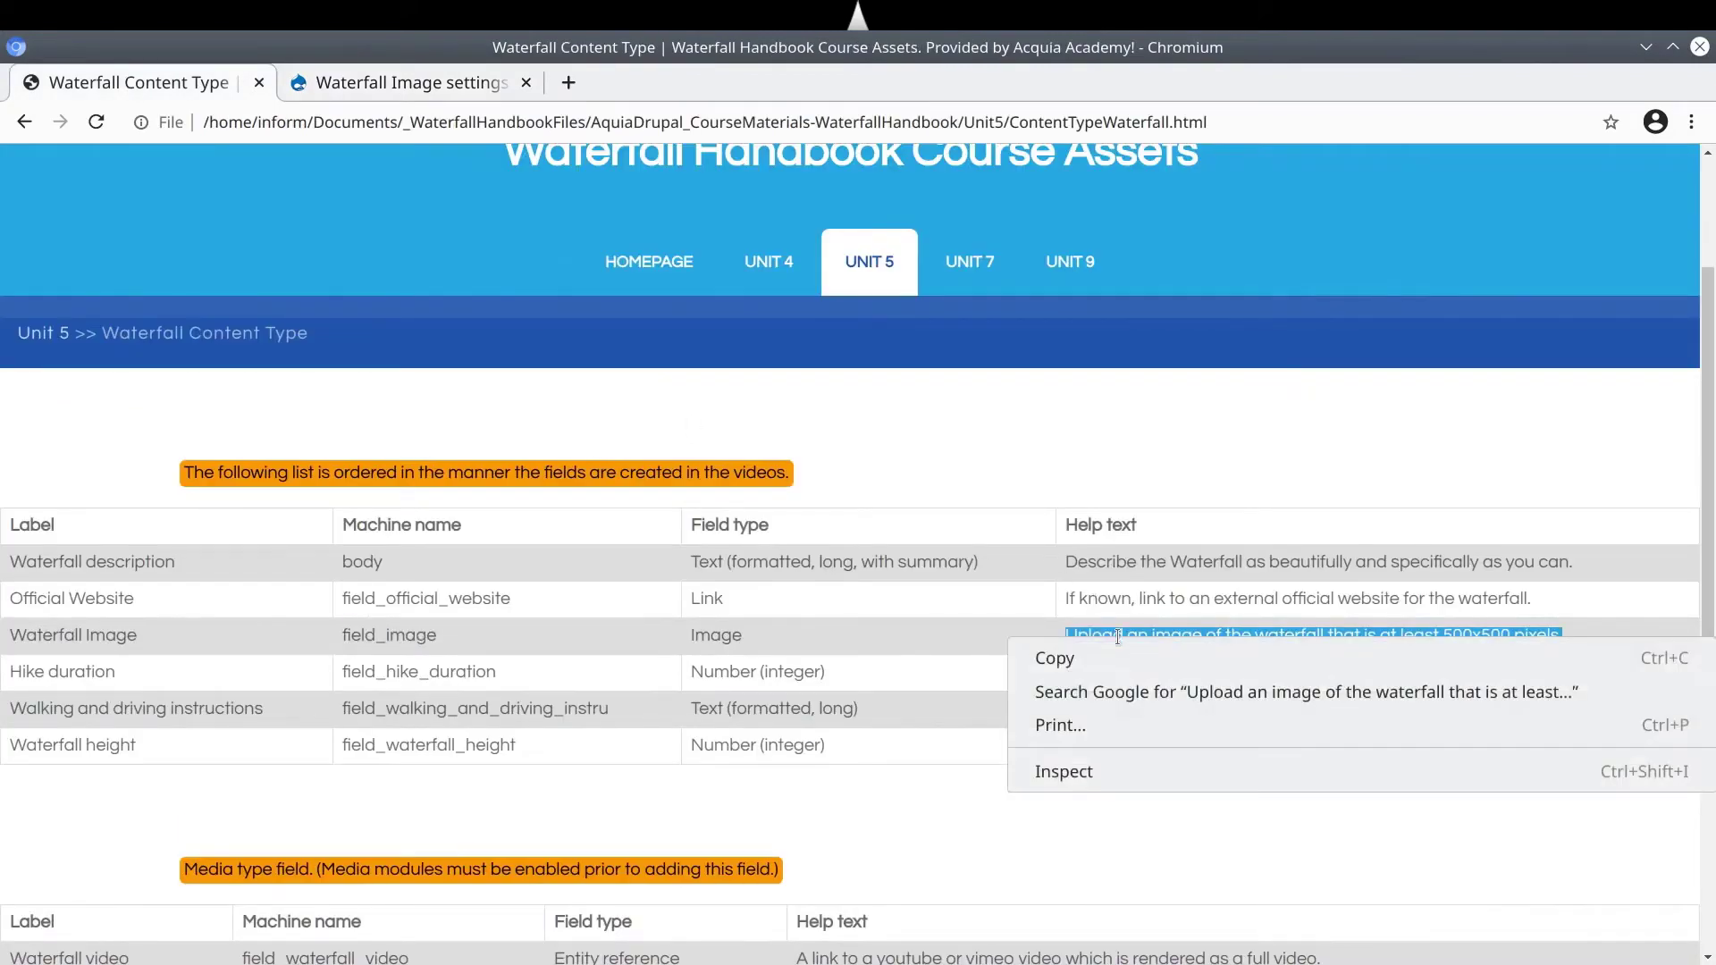
pyautogui.click(1073, 659)
pyautogui.click(346, 84)
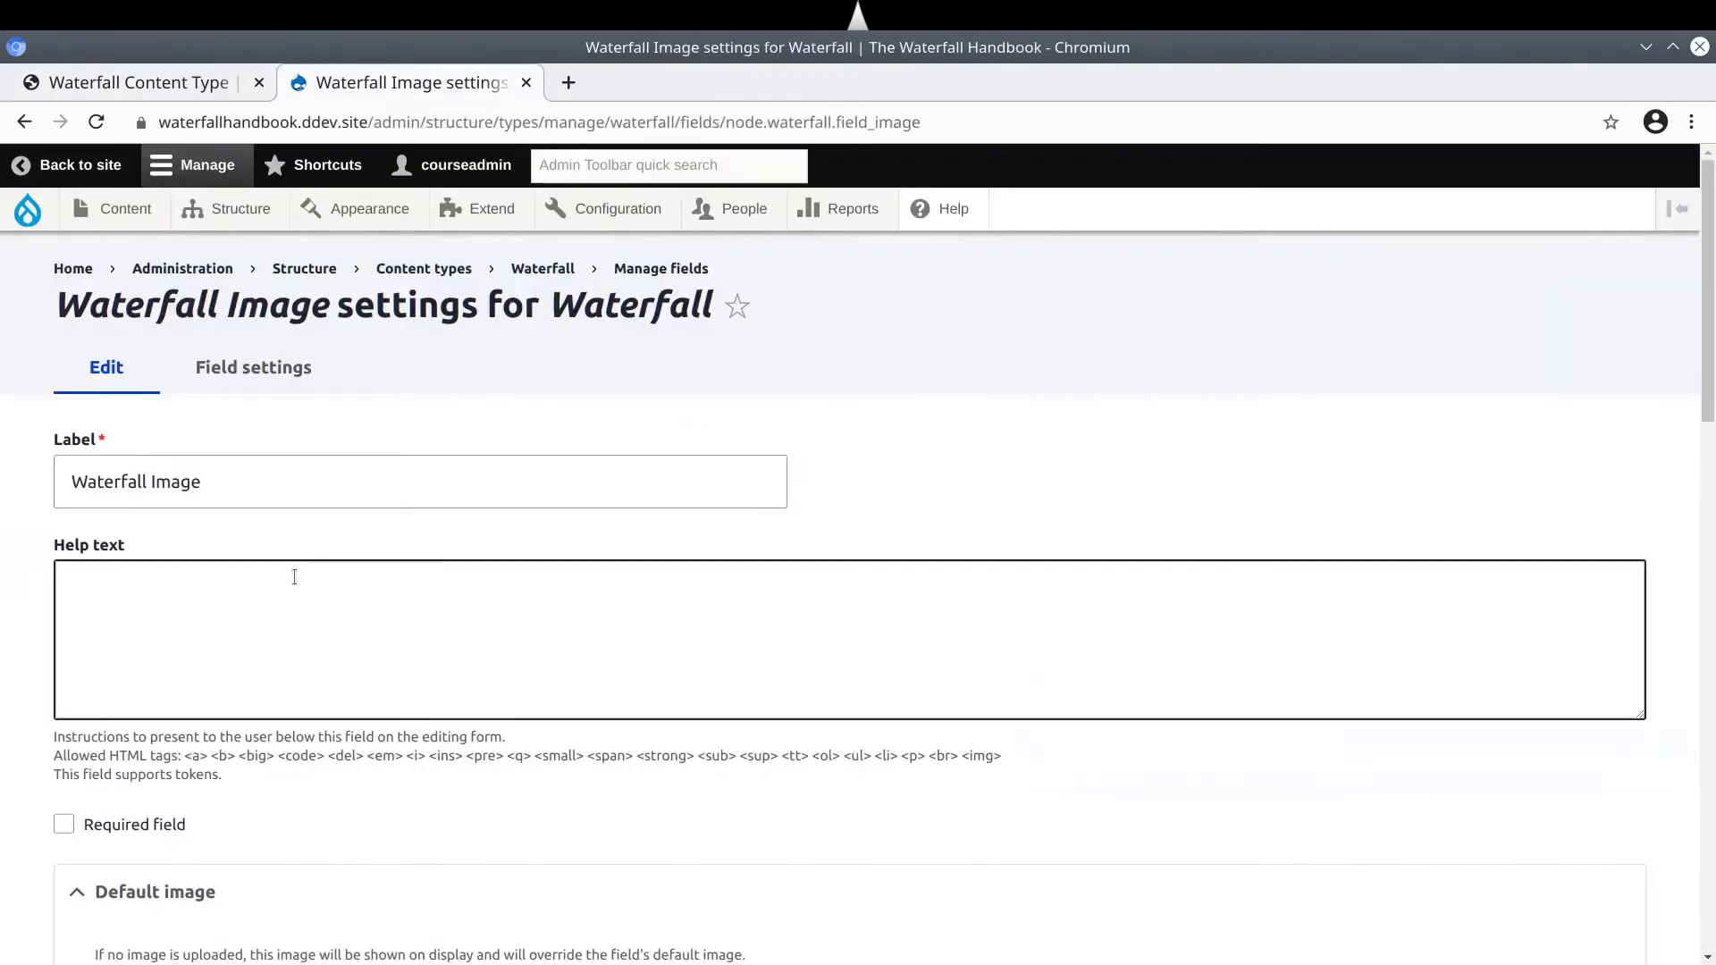
pyautogui.click(250, 610)
pyautogui.rightClick(250, 610)
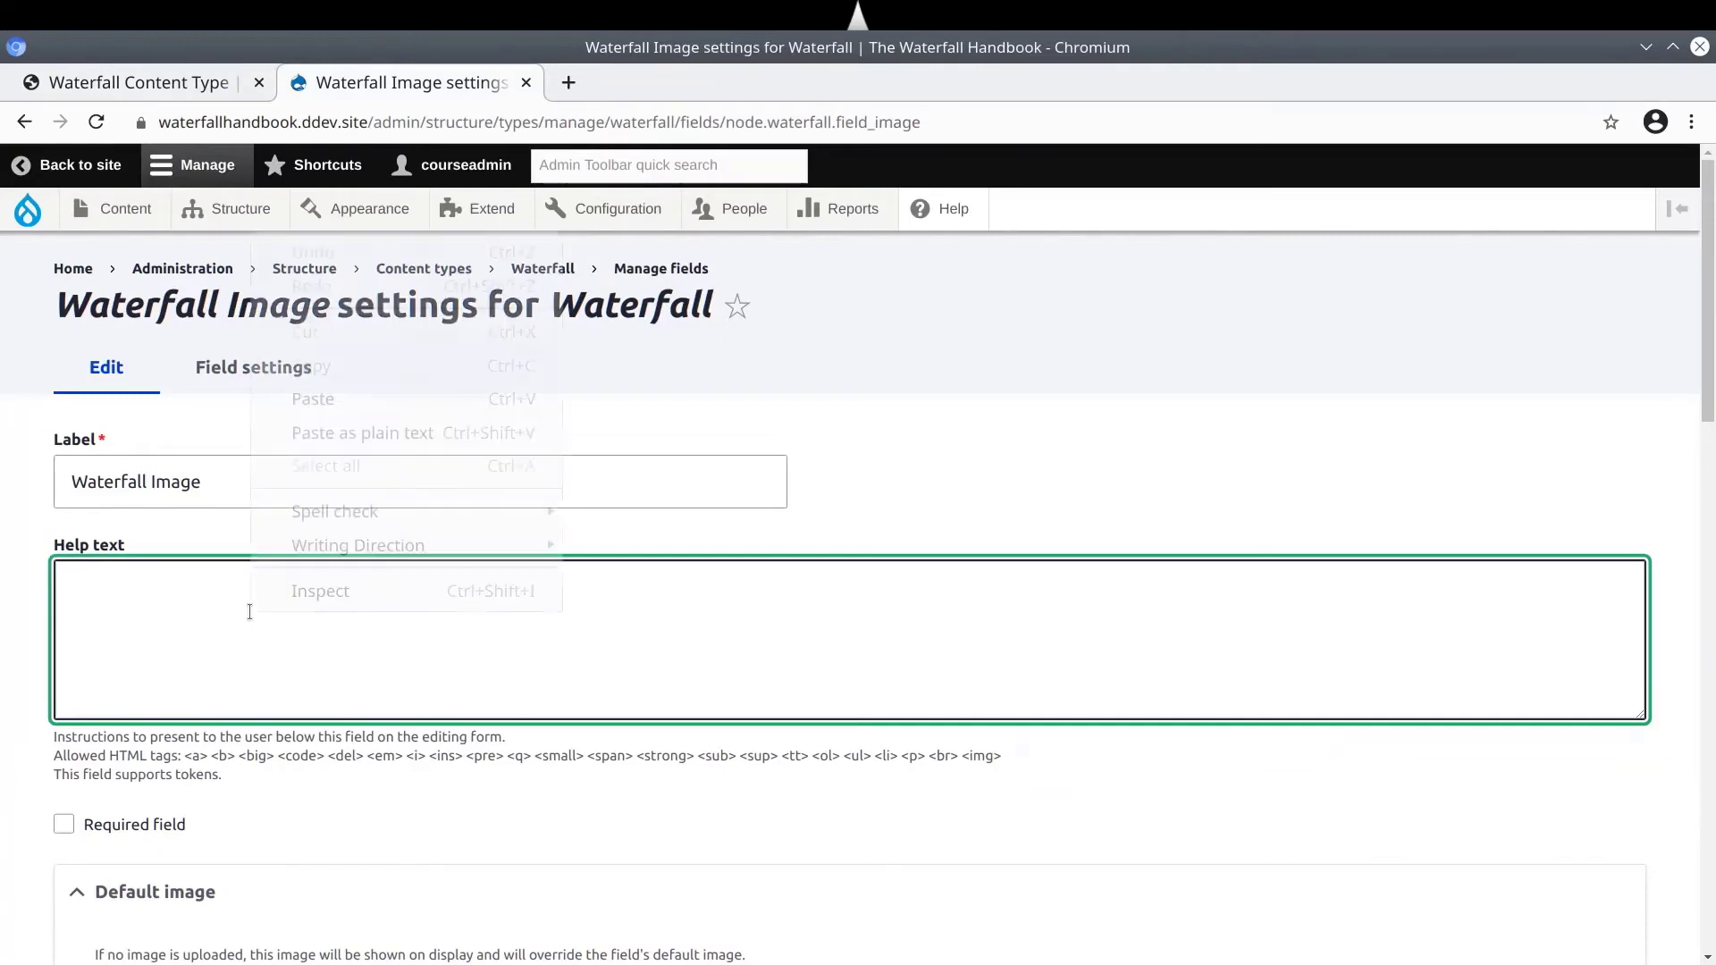
pyautogui.click(313, 399)
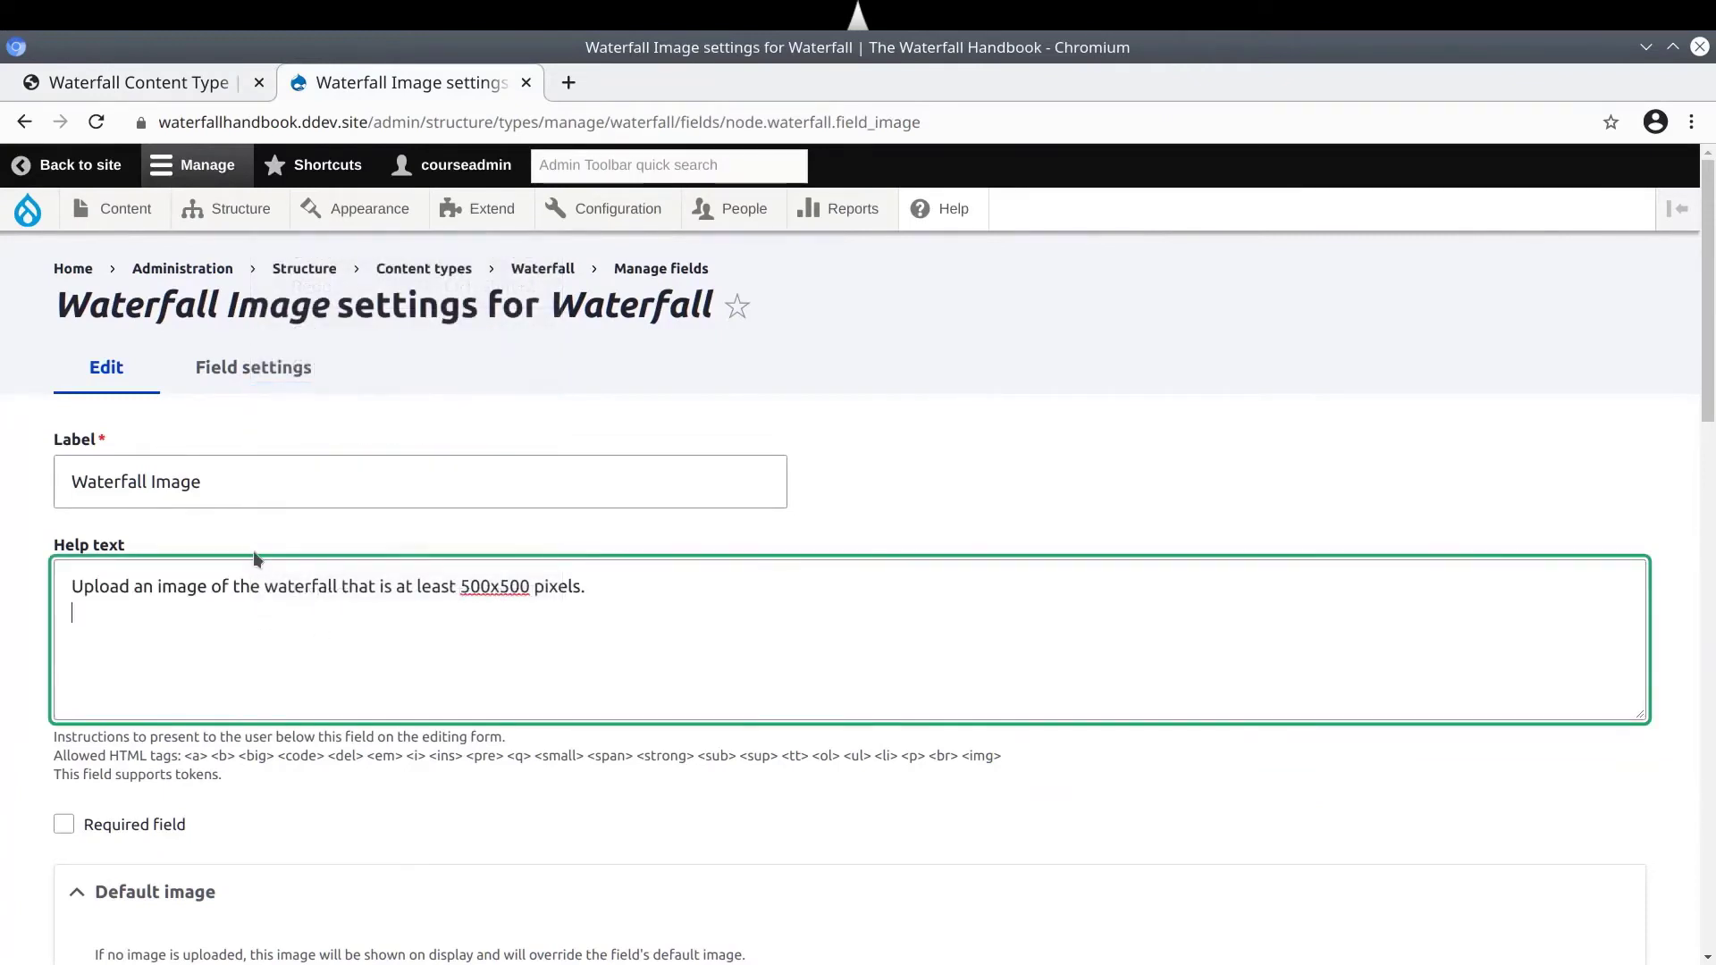
# Check the pasted help text's 'at least 500x500 pixels' wording
pyautogui.moveTo(119, 586); pyautogui.dragTo(628, 586)
pyautogui.click(417, 586)
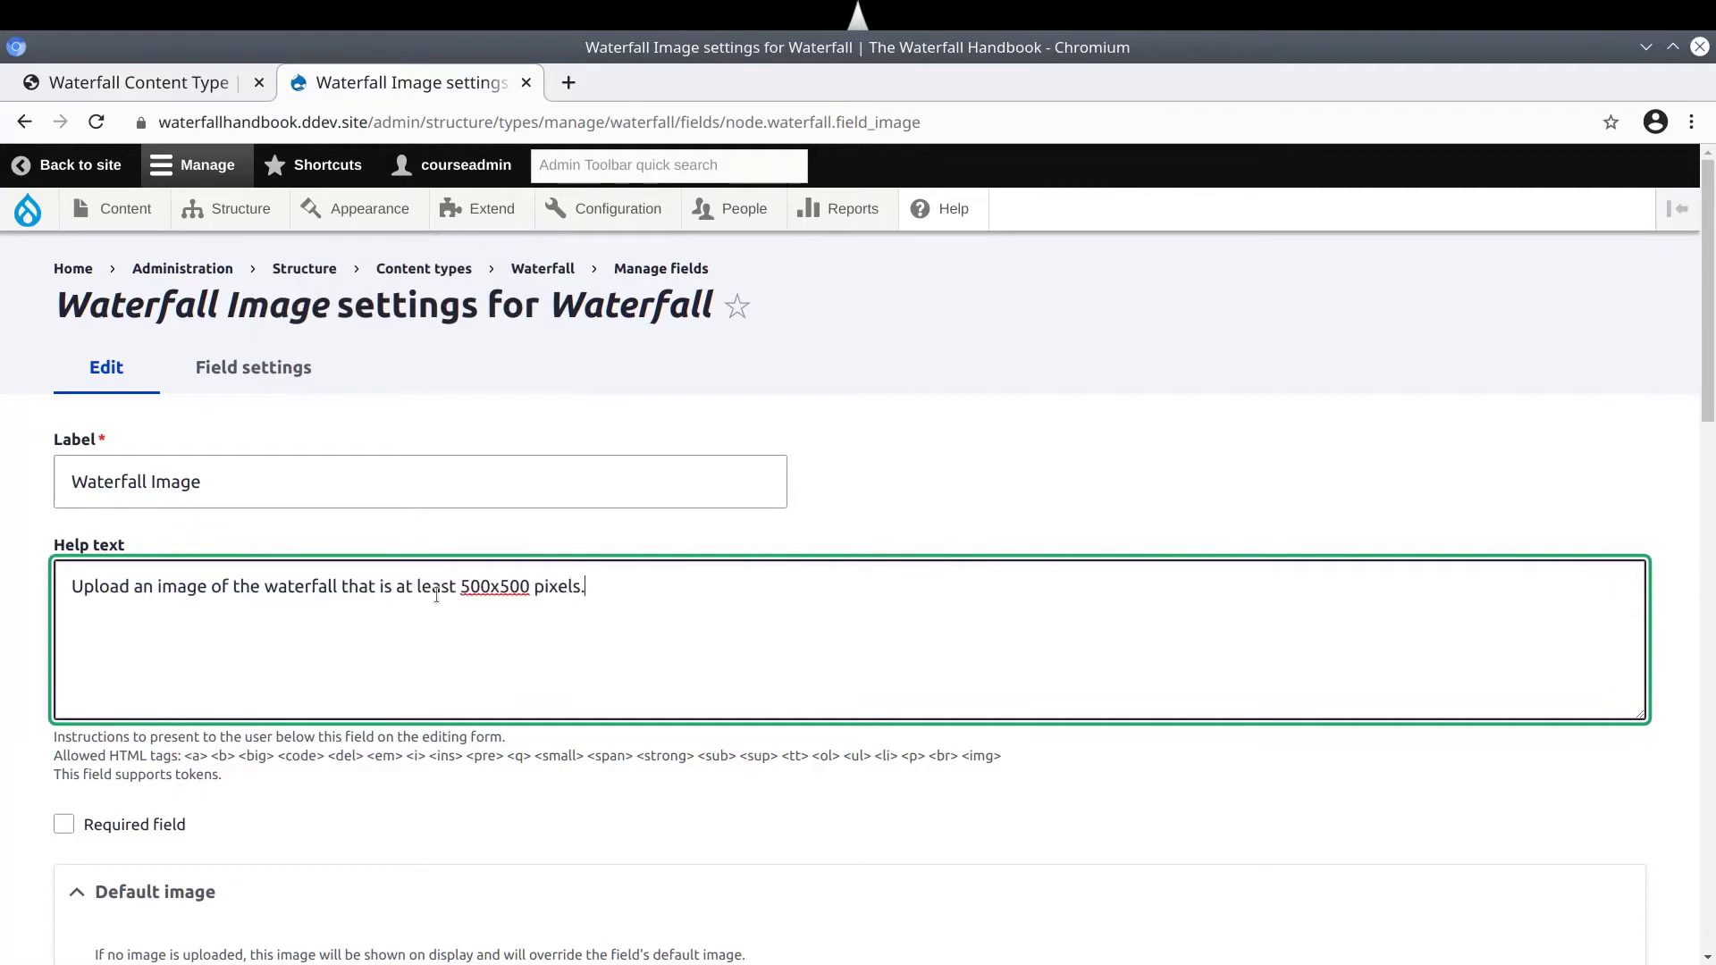
pyautogui.moveTo(417, 586); pyautogui.dragTo(540, 586)
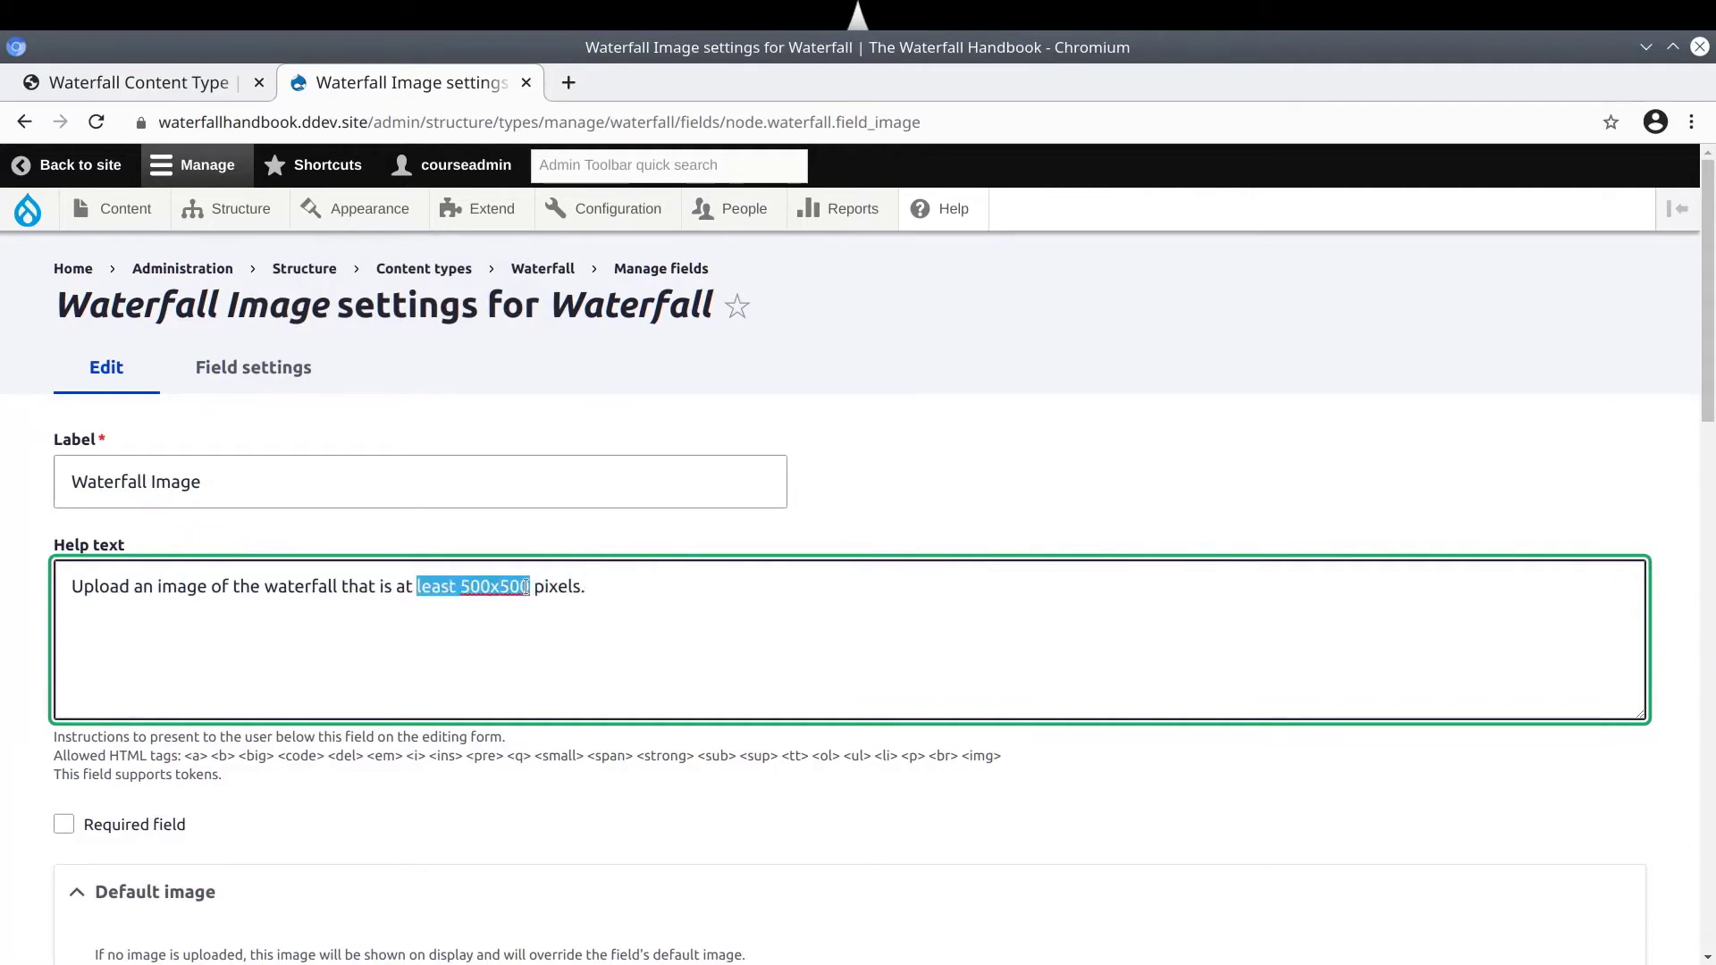
pyautogui.click(613, 586)
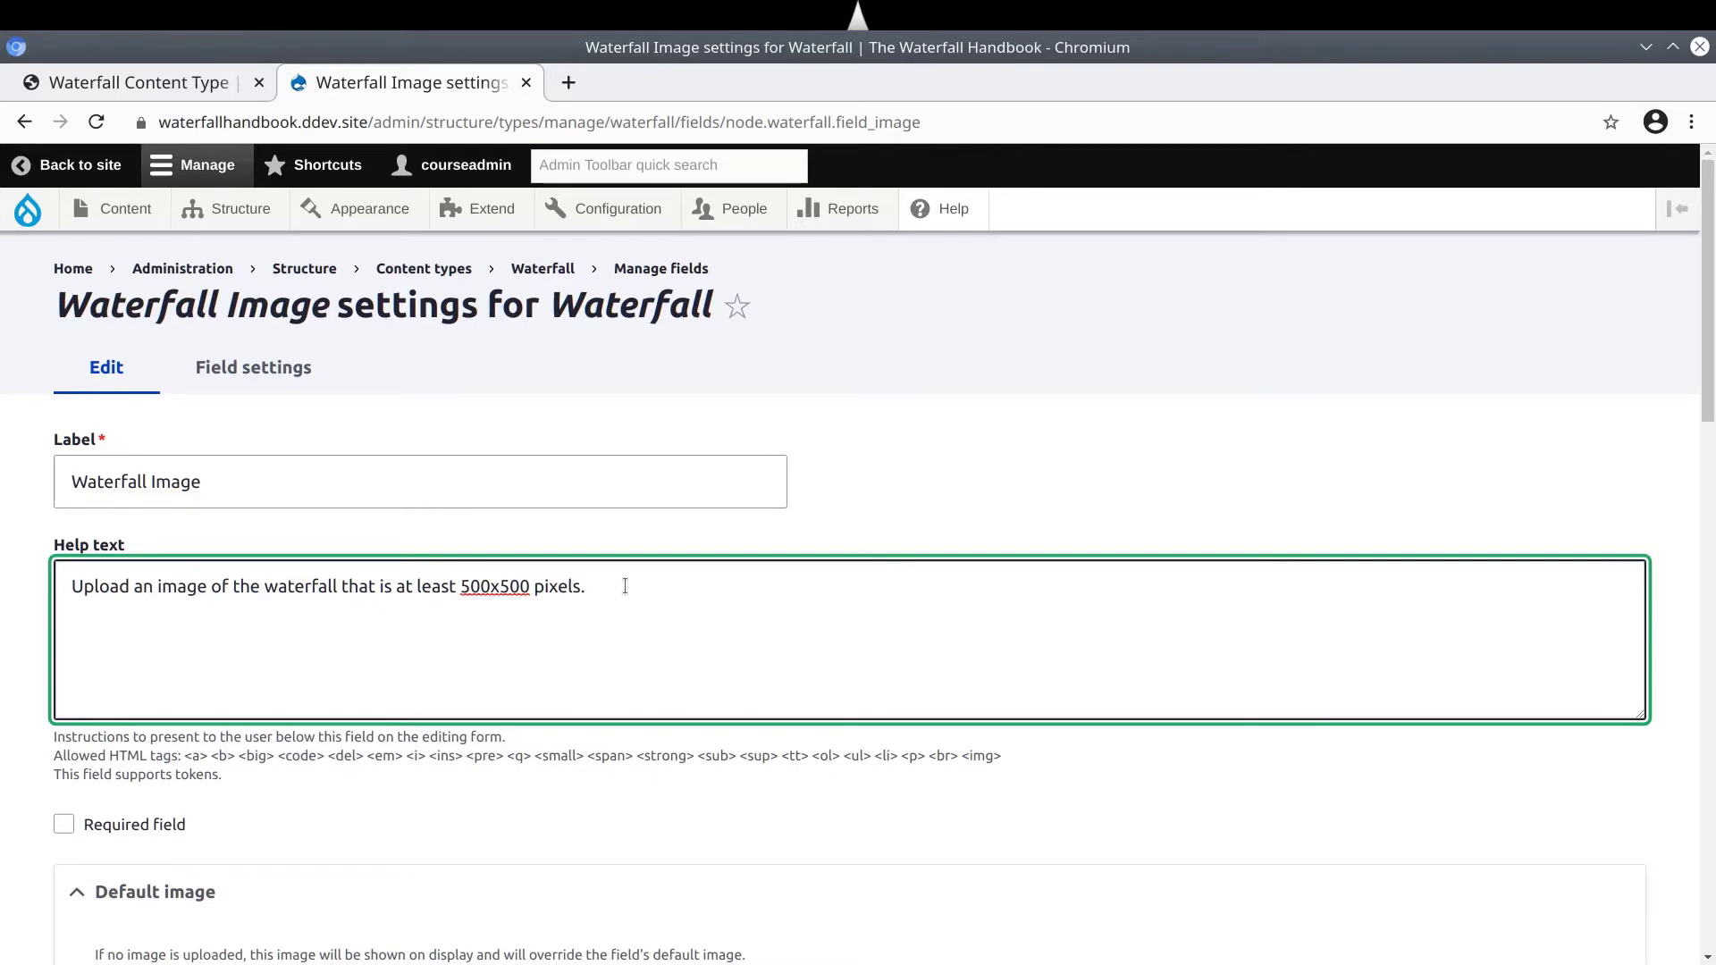
pyautogui.moveTo(415, 587); pyautogui.dragTo(628, 590)
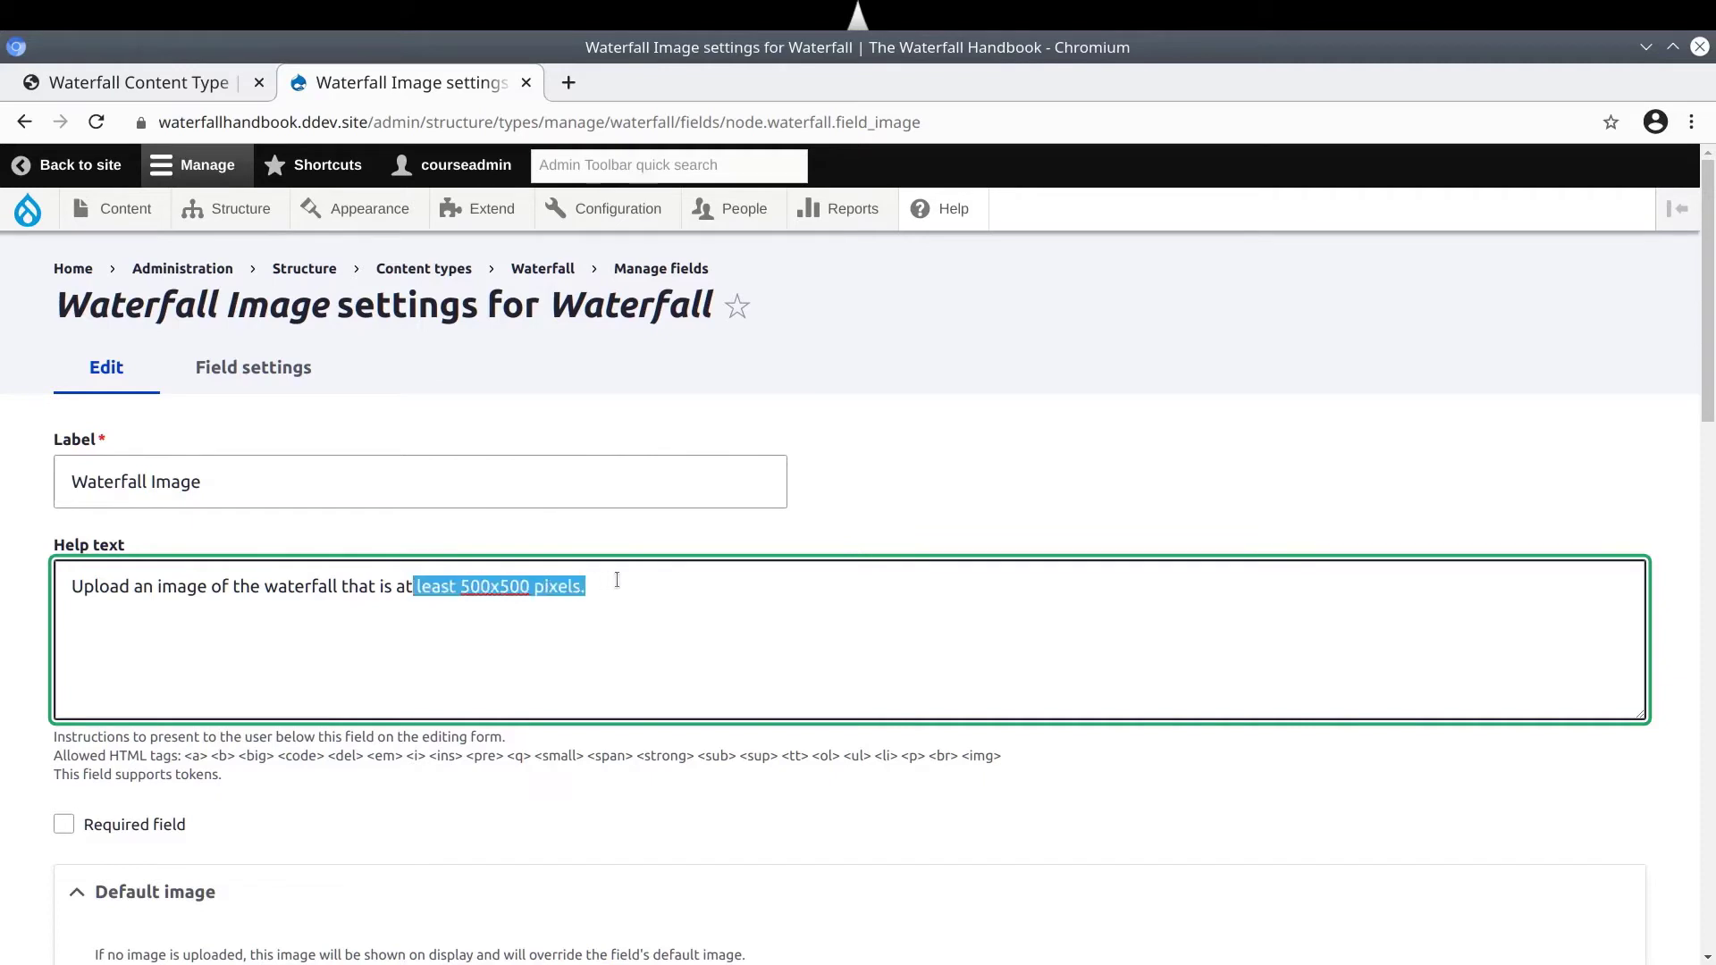
pyautogui.click(628, 591)
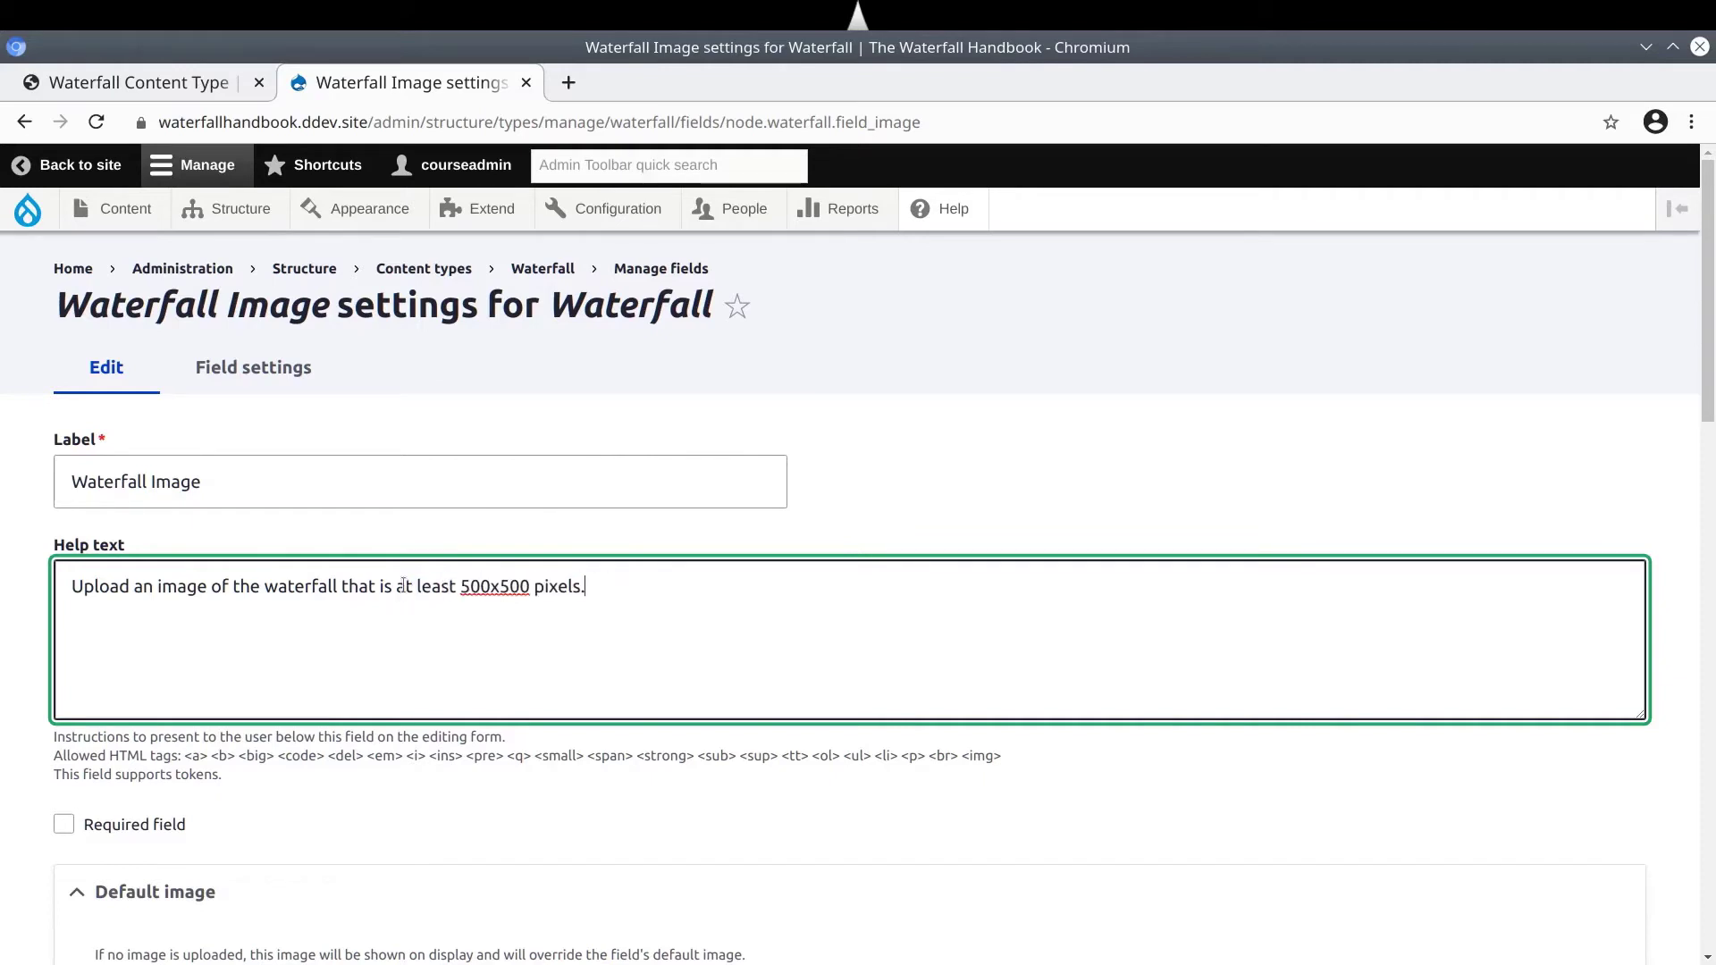
pyautogui.moveTo(414, 587); pyautogui.dragTo(701, 588)
pyautogui.click(720, 590)
# Collapse the Default image section and review the allowed file extensions list
pyautogui.scroll(-4, 681, 599)
pyautogui.scroll(-3, 678, 601)
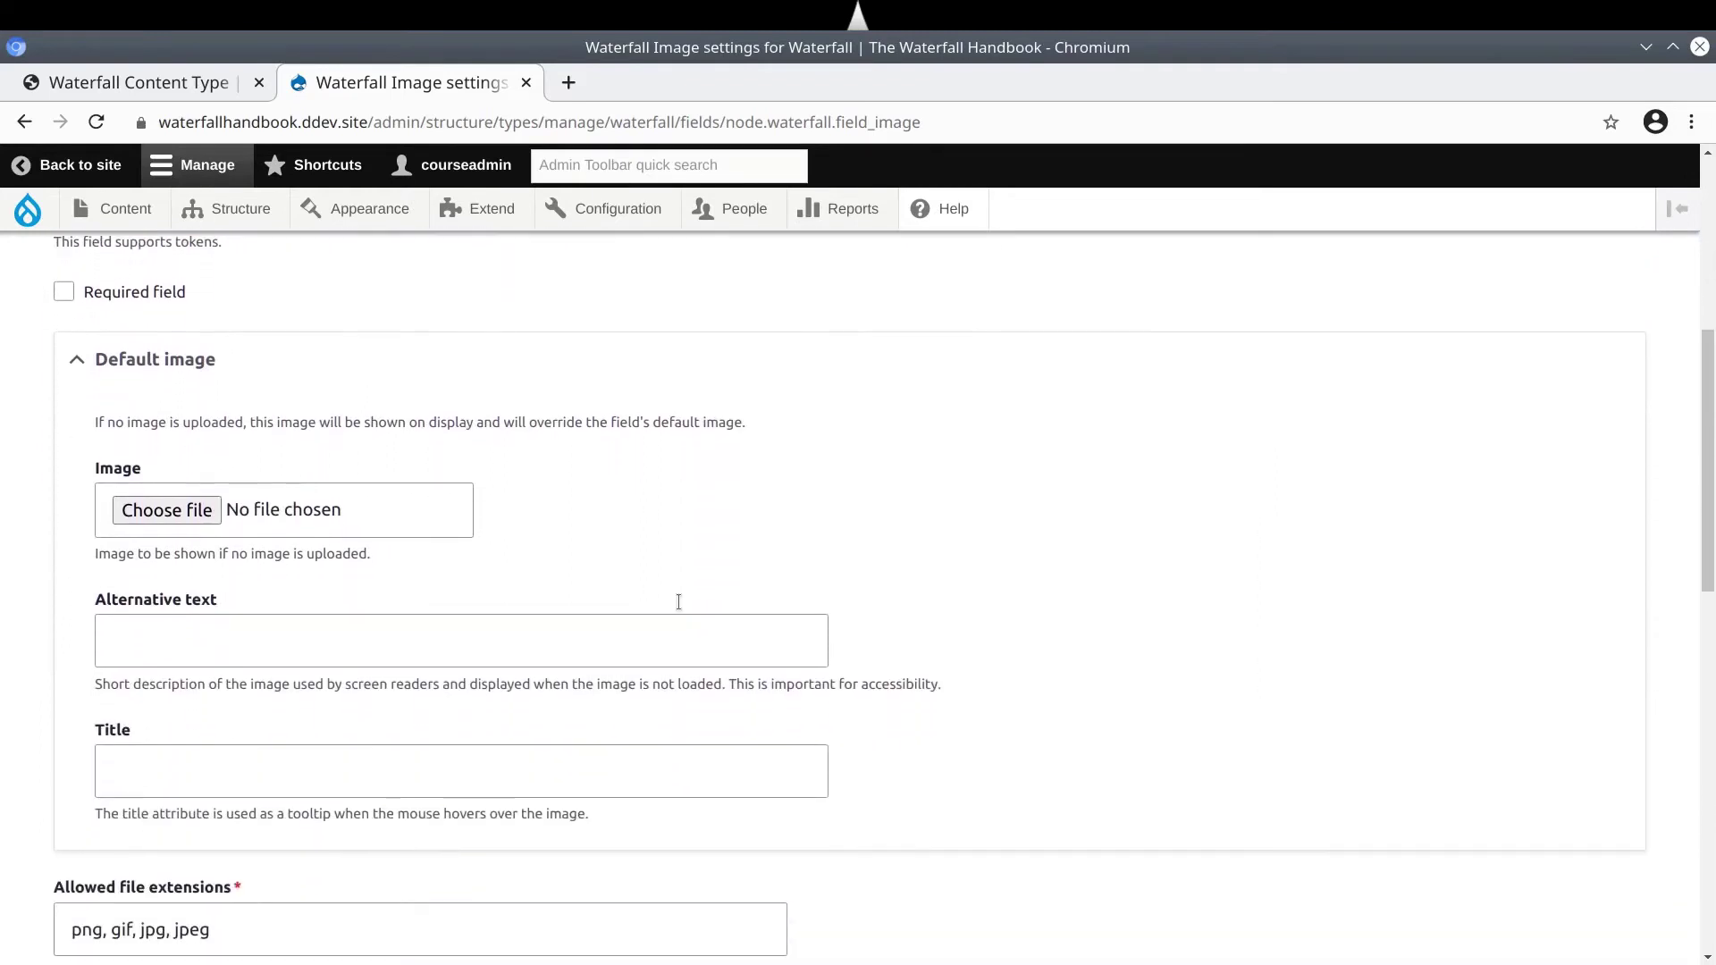
pyautogui.click(191, 372)
pyautogui.click(199, 373)
pyautogui.click(200, 373)
pyautogui.click(76, 465)
pyautogui.moveTo(76, 465); pyautogui.dragTo(342, 468)
pyautogui.click(268, 469)
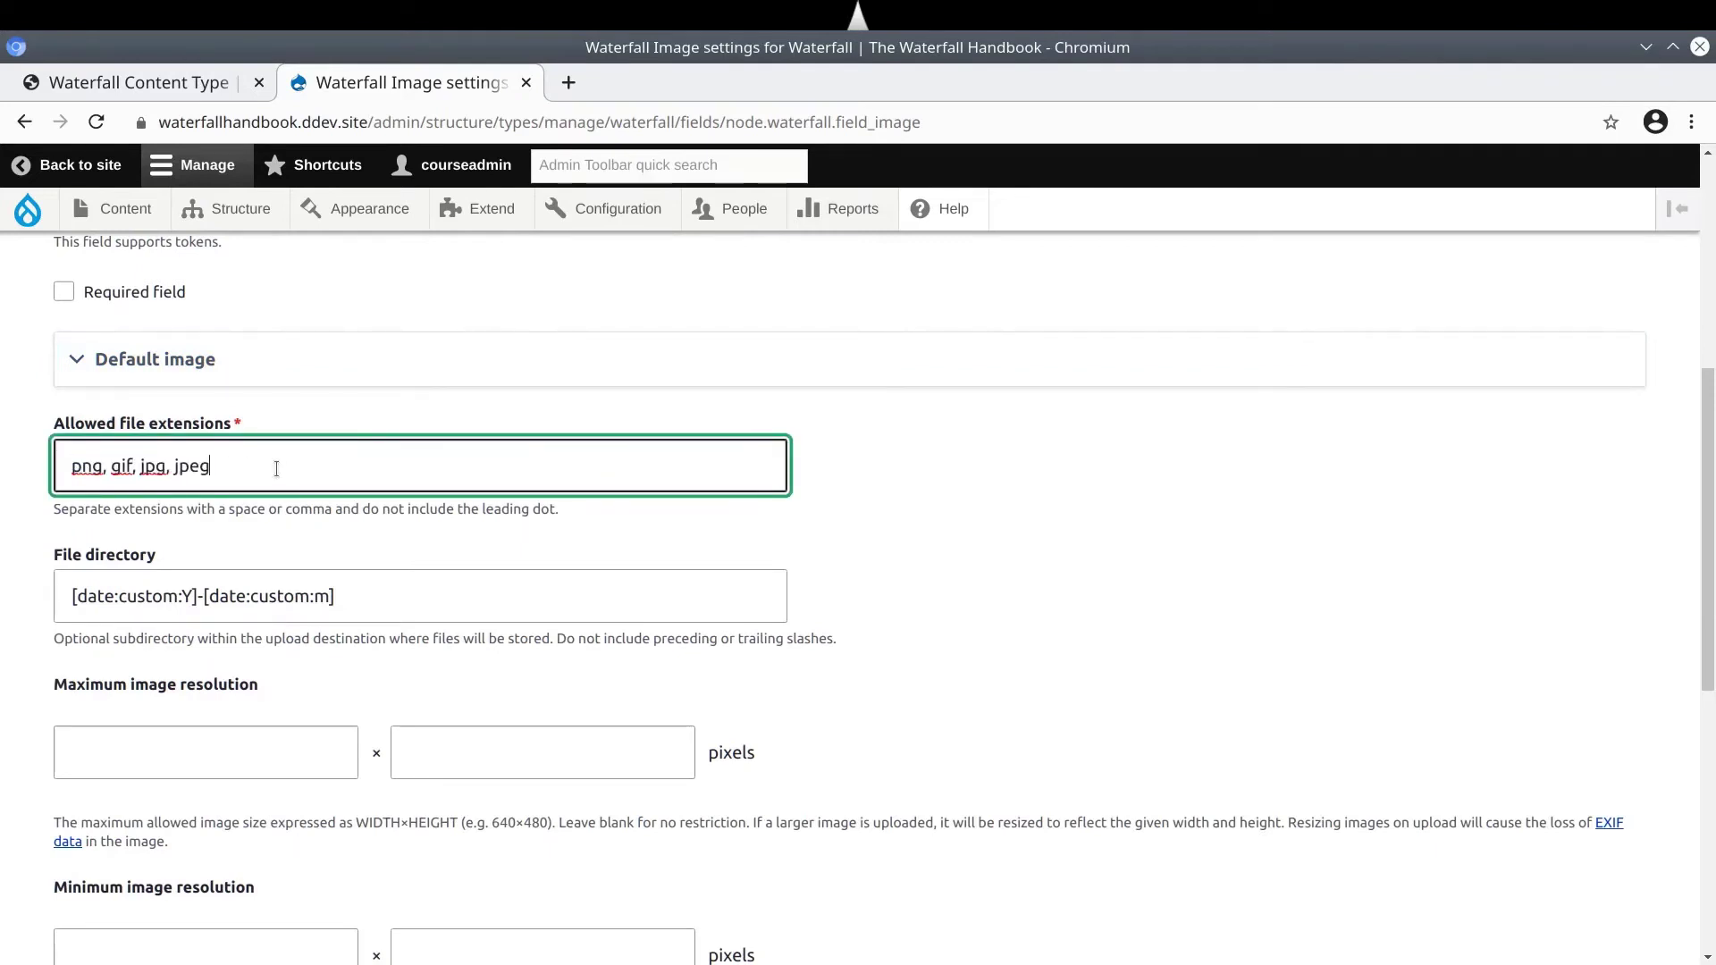
pyautogui.tripleClick(276, 468)
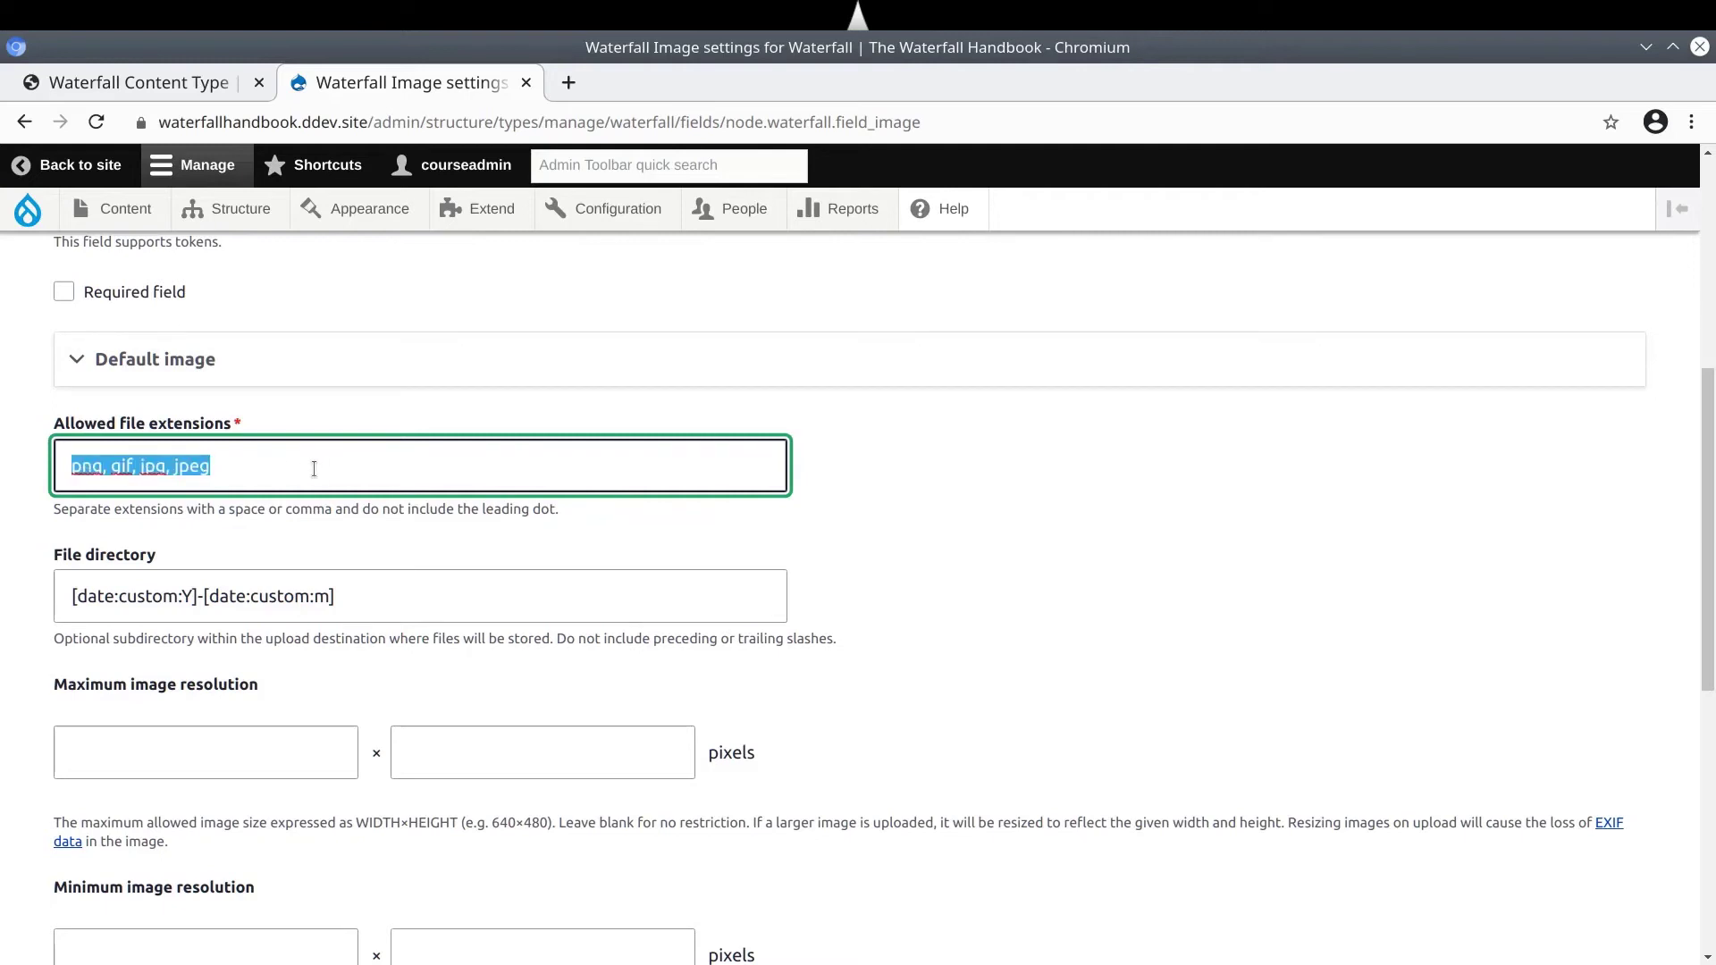
pyautogui.click(272, 507)
# Replace the date-based File directory with images/waterfall
pyautogui.scroll(-1, 273, 508)
pyautogui.click(393, 536)
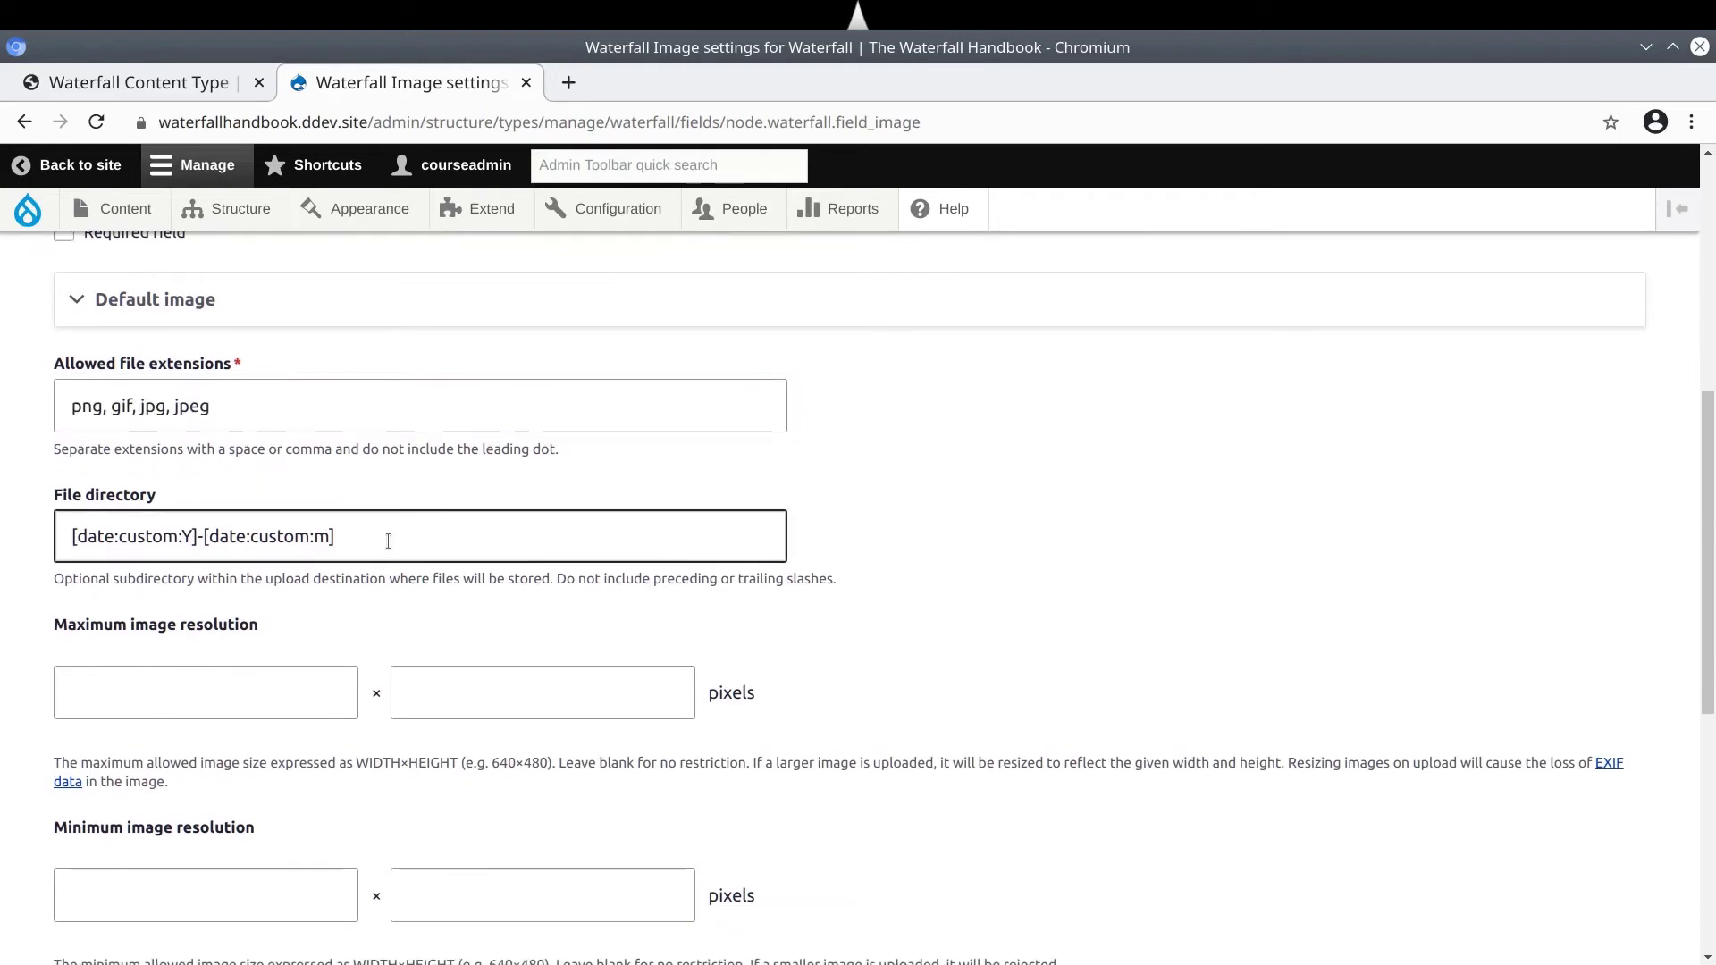
pyautogui.tripleClick(341, 535)
pyautogui.scroll(-1, 398, 515)
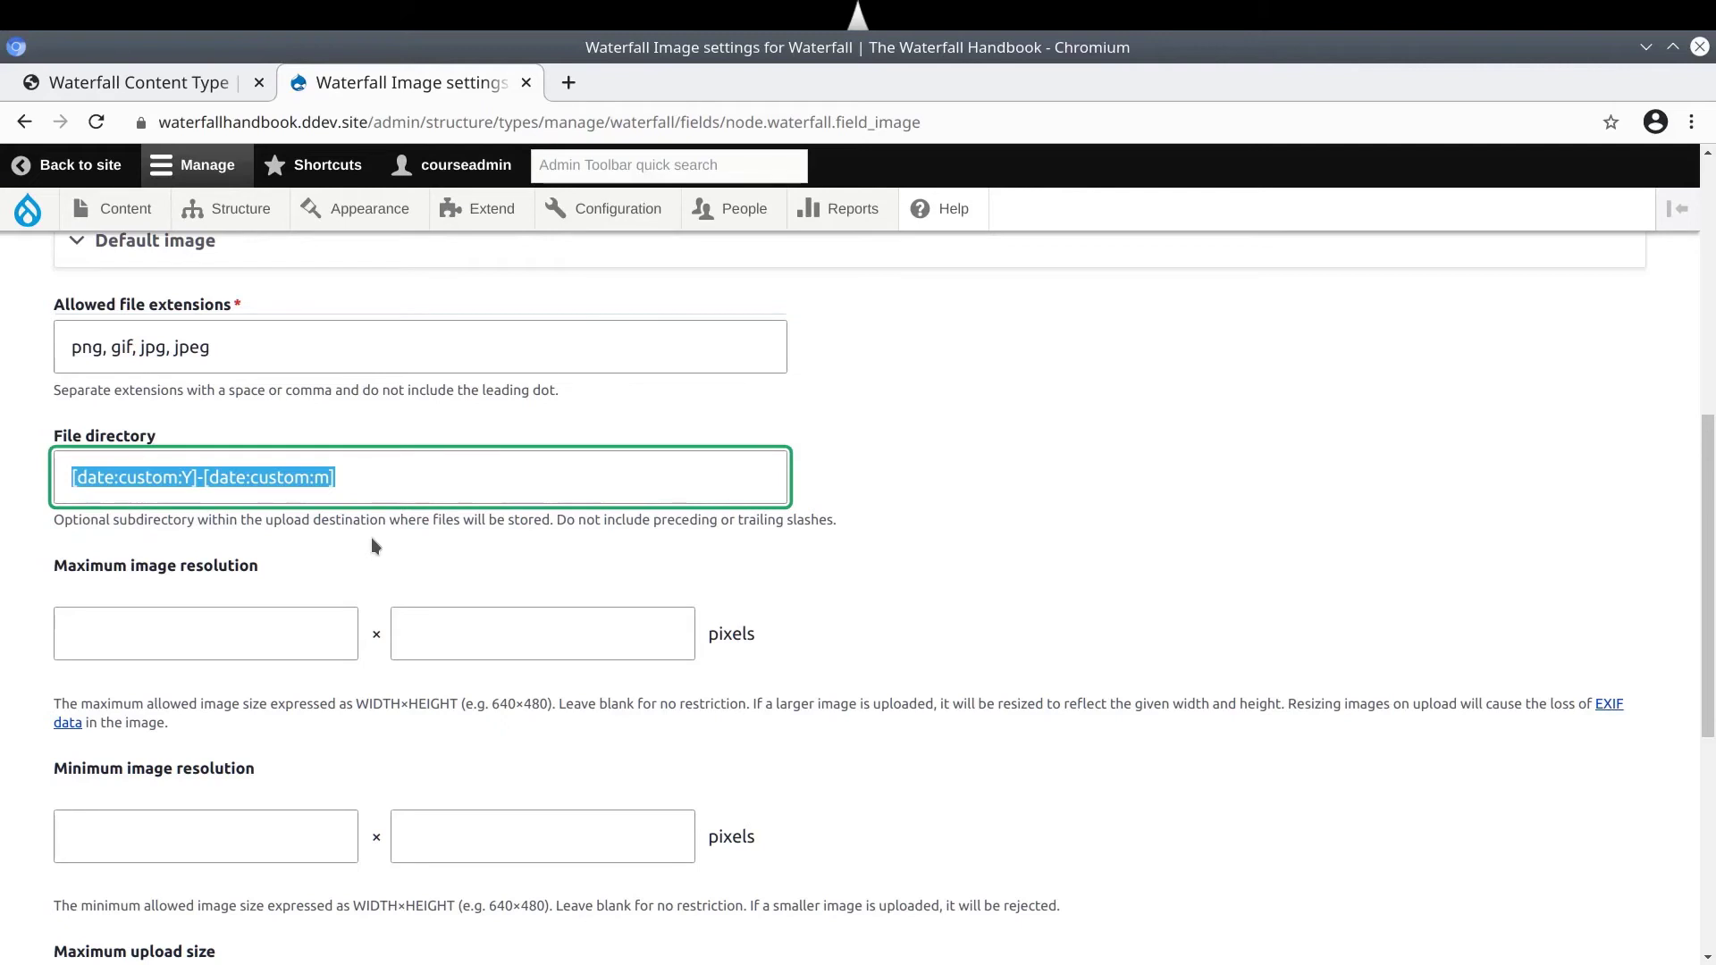
pyautogui.press('BackSpace')
pyautogui.write('images')
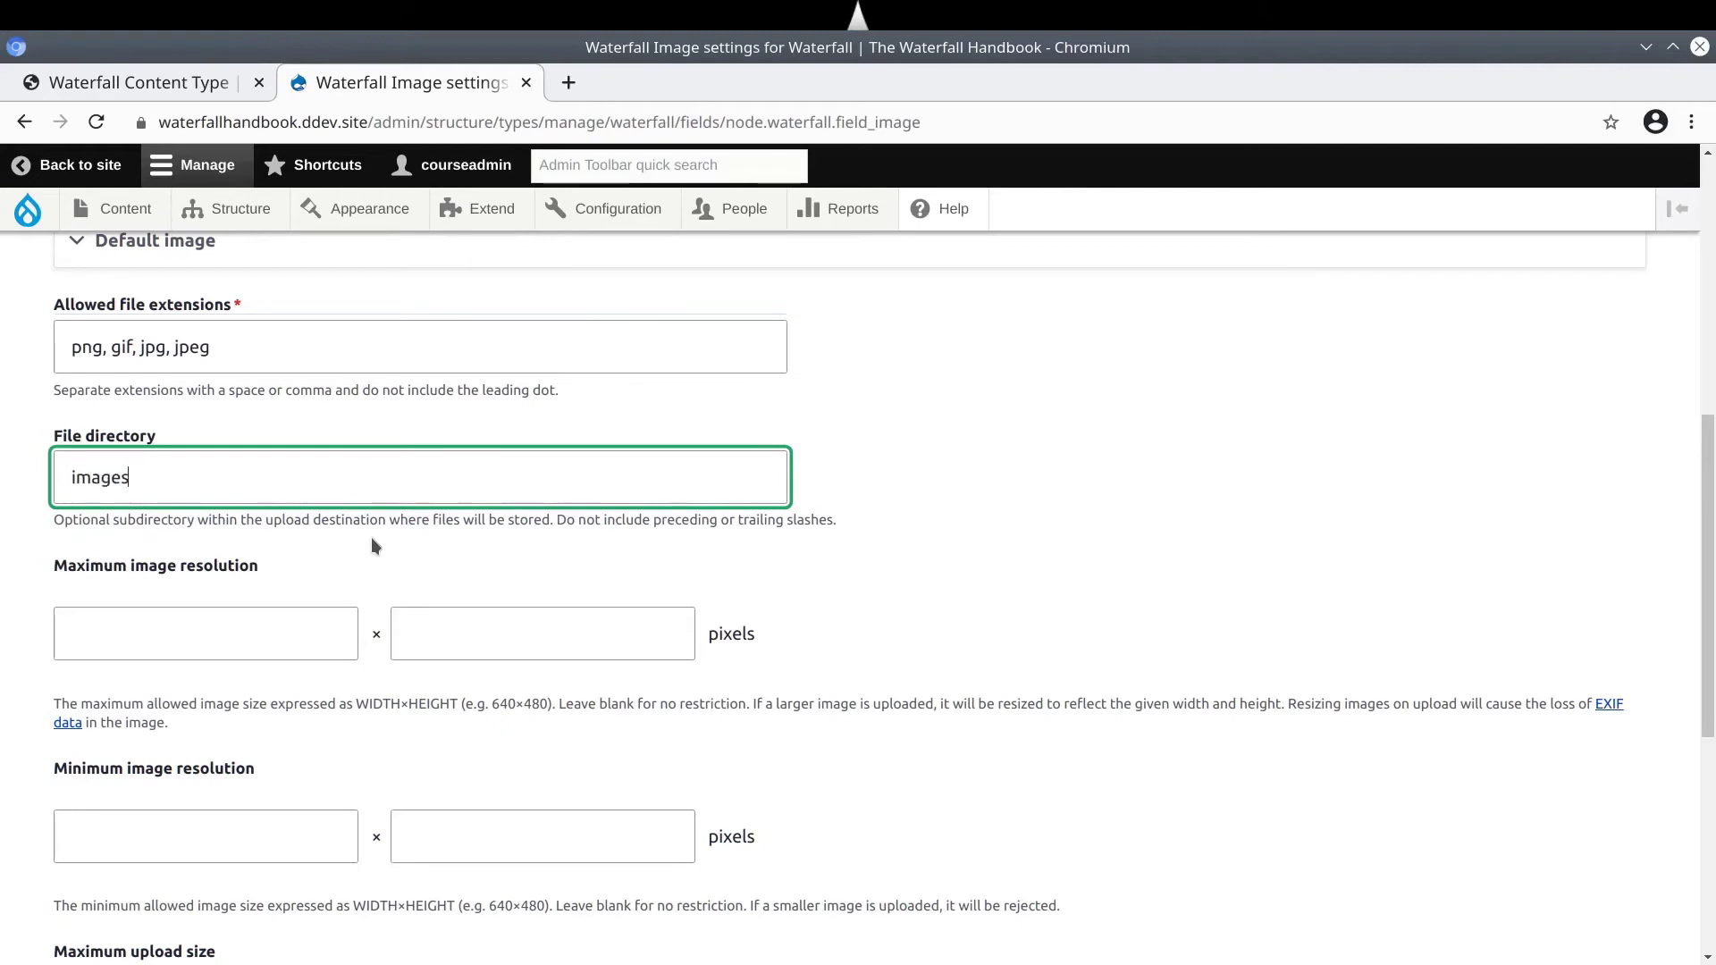
pyautogui.write('/waterfall')
pyautogui.moveTo(558, 522); pyautogui.dragTo(894, 537)
pyautogui.moveTo(565, 520); pyautogui.dragTo(815, 529)
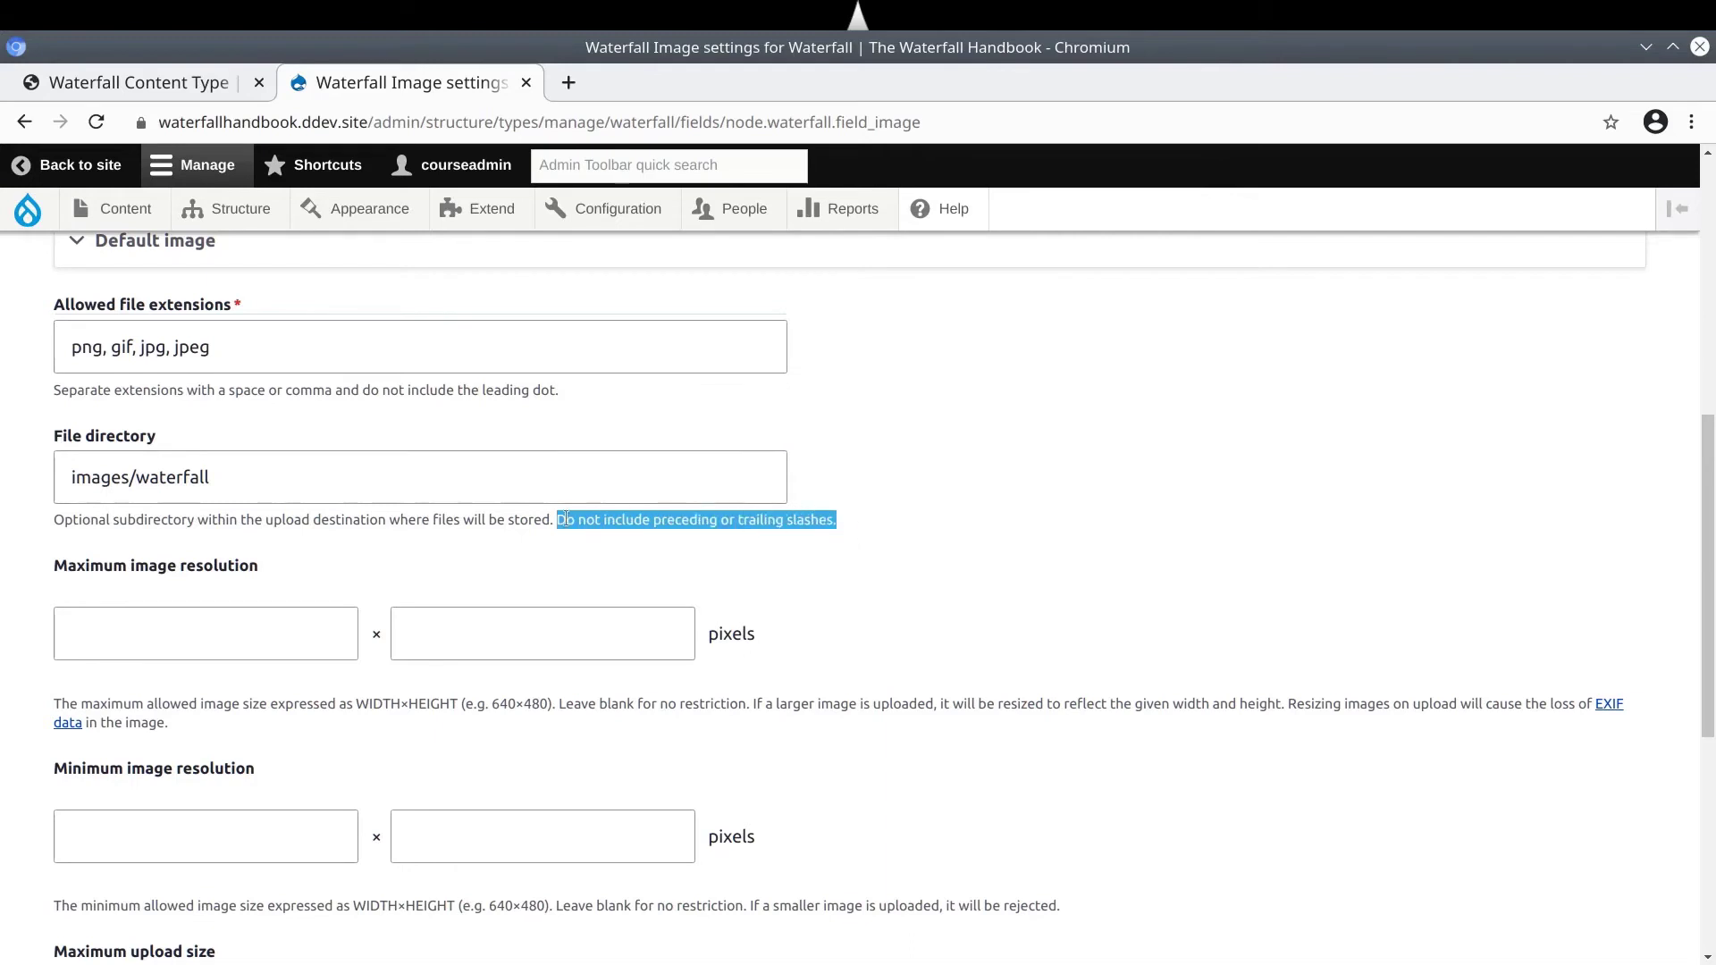
pyautogui.moveTo(566, 520); pyautogui.dragTo(849, 522)
pyautogui.click(849, 522)
pyautogui.click(115, 632)
# Set the minimum image resolution to 500 × 500 pixels
pyautogui.click(114, 632)
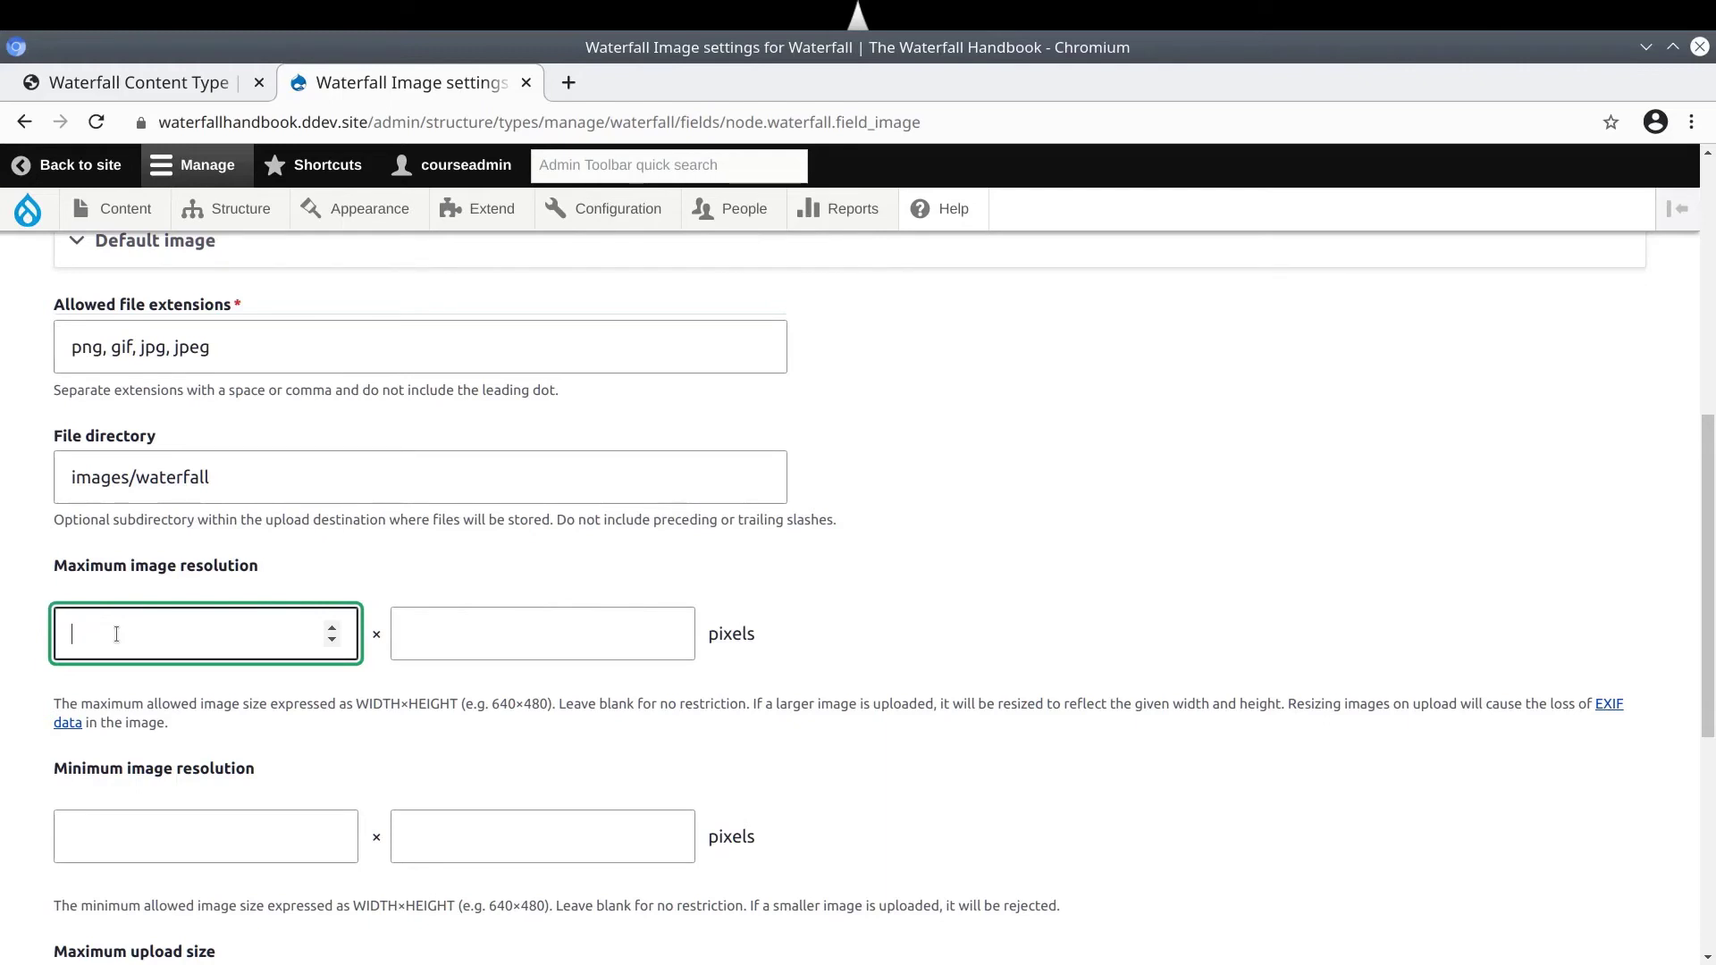
pyautogui.scroll(-5, 116, 633)
pyautogui.scroll(1, 116, 641)
pyautogui.moveTo(68, 593); pyautogui.dragTo(276, 600)
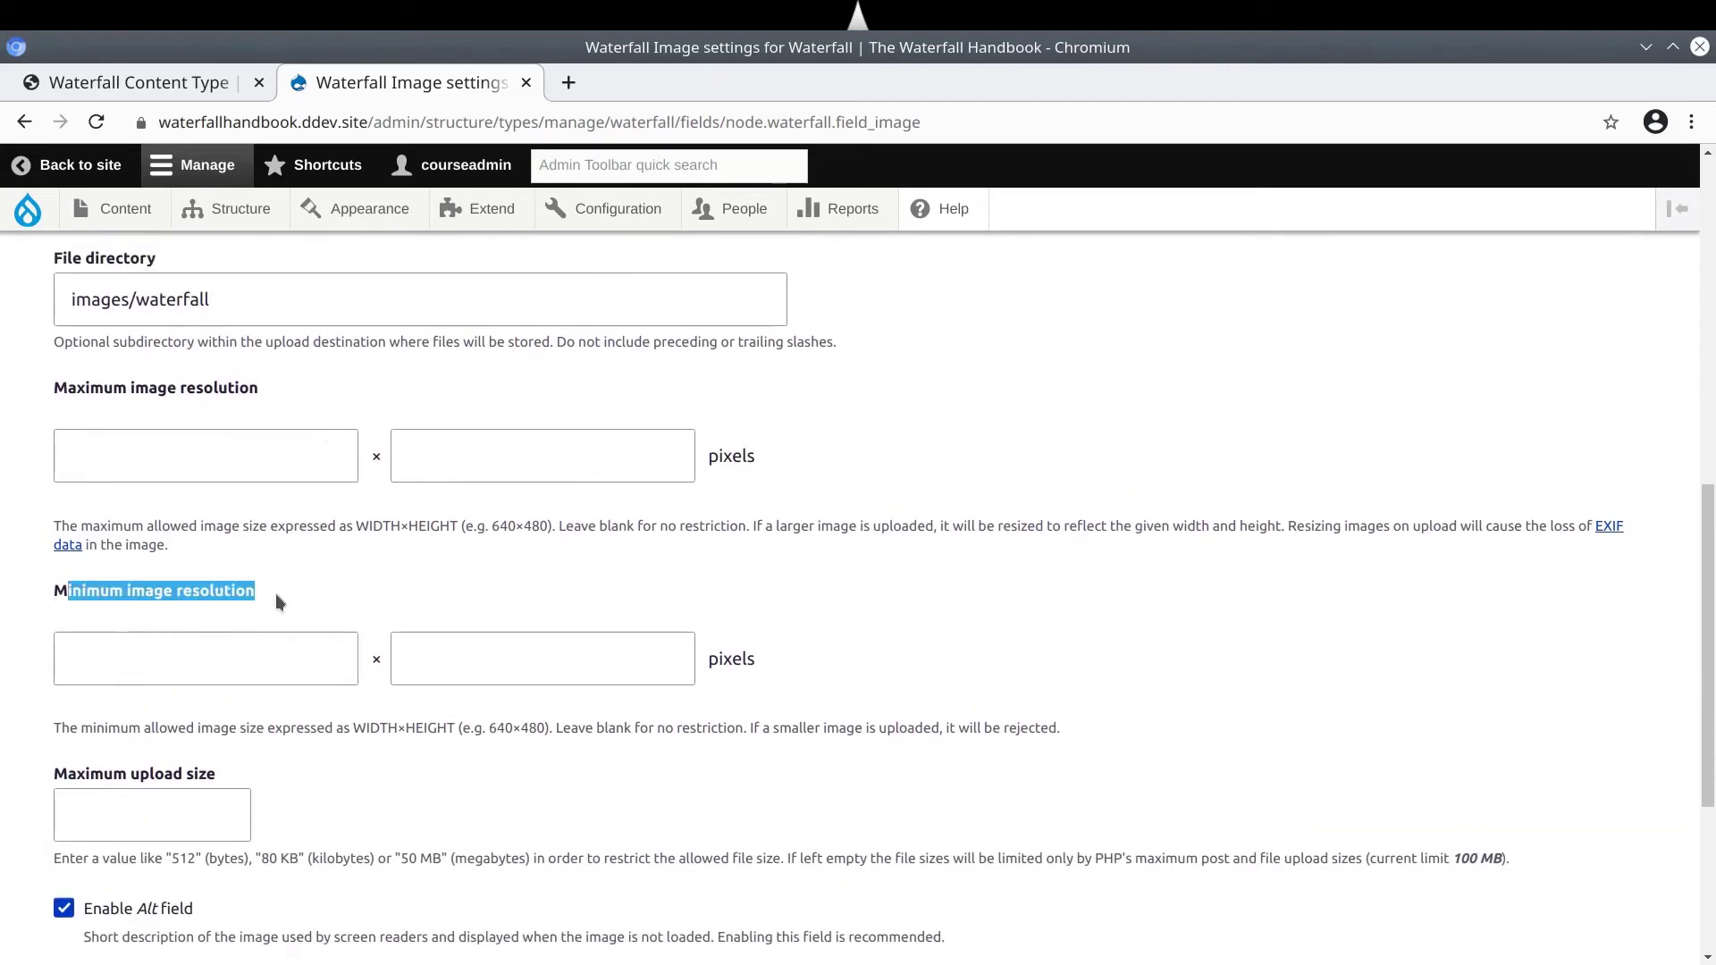
pyautogui.click(150, 643)
pyautogui.press('Tab')
pyautogui.click(222, 656)
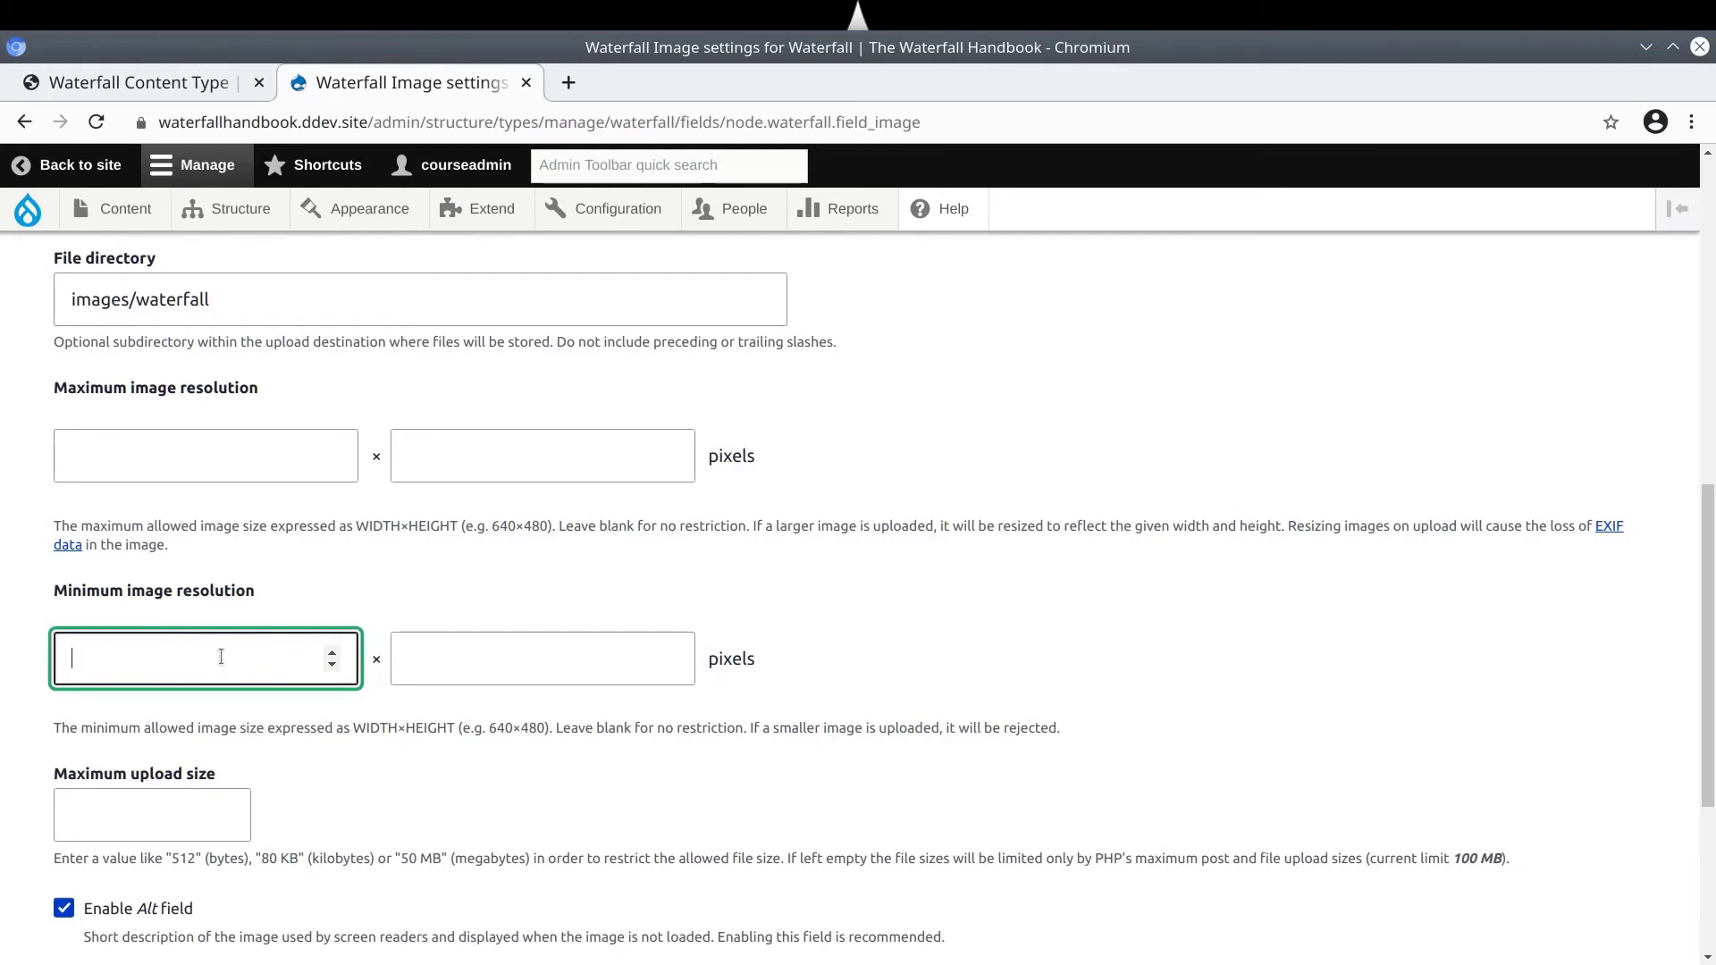
pyautogui.write('500')
pyautogui.press('Tab')
pyautogui.write('500')
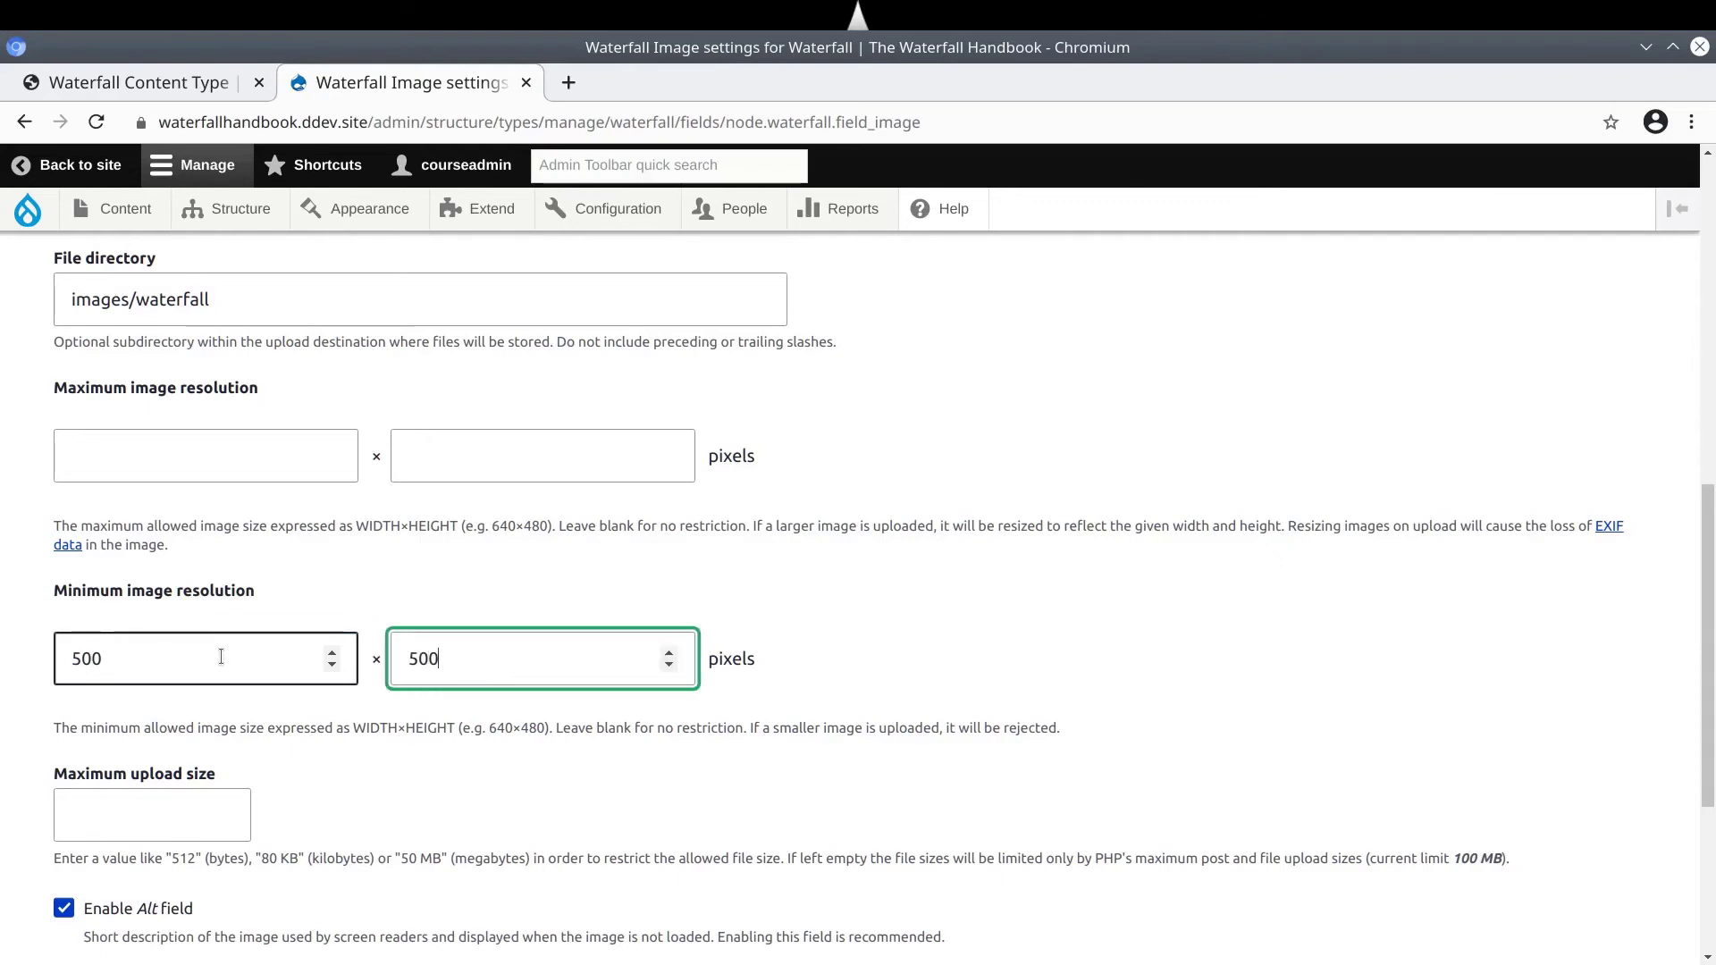
# Set Maximum upload size to 64 MB, keep Alt text enabled and required, and save settings
pyautogui.scroll(-2, 524, 668)
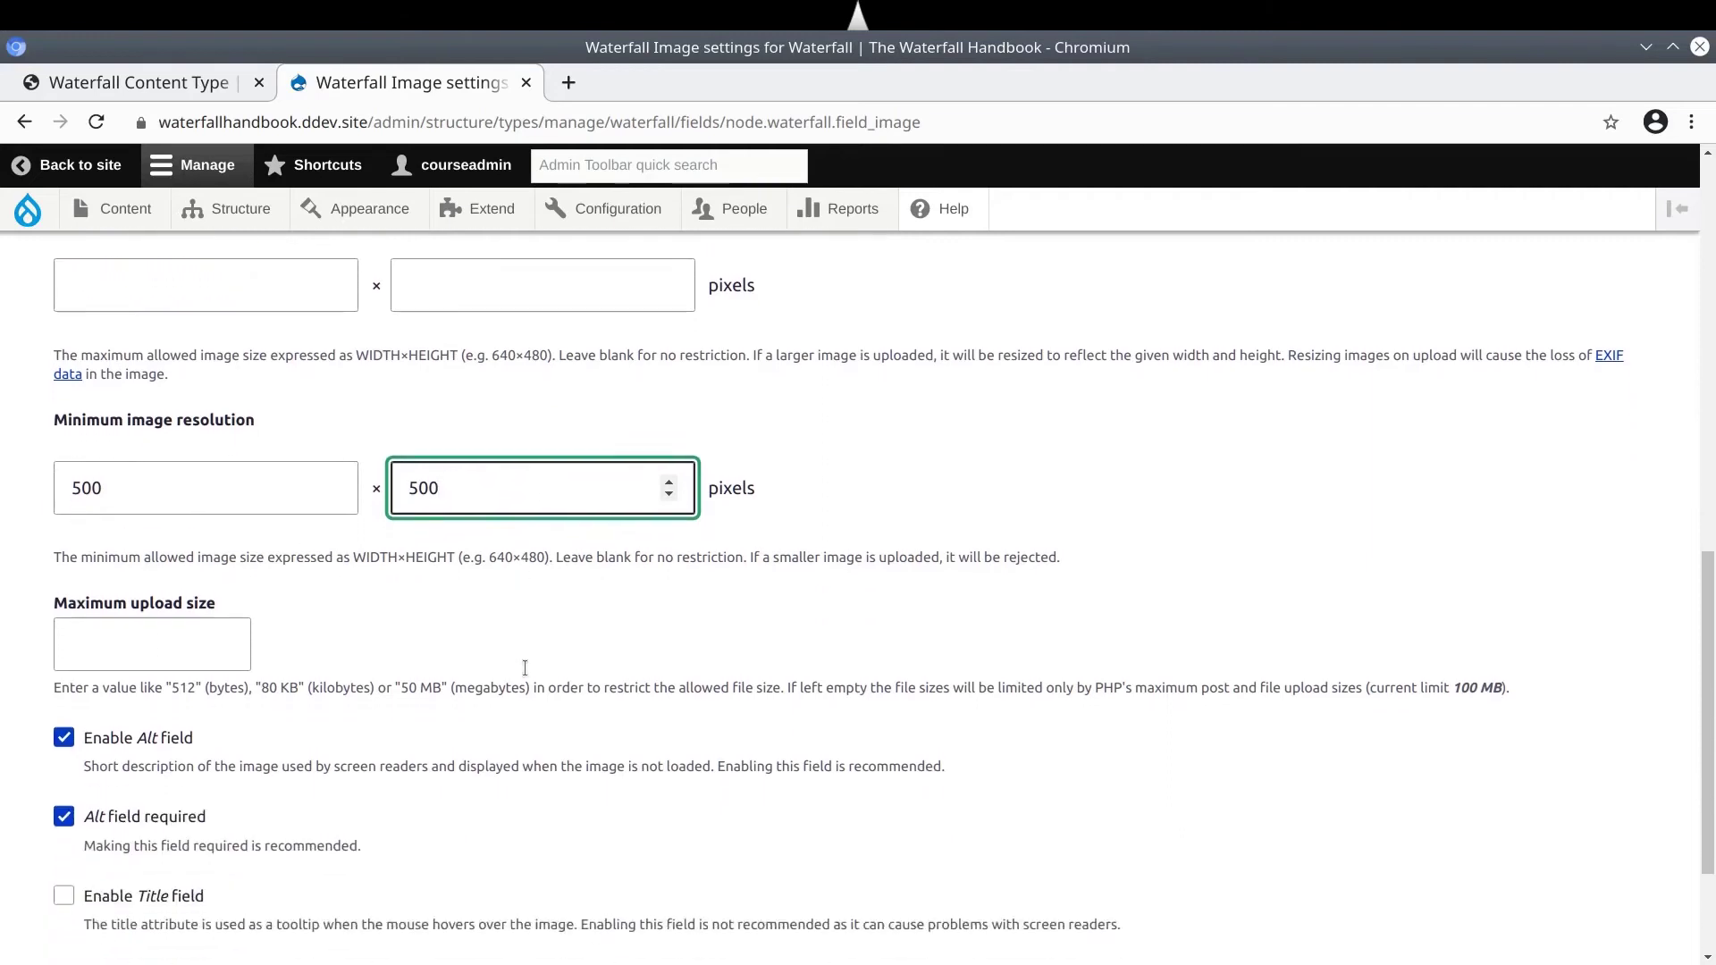
pyautogui.click(186, 643)
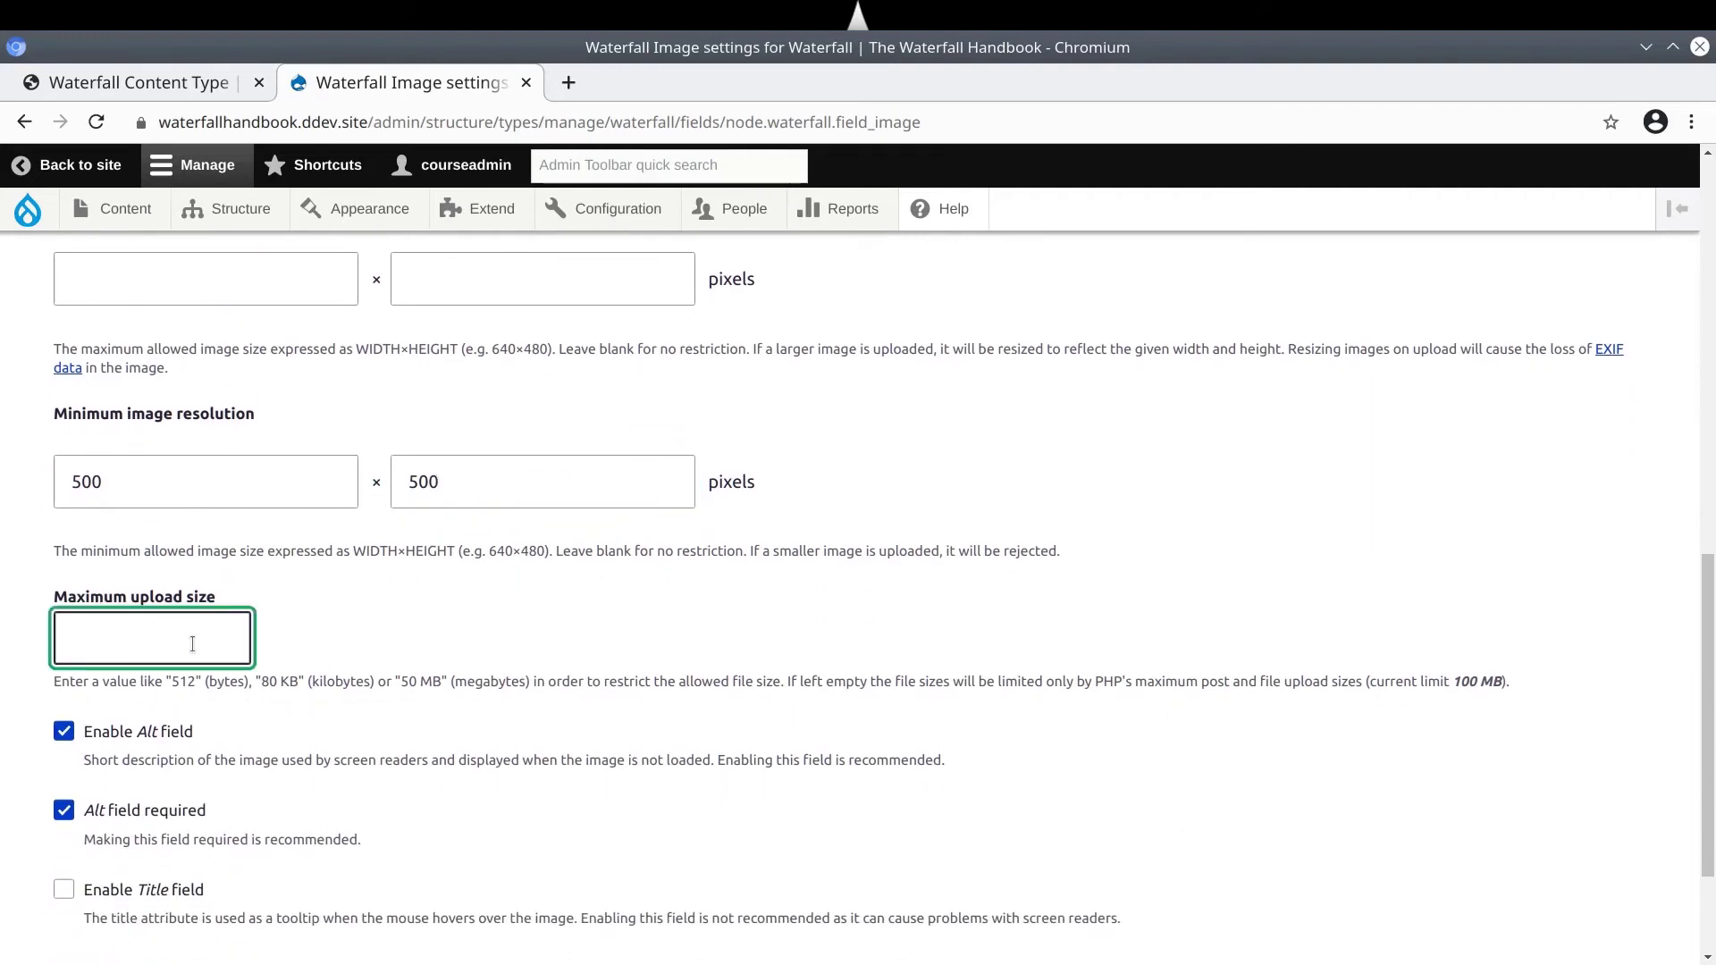
pyautogui.write('64 MB')
pyautogui.scroll(-4, 98, 566)
pyautogui.moveTo(94, 556); pyautogui.dragTo(181, 561)
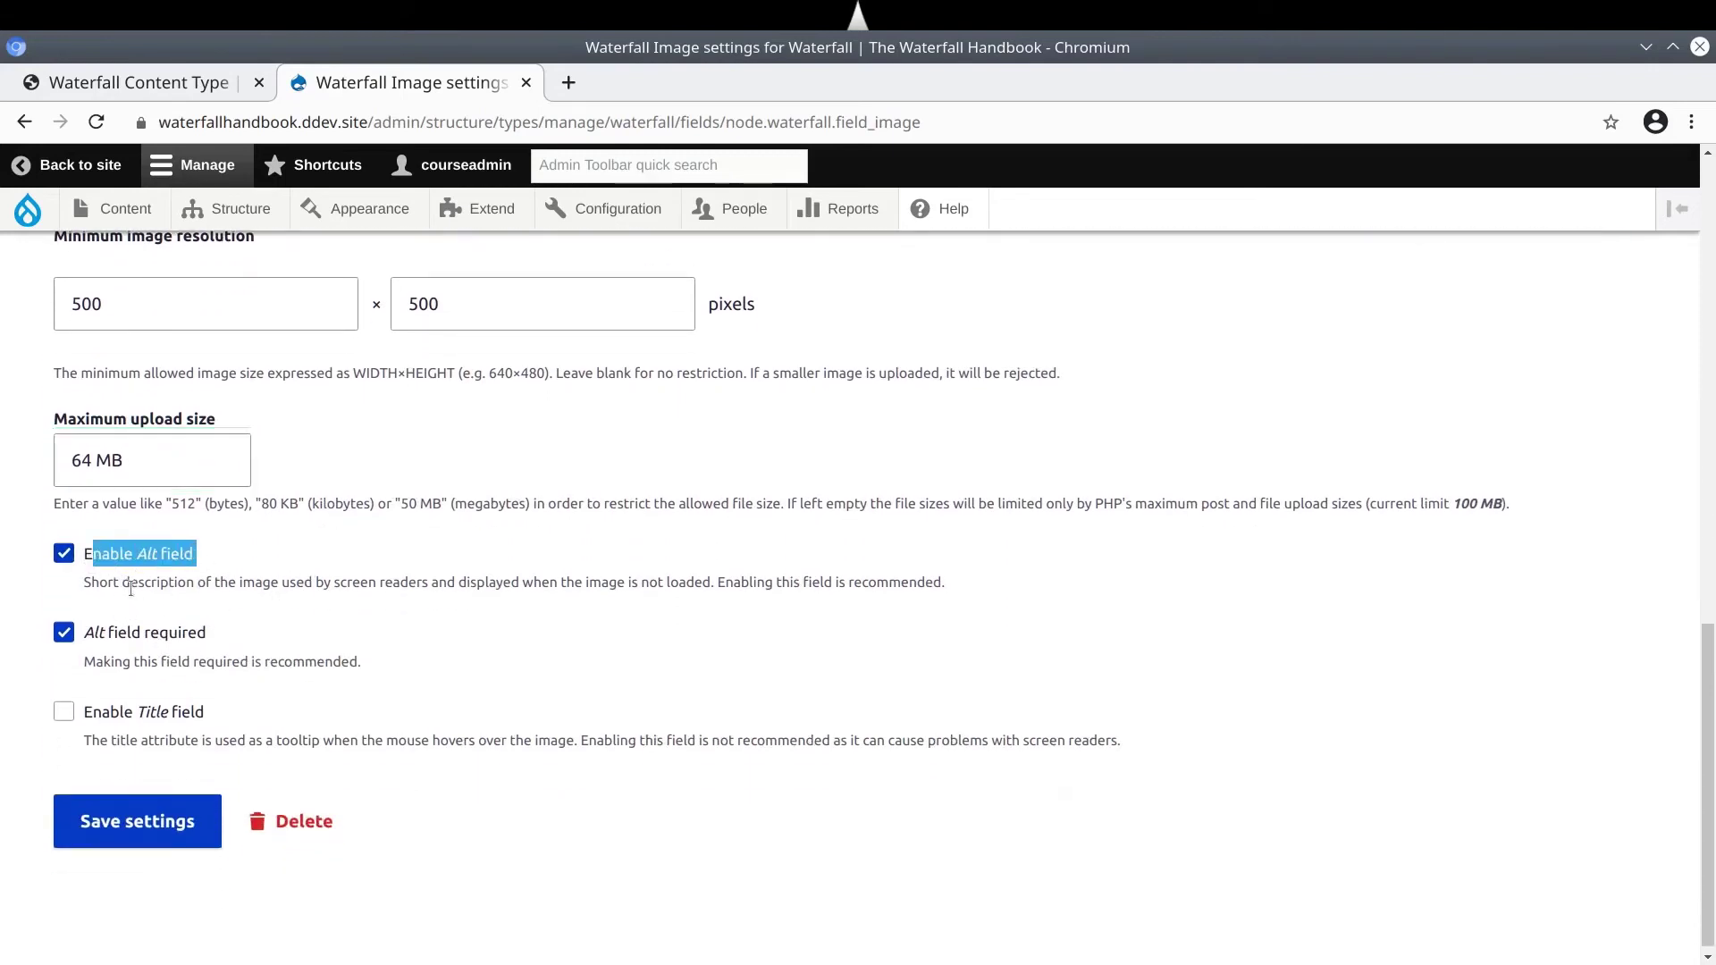
pyautogui.moveTo(223, 556); pyautogui.dragTo(105, 577)
pyautogui.moveTo(220, 637)
pyautogui.mouseDown()
pyautogui.moveTo(82, 641)
pyautogui.moveTo(216, 634)
pyautogui.mouseUp()
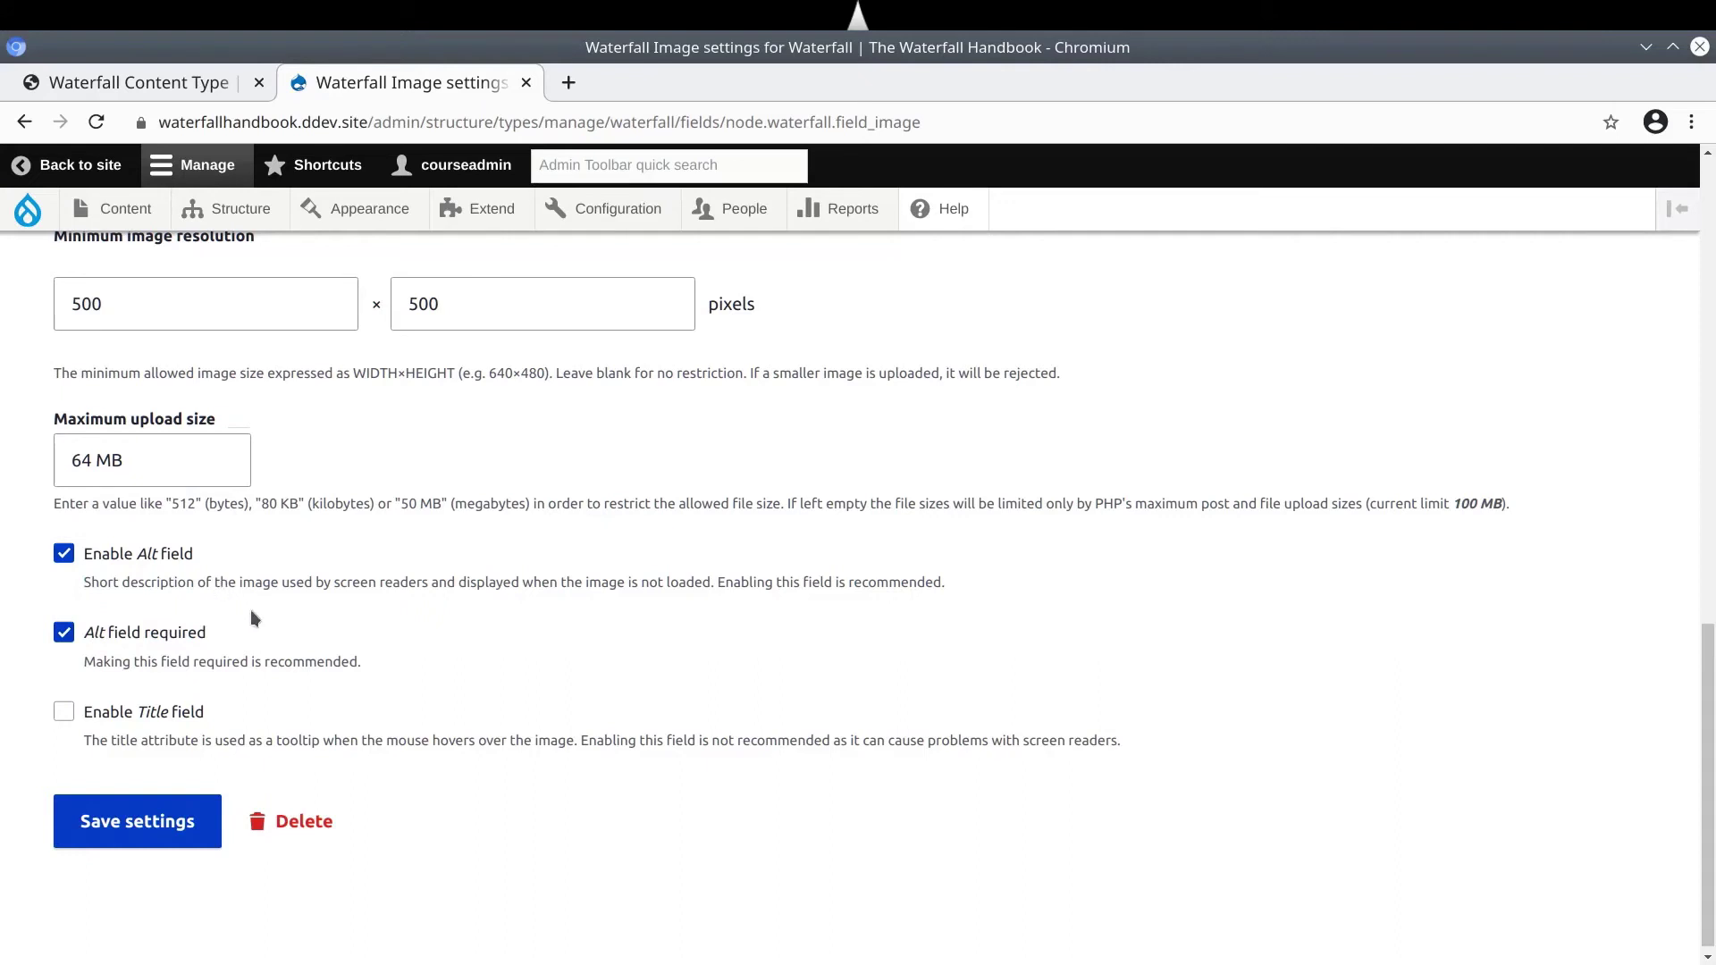
pyautogui.click(158, 832)
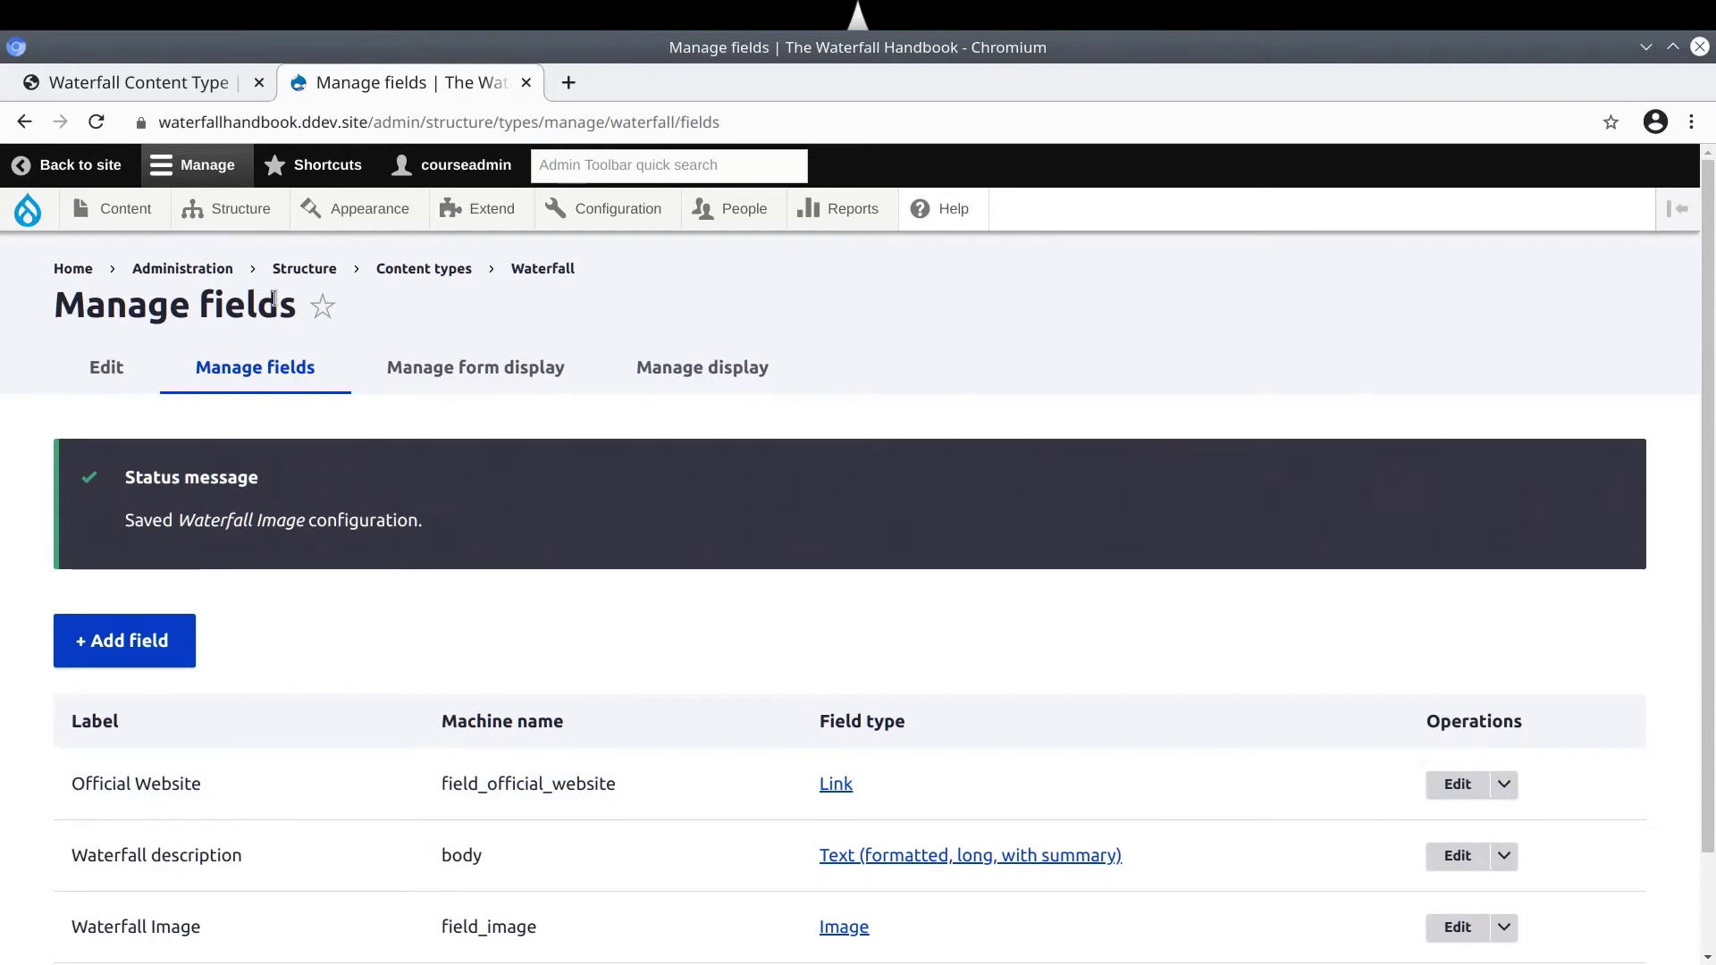
# Copy the 'Hike duration' label from the course field list and return to Waterfall's Manage fields
pyautogui.click(125, 83)
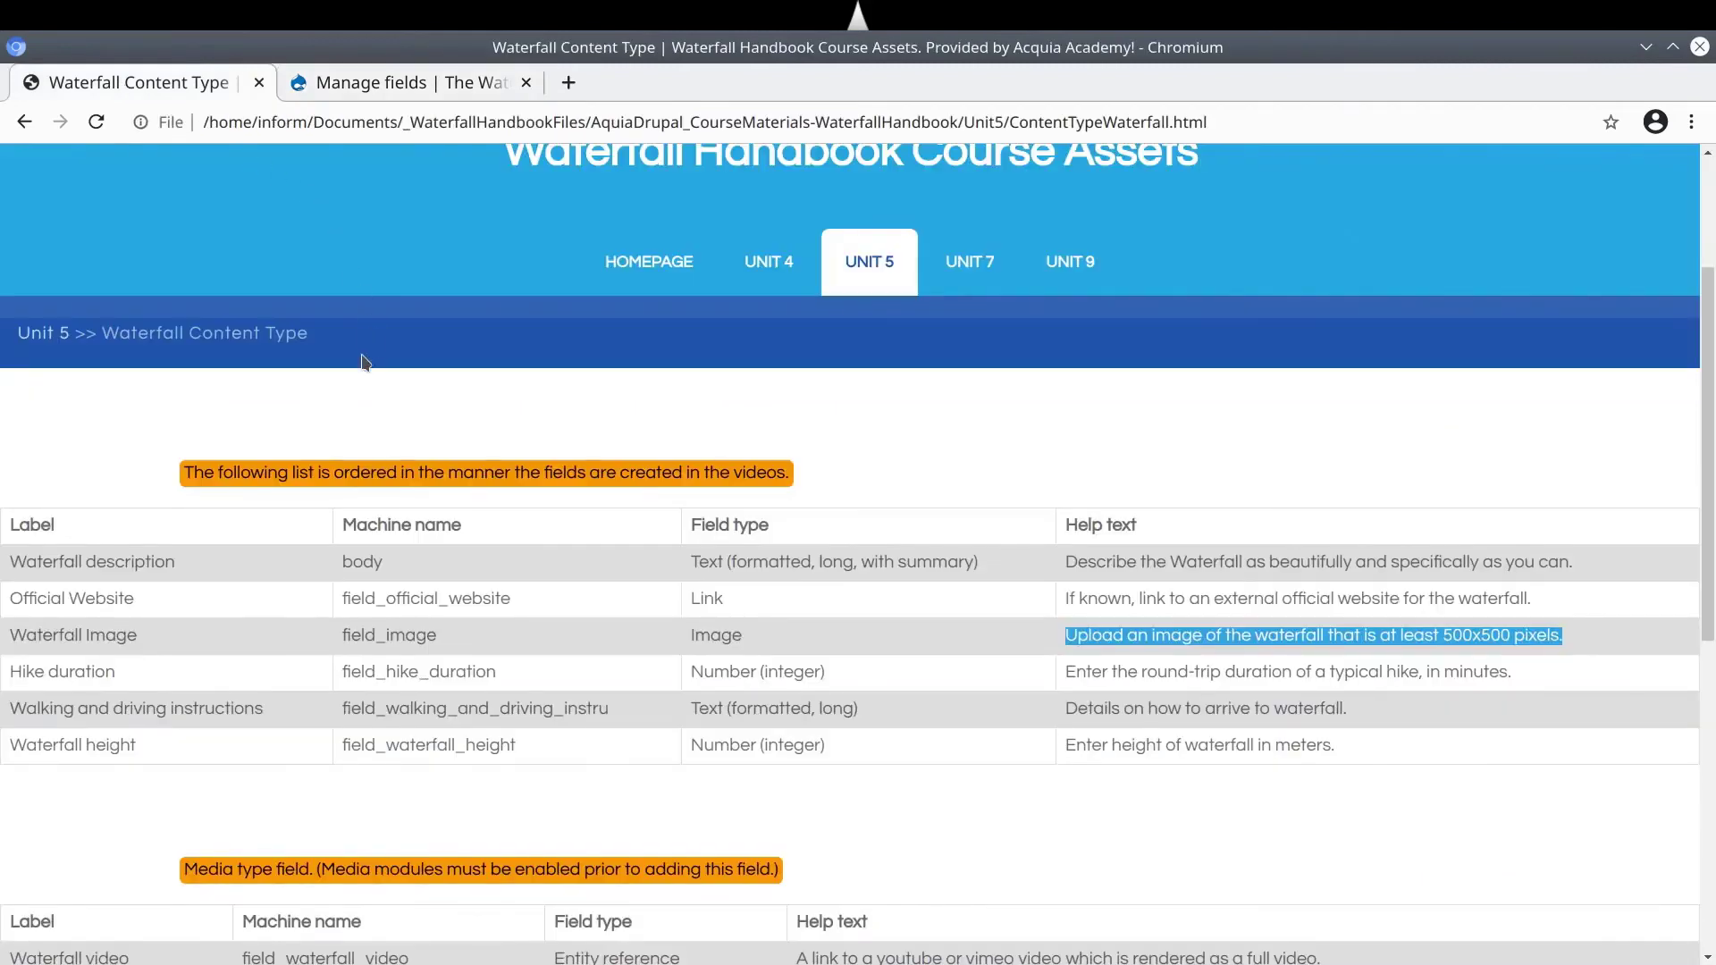
pyautogui.doubleClick(44, 671)
pyautogui.moveTo(45, 672); pyautogui.dragTo(89, 672)
pyautogui.tripleClick(82, 672)
pyautogui.tripleClick(95, 671)
pyautogui.tripleClick(796, 672)
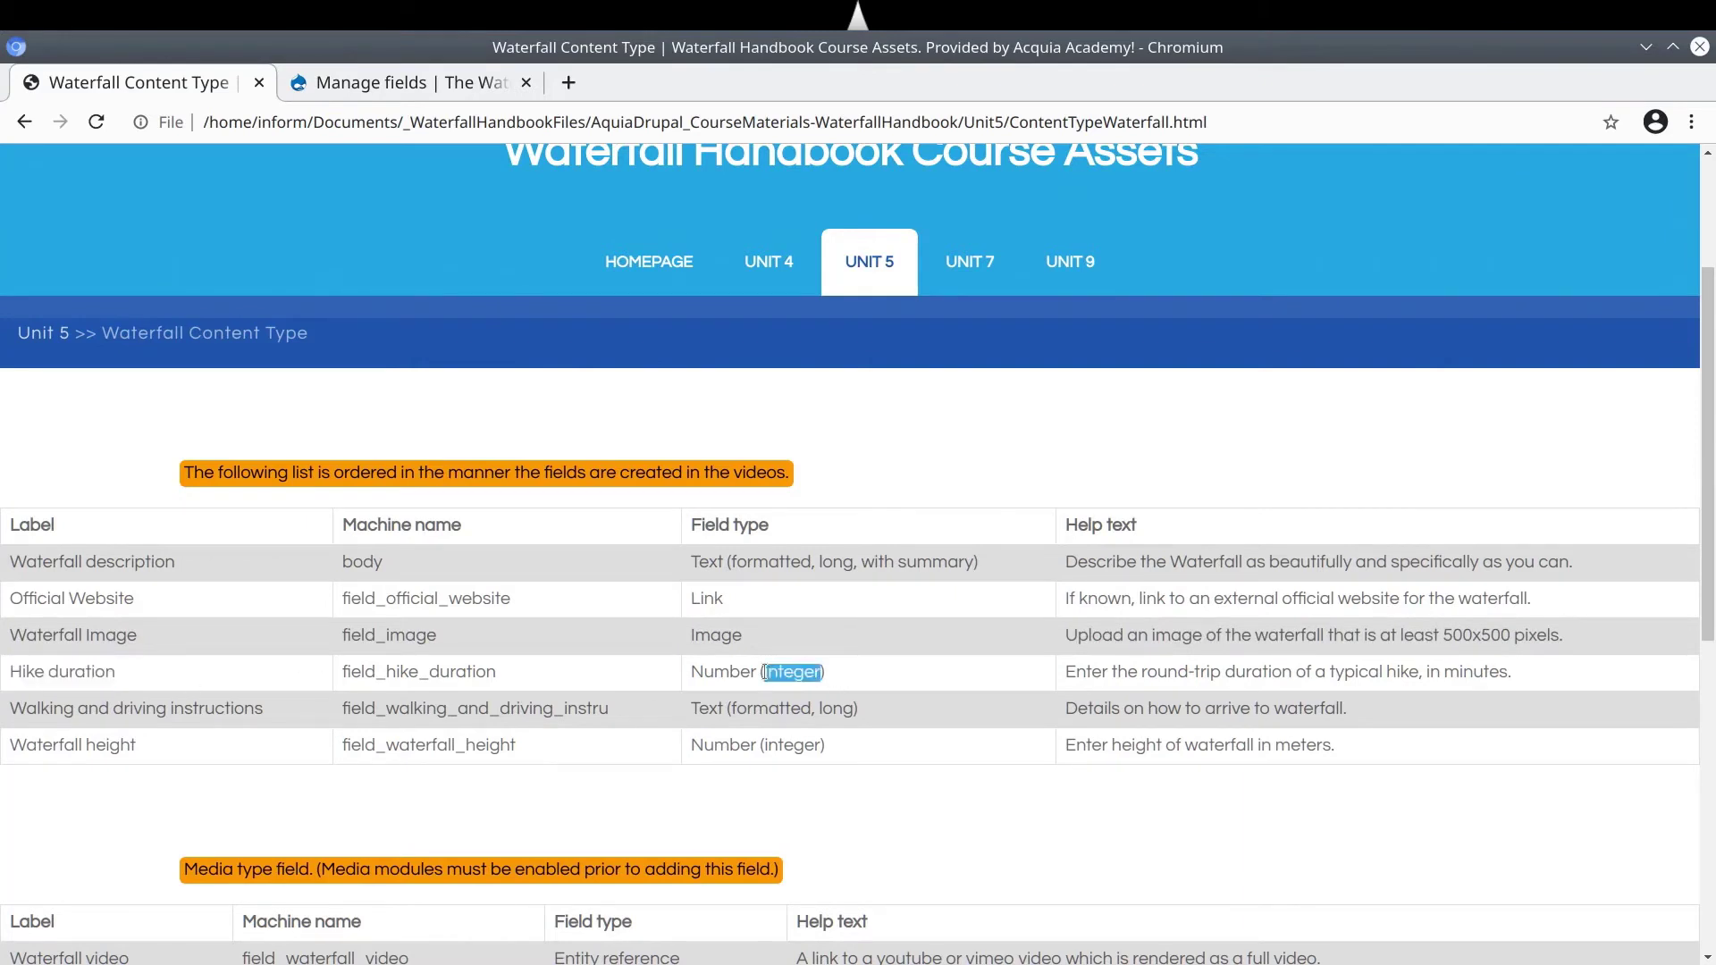
pyautogui.tripleClick(795, 672)
pyautogui.click(709, 675)
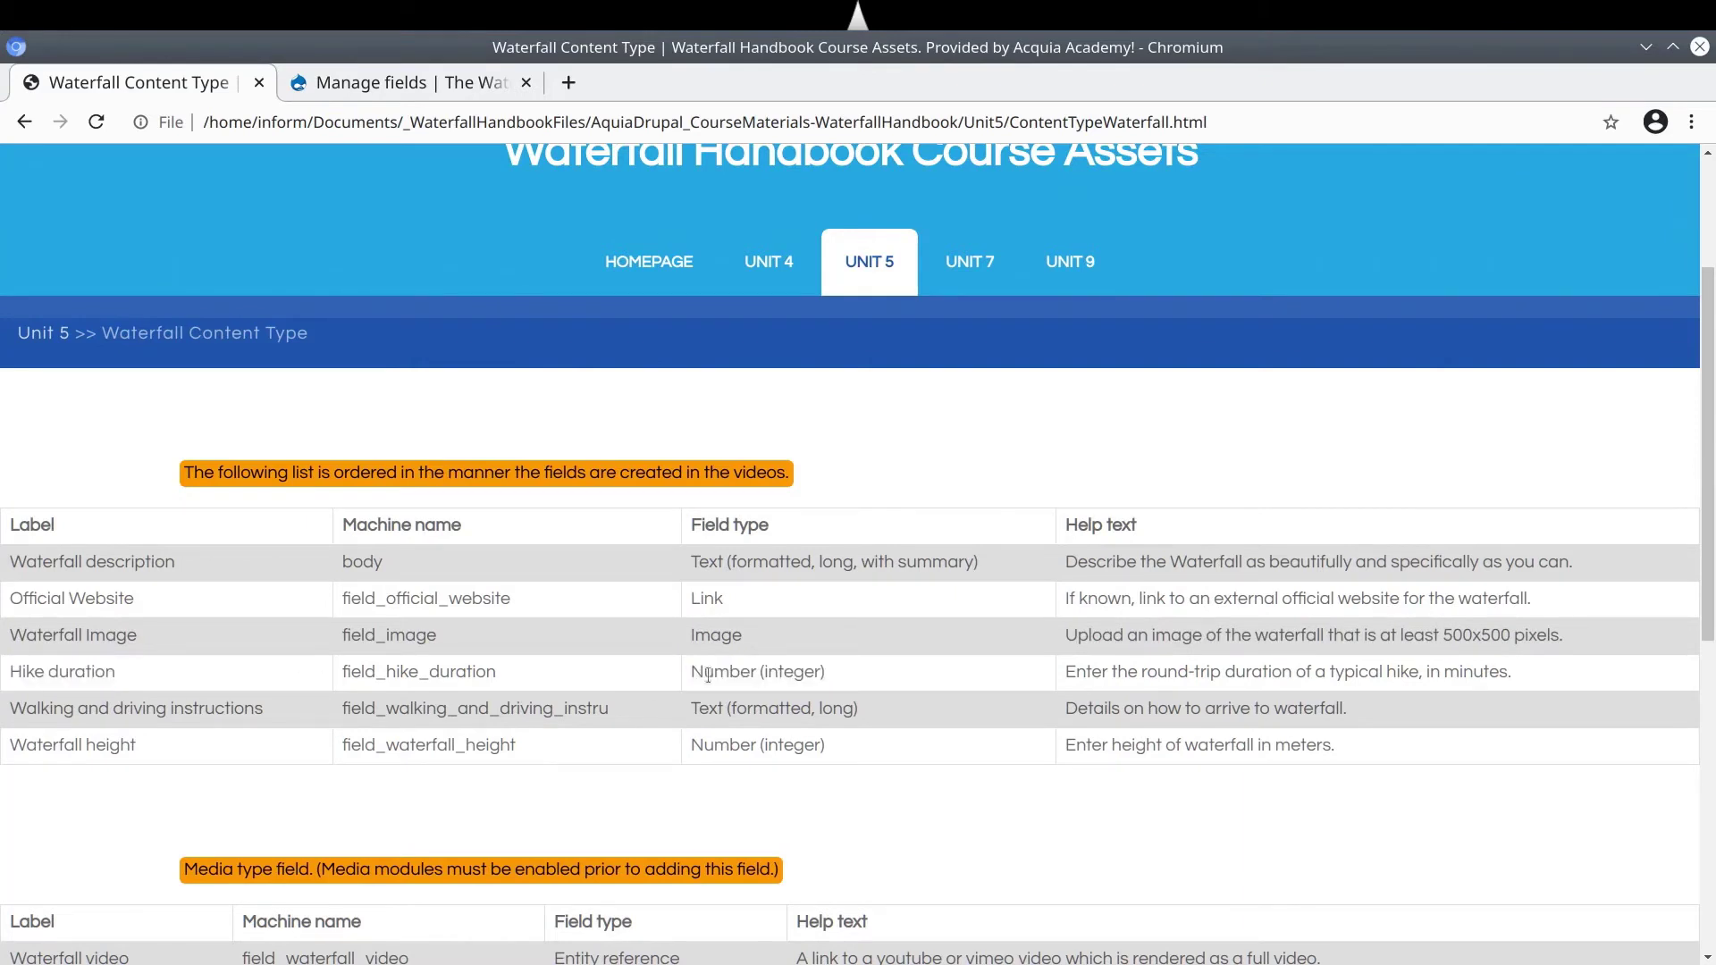
pyautogui.tripleClick(86, 672)
pyautogui.rightClick(89, 673)
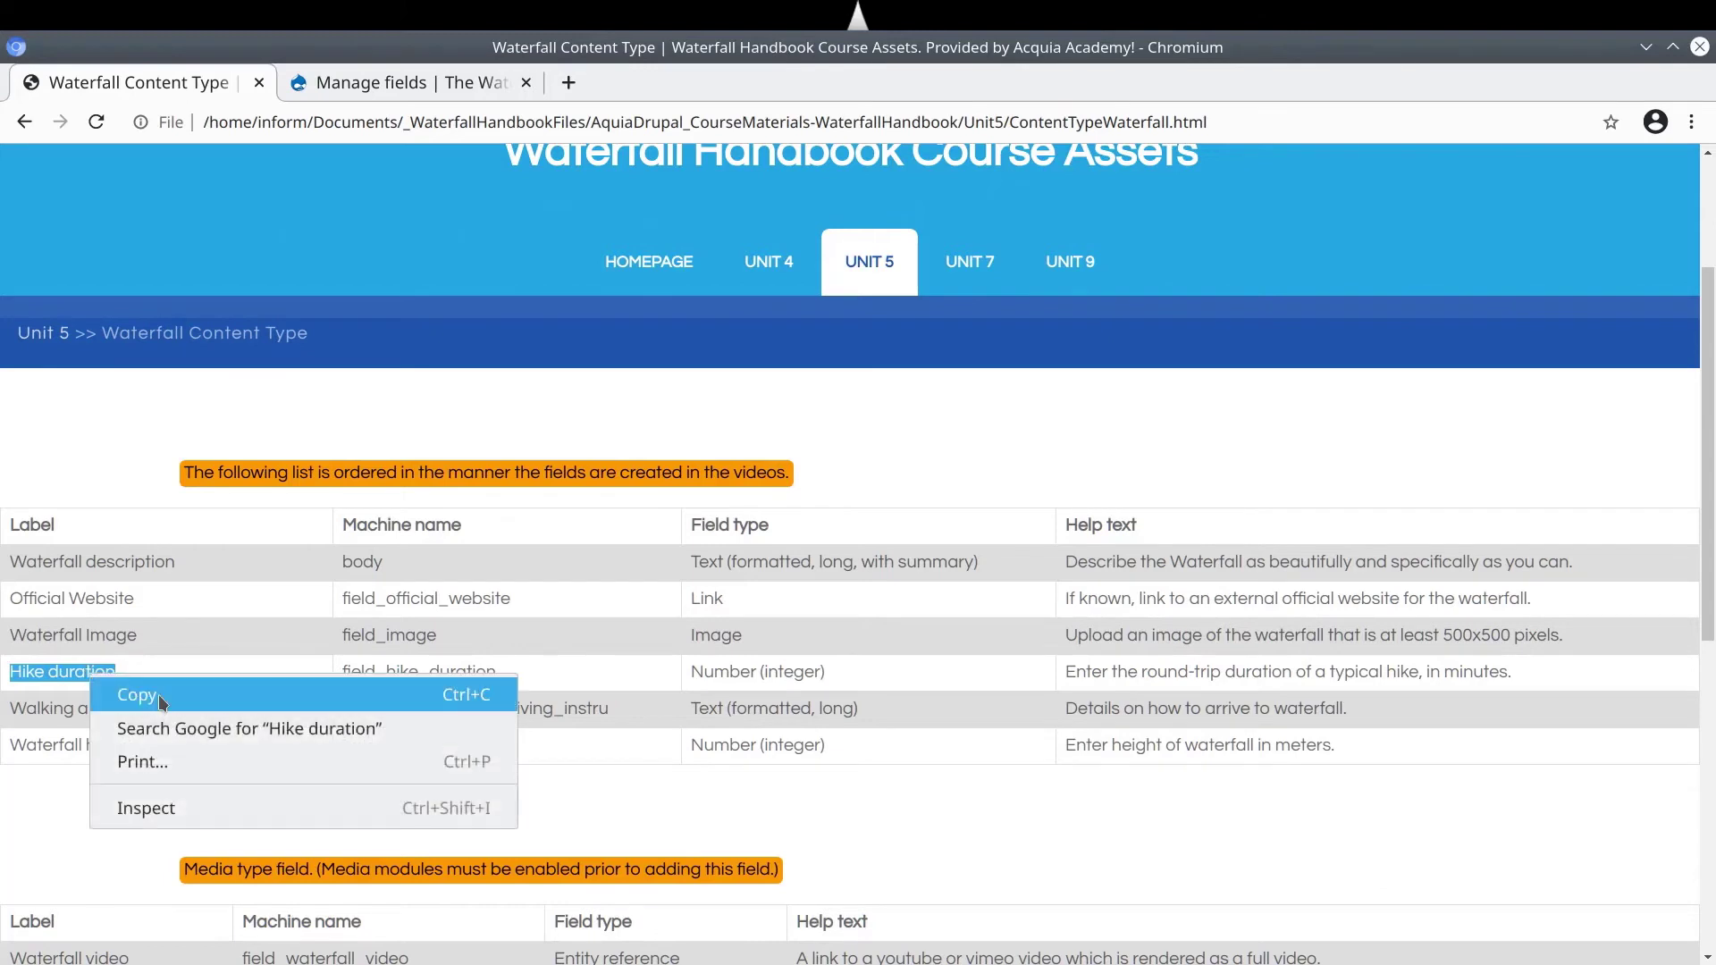
pyautogui.click(158, 694)
pyautogui.click(400, 86)
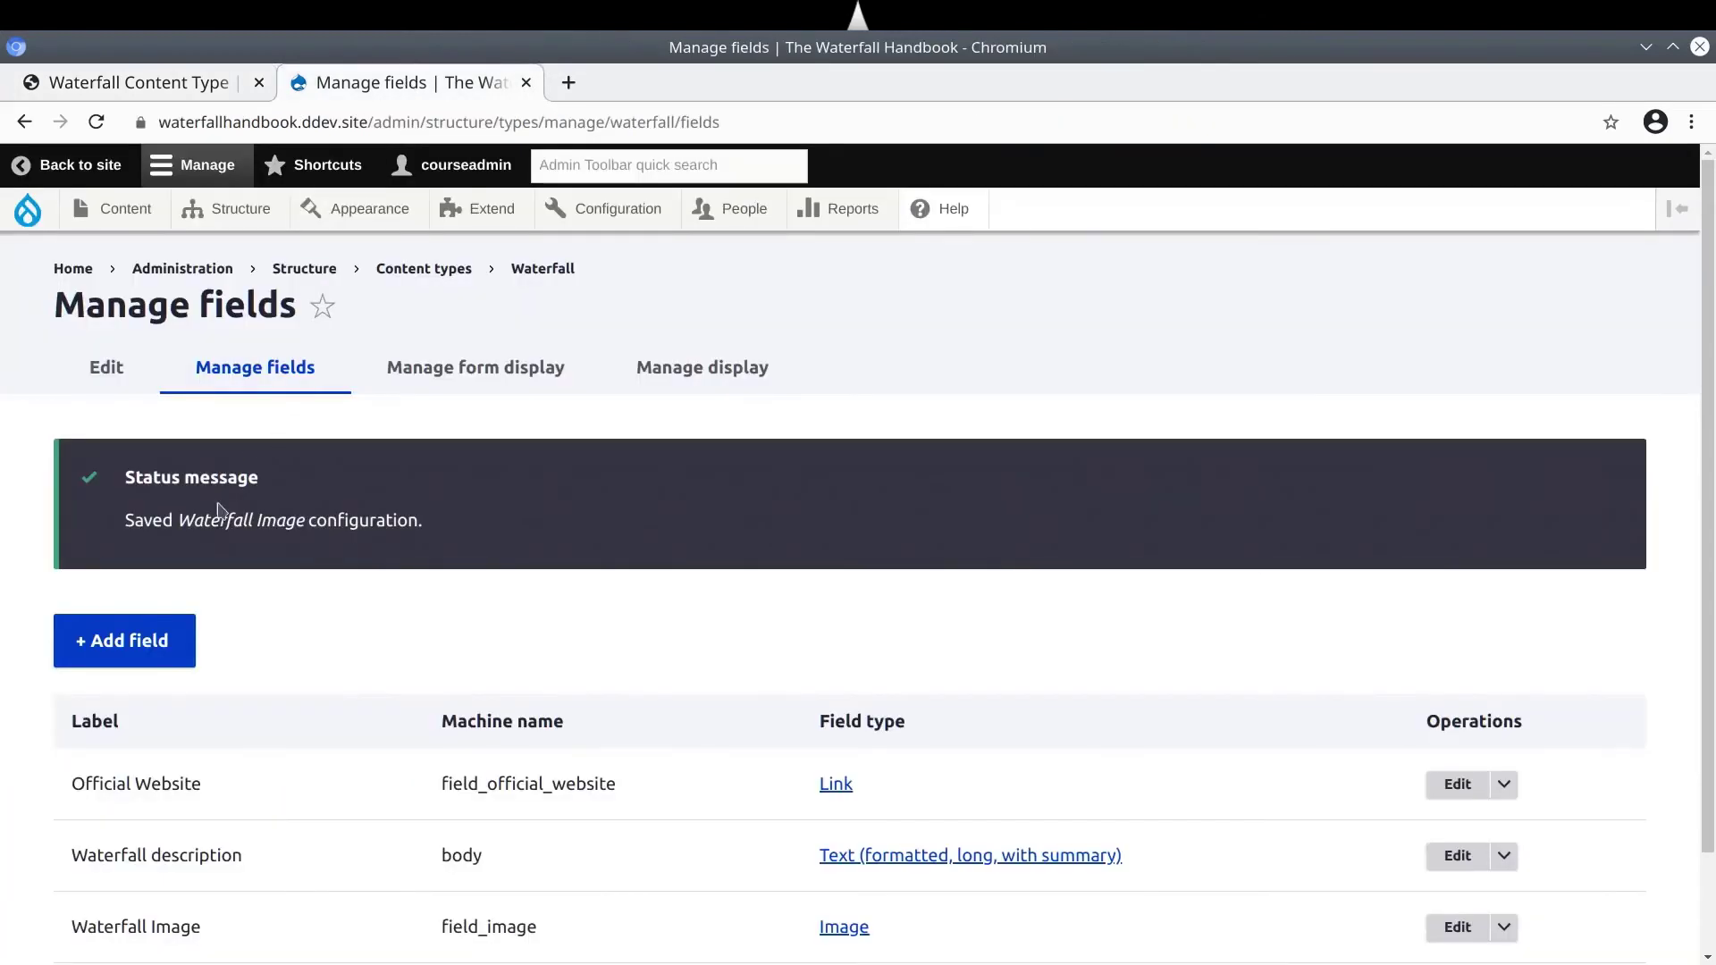
# Start a new Waterfall field with Number (integer) as its type
pyautogui.click(143, 643)
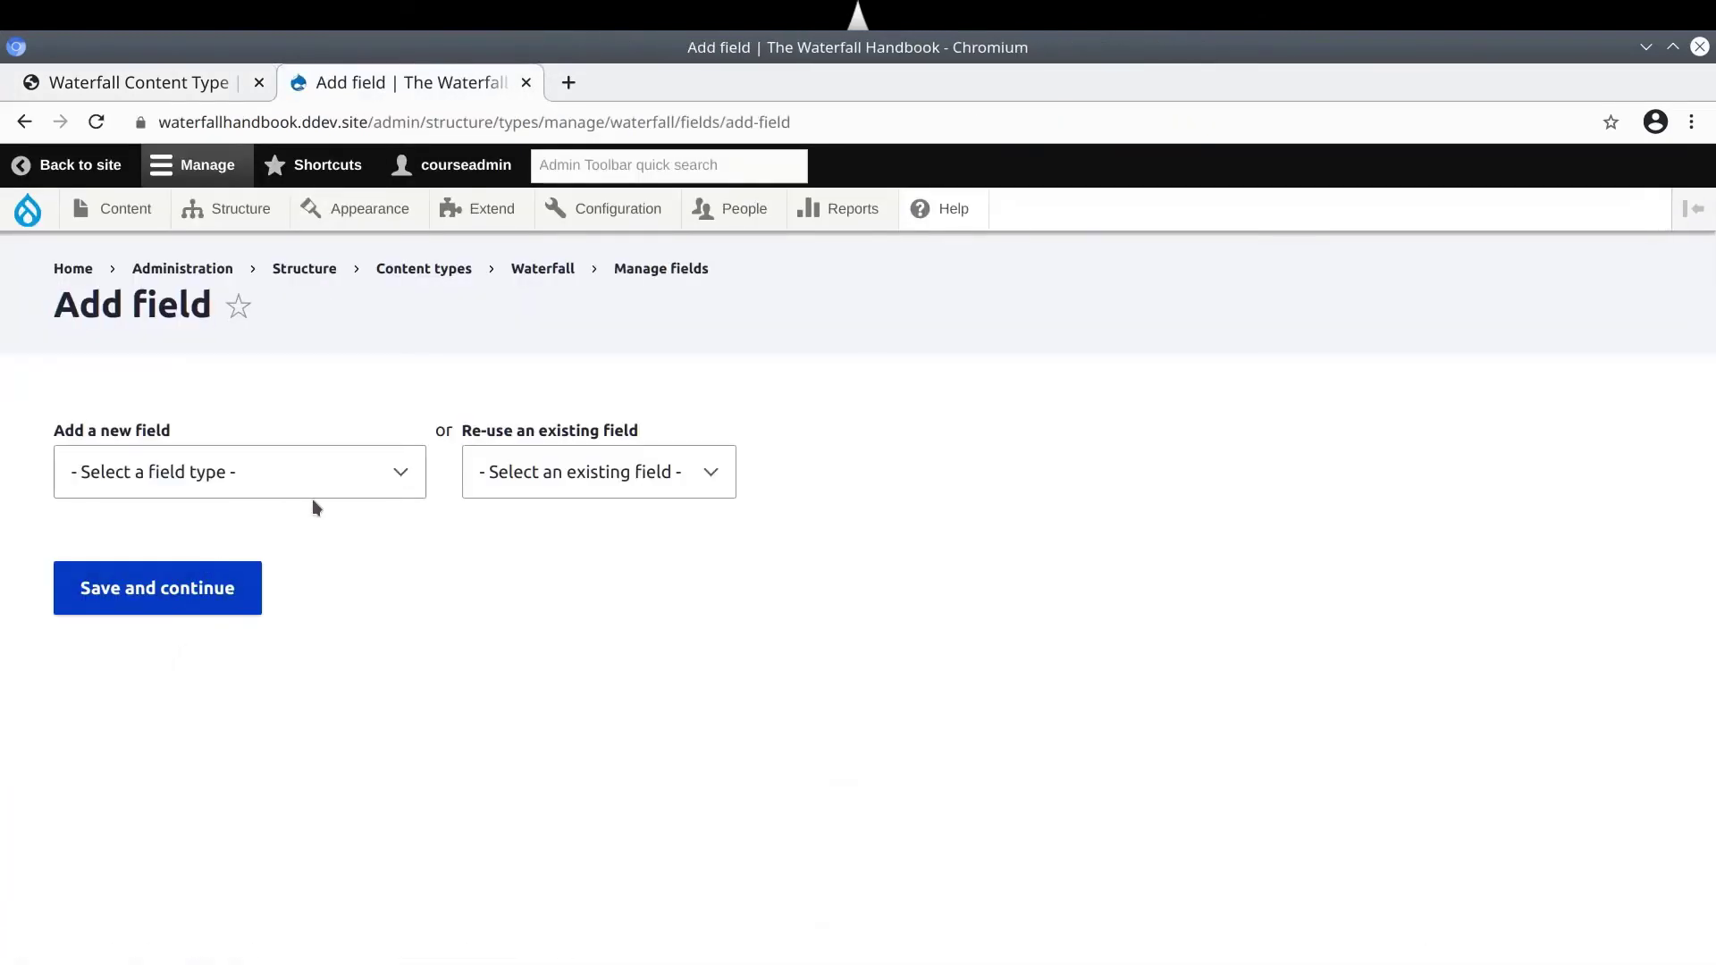
pyautogui.click(399, 469)
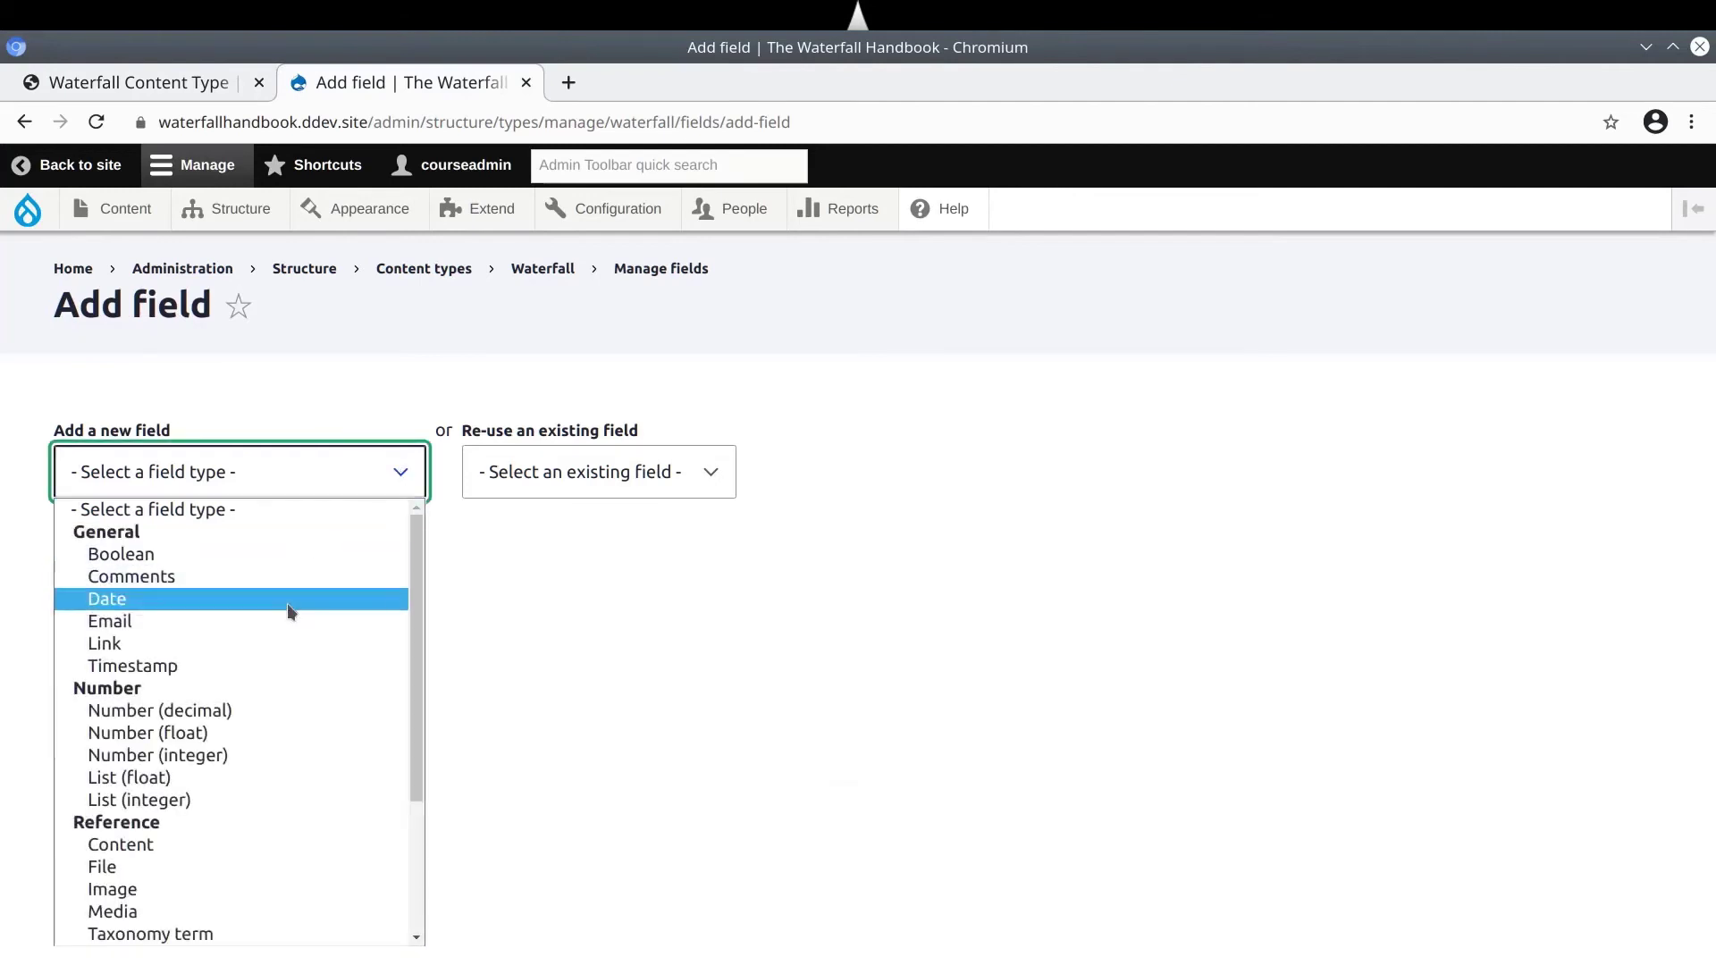
pyautogui.scroll(-2, 268, 630)
pyautogui.scroll(3, 230, 572)
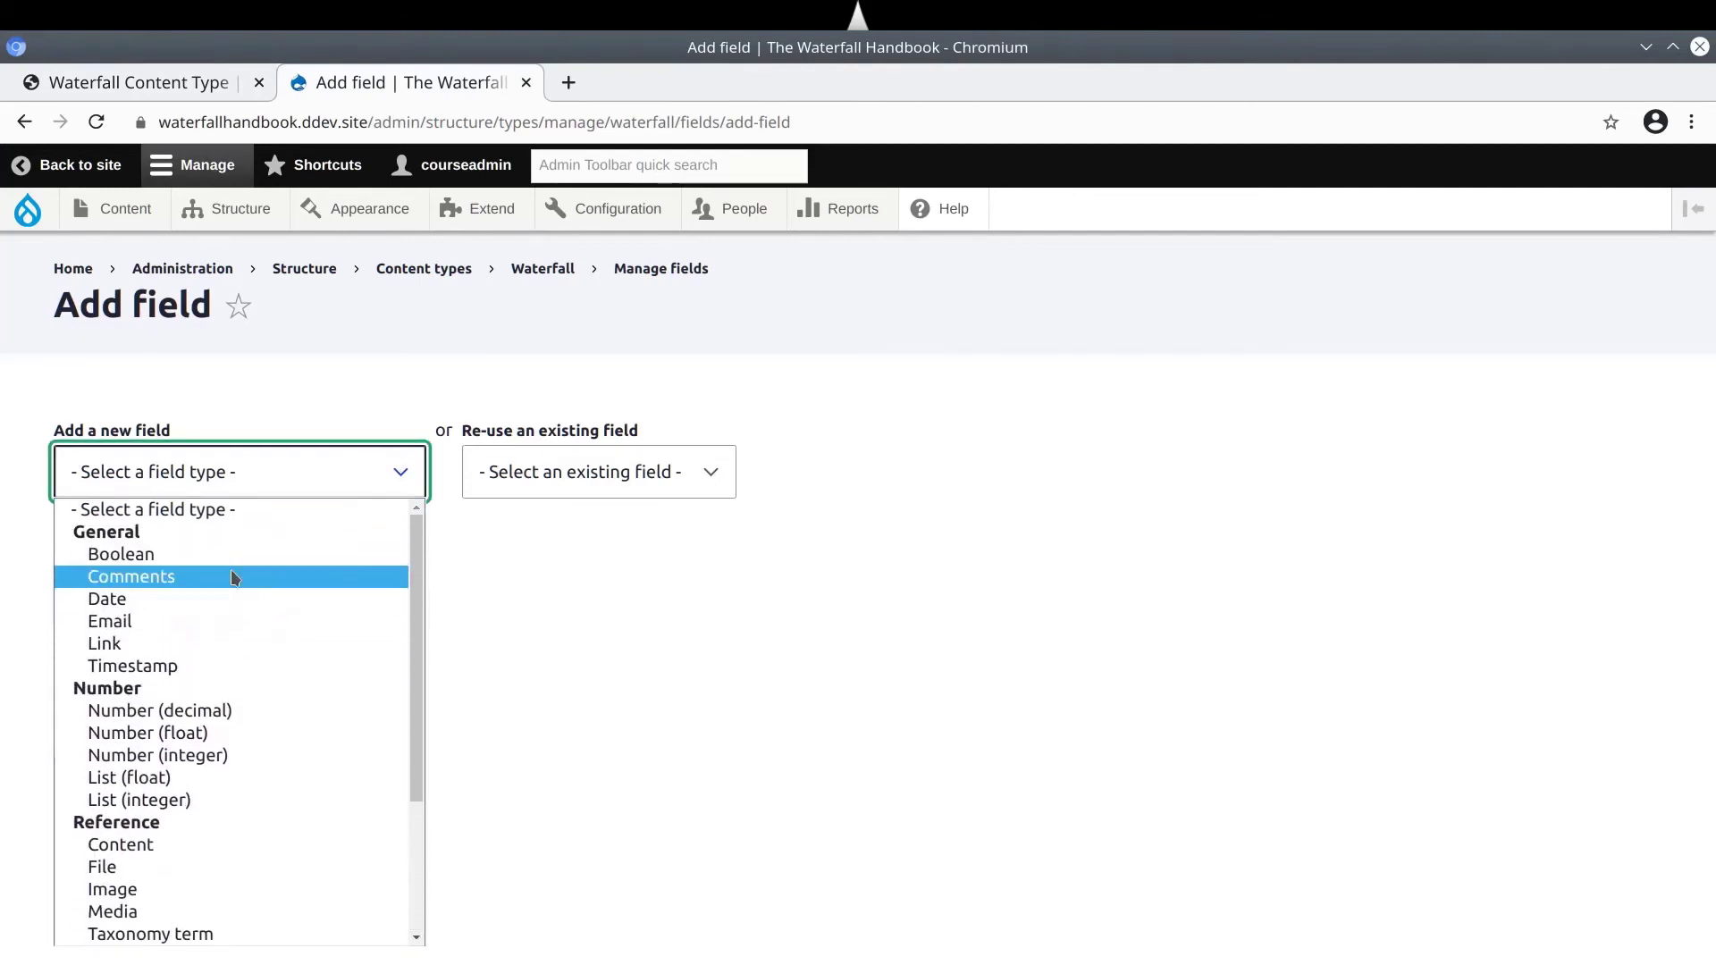
pyautogui.click(245, 761)
# Label it 'Hike duration' without the trailing space, then save its storage limited to 1 value
pyautogui.click(137, 605)
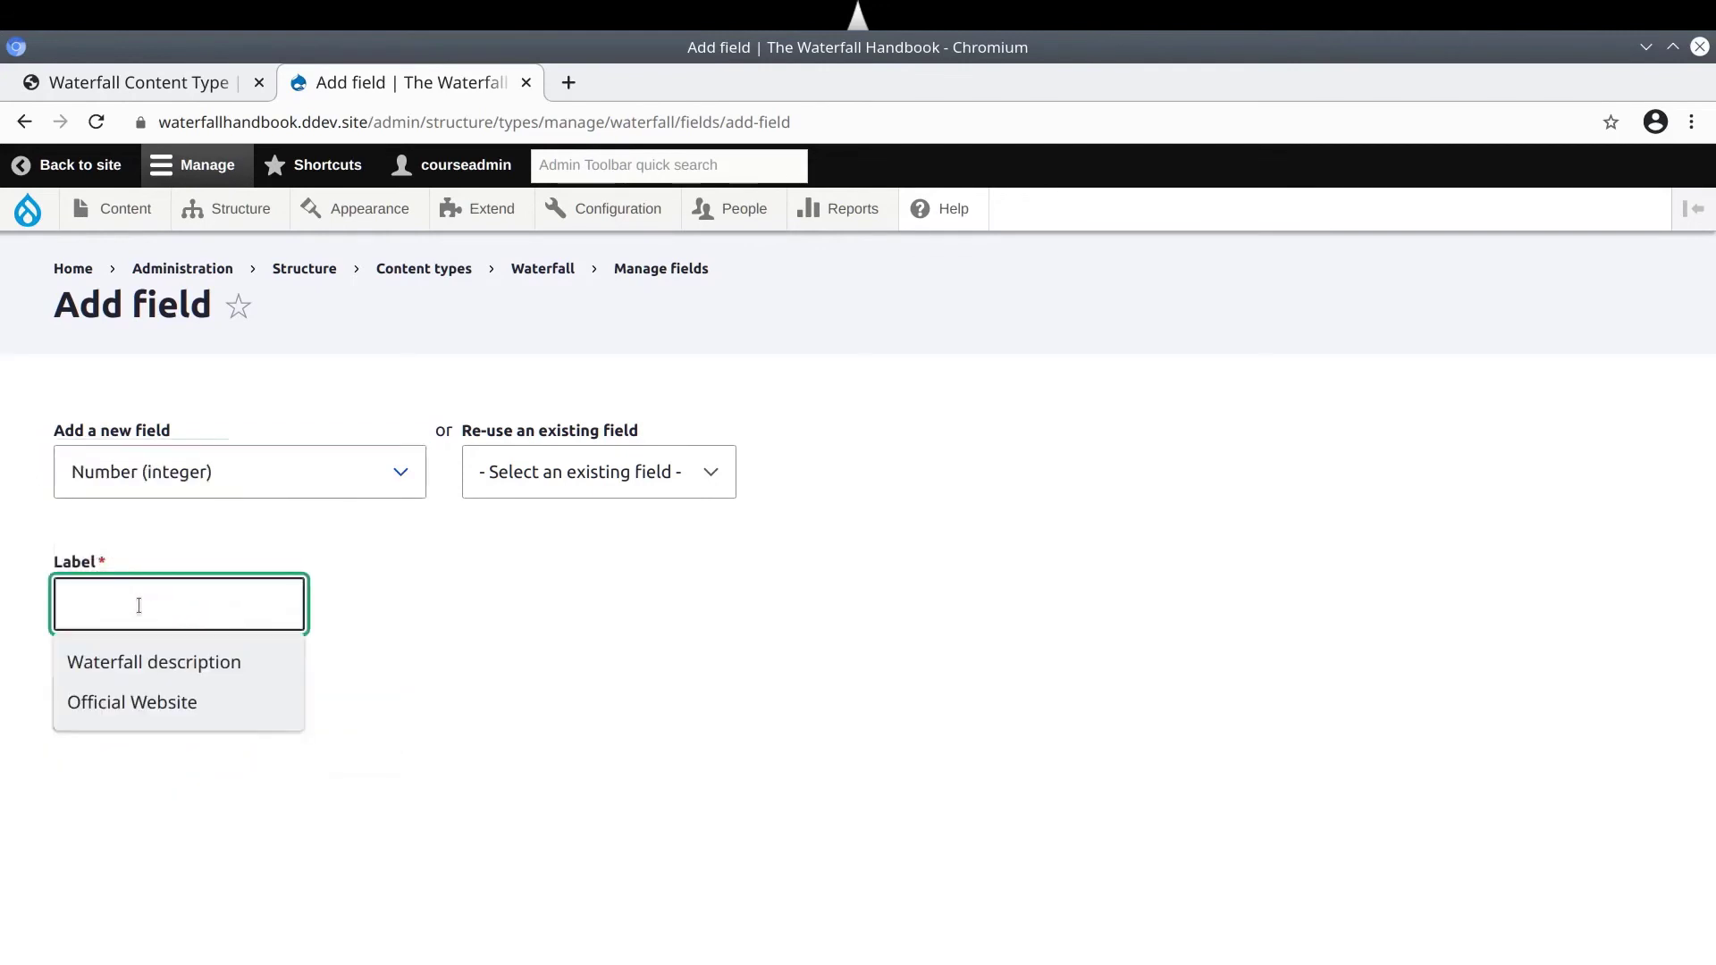
pyautogui.write('Hike duration')
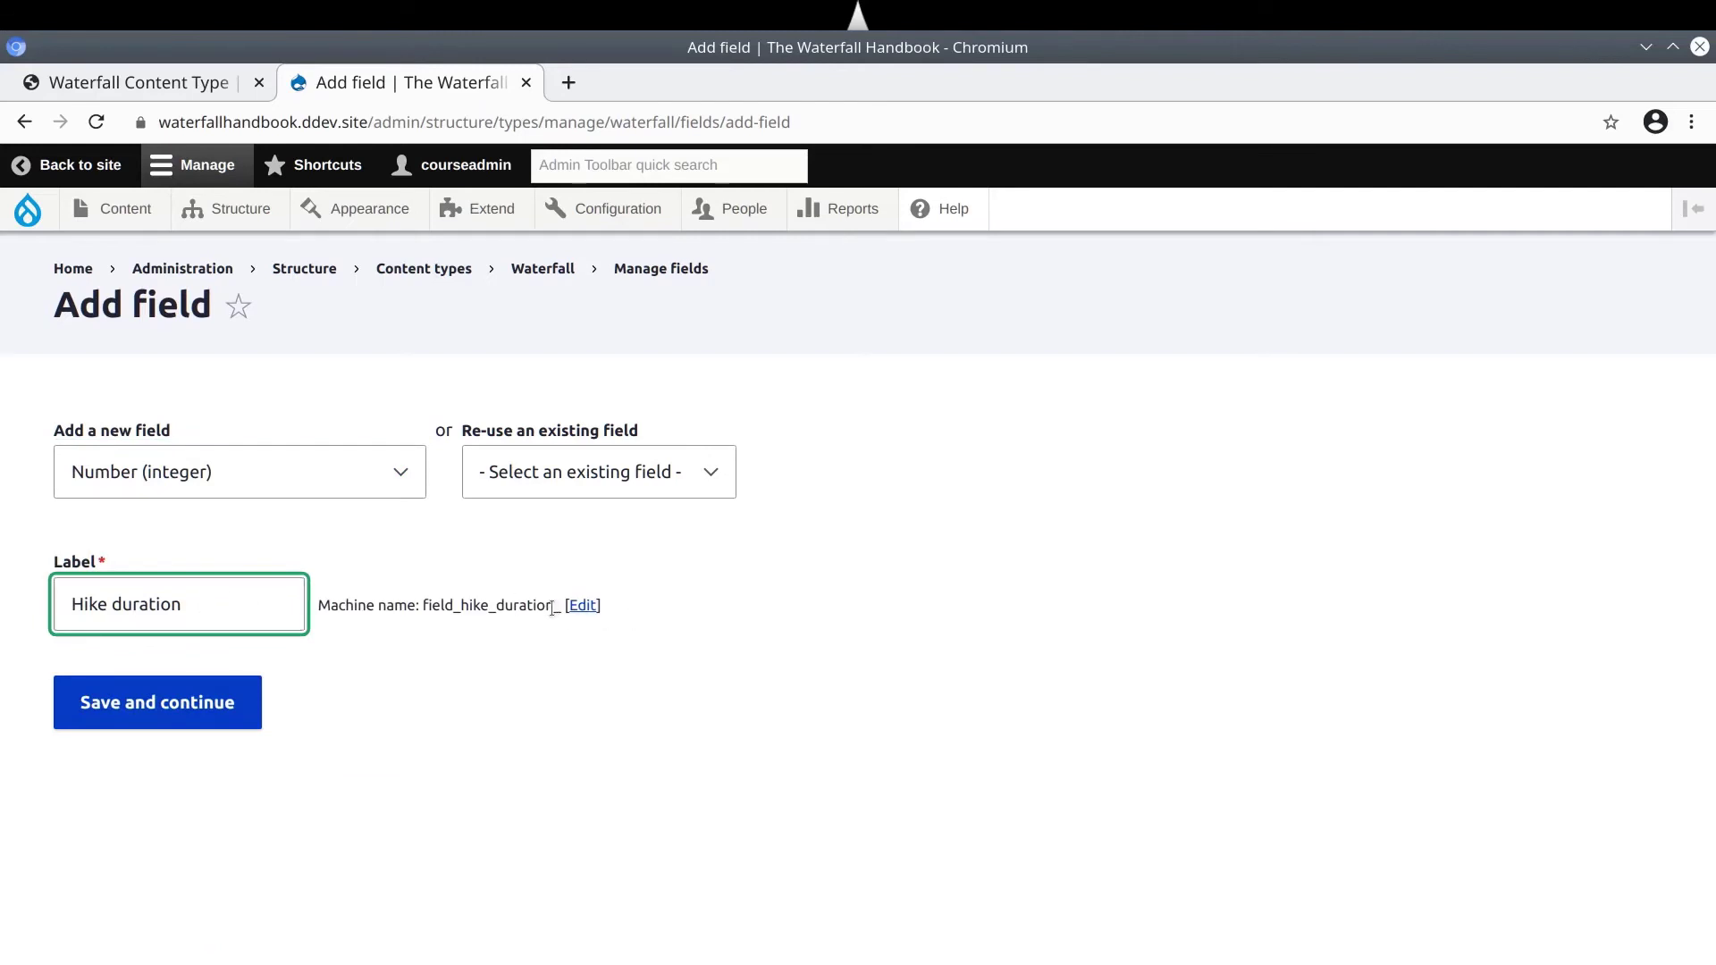
pyautogui.moveTo(554, 612); pyautogui.dragTo(561, 611)
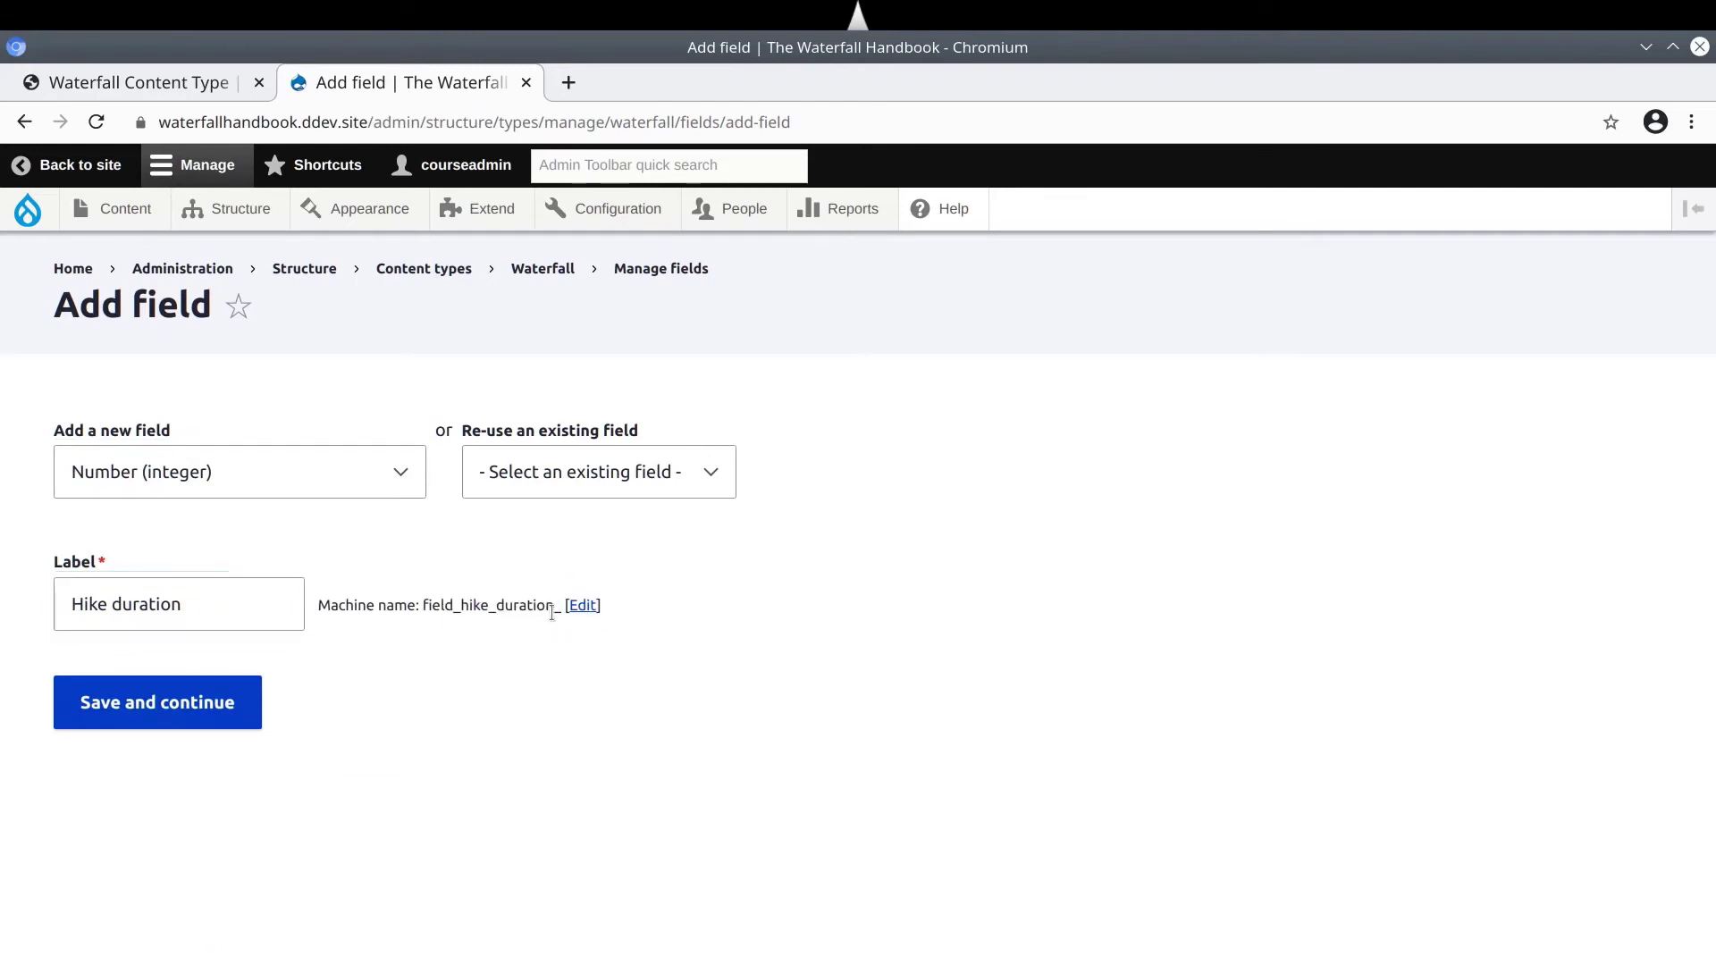
pyautogui.click(275, 606)
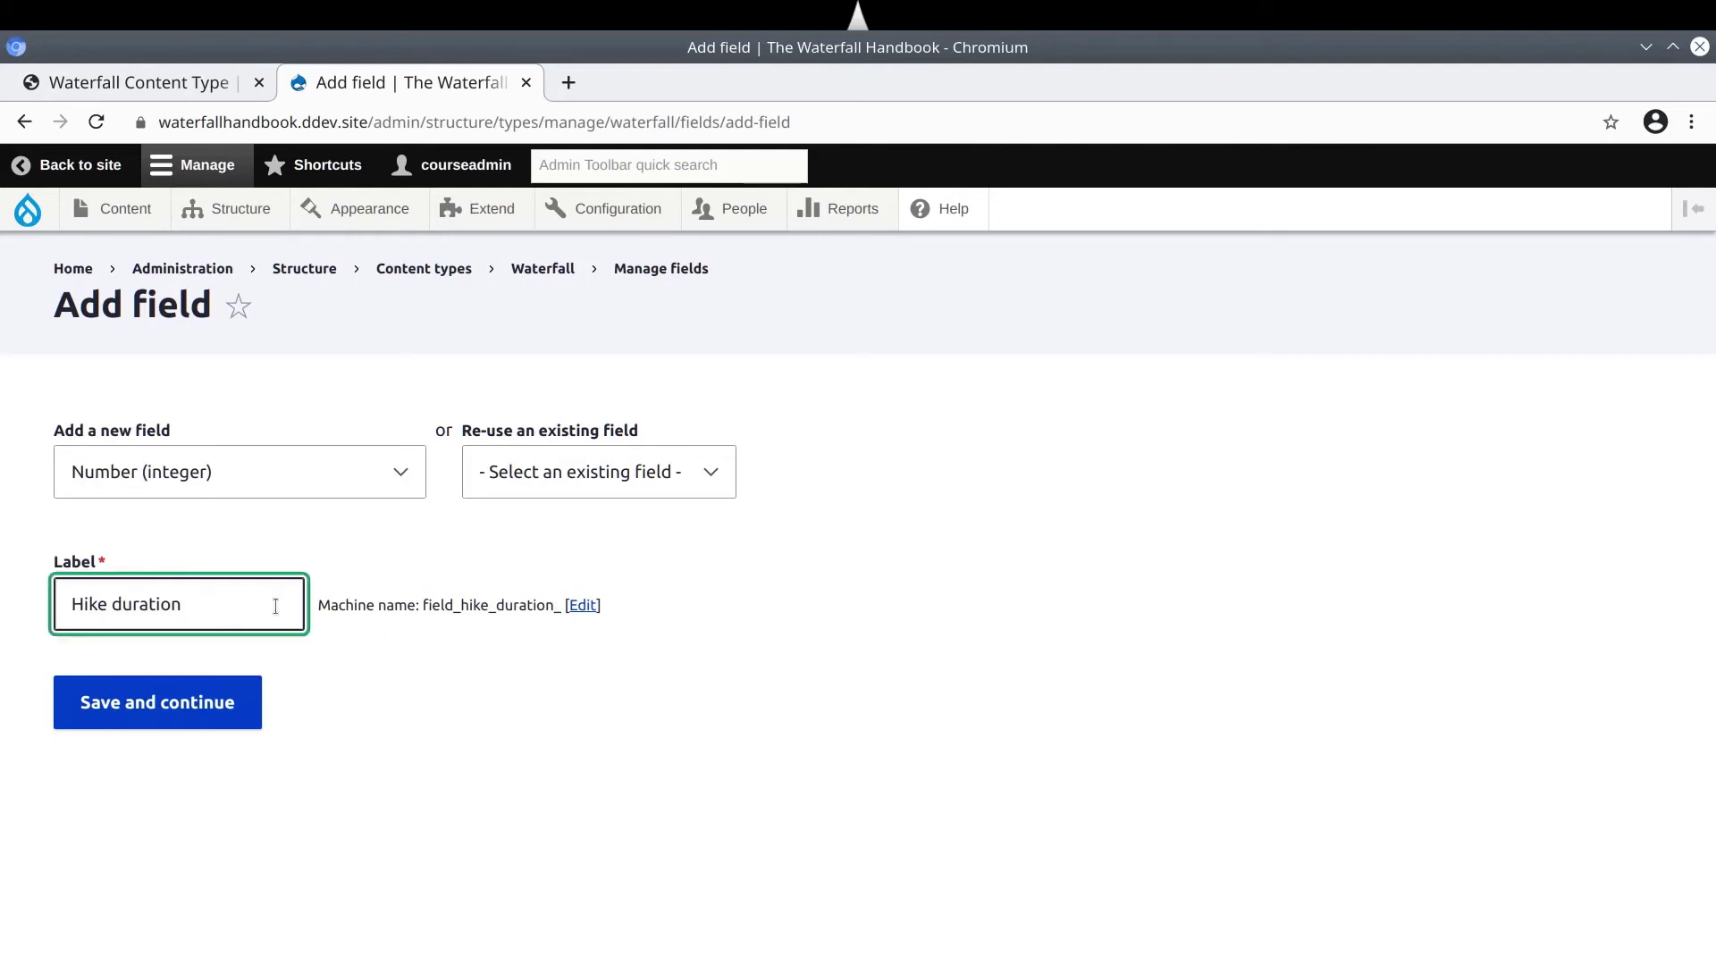
pyautogui.press('BackSpace')
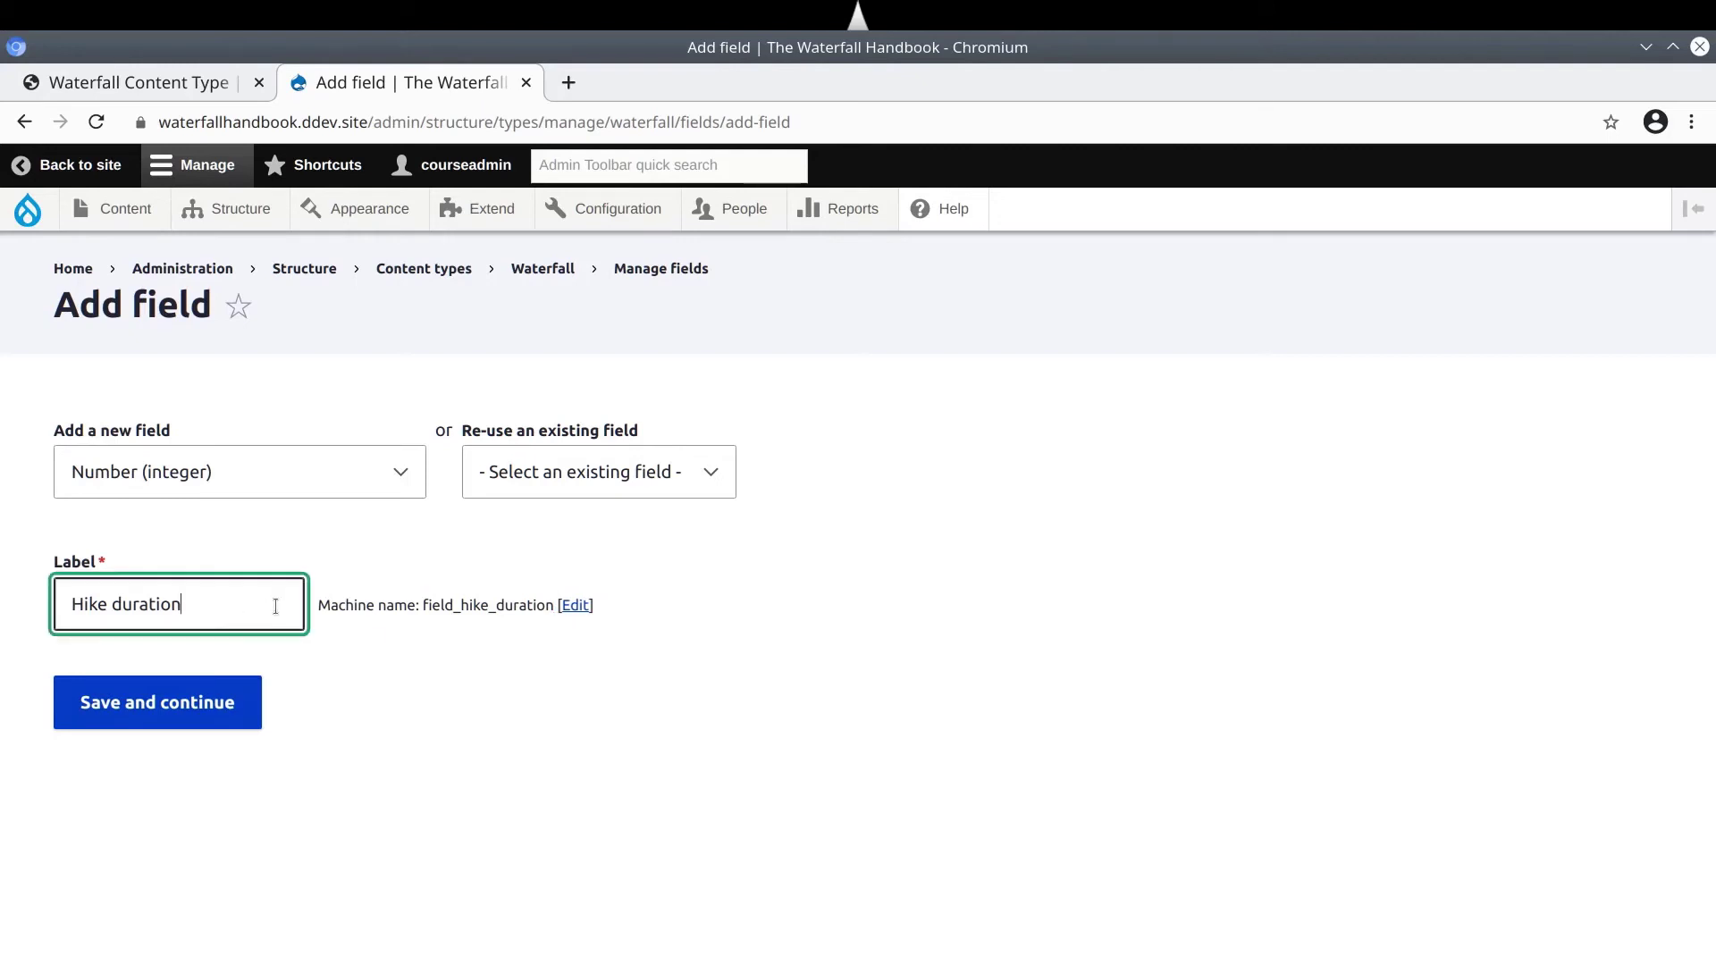
pyautogui.click(166, 711)
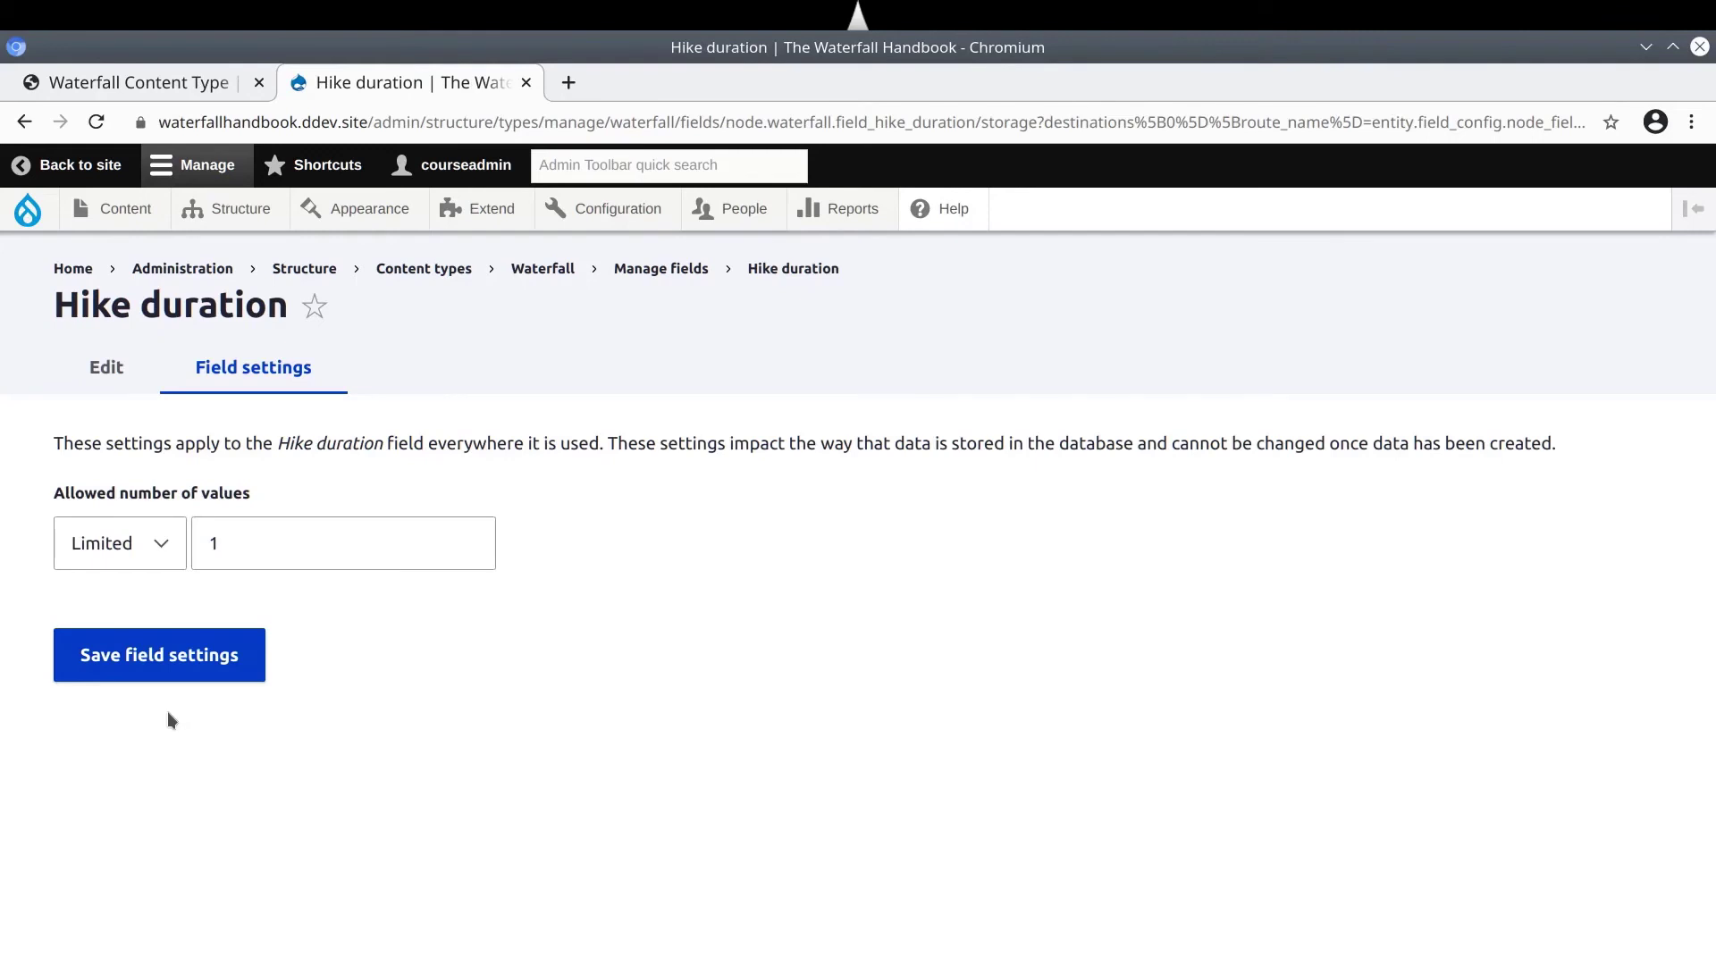
pyautogui.click(184, 662)
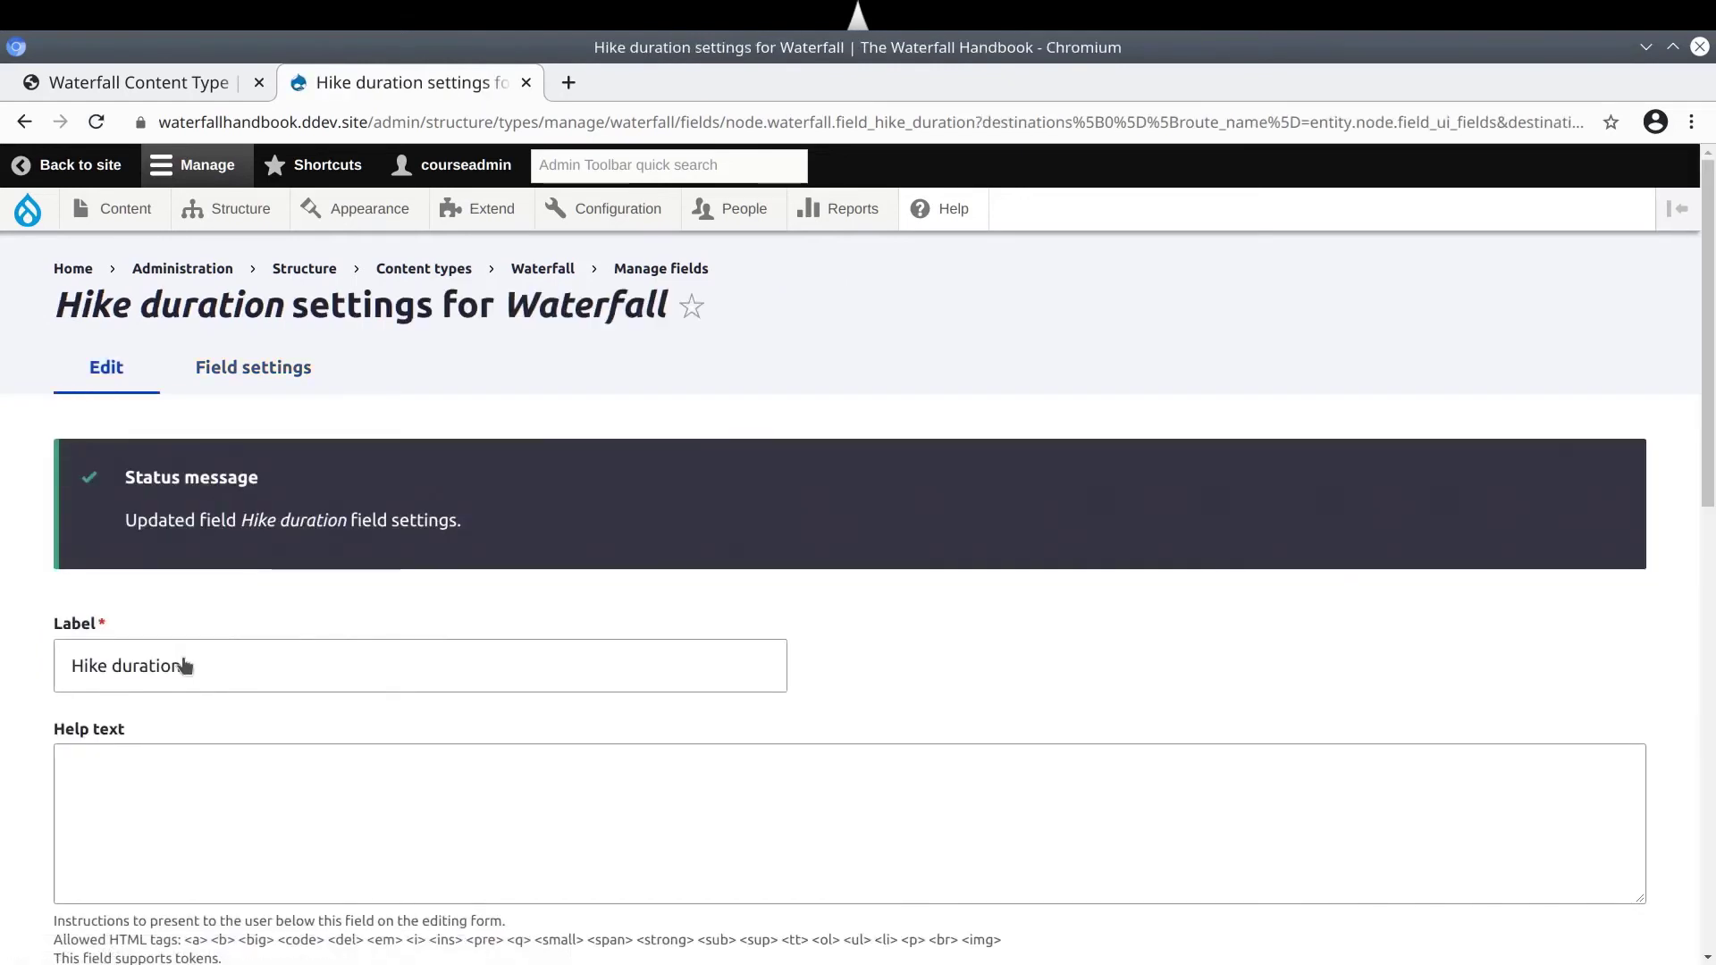
# Append '(minutes)' to the label so it reads 'Hike duration (minutes)'
pyautogui.click(243, 669)
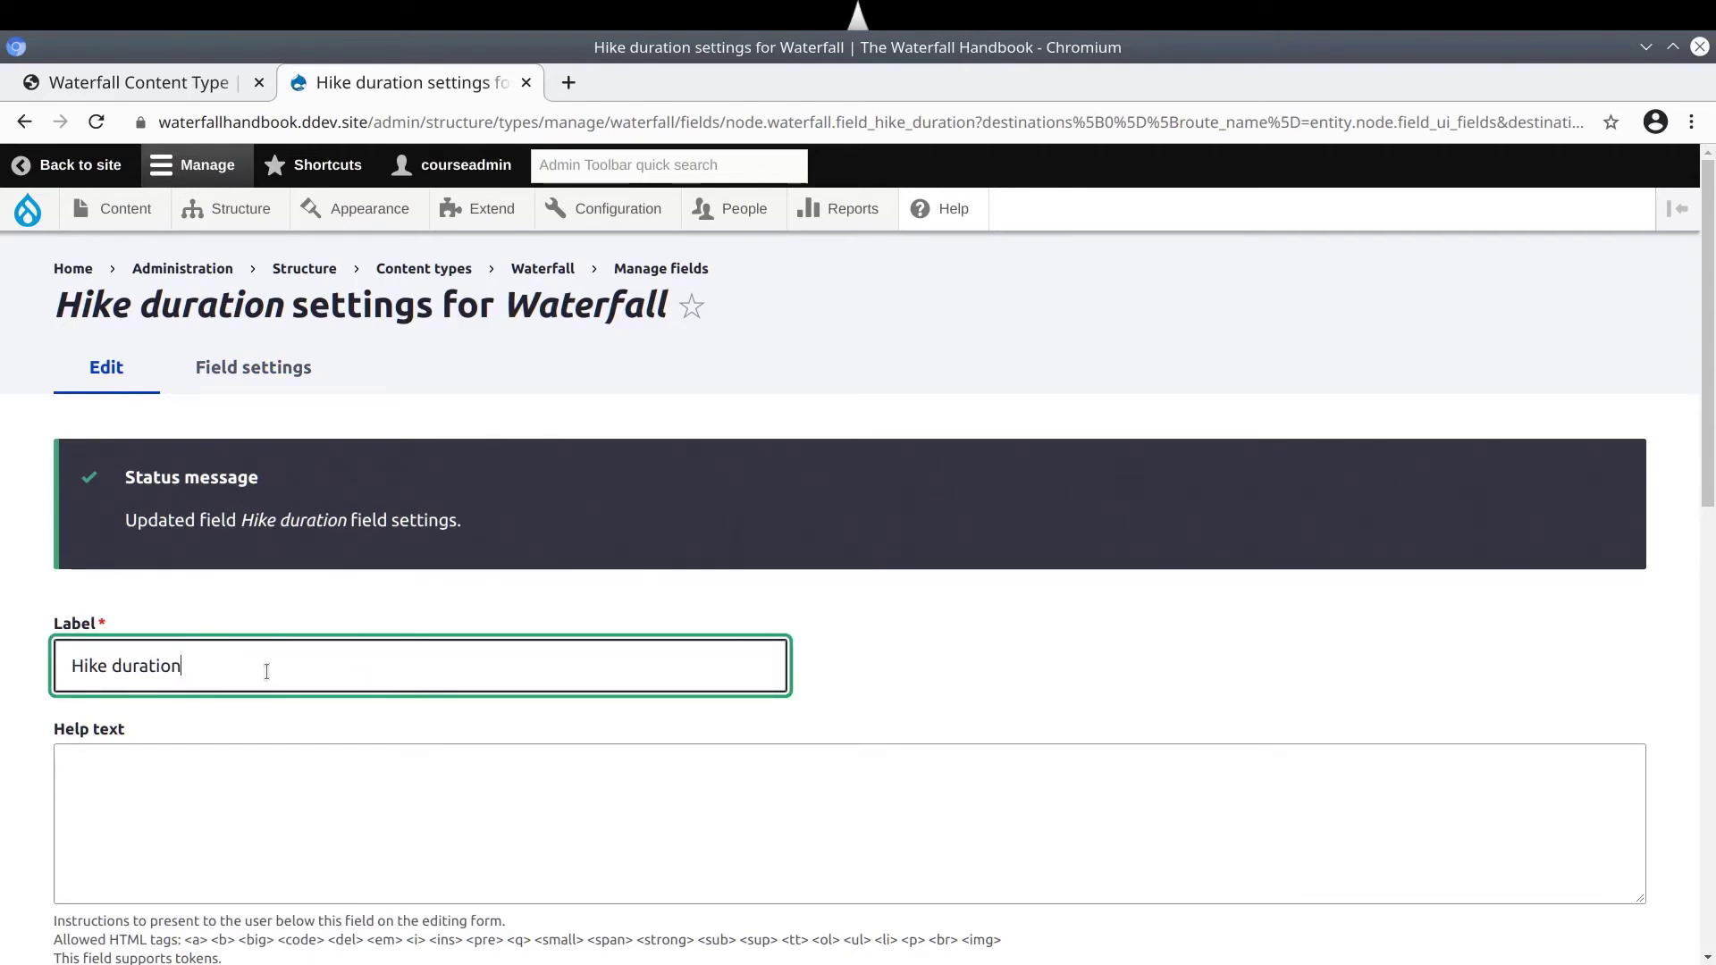
pyautogui.tripleClick(302, 670)
pyautogui.click(302, 670)
pyautogui.write('(minutes)')
pyautogui.moveTo(268, 669); pyautogui.dragTo(184, 669)
pyautogui.click(345, 665)
pyautogui.moveTo(345, 665); pyautogui.dragTo(184, 668)
pyautogui.click(190, 668)
pyautogui.click(293, 666)
pyautogui.doubleClick(224, 666)
pyautogui.click(269, 669)
pyautogui.doubleClick(226, 671)
pyautogui.click(282, 673)
pyautogui.doubleClick(242, 673)
pyautogui.click(313, 672)
# Paste the round-trip help text from the course assets page into Help text
pyautogui.scroll(-2, 316, 668)
pyautogui.click(241, 652)
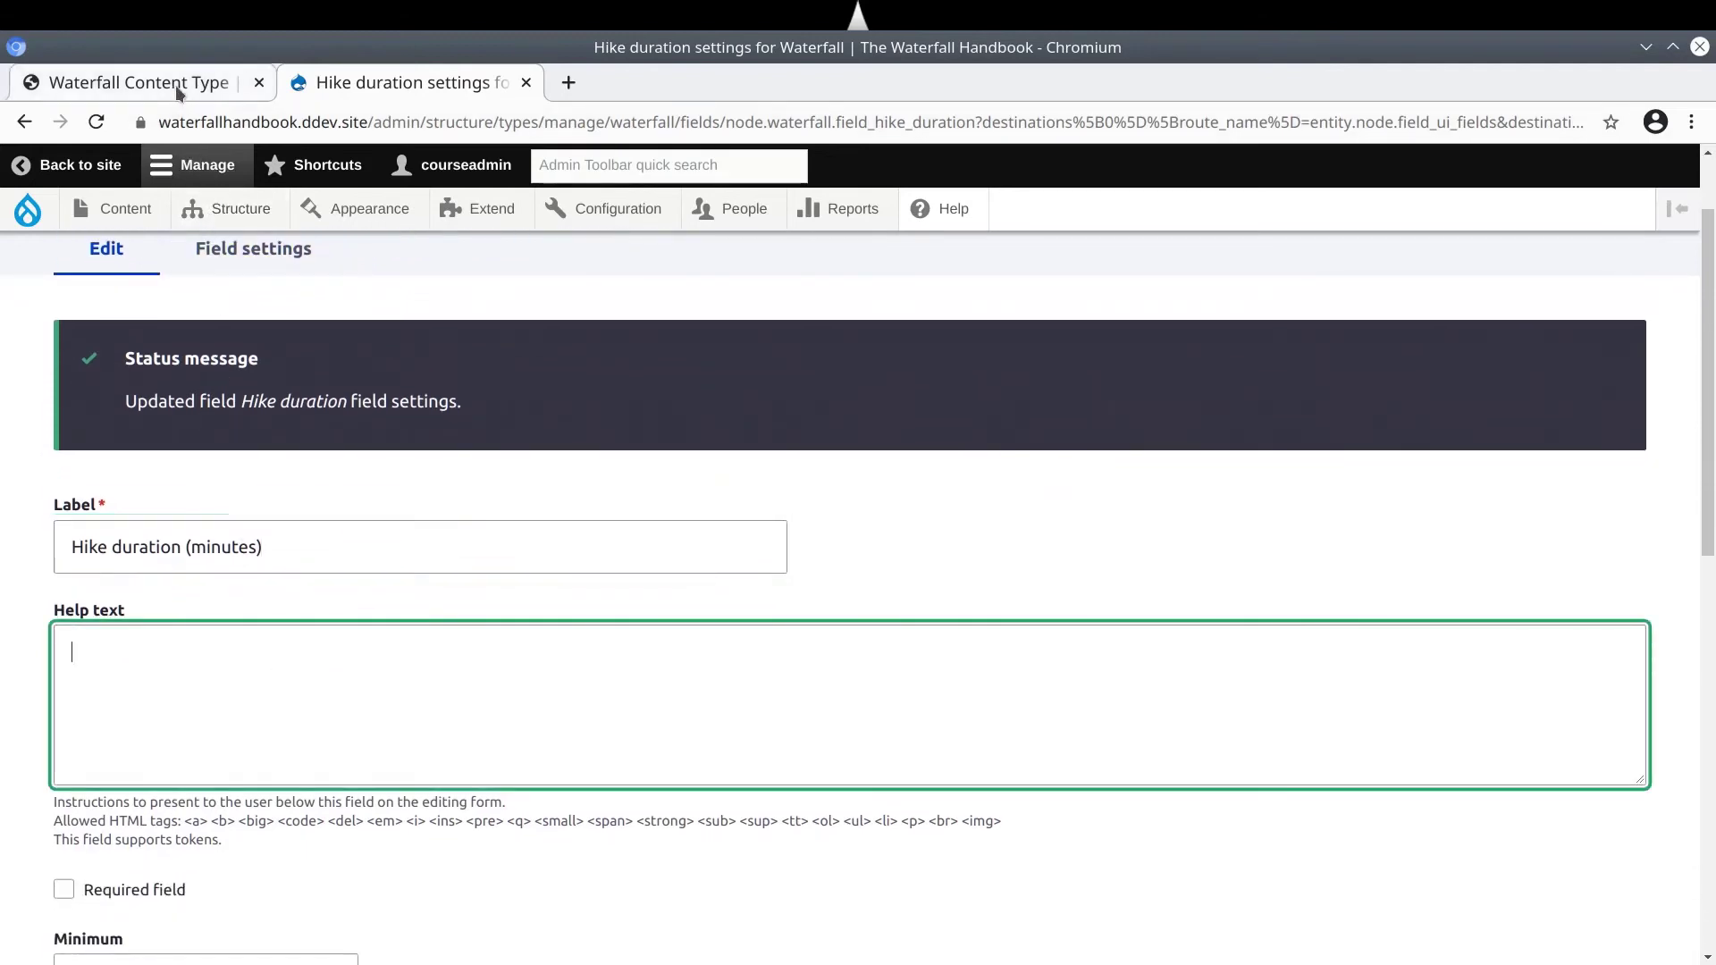
pyautogui.click(134, 82)
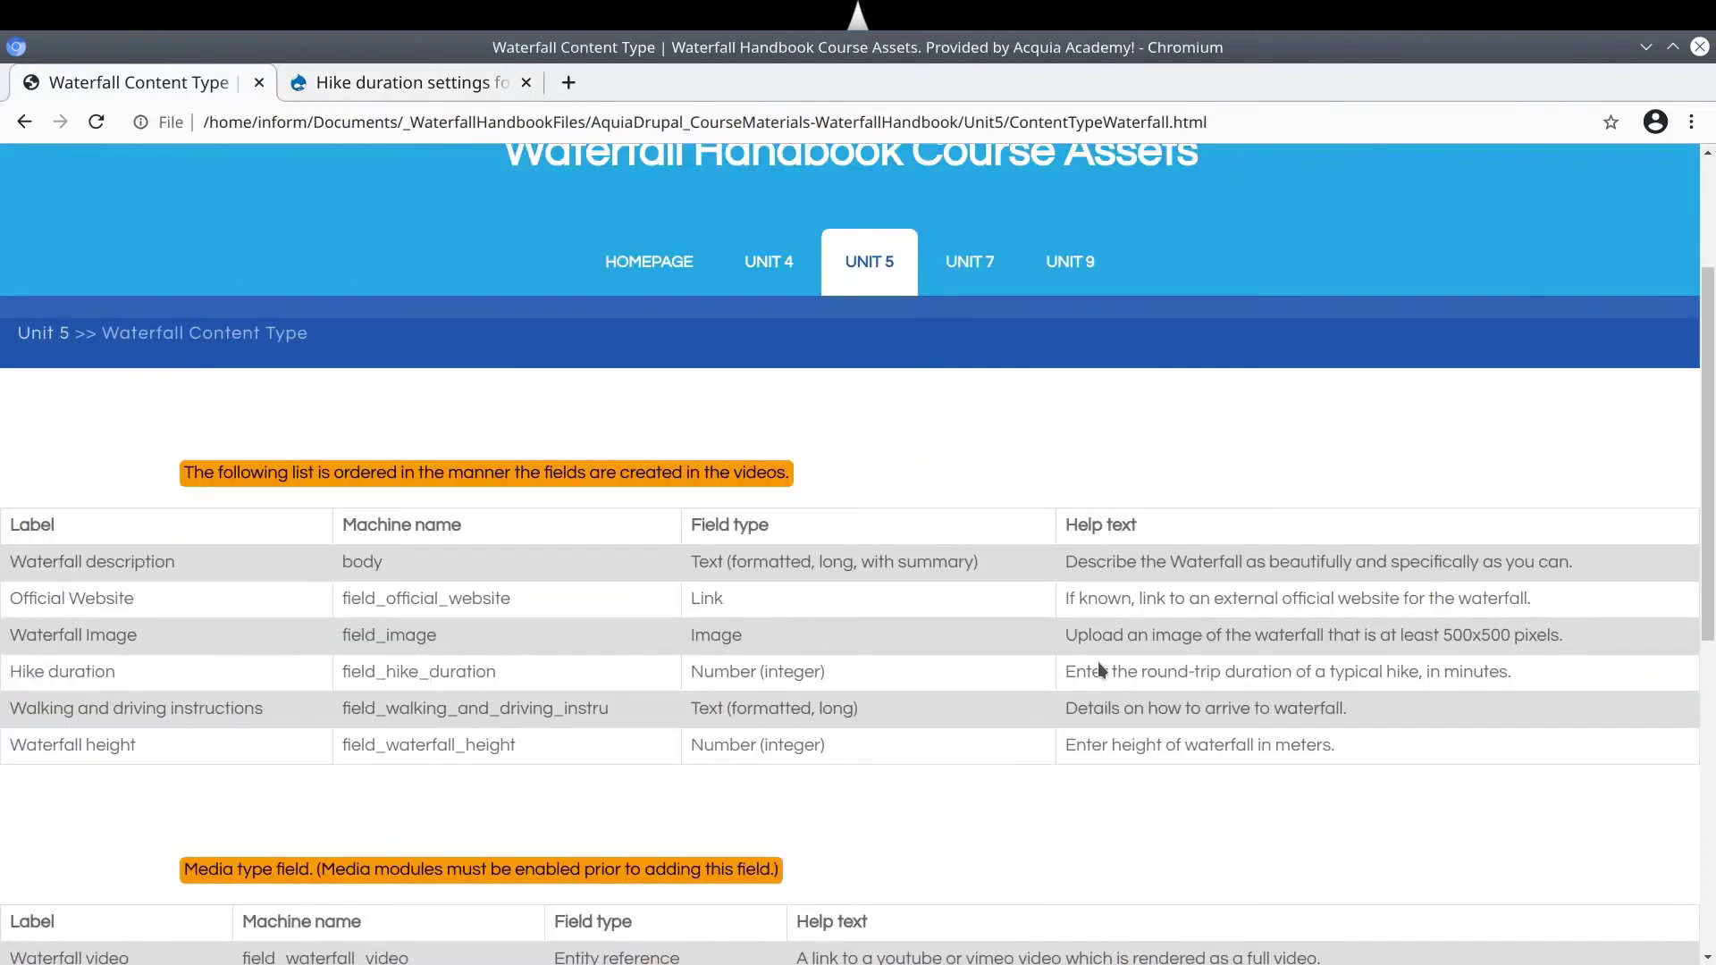
pyautogui.moveTo(1065, 671); pyautogui.dragTo(1512, 671)
pyautogui.rightClick(1511, 669)
pyautogui.click(1483, 689)
pyautogui.click(492, 82)
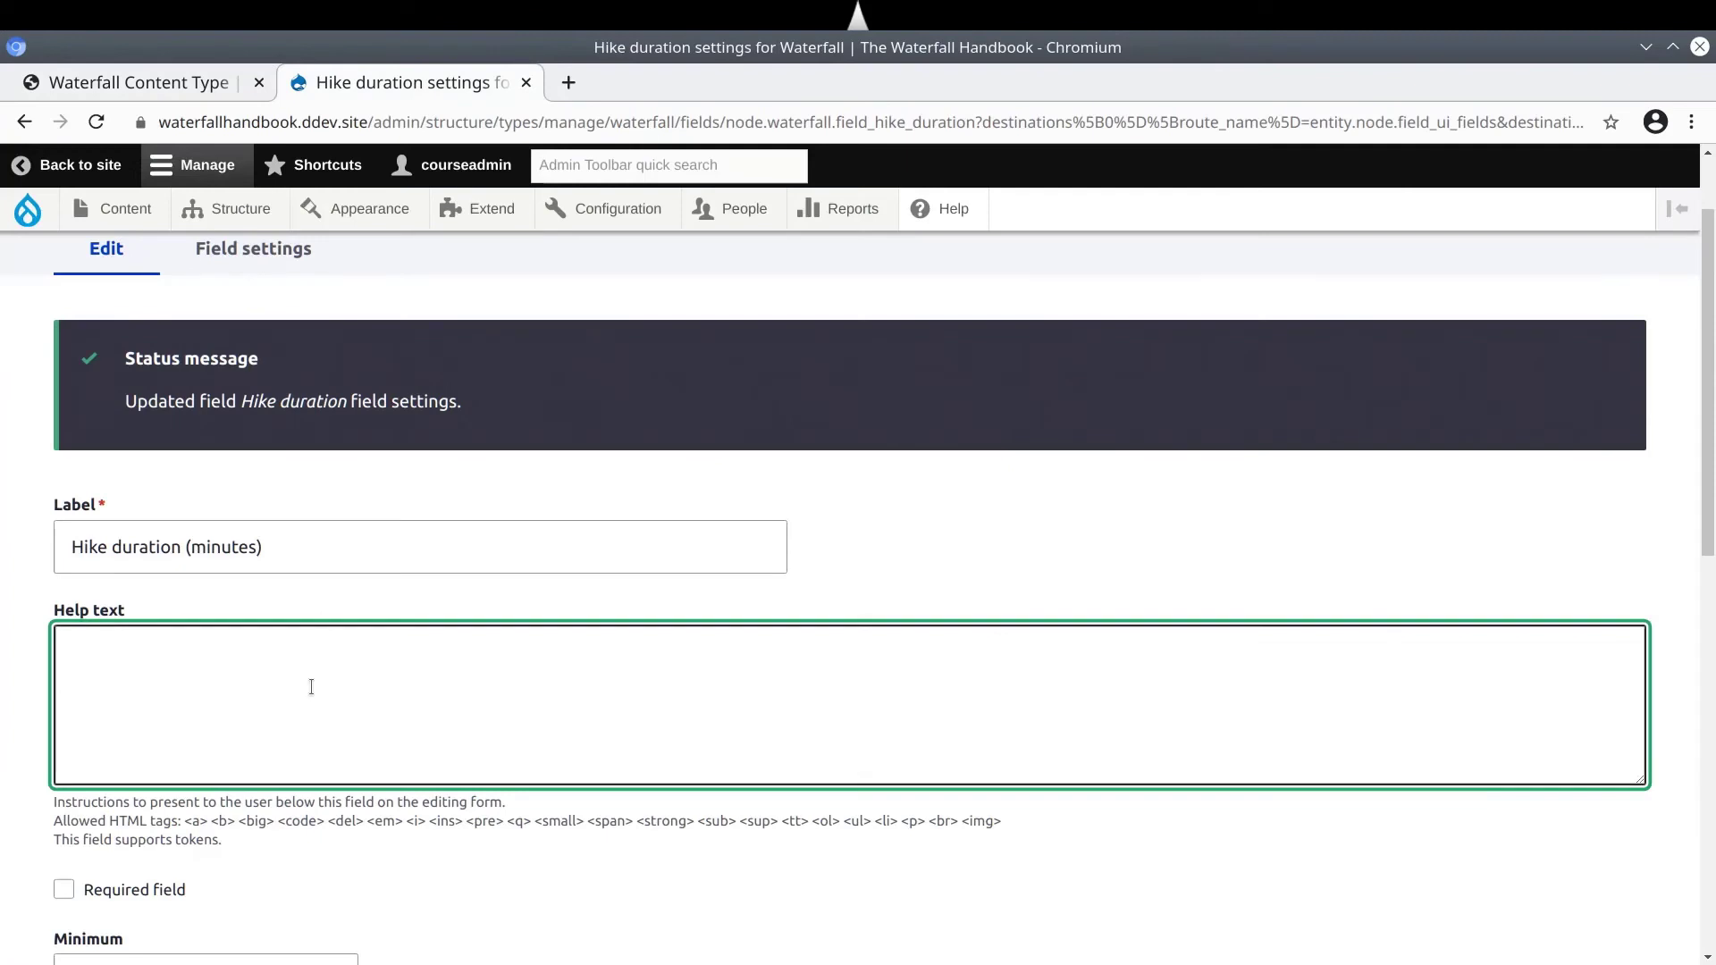
pyautogui.hotkey('ctrl', 'v')
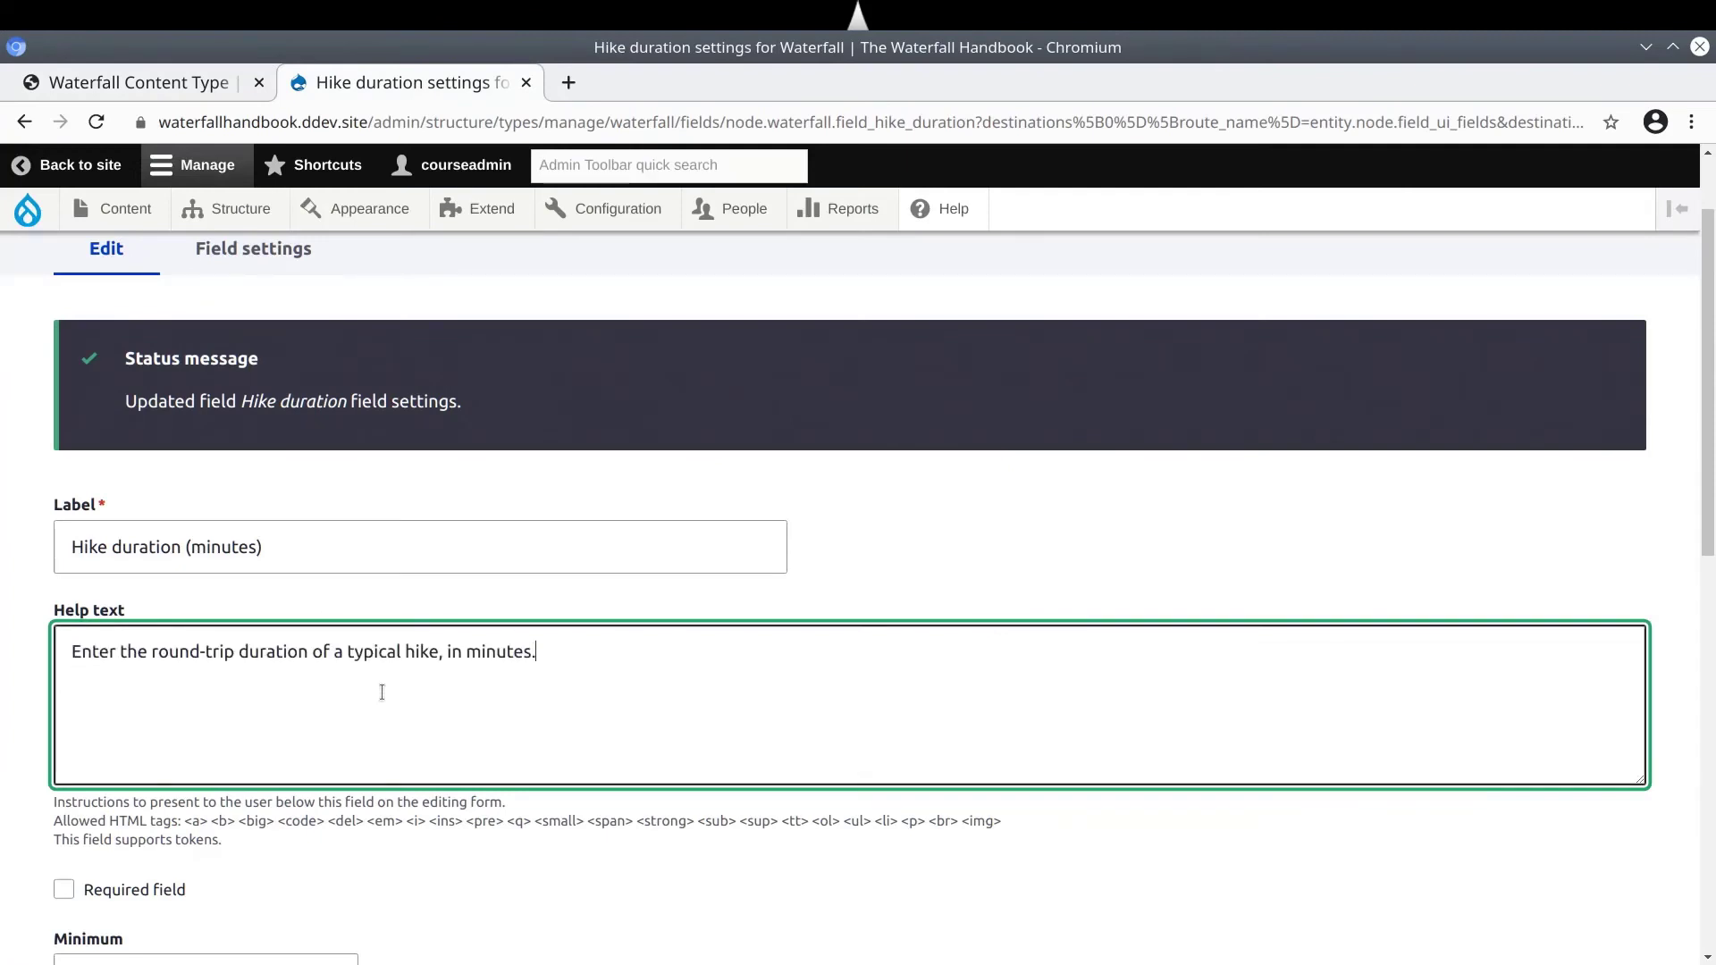
# Enter 'minutes' as the suffix and save the field settings
pyautogui.scroll(-7, 382, 693)
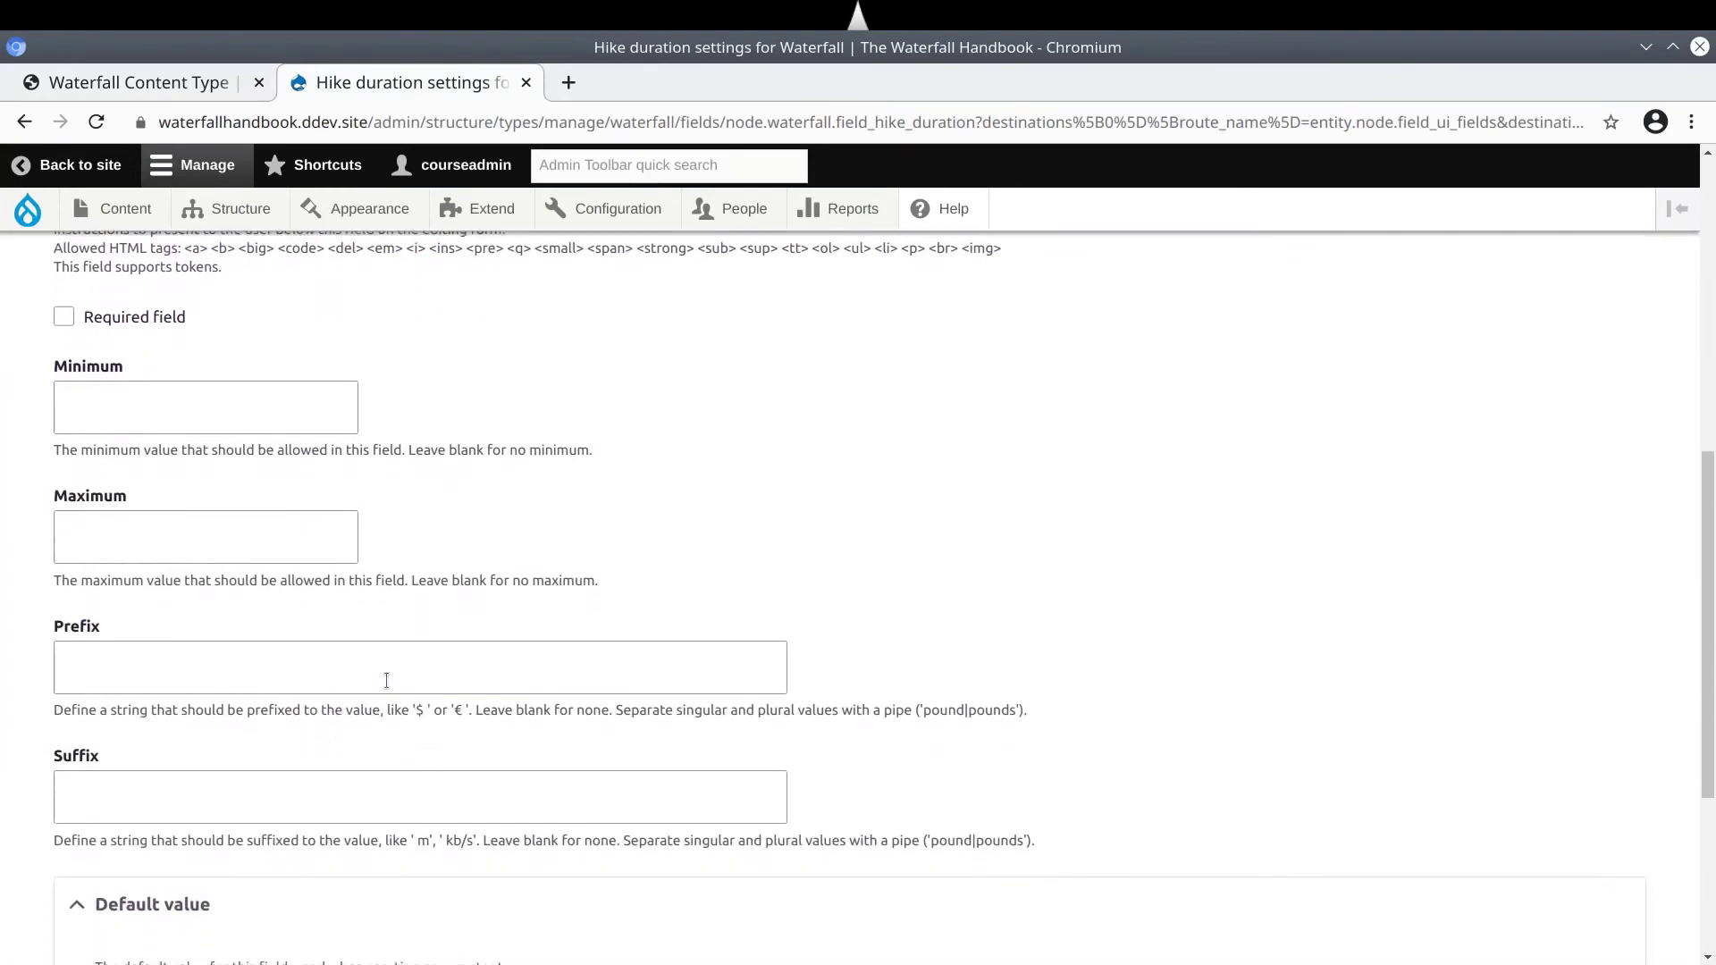
pyautogui.scroll(-2, 386, 680)
pyautogui.click(107, 656)
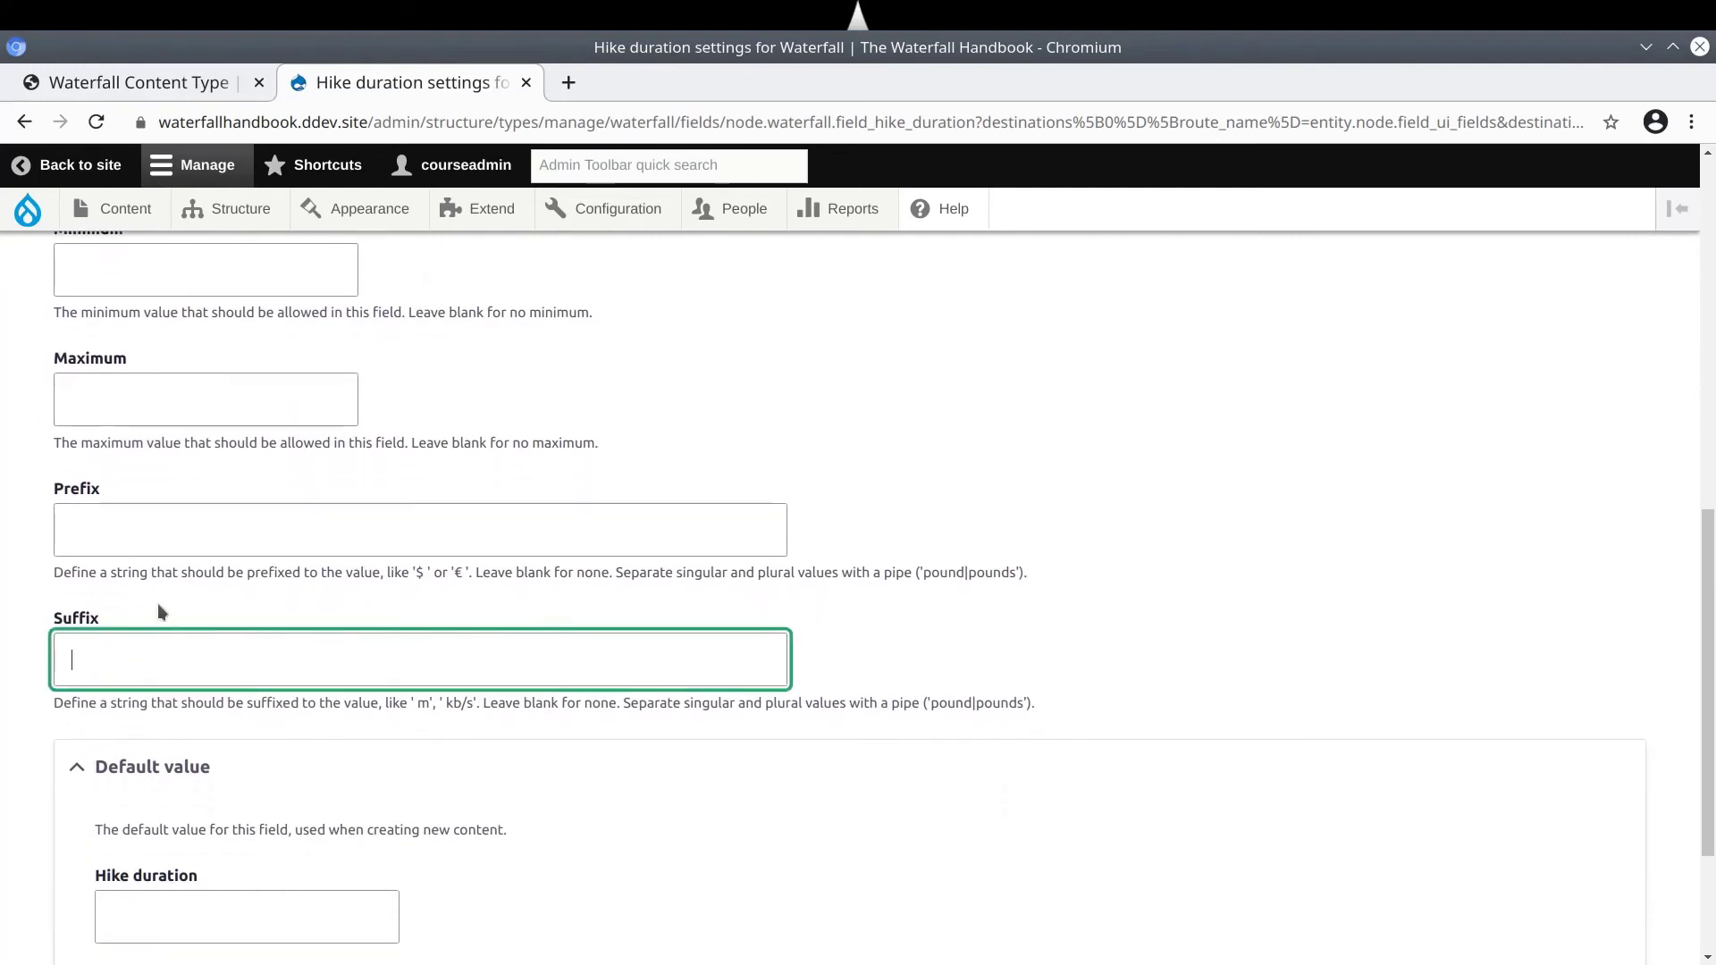
pyautogui.write('minutes')
pyautogui.doubleClick(121, 661)
pyautogui.click(162, 661)
pyautogui.doubleClick(117, 661)
pyautogui.click(155, 661)
pyautogui.doubleClick(156, 661)
pyautogui.click(155, 662)
pyautogui.scroll(-2, 631, 806)
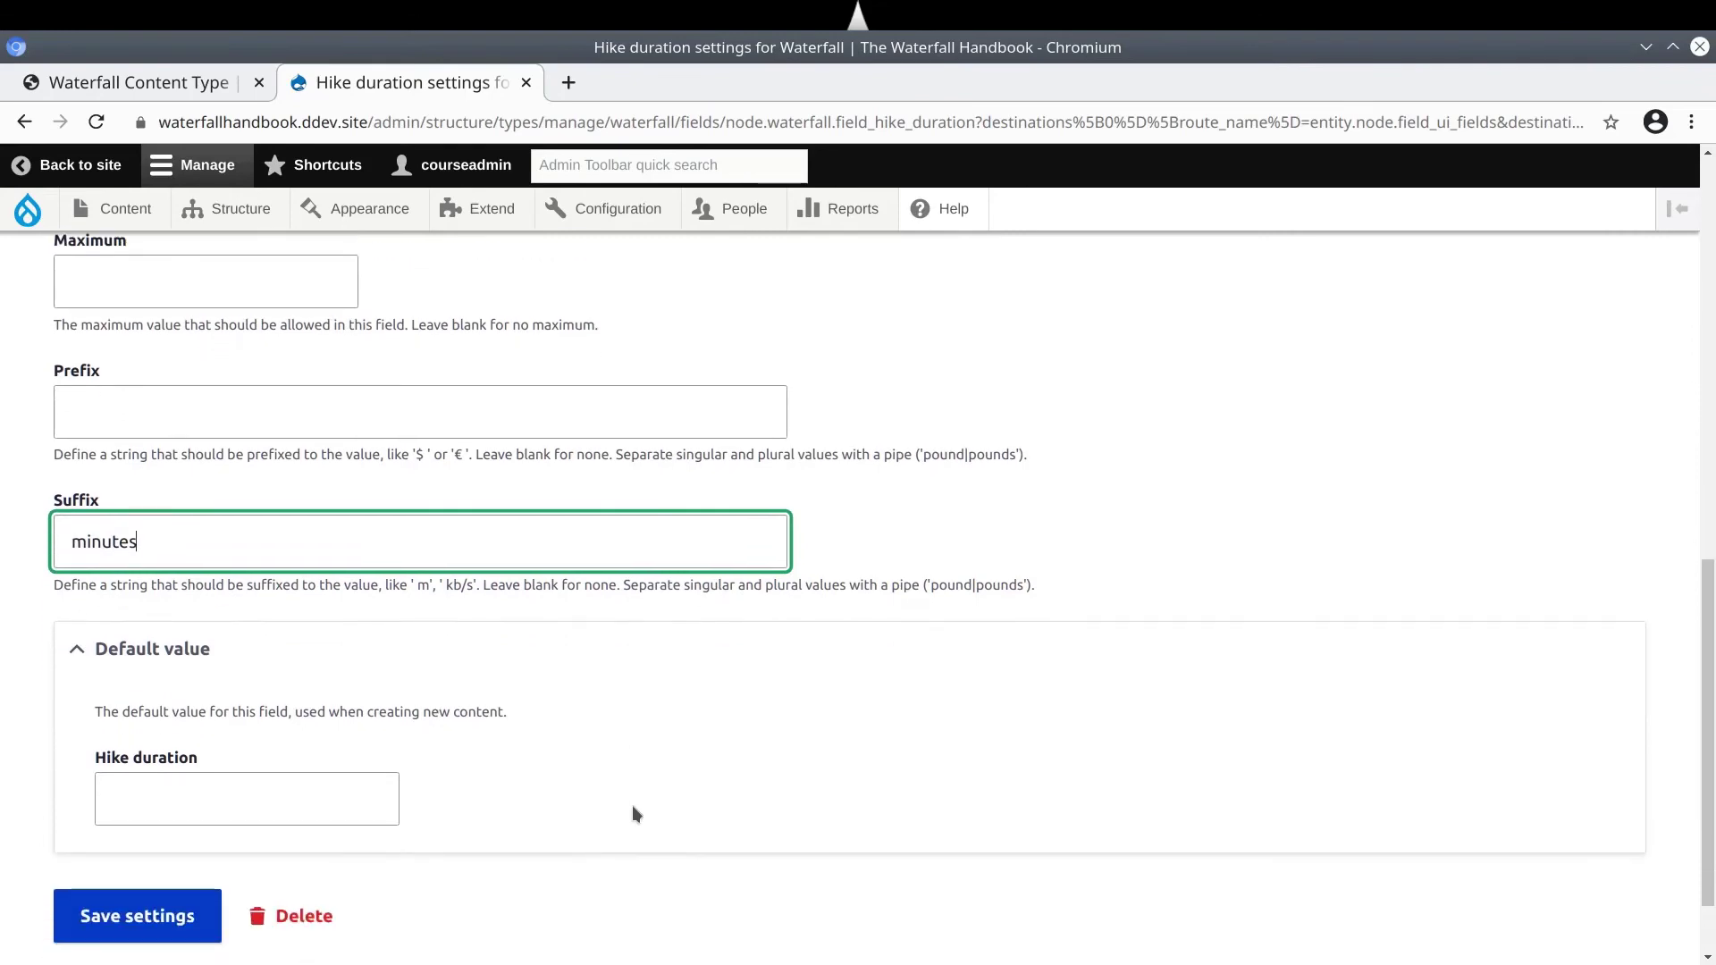
pyautogui.scroll(4, 631, 806)
pyautogui.press('Return')
pyautogui.scroll(-3, 634, 802)
pyautogui.scroll(-8, 633, 806)
pyautogui.click(172, 823)
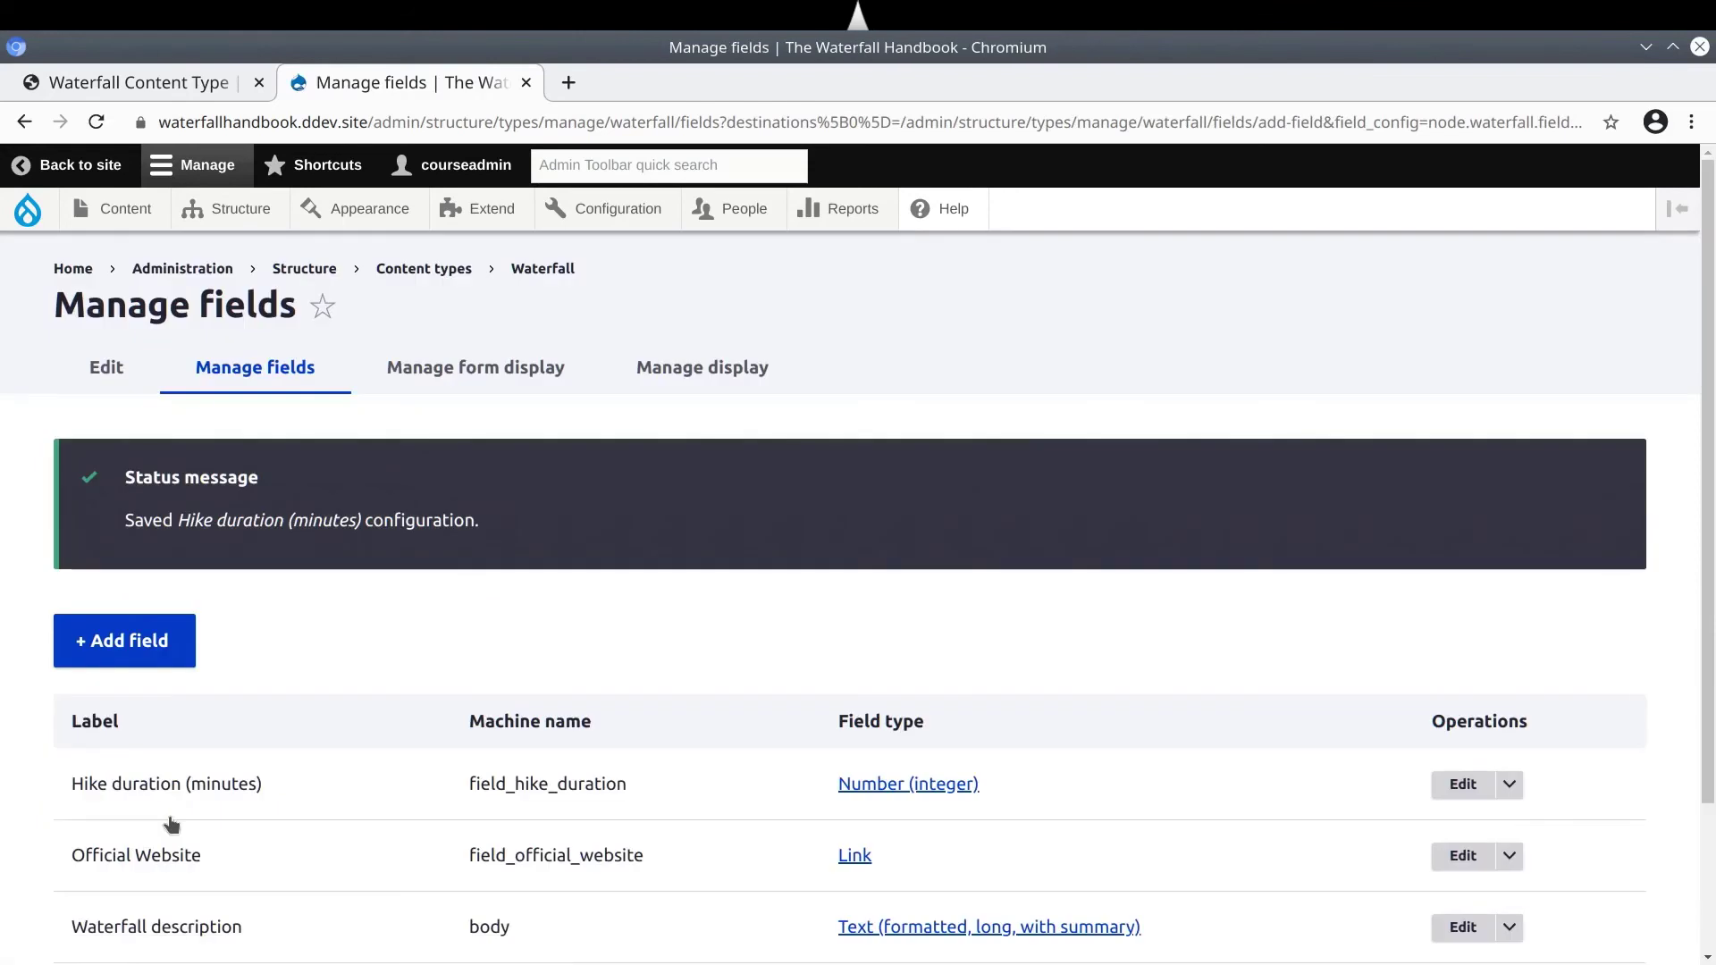
# Copy the 'Walking and driving instructions' label from the course assets page
pyautogui.scroll(-2, 260, 804)
pyautogui.tripleClick(164, 592)
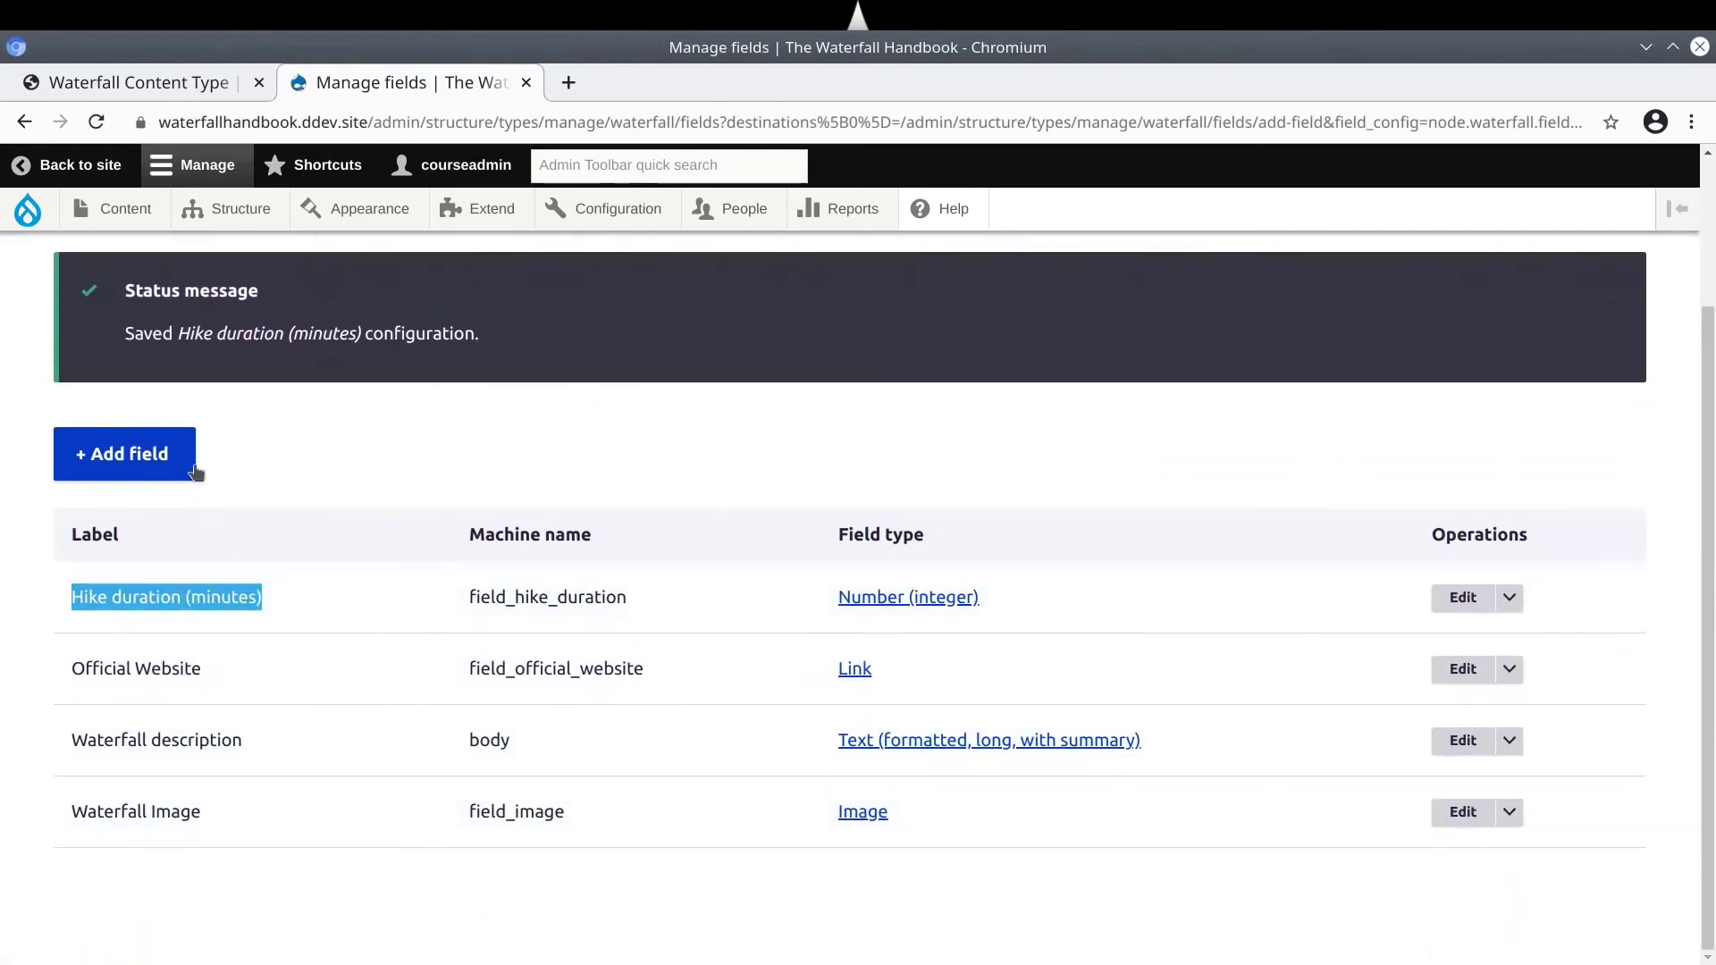
pyautogui.click(168, 81)
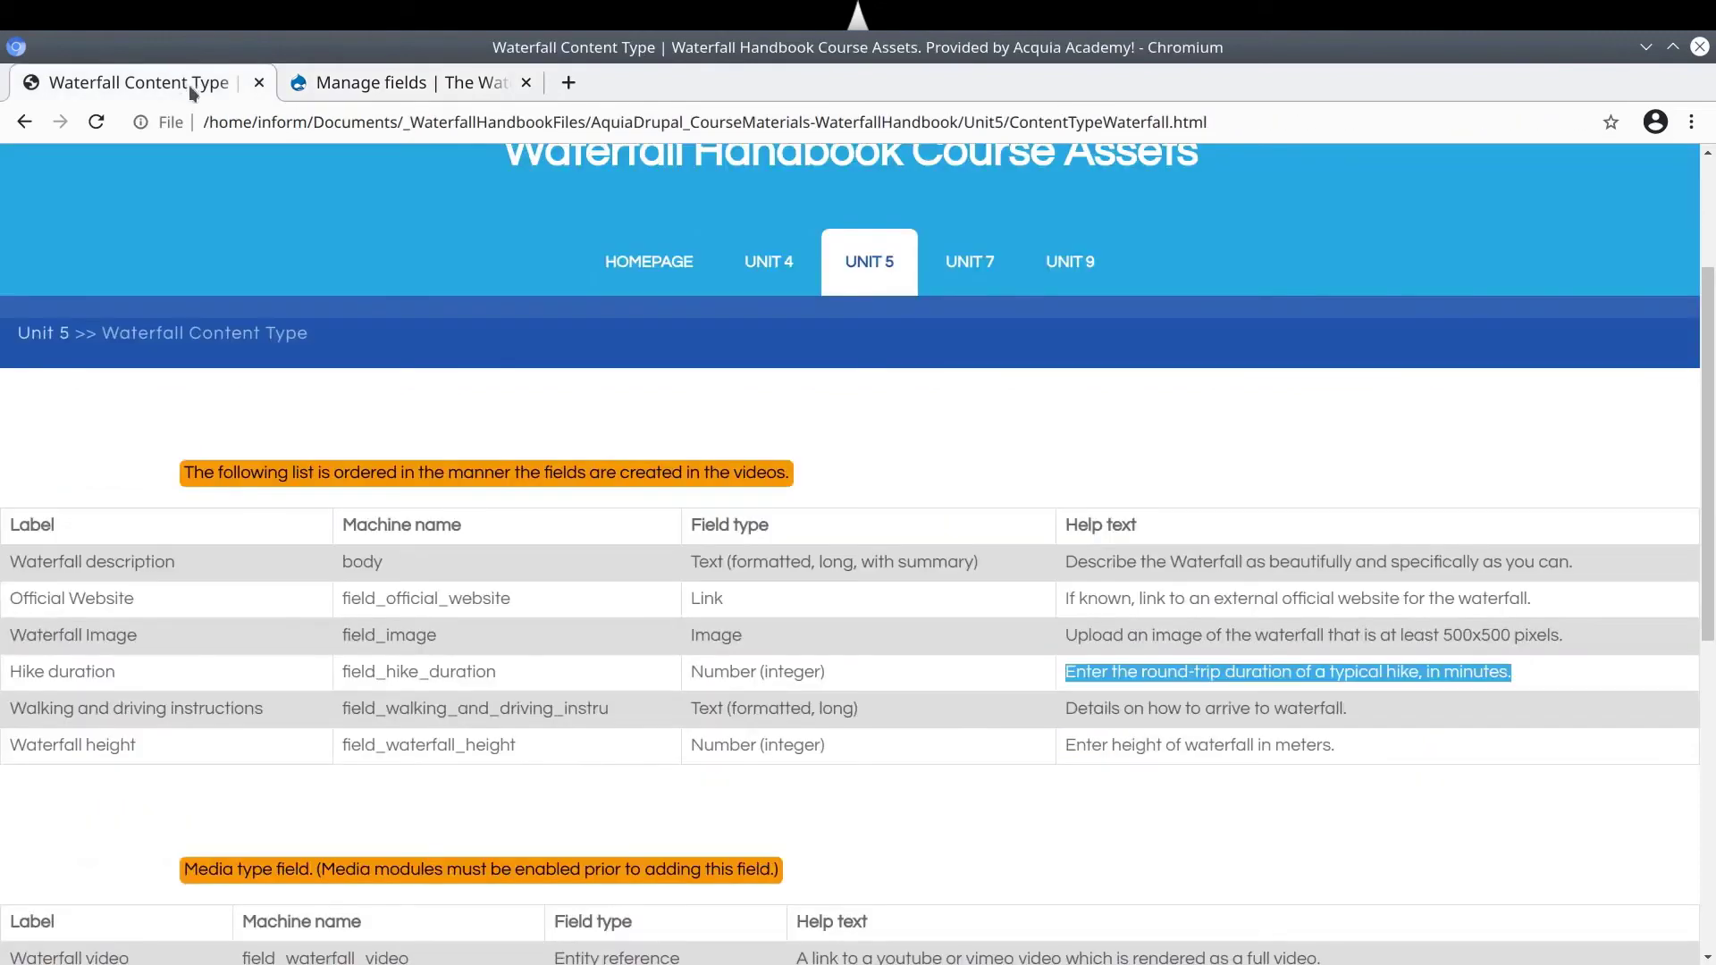
pyautogui.doubleClick(68, 708)
pyautogui.click(87, 710)
pyautogui.tripleClick(89, 710)
pyautogui.rightClick(102, 711)
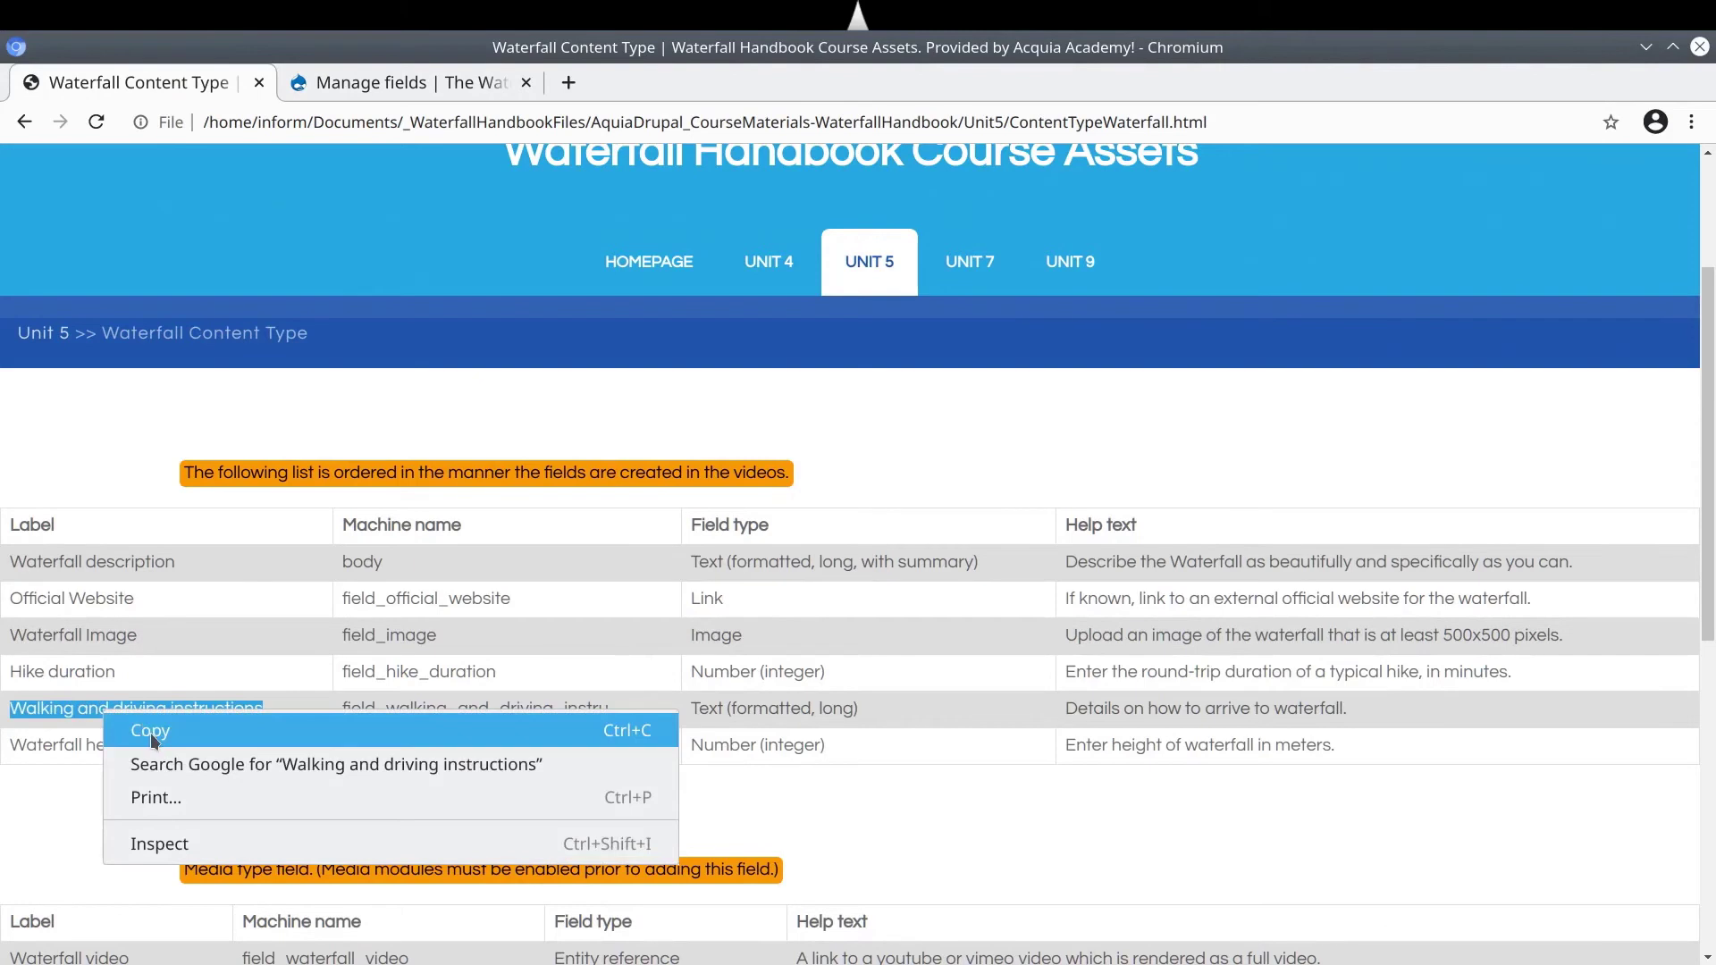
pyautogui.click(148, 728)
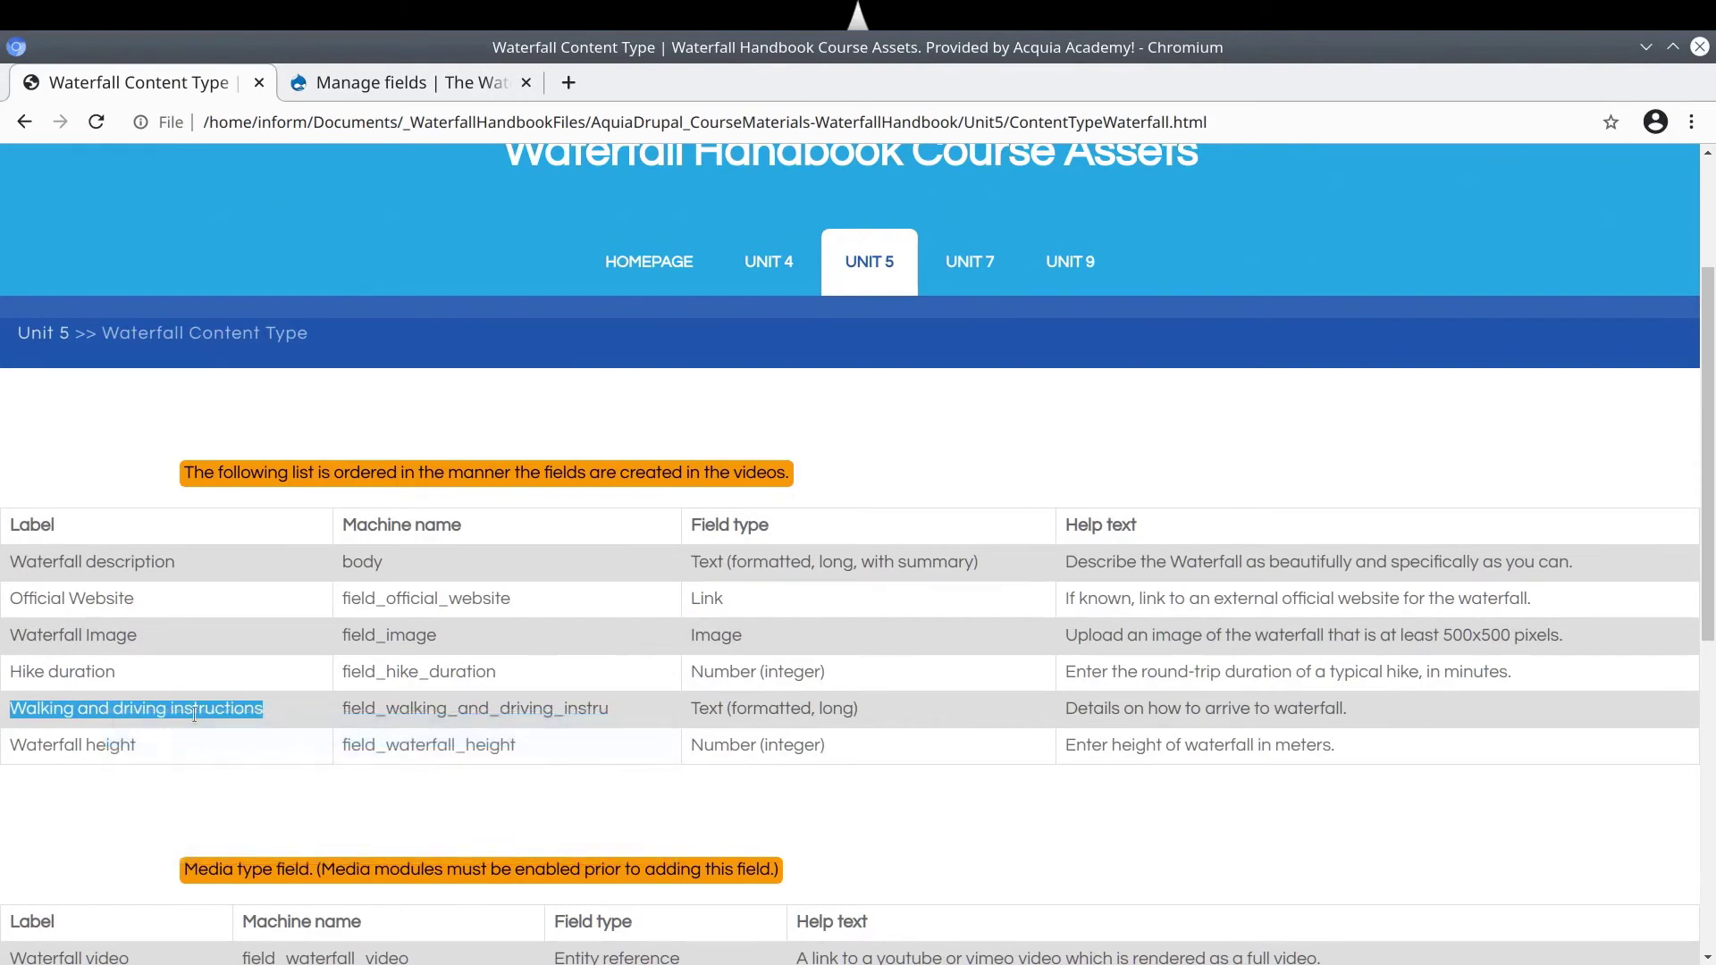
pyautogui.tripleClick(723, 710)
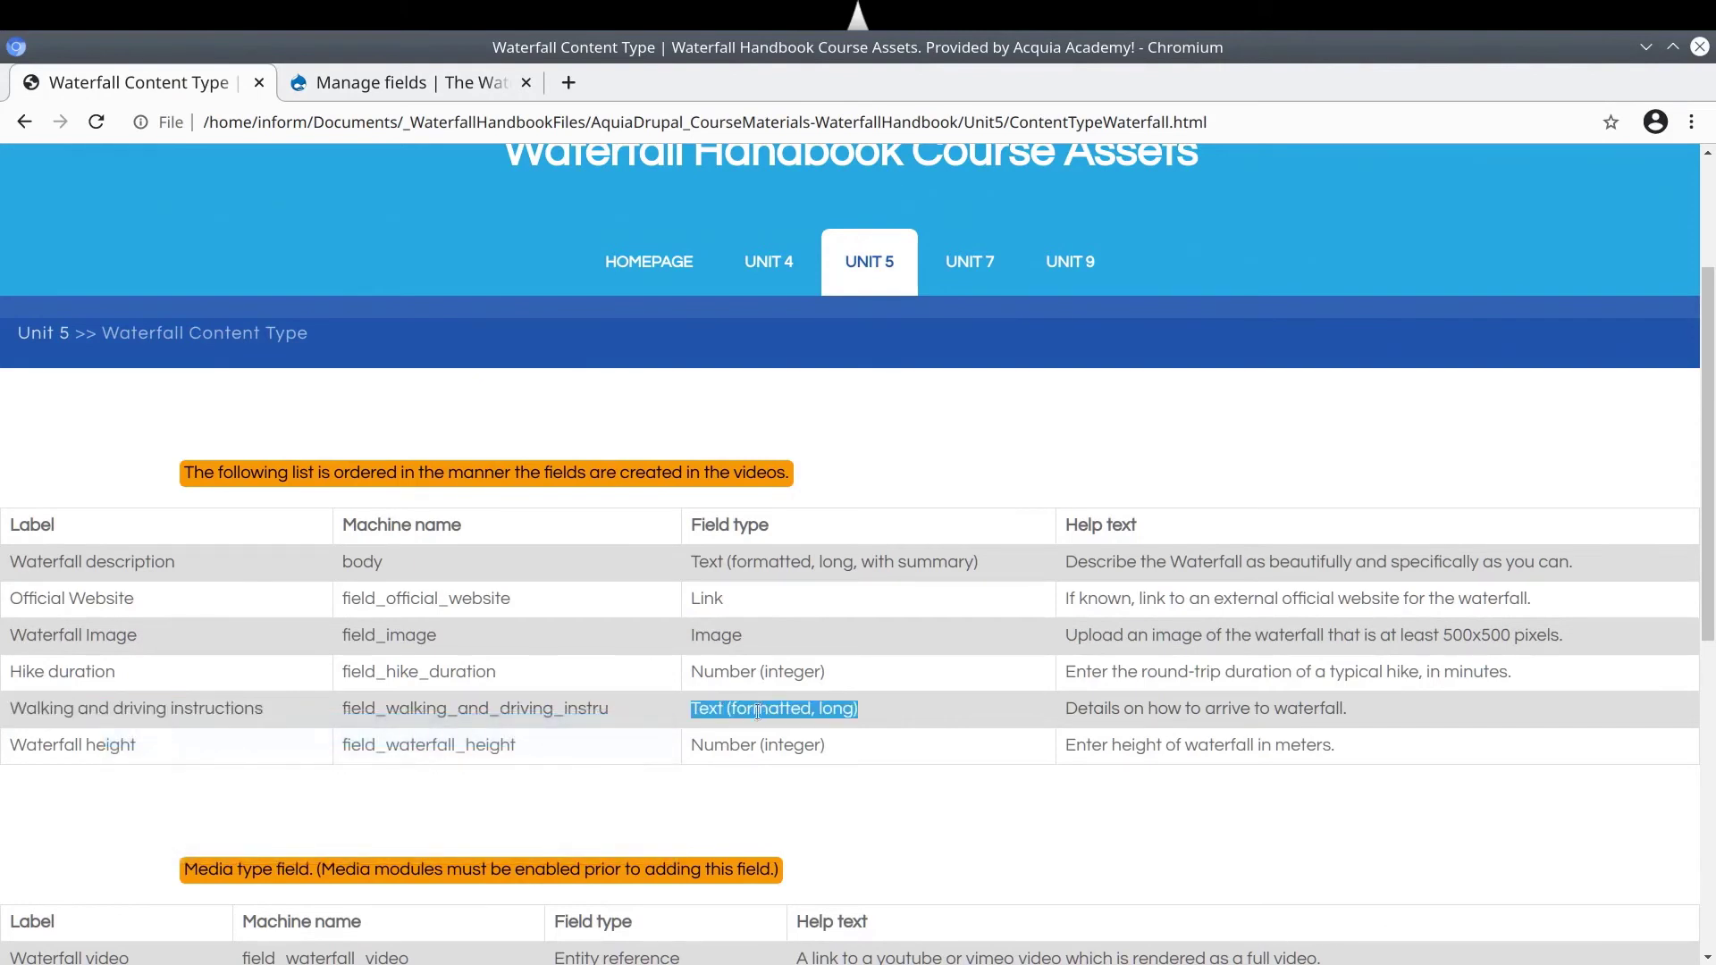
pyautogui.click(399, 82)
# Start a new field on Waterfall and bring up the field type choices
pyautogui.click(330, 442)
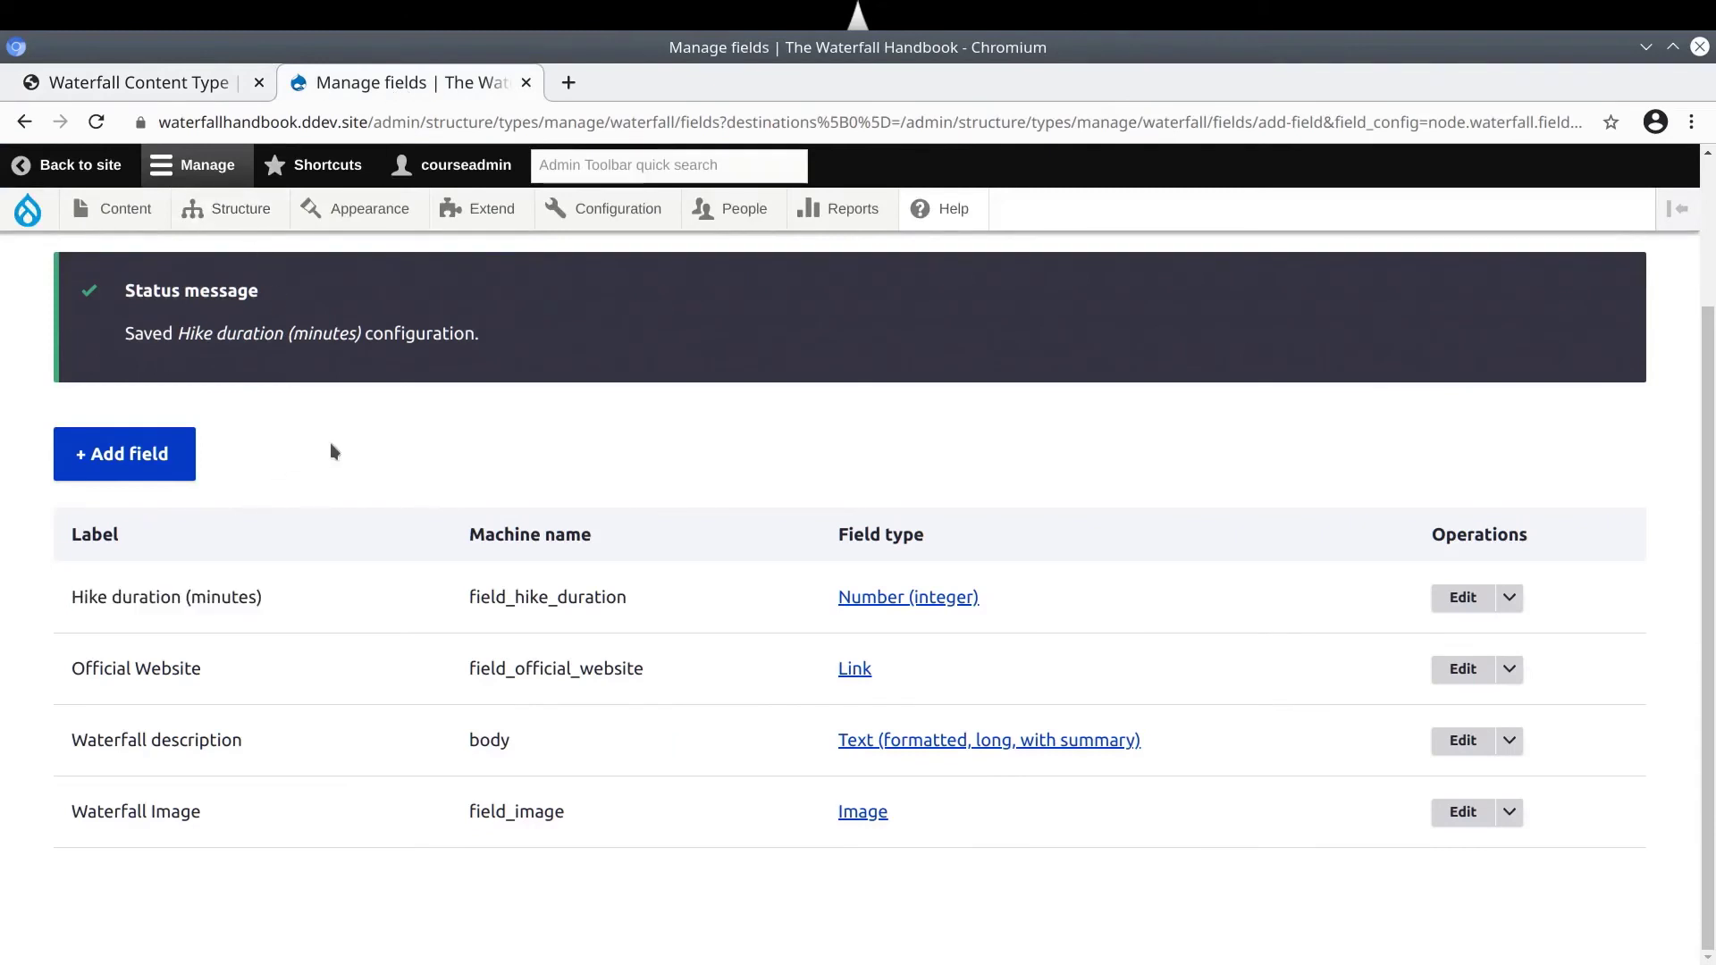
pyautogui.scroll(2, 317, 482)
pyautogui.click(143, 576)
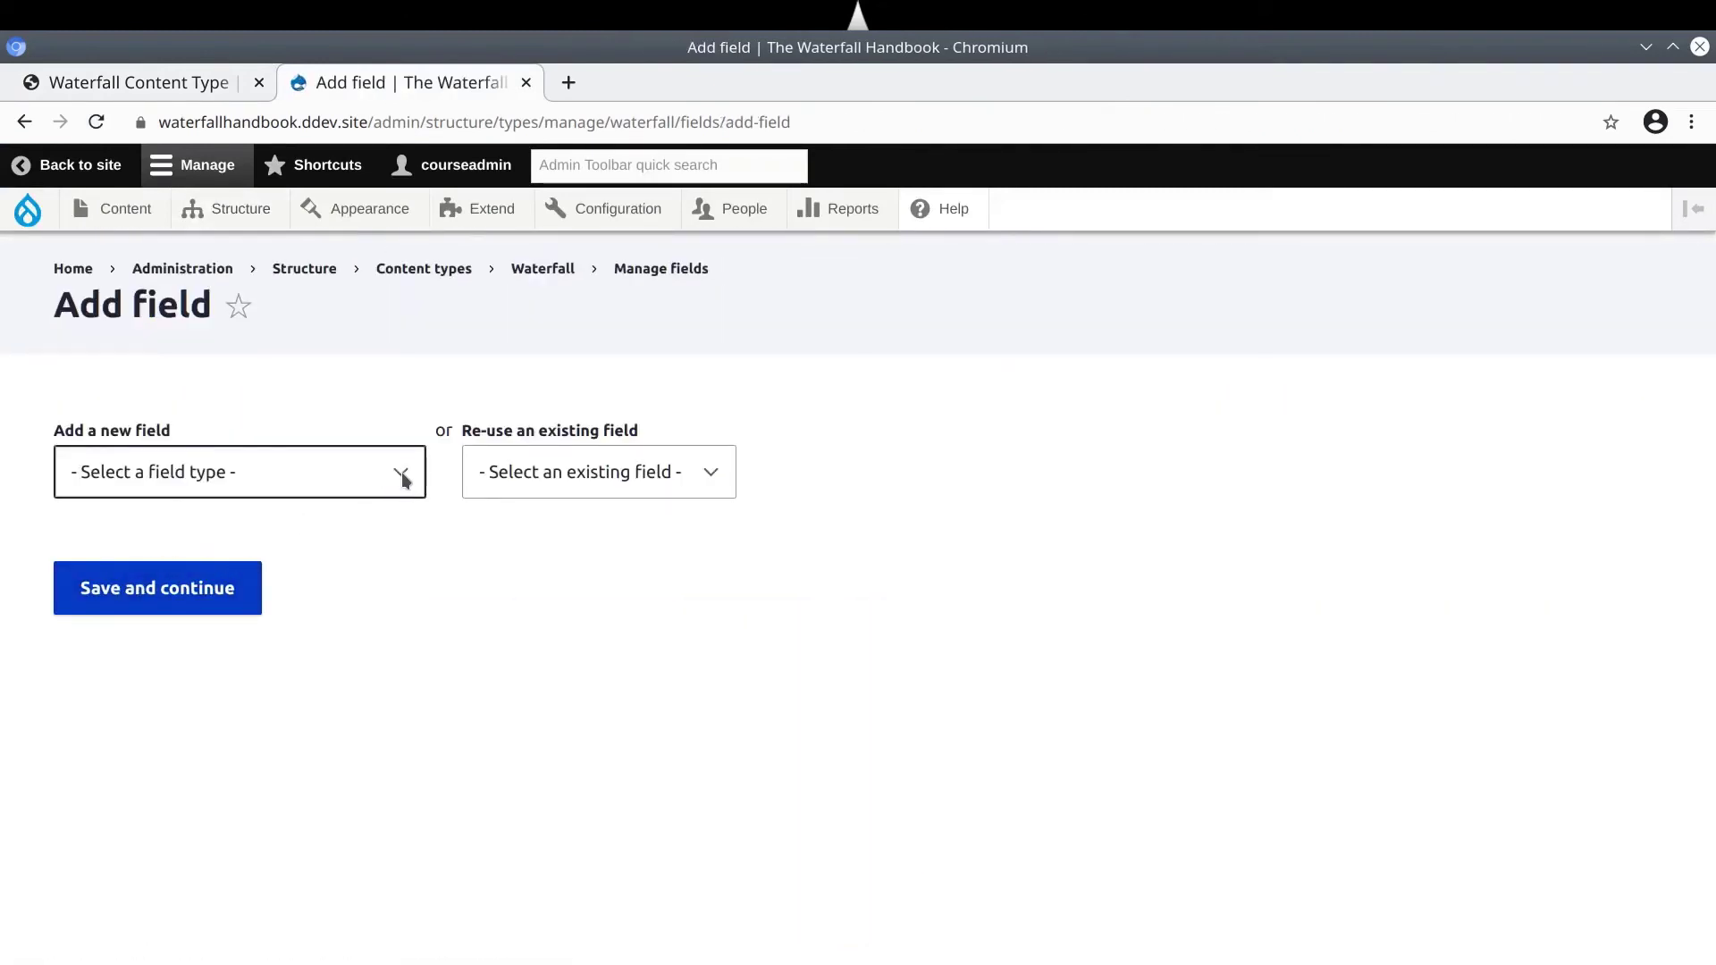
pyautogui.click(400, 475)
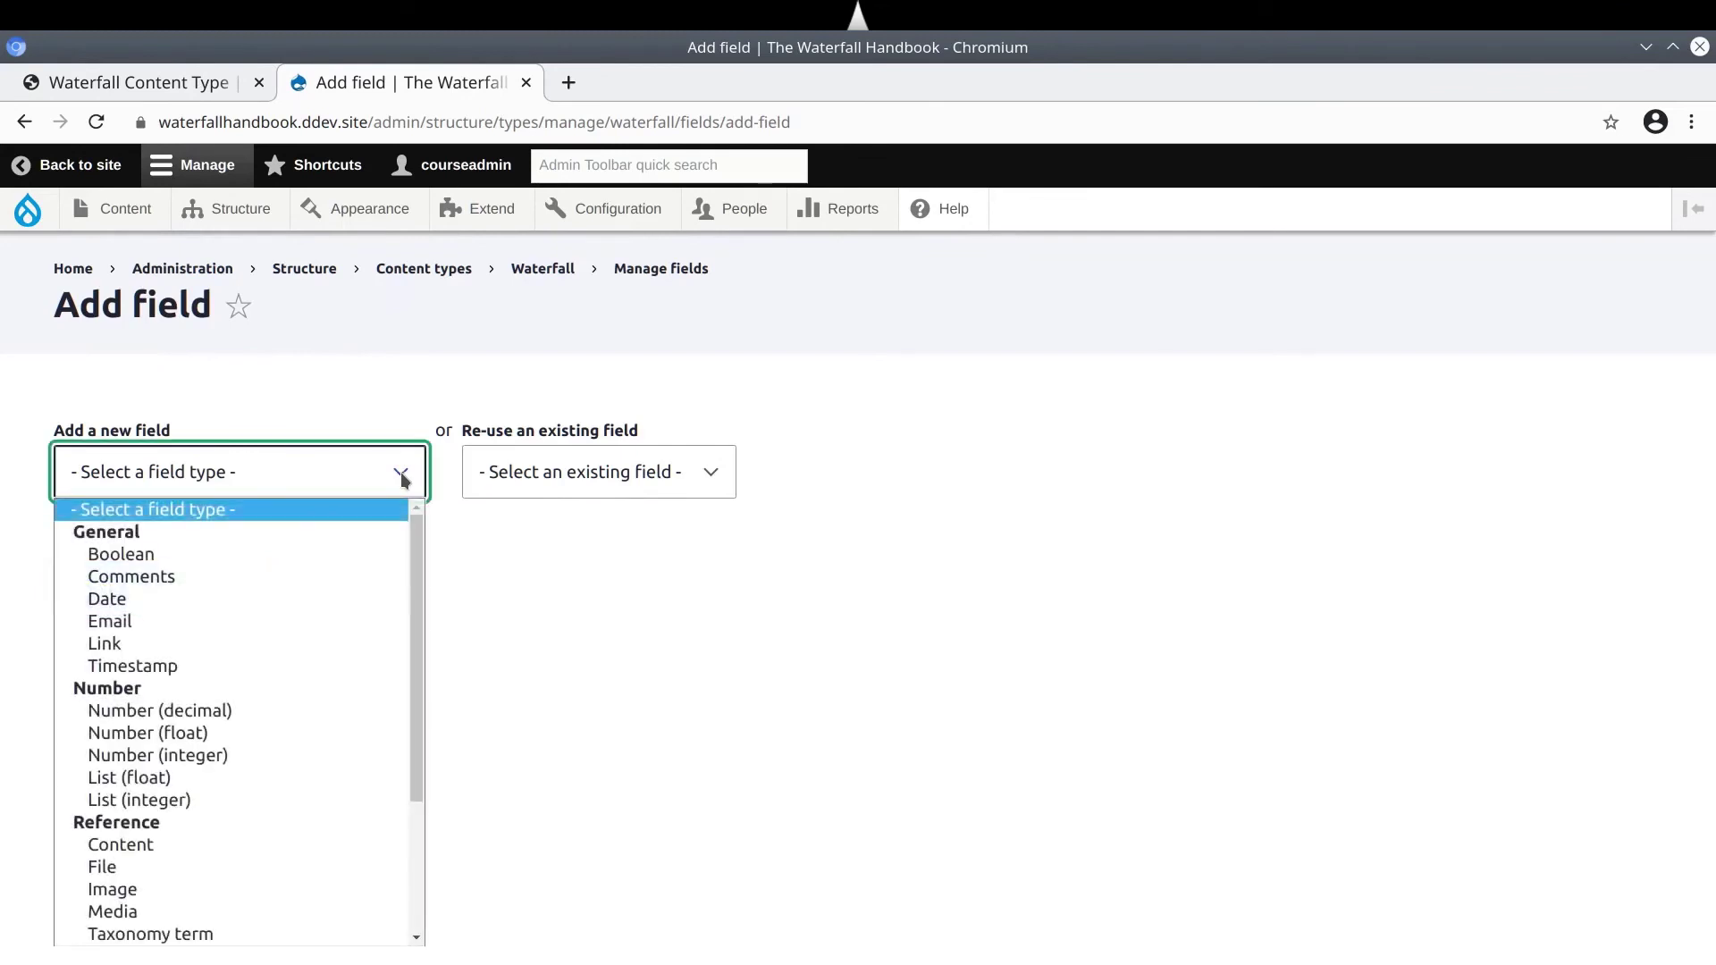
# Choose Text (formatted, long) and paste 'Walking and driving instructions' as the label
pyautogui.scroll(-3, 209, 640)
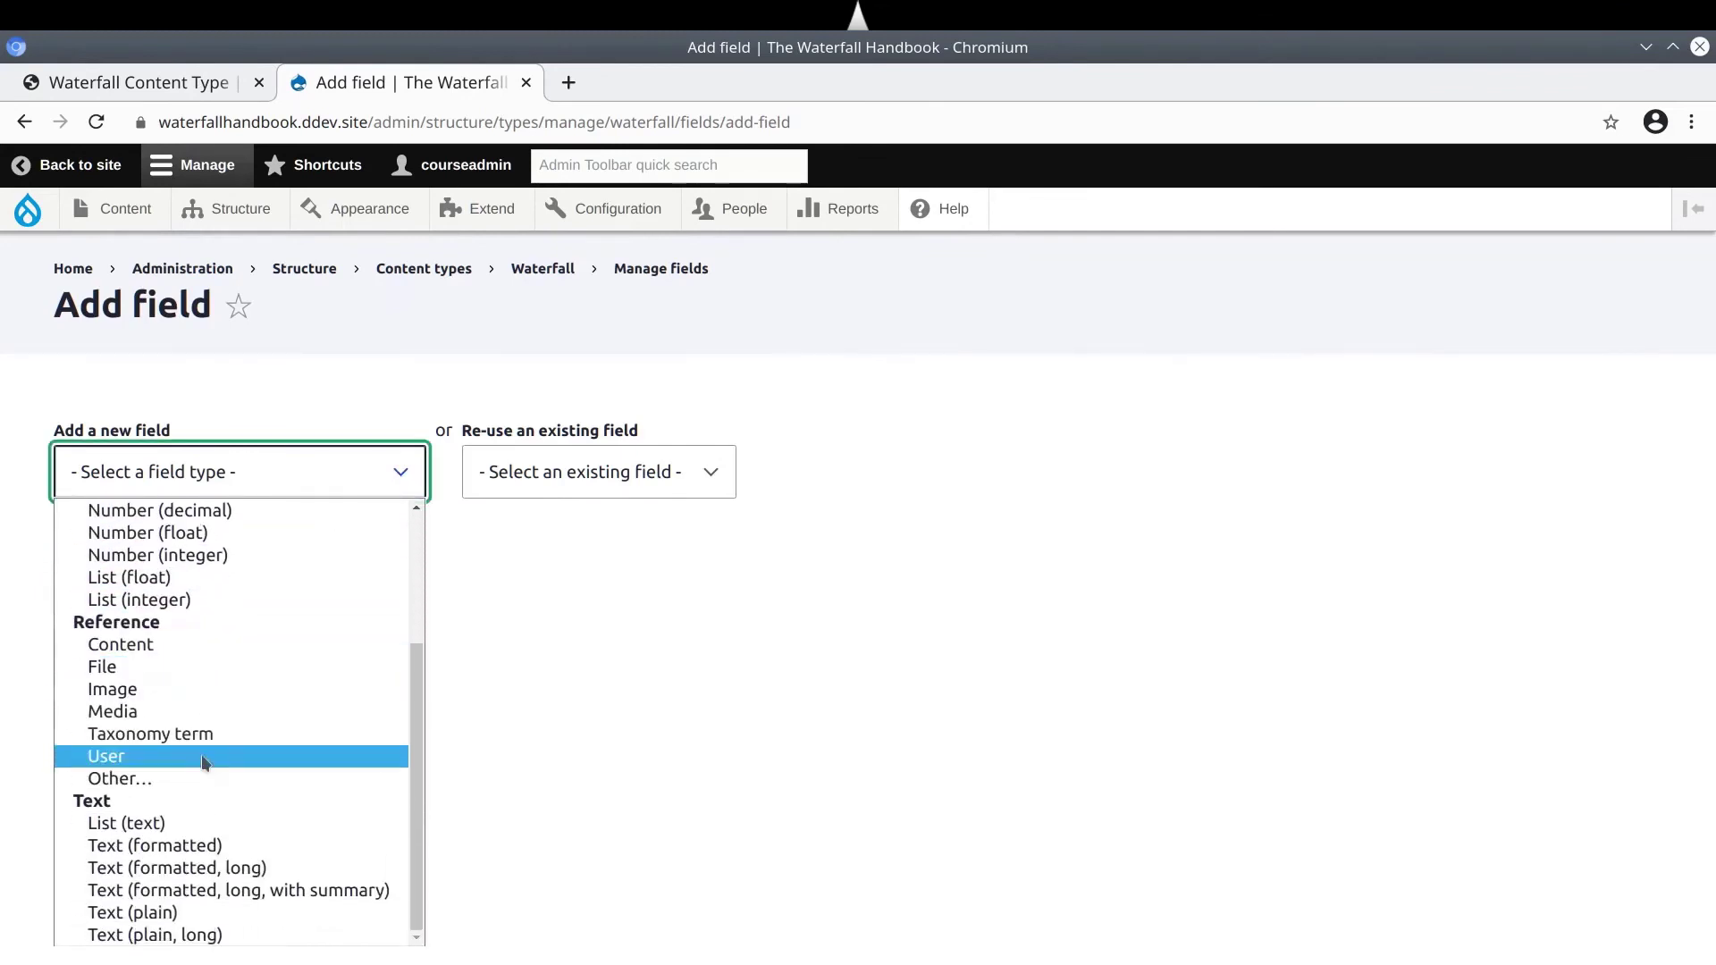
pyautogui.click(260, 871)
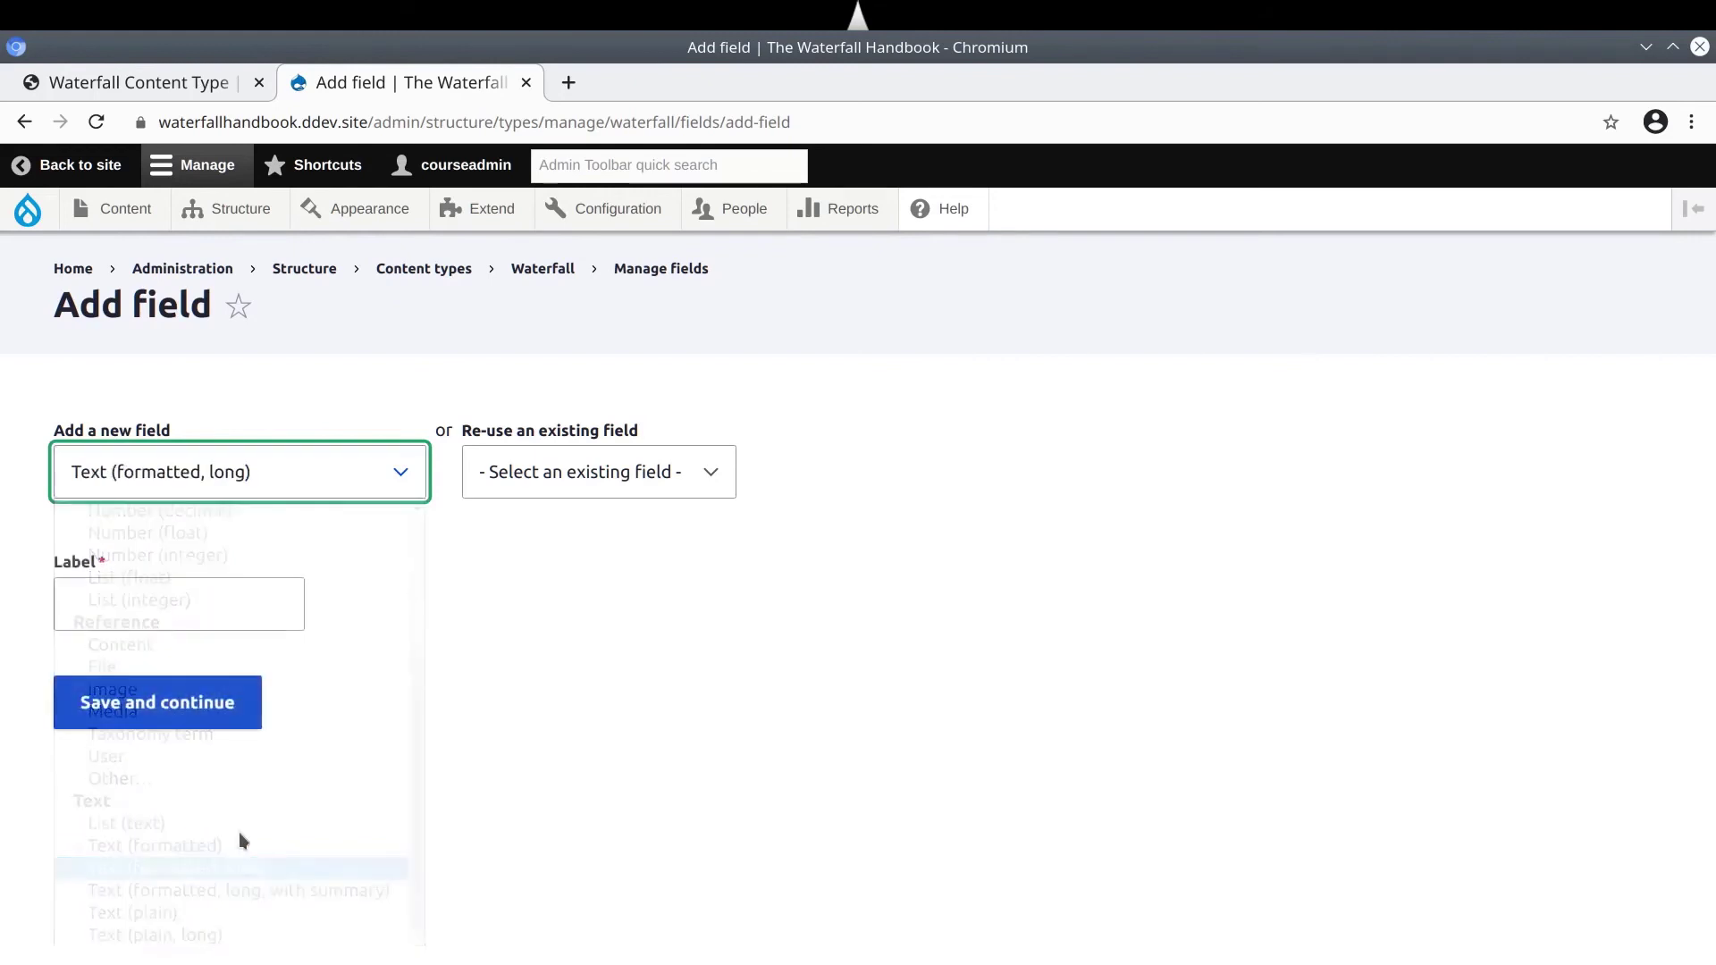
pyautogui.click(145, 609)
pyautogui.rightClick(142, 609)
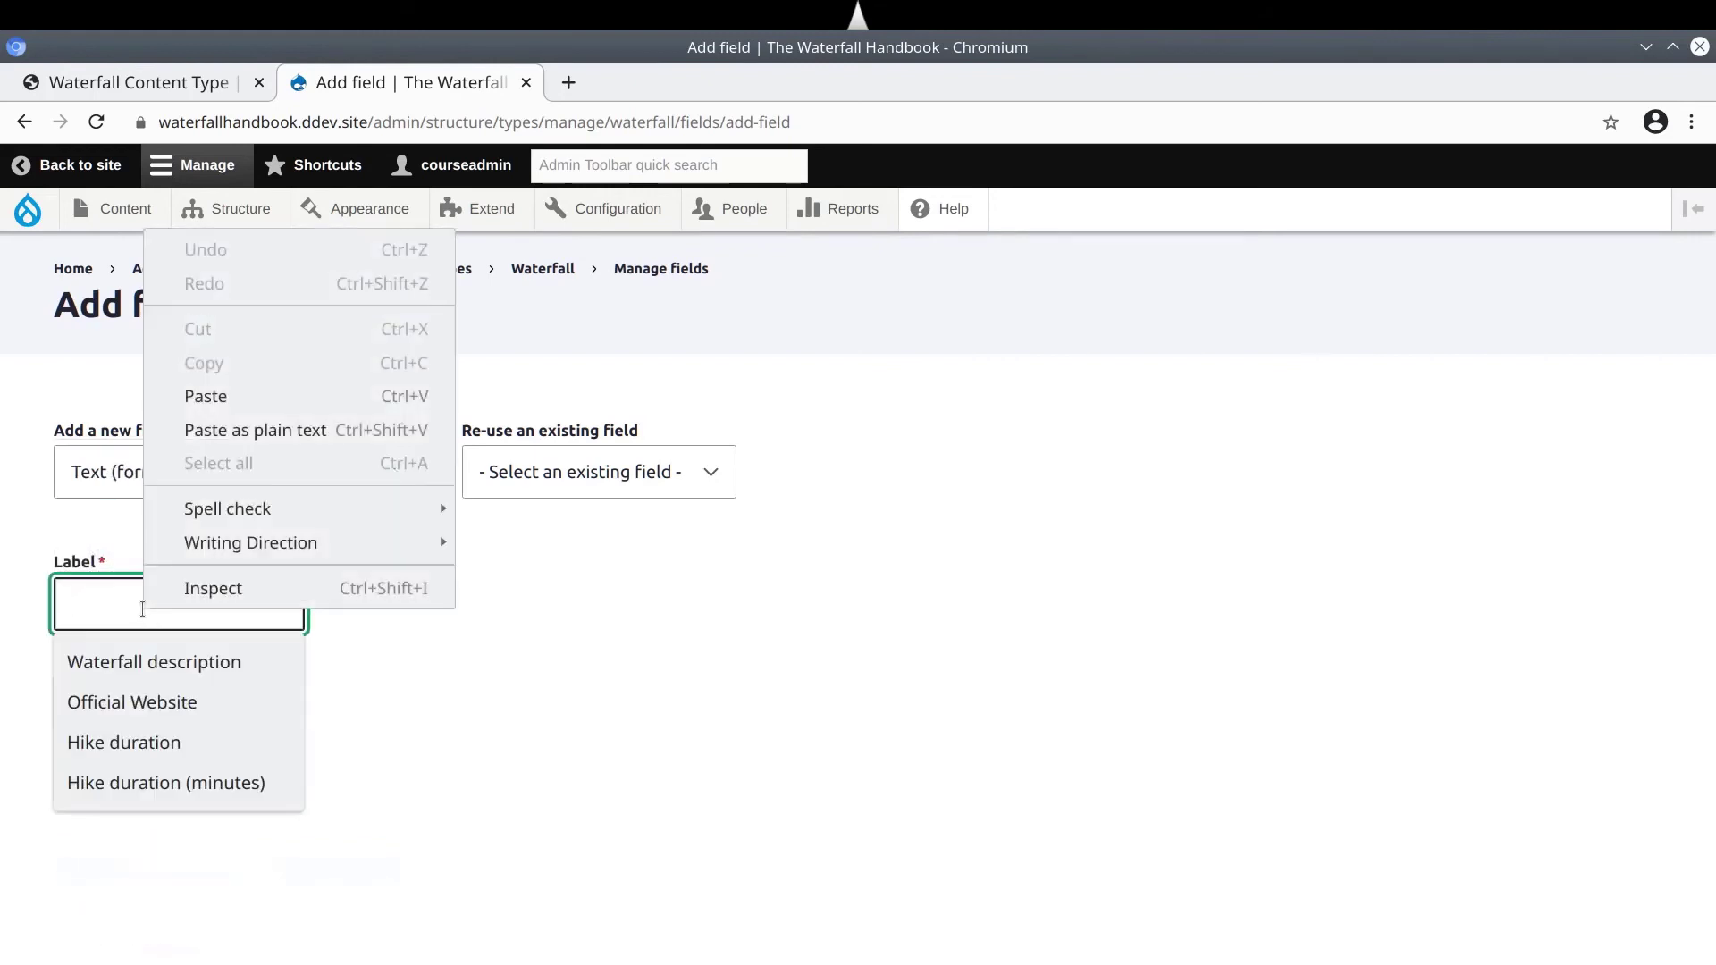
pyautogui.click(239, 399)
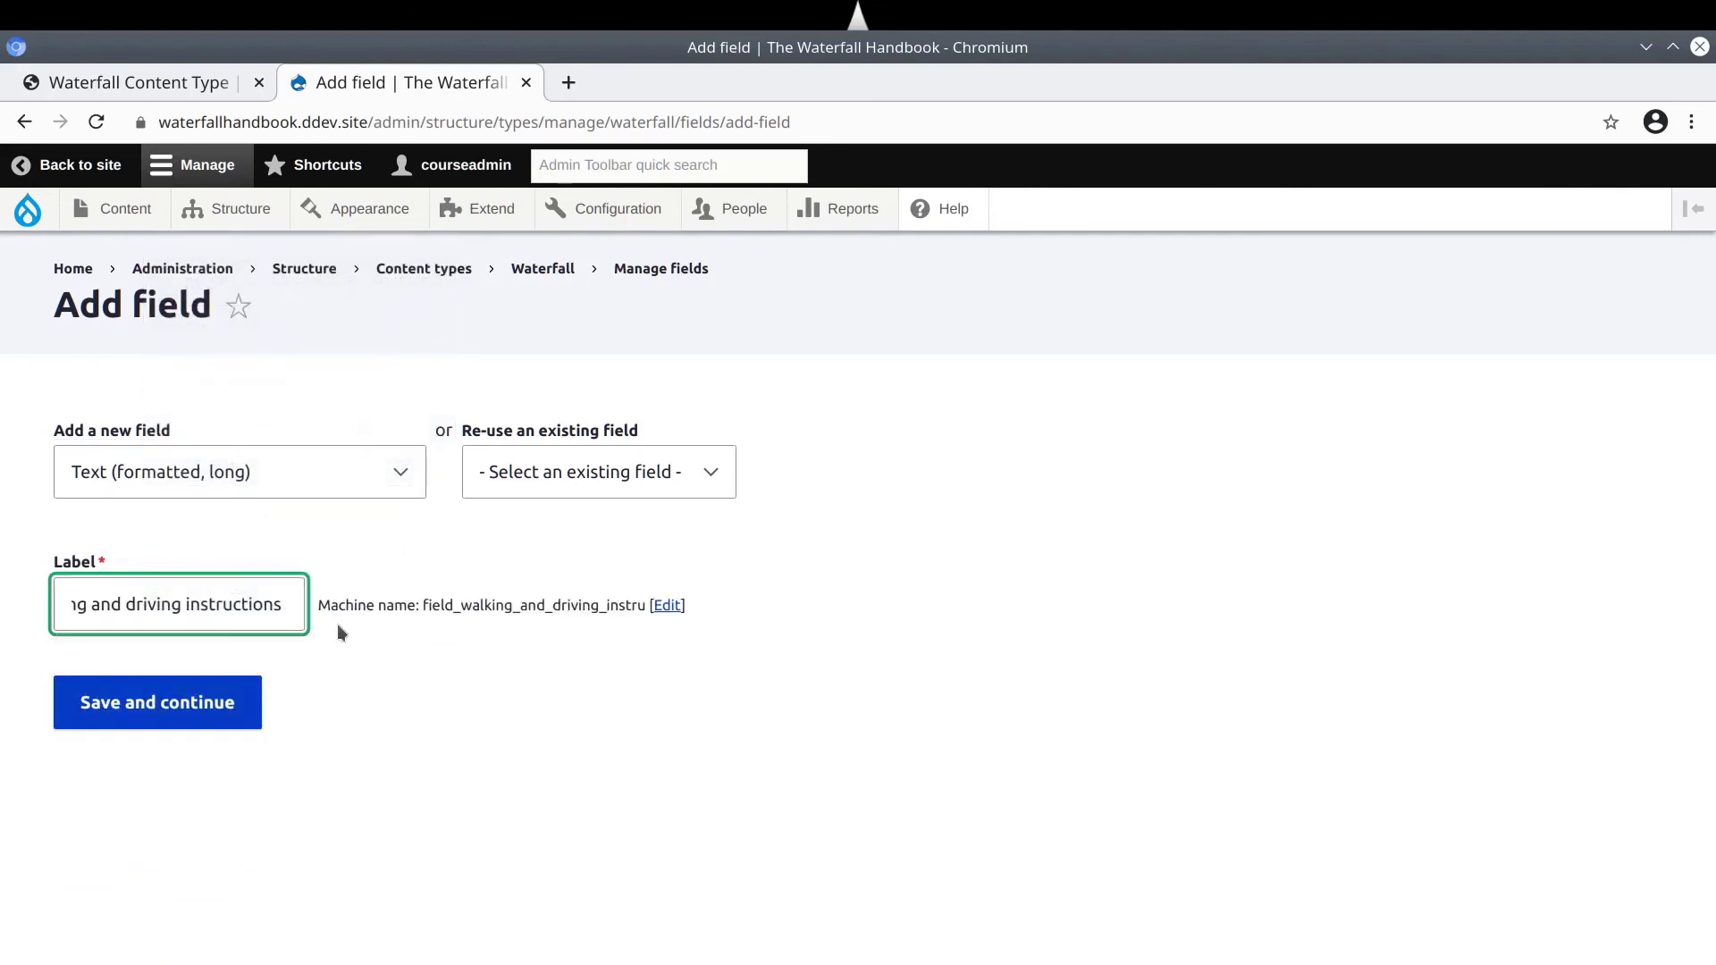
# Complete the label's 'tions' ending and save the field with one allowed value
pyautogui.doubleClick(526, 618)
pyautogui.moveTo(526, 618); pyautogui.dragTo(250, 621)
pyautogui.click(213, 616)
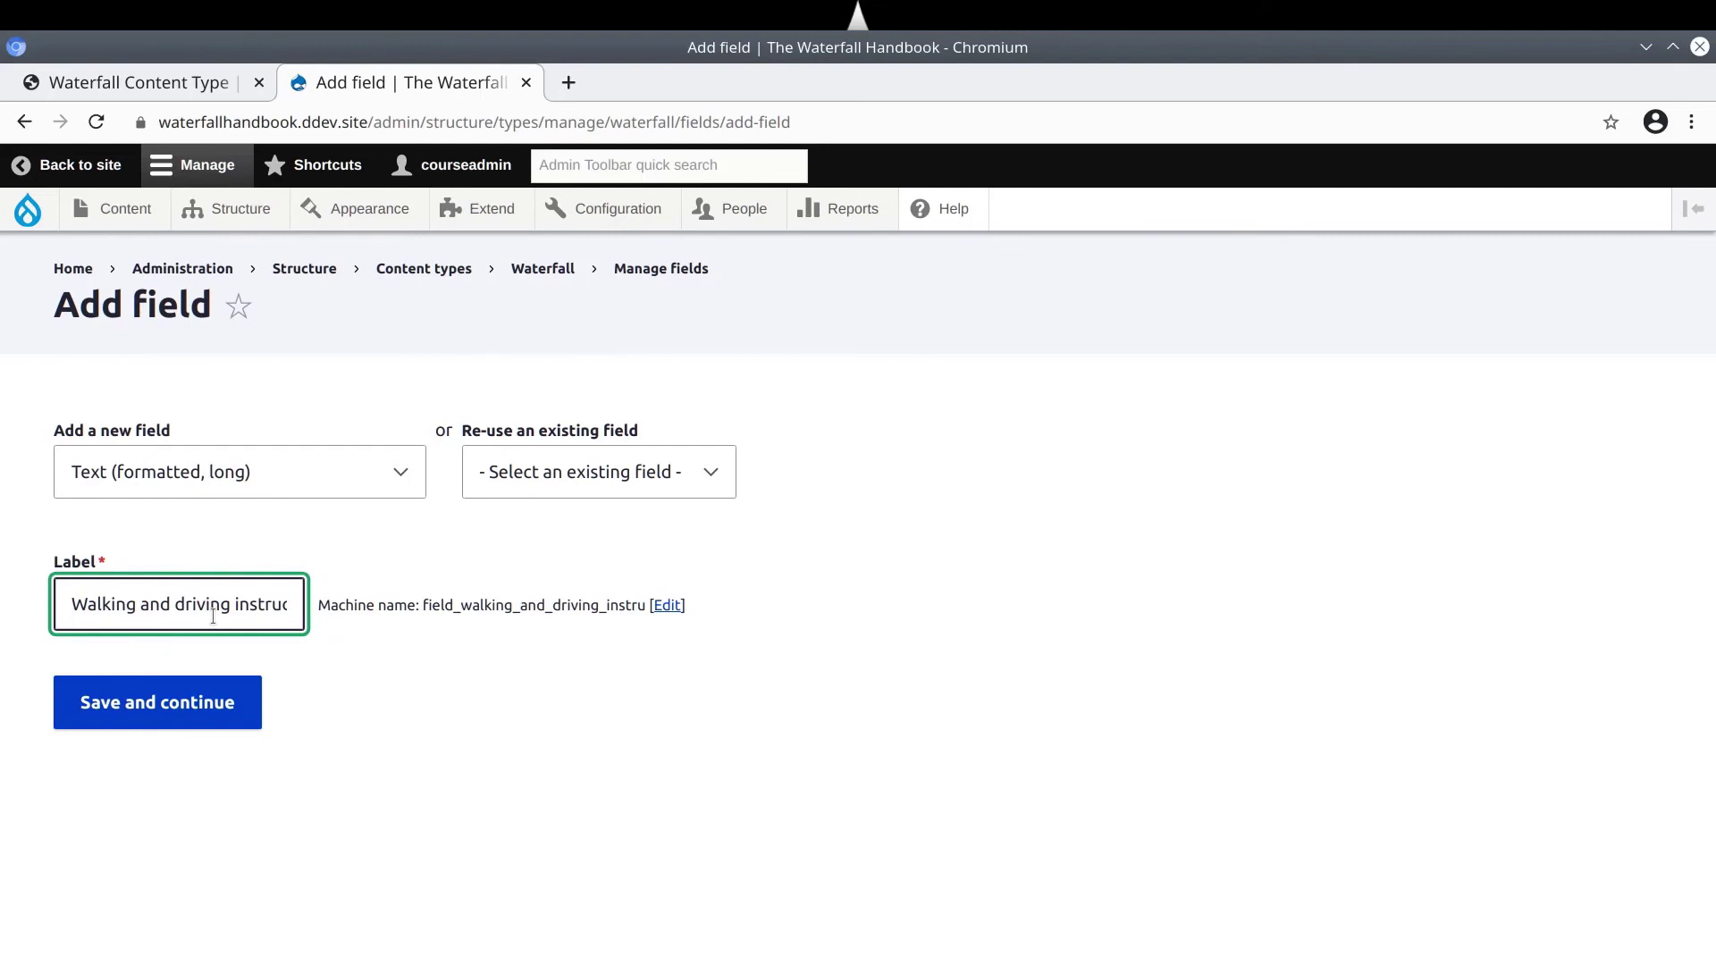
pyautogui.click(280, 604)
pyautogui.write('tions')
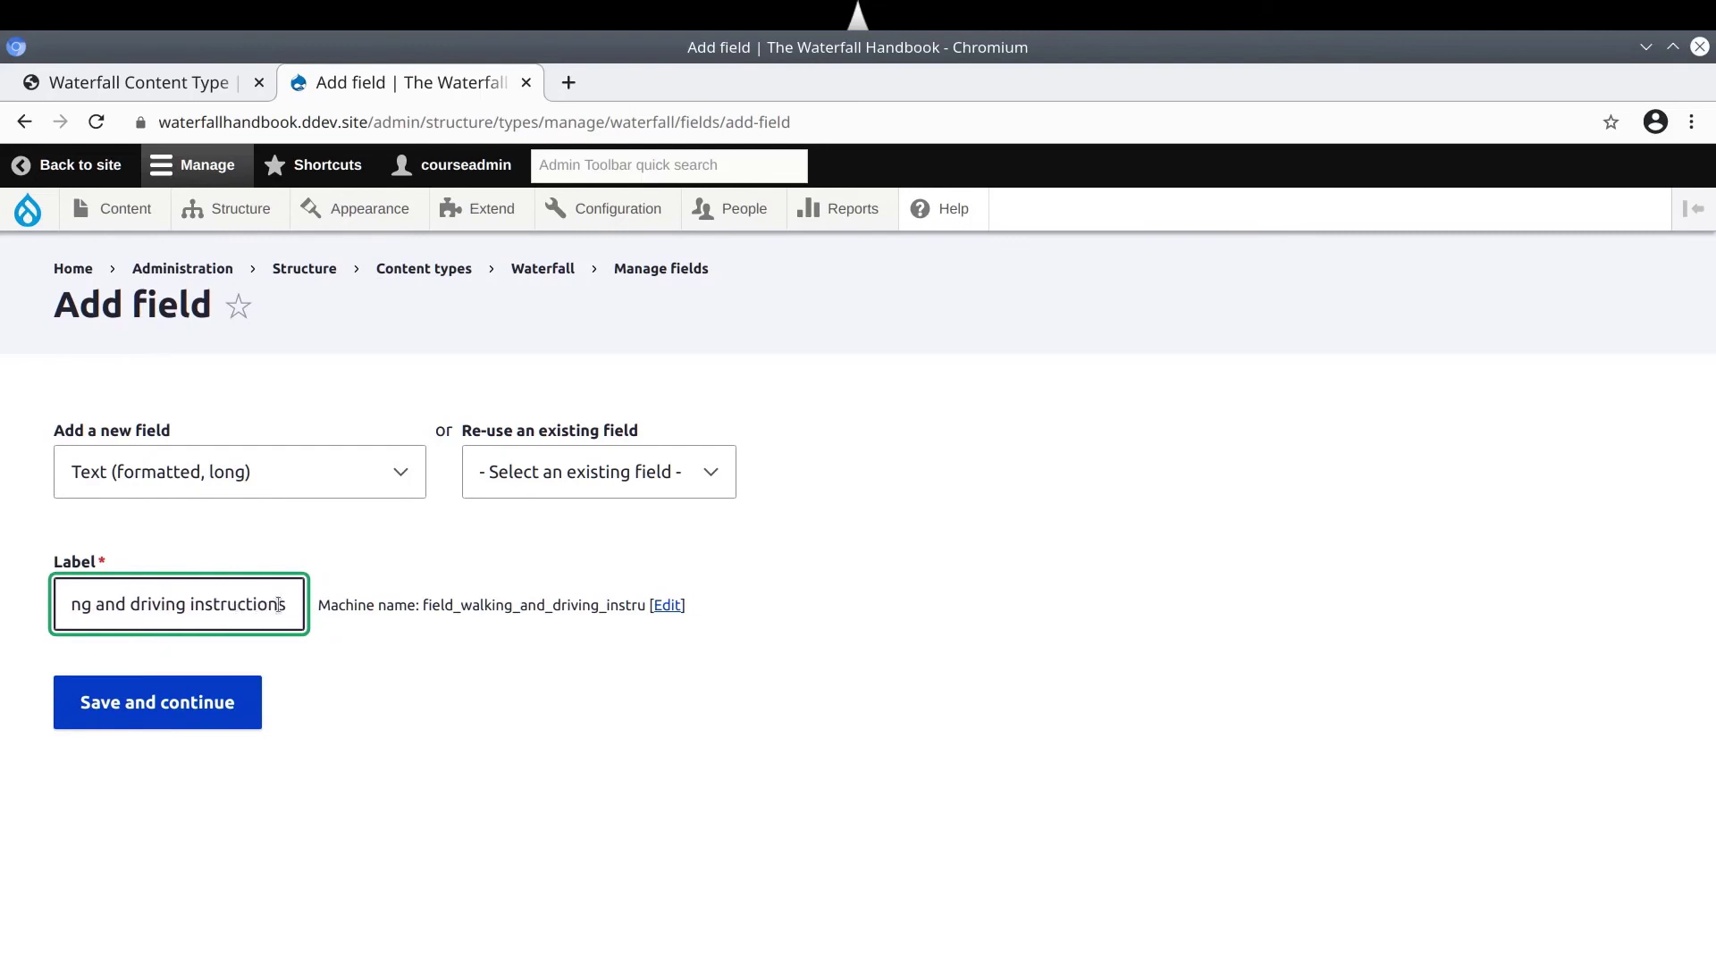
pyautogui.click(440, 642)
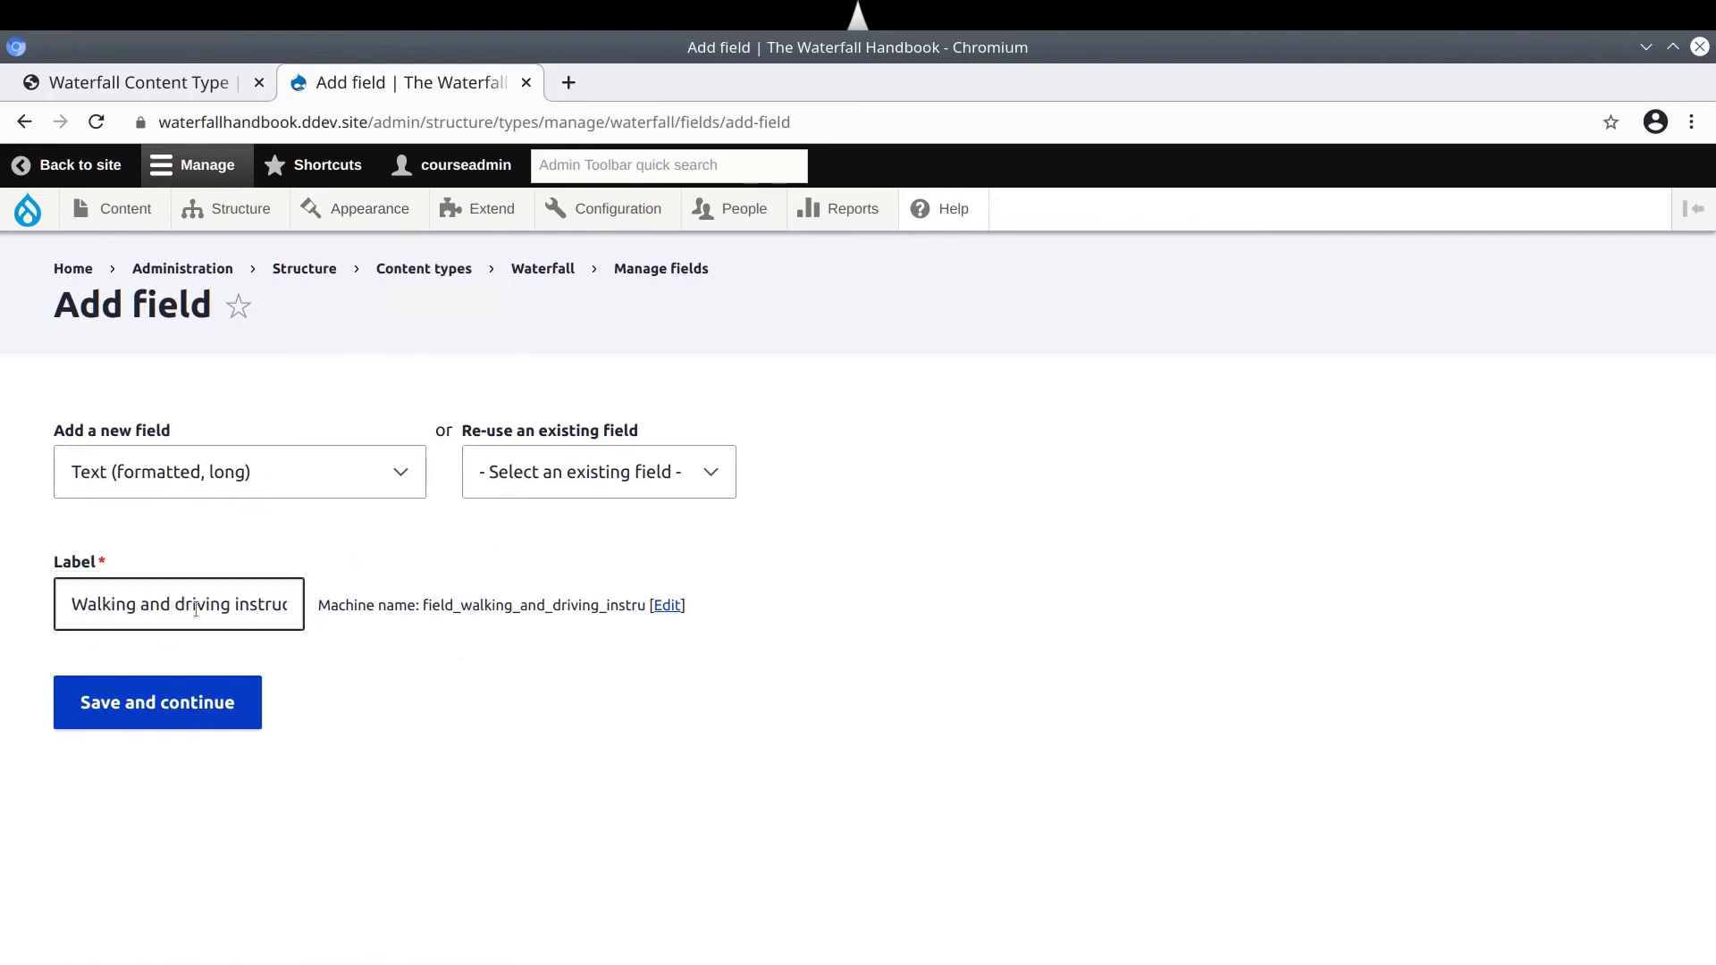
pyautogui.click(181, 715)
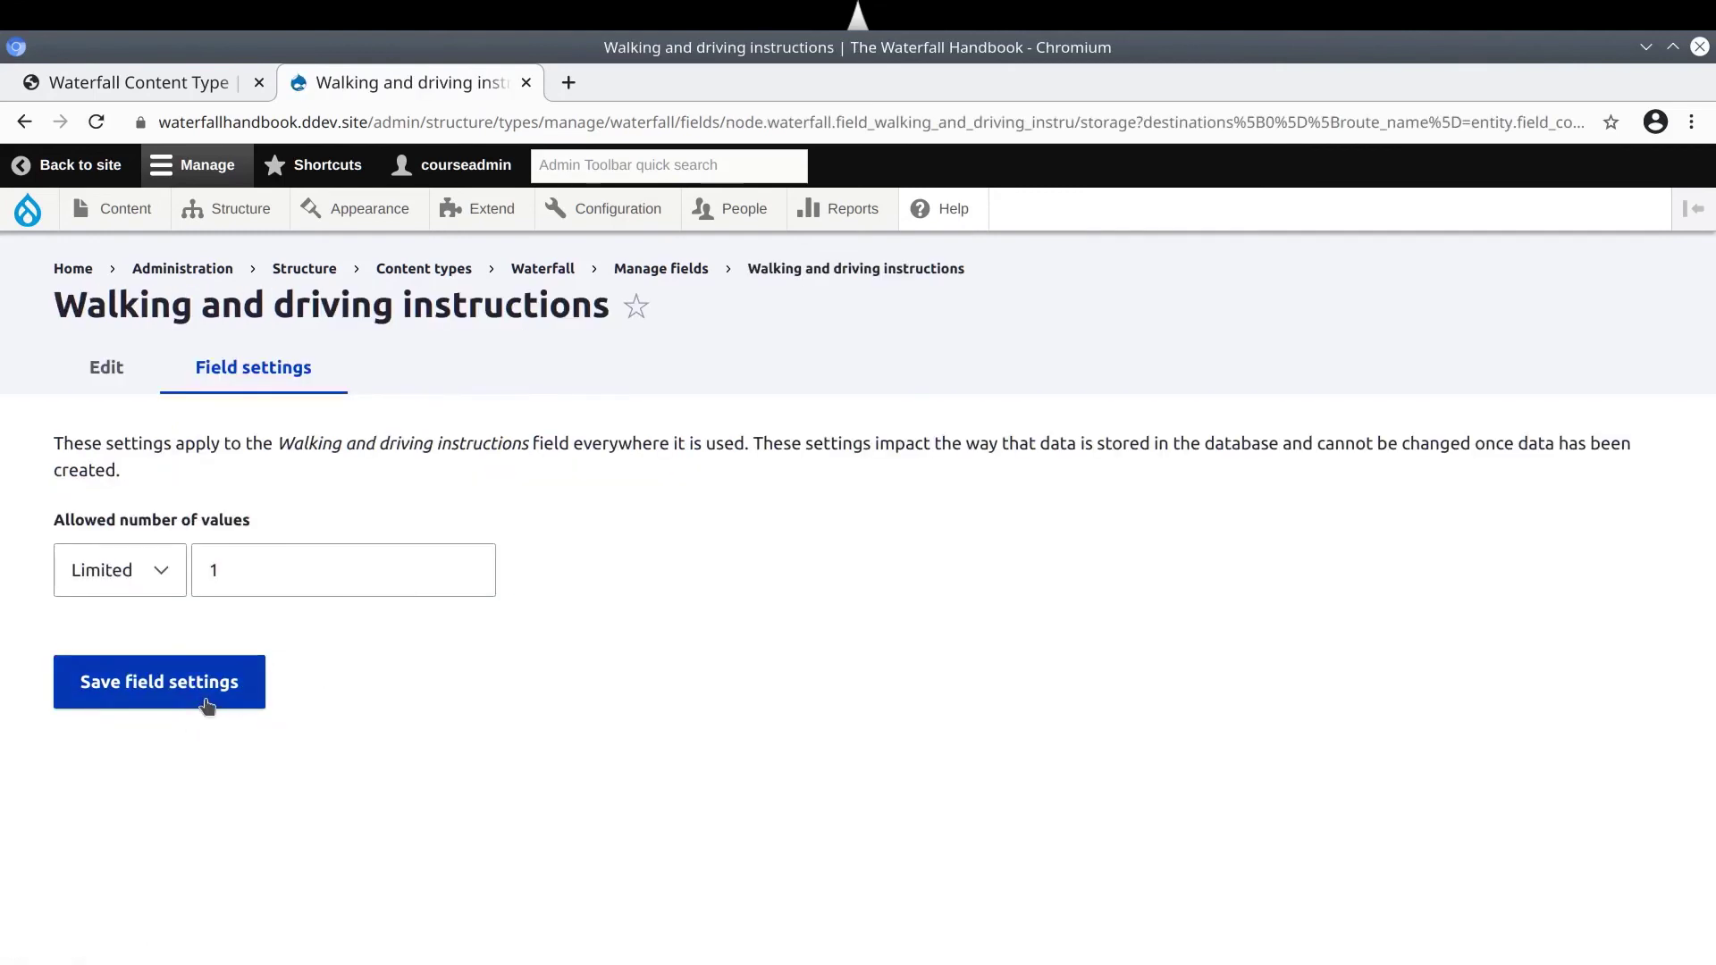
pyautogui.click(208, 706)
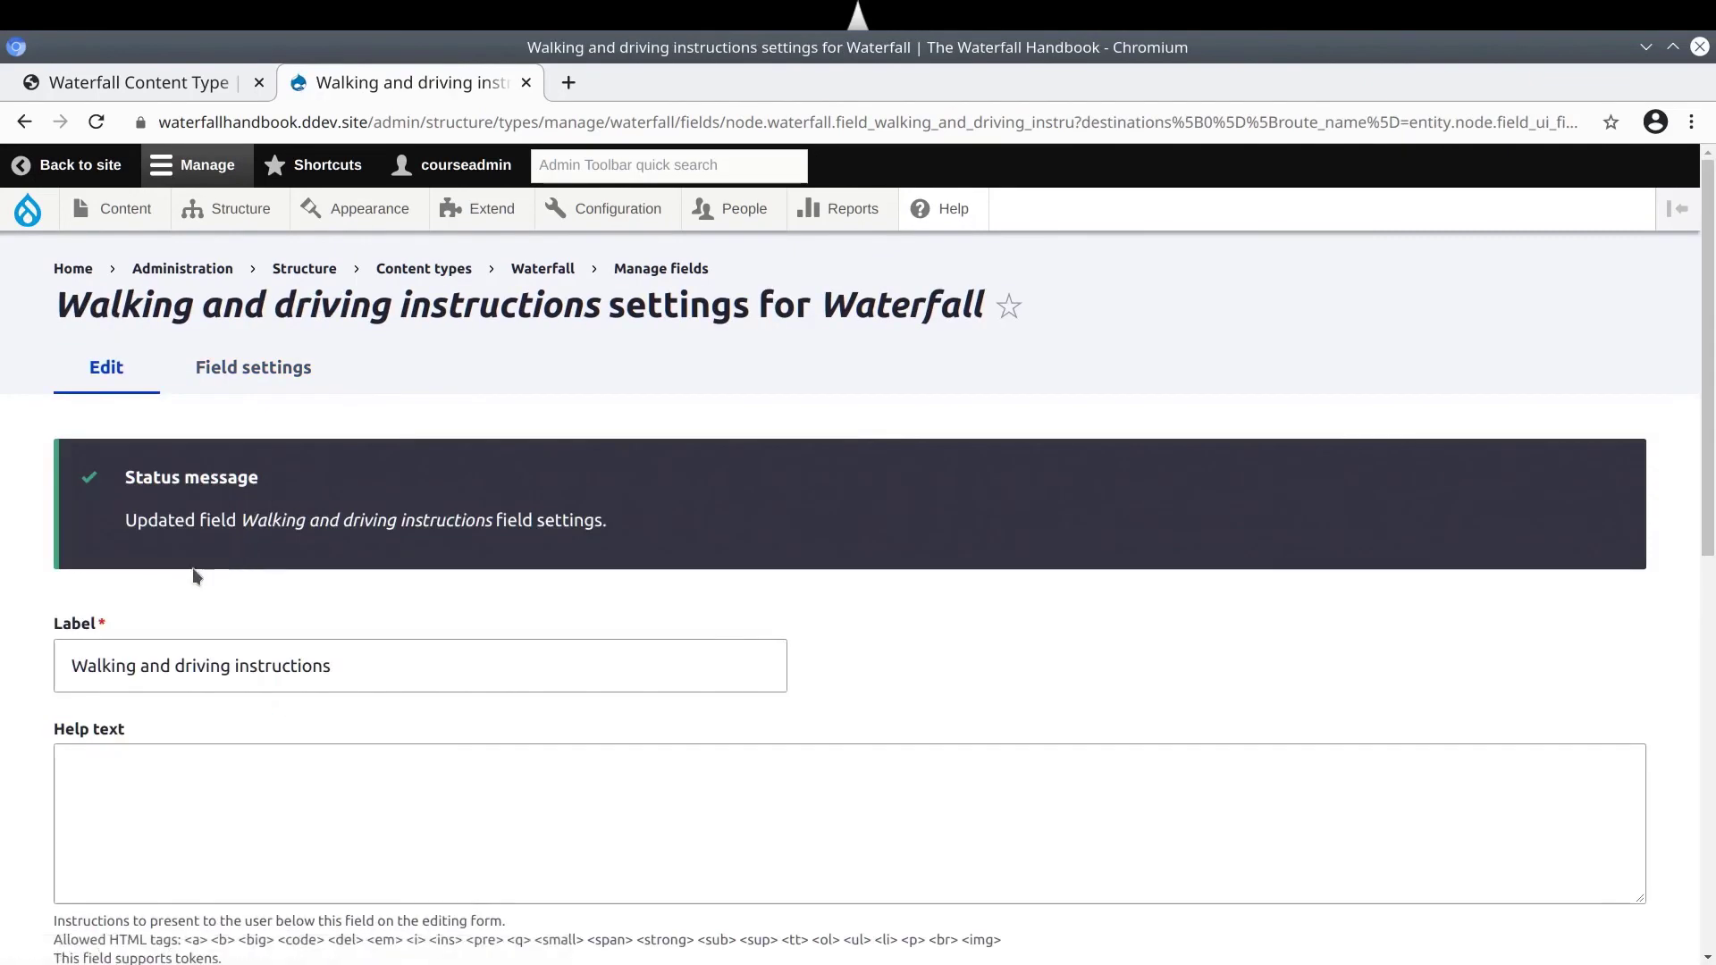
# Paste 'Details on how to arrive to waterfall.' into Help text and save the settings
pyautogui.click(179, 83)
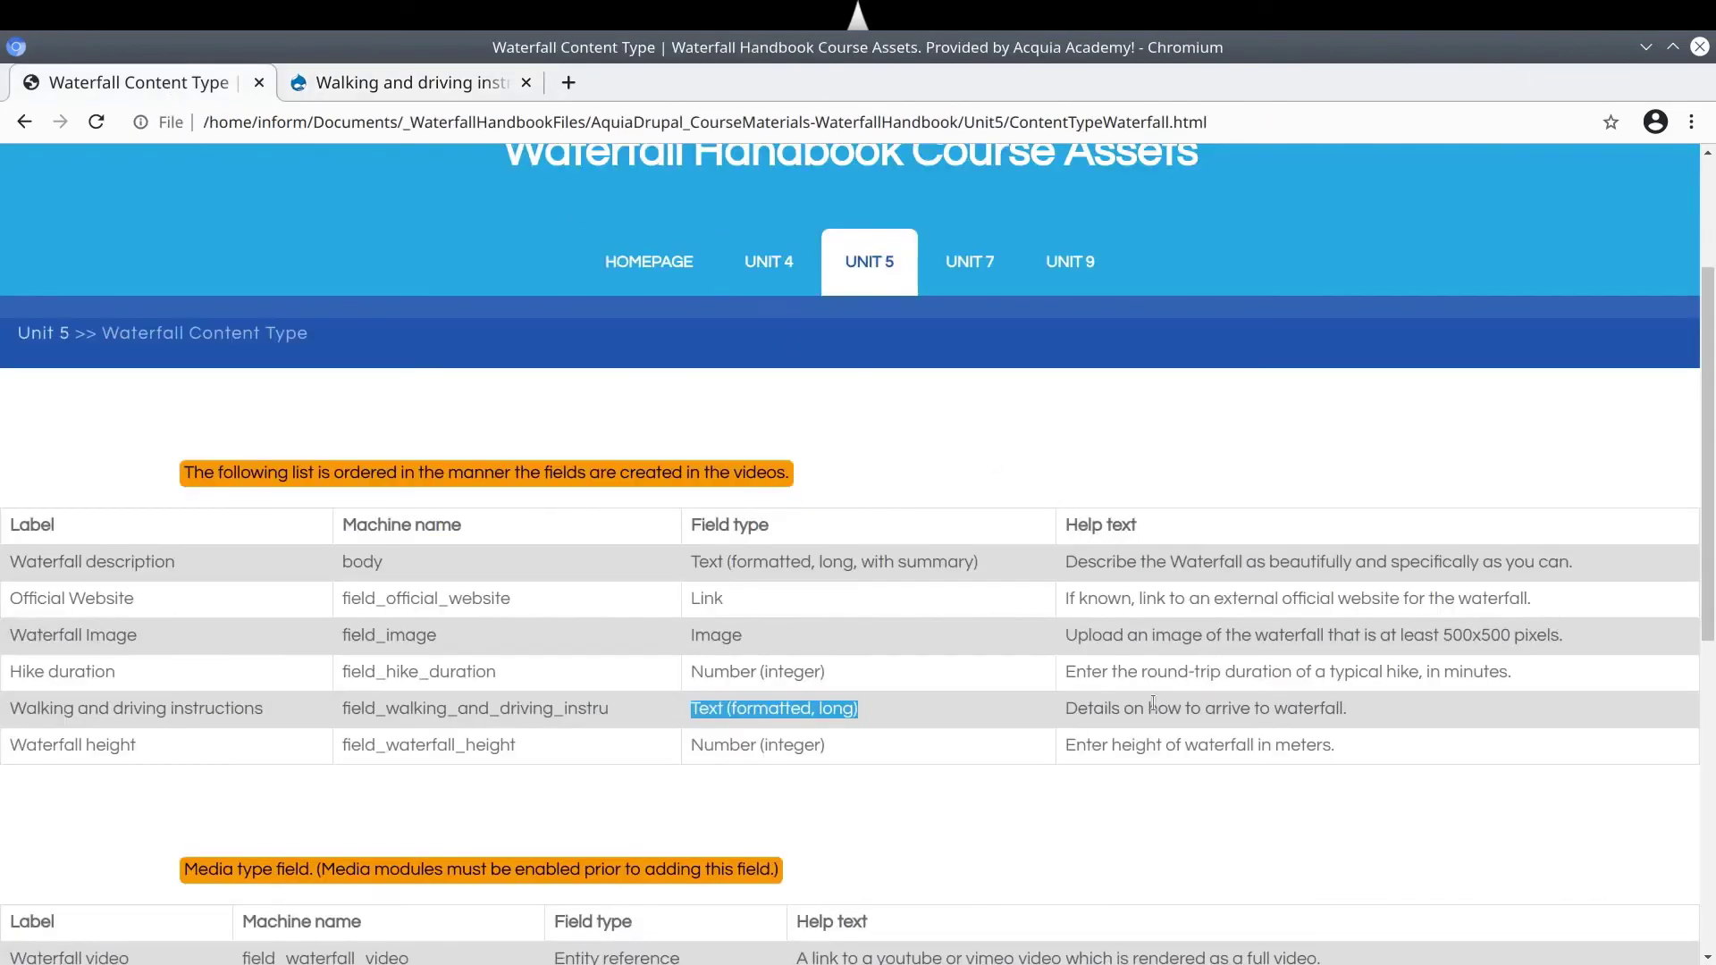
pyautogui.tripleClick(1108, 708)
pyautogui.rightClick(1108, 709)
pyautogui.click(1194, 731)
pyautogui.click(363, 89)
pyautogui.click(303, 815)
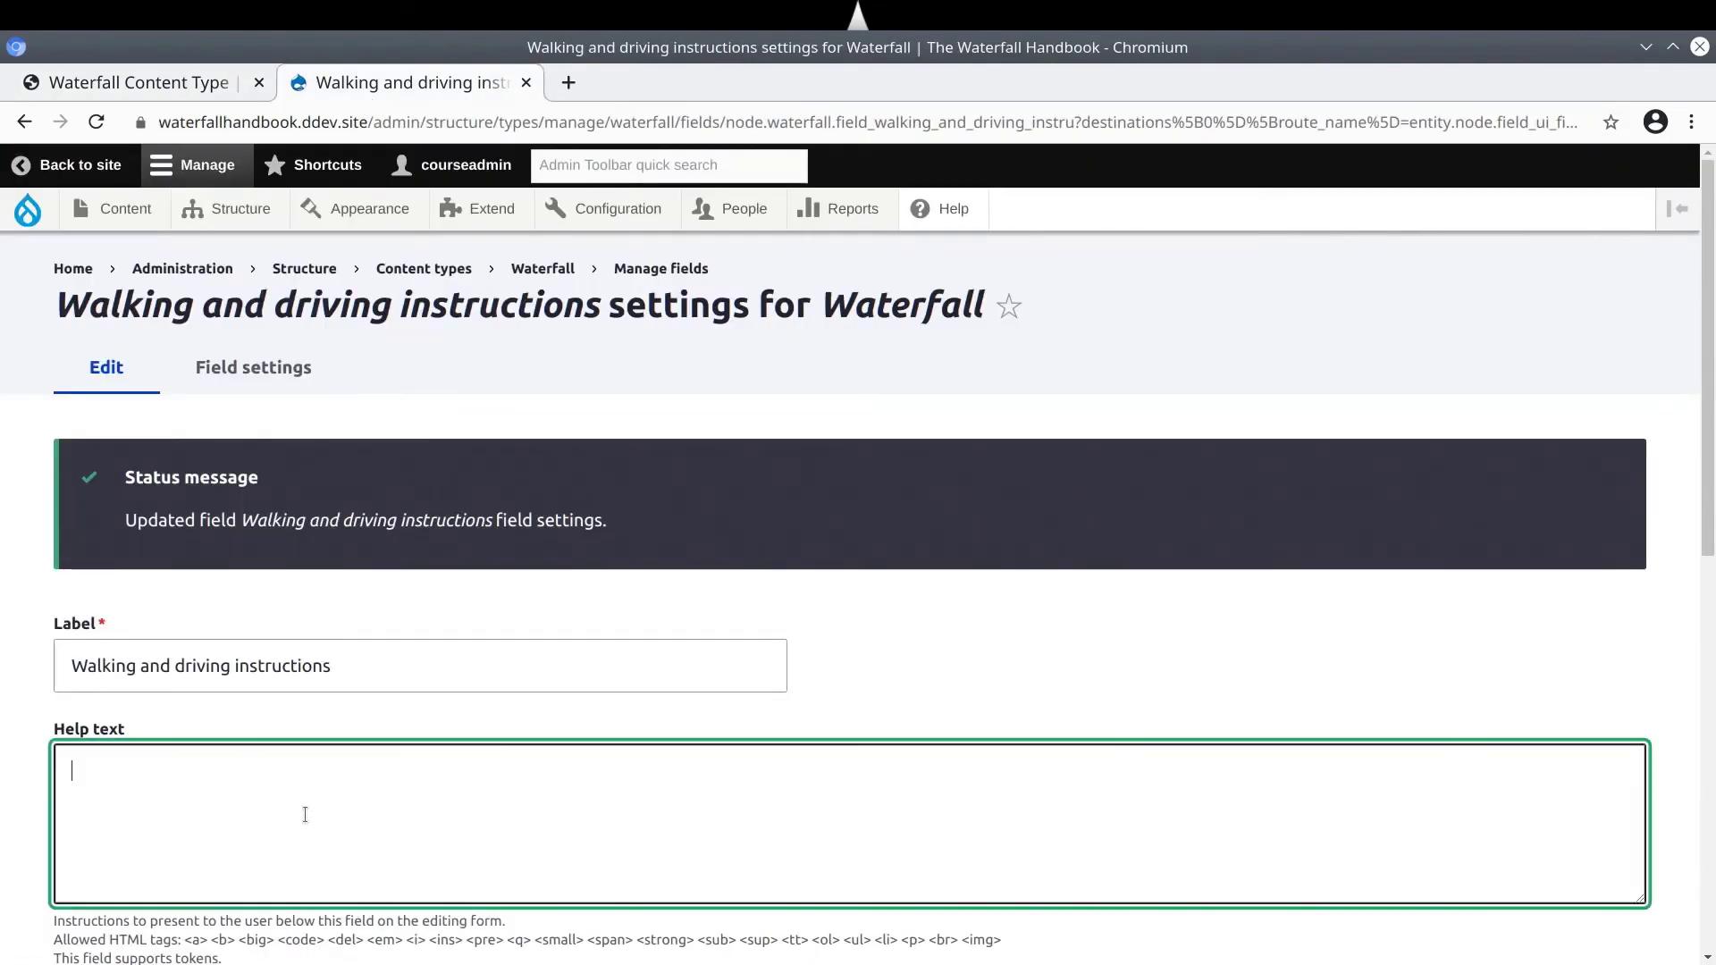
pyautogui.hotkey('ctrl', 'v')
pyautogui.scroll(-9, 304, 814)
pyautogui.click(141, 829)
pyautogui.scroll(-2, 475, 547)
pyautogui.scroll(2, 475, 546)
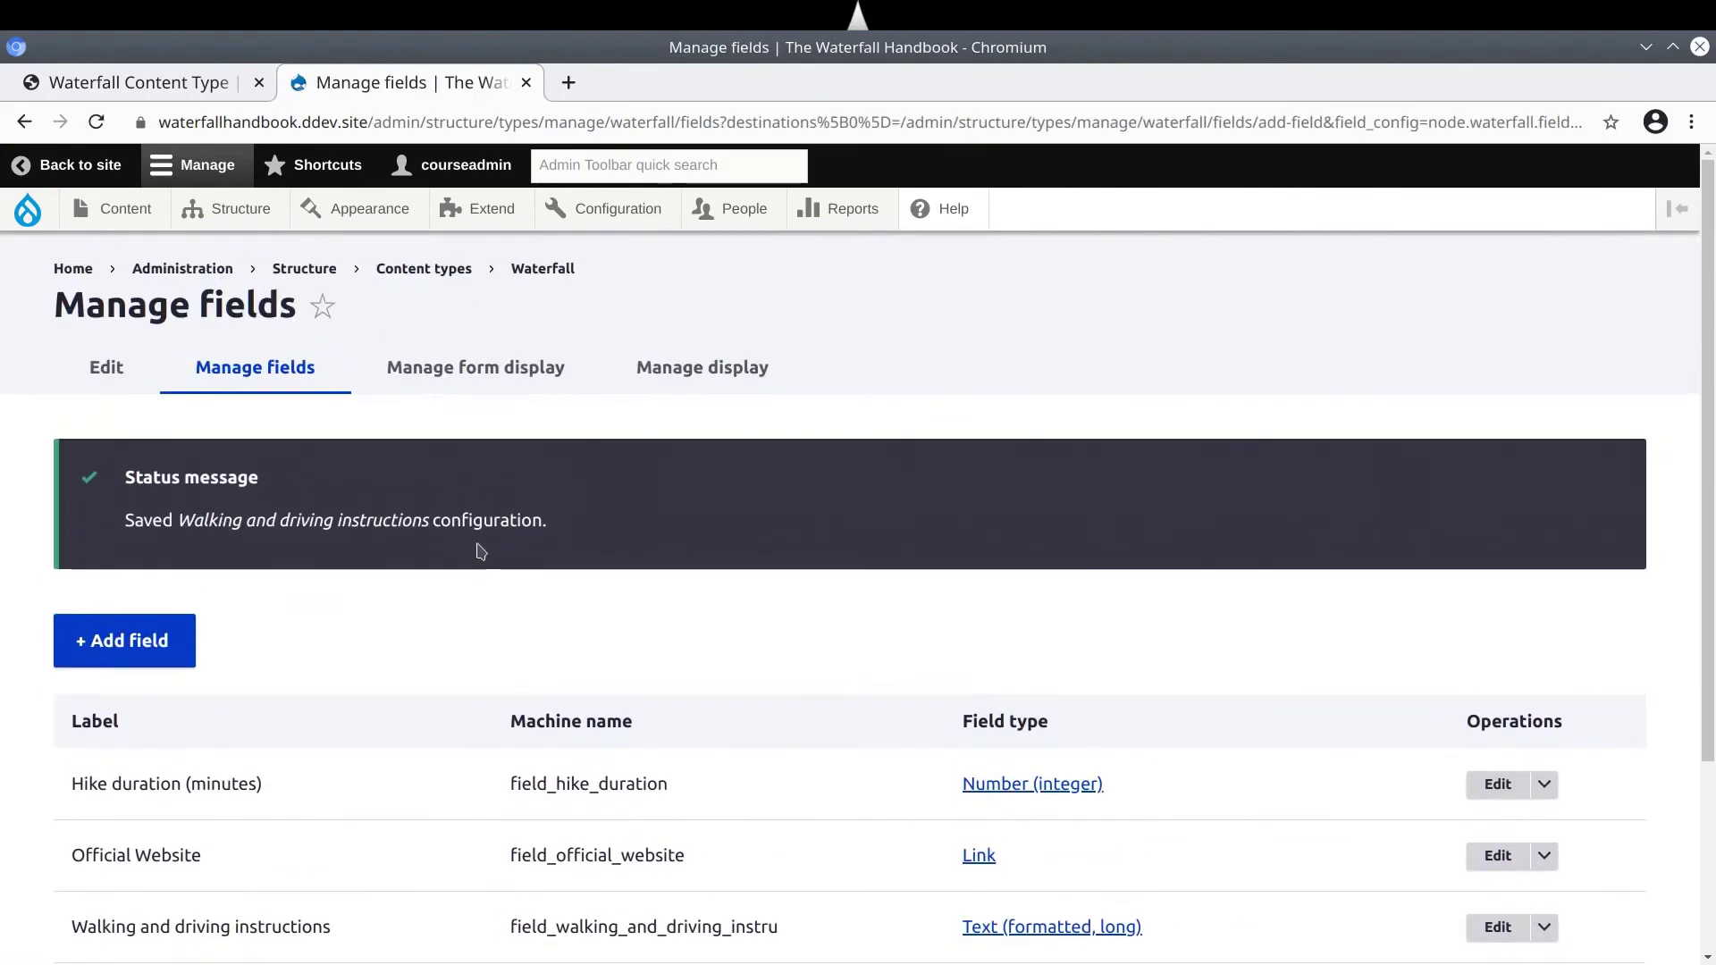
# Copy the 'Waterfall height' label from the course assets page
pyautogui.click(141, 80)
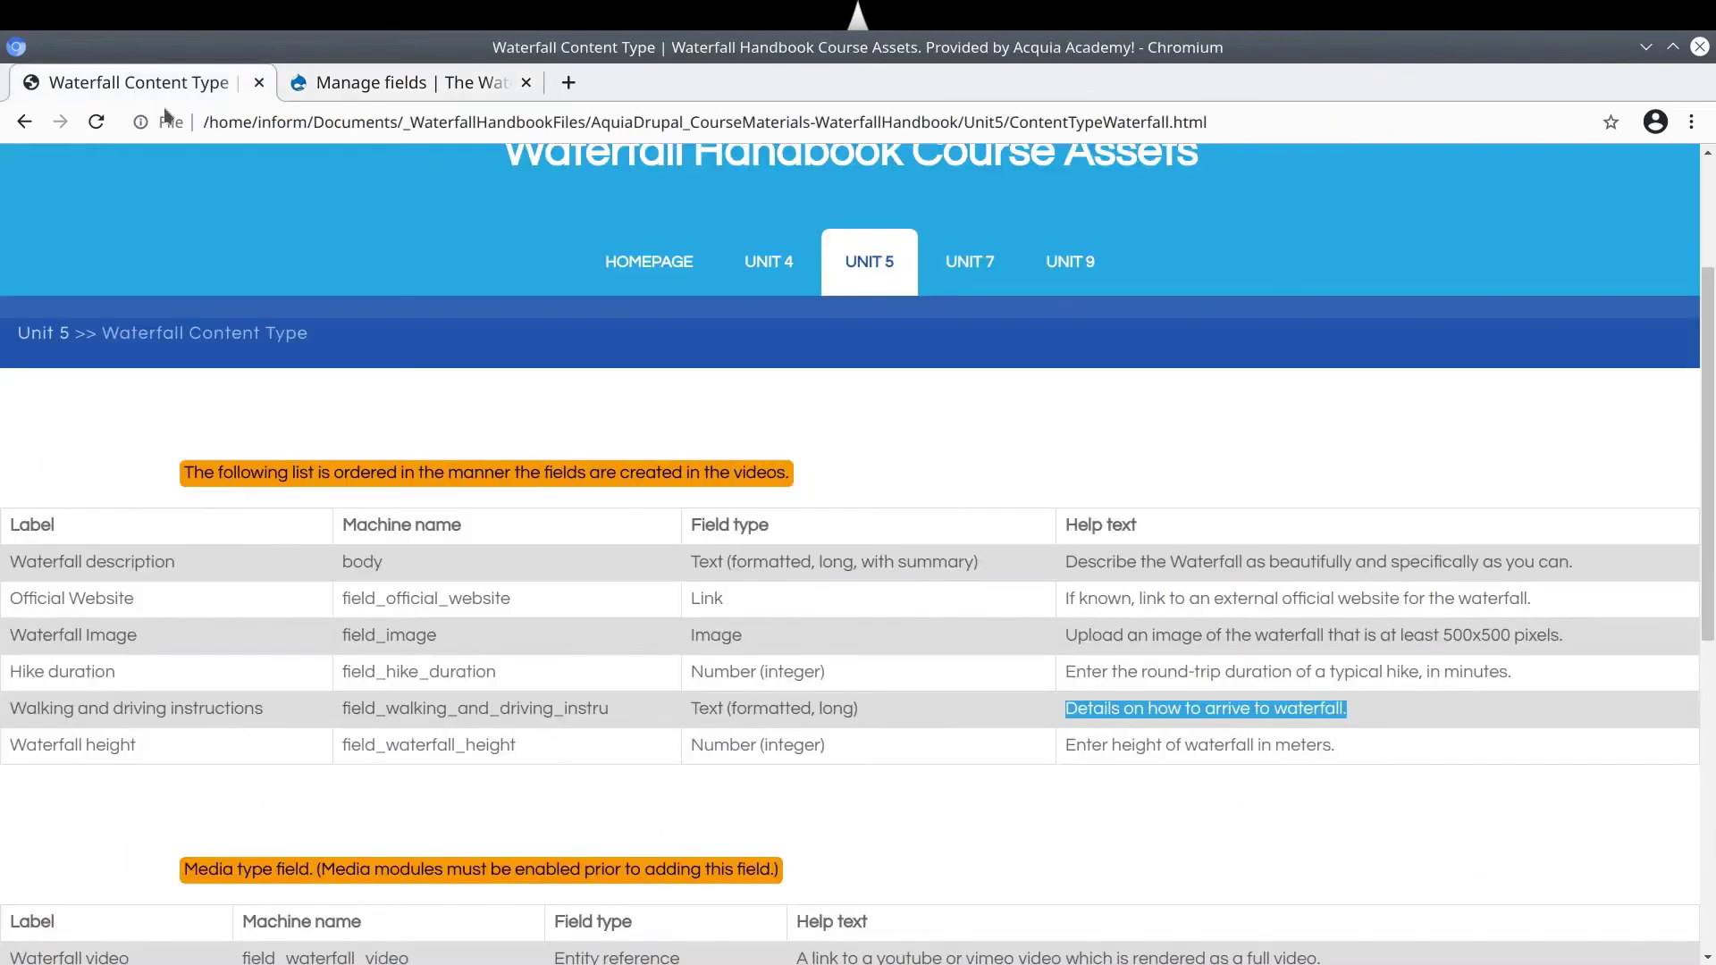
pyautogui.tripleClick(112, 747)
pyautogui.tripleClick(110, 747)
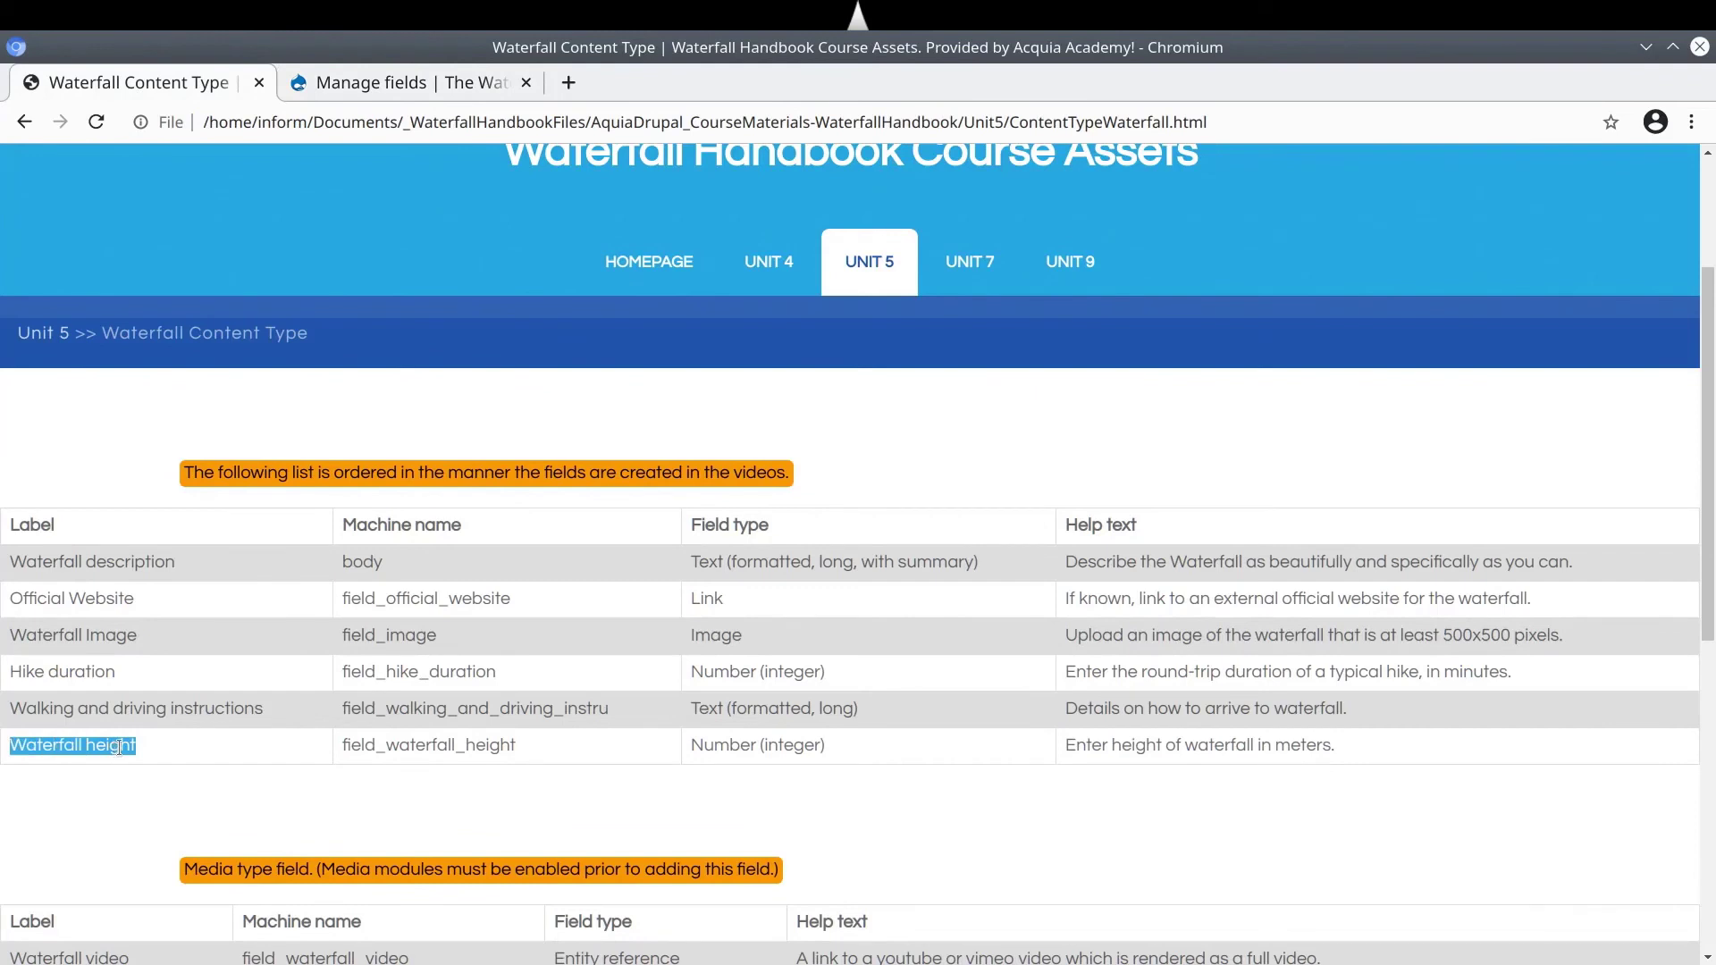
pyautogui.rightClick(119, 747)
pyautogui.click(151, 771)
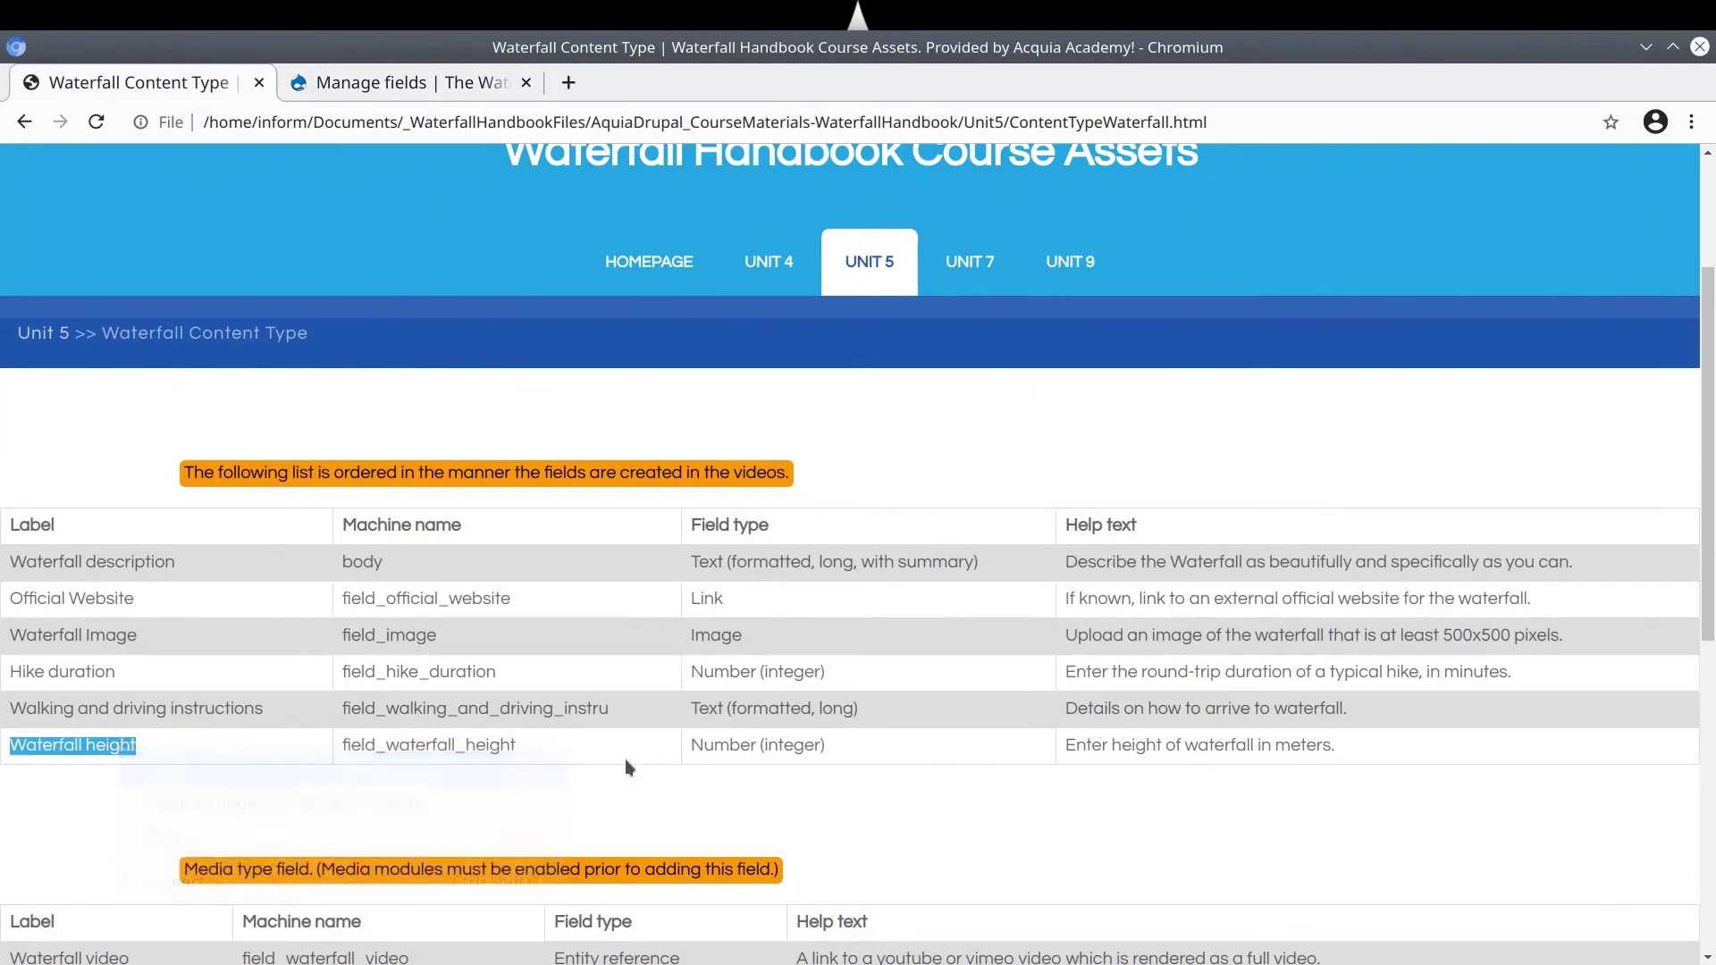
# Note the Number (integer) field type, then start a new field on Waterfall
pyautogui.tripleClick(772, 747)
pyautogui.doubleClick(771, 748)
pyautogui.tripleClick(771, 748)
pyautogui.click(771, 748)
pyautogui.click(393, 87)
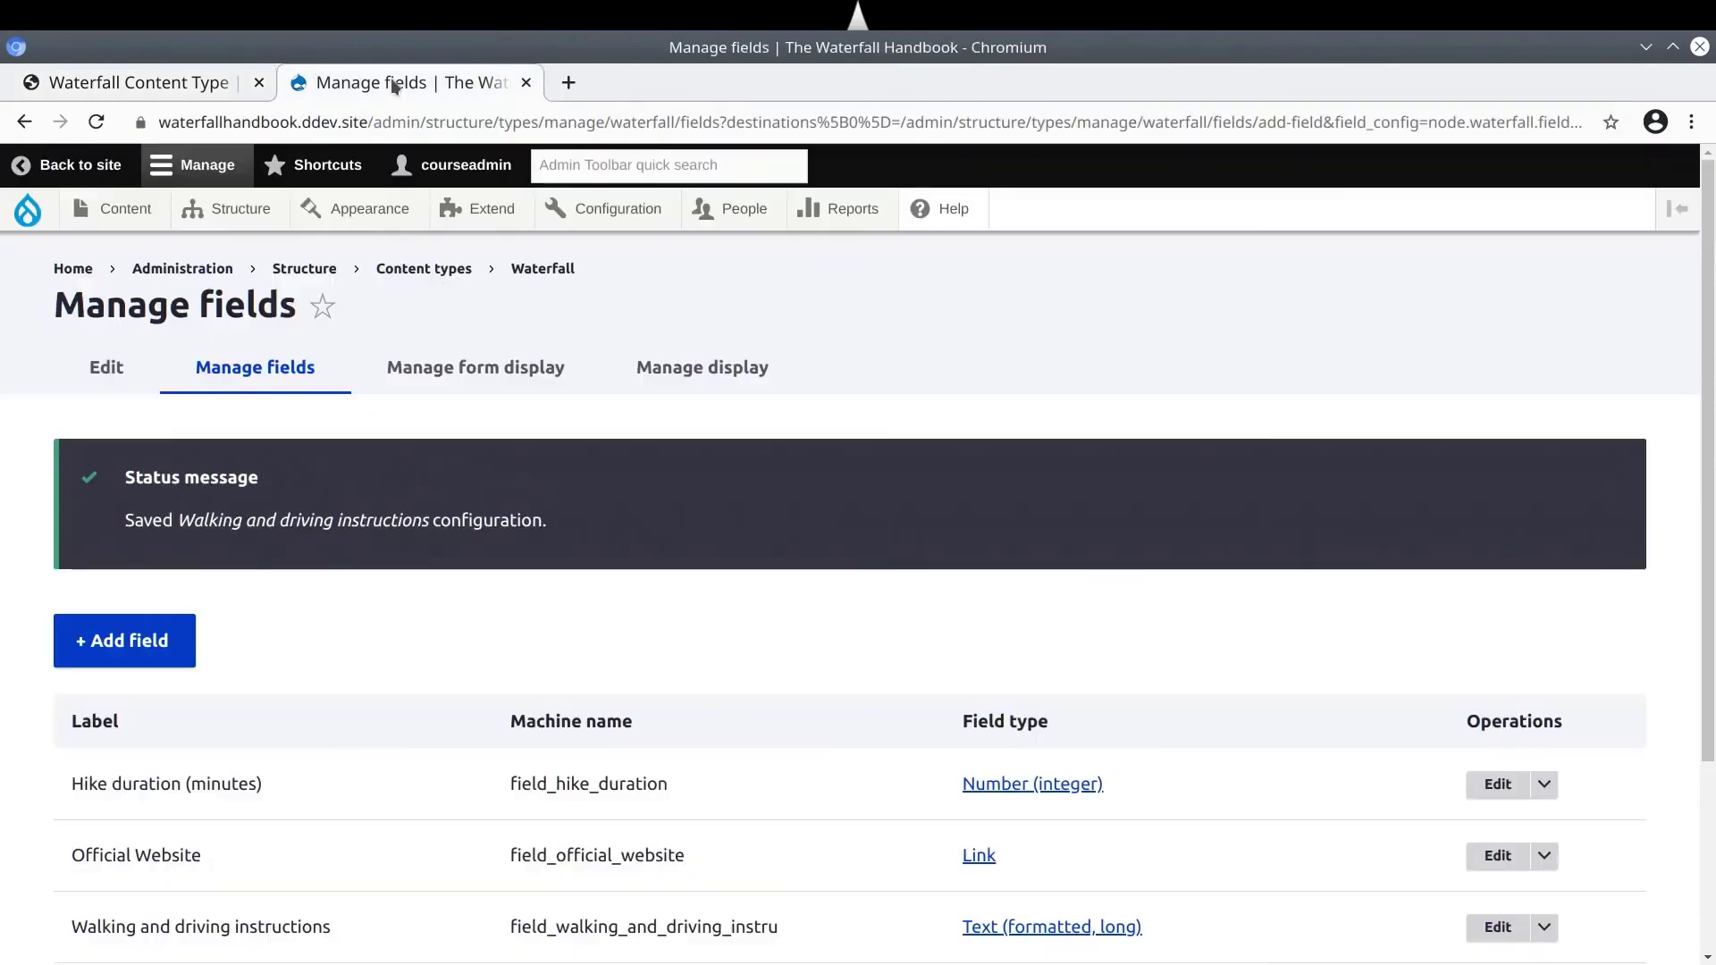
pyautogui.click(172, 659)
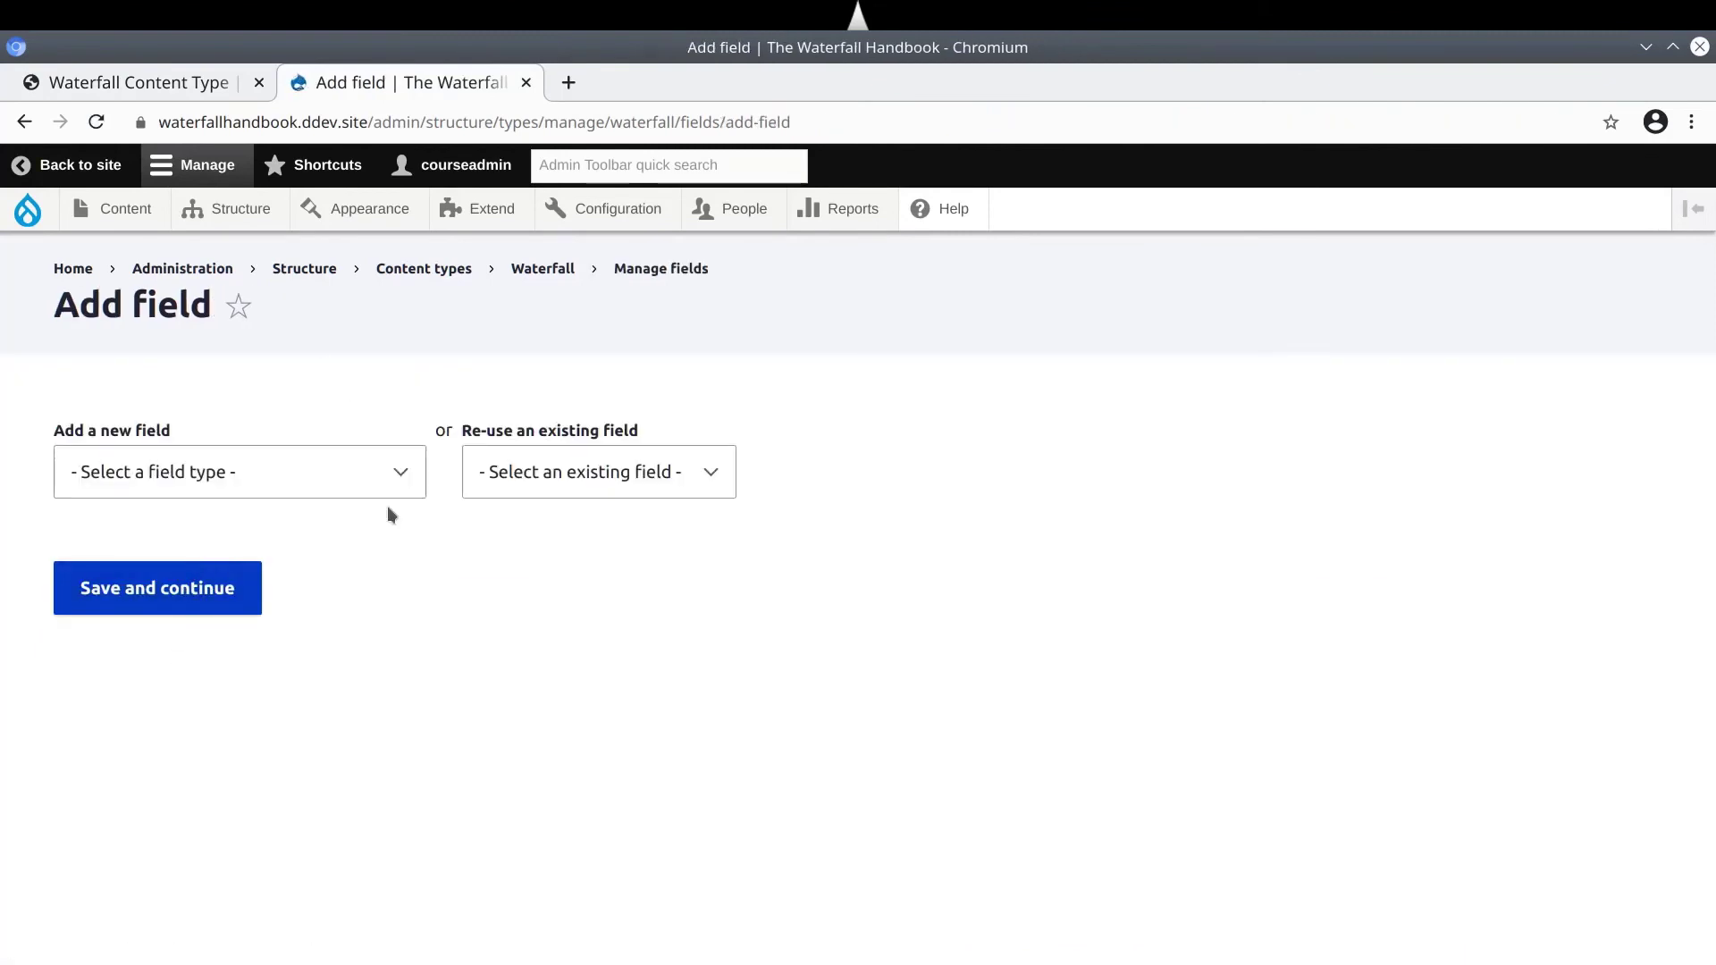
# Add a Number (integer) field labelled 'Waterfall height' and continue to its settings
pyautogui.click(366, 474)
pyautogui.scroll(-1, 236, 652)
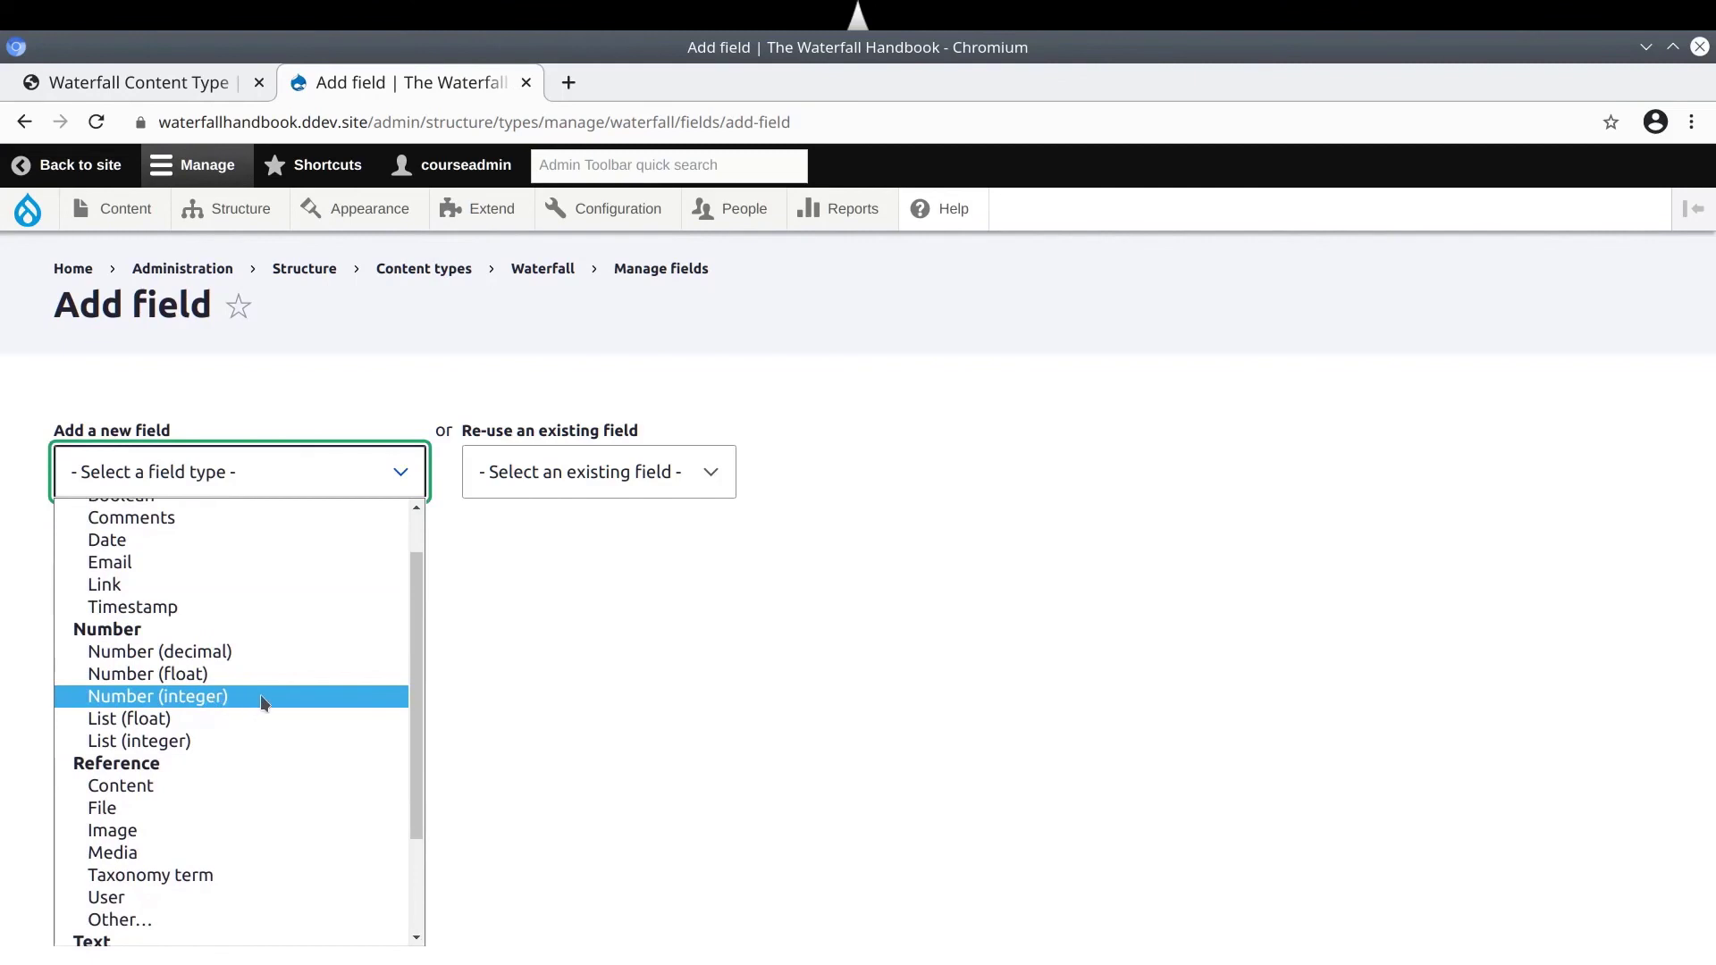
pyautogui.click(260, 696)
pyautogui.click(159, 605)
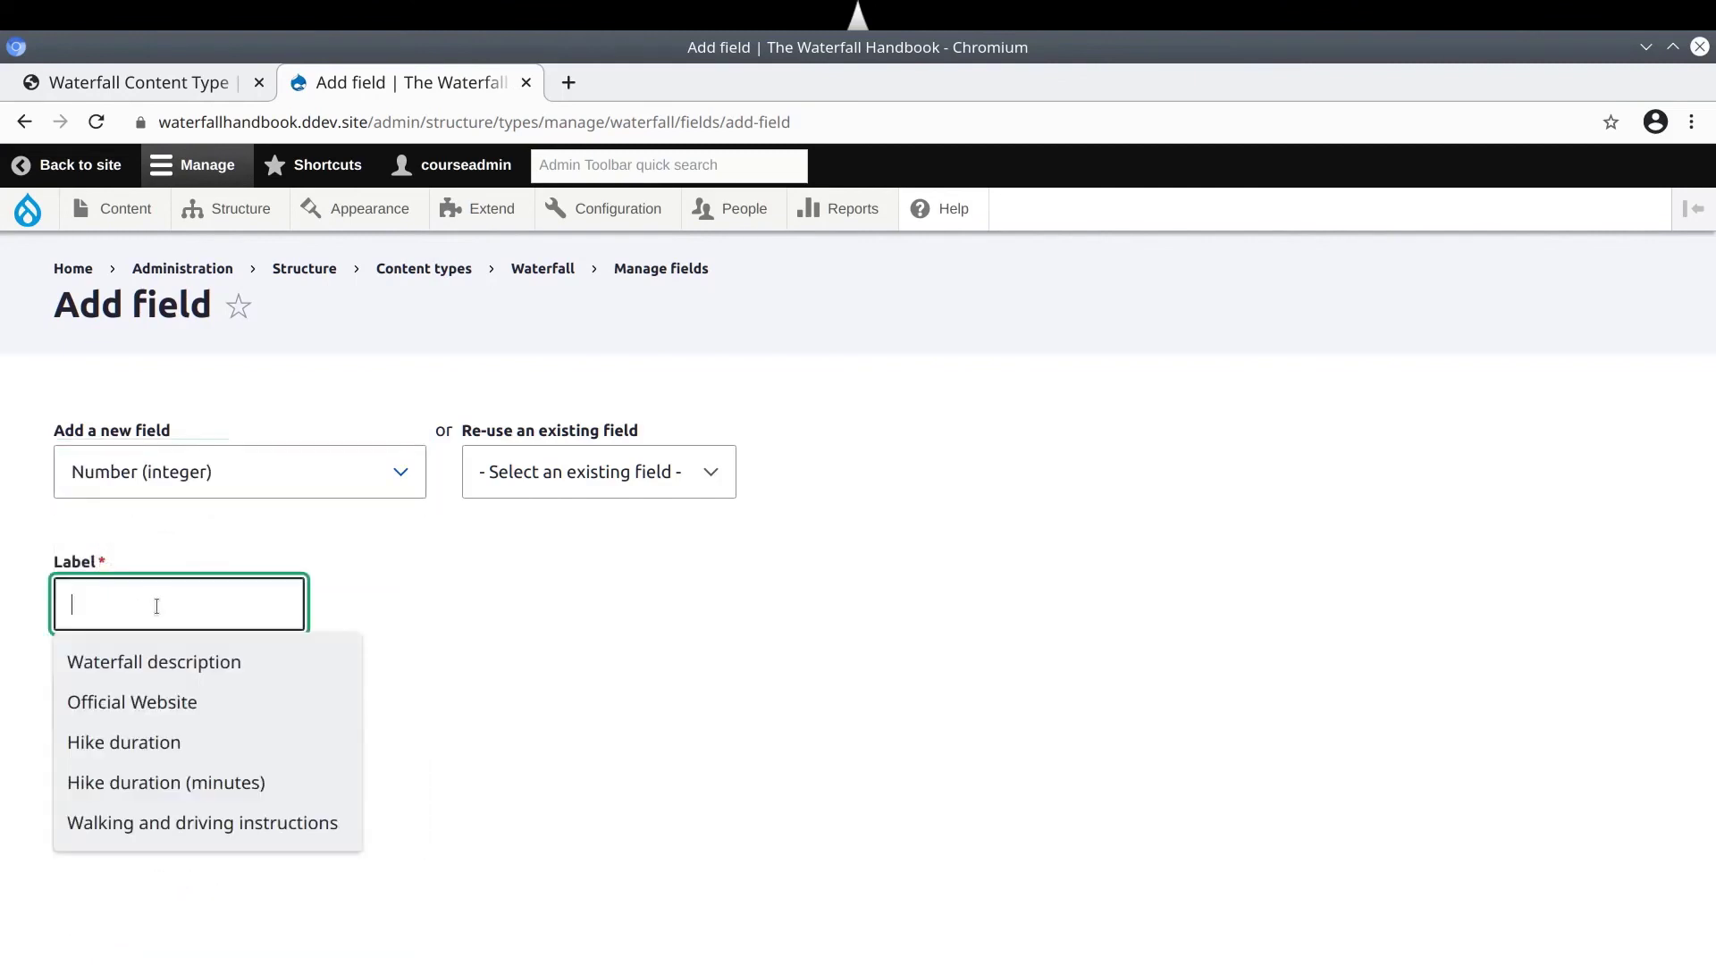
pyautogui.write('Waterfall height')
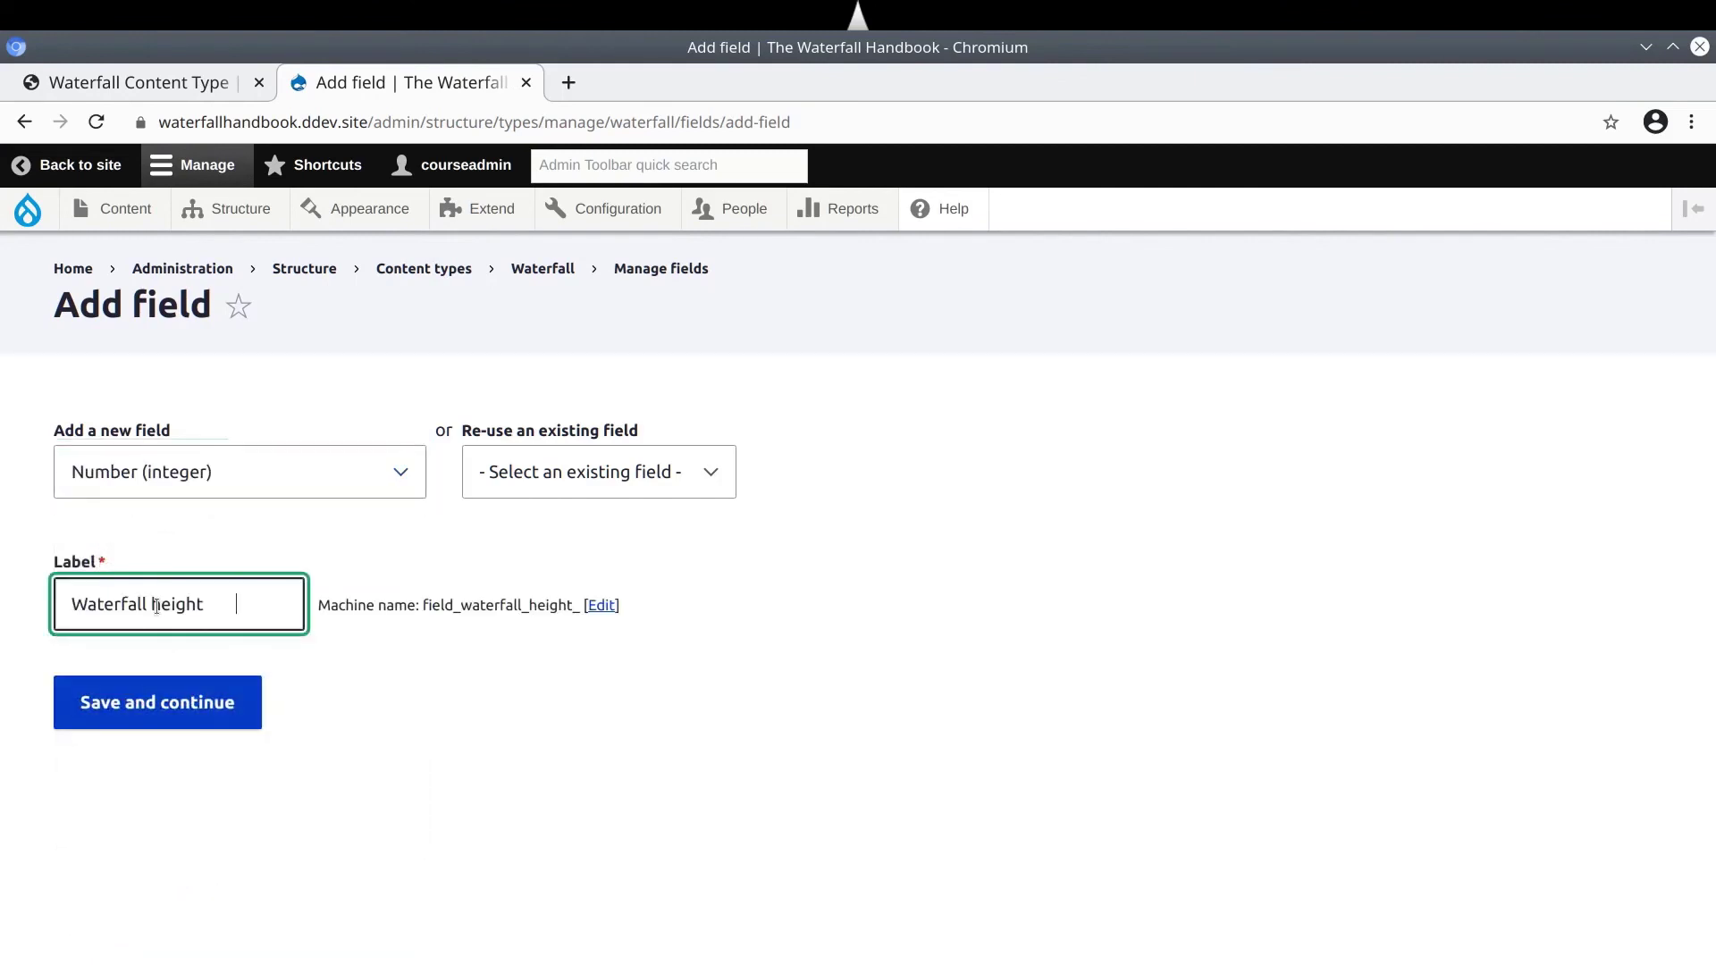
pyautogui.press('BackSpace')
pyautogui.click(199, 711)
pyautogui.click(196, 715)
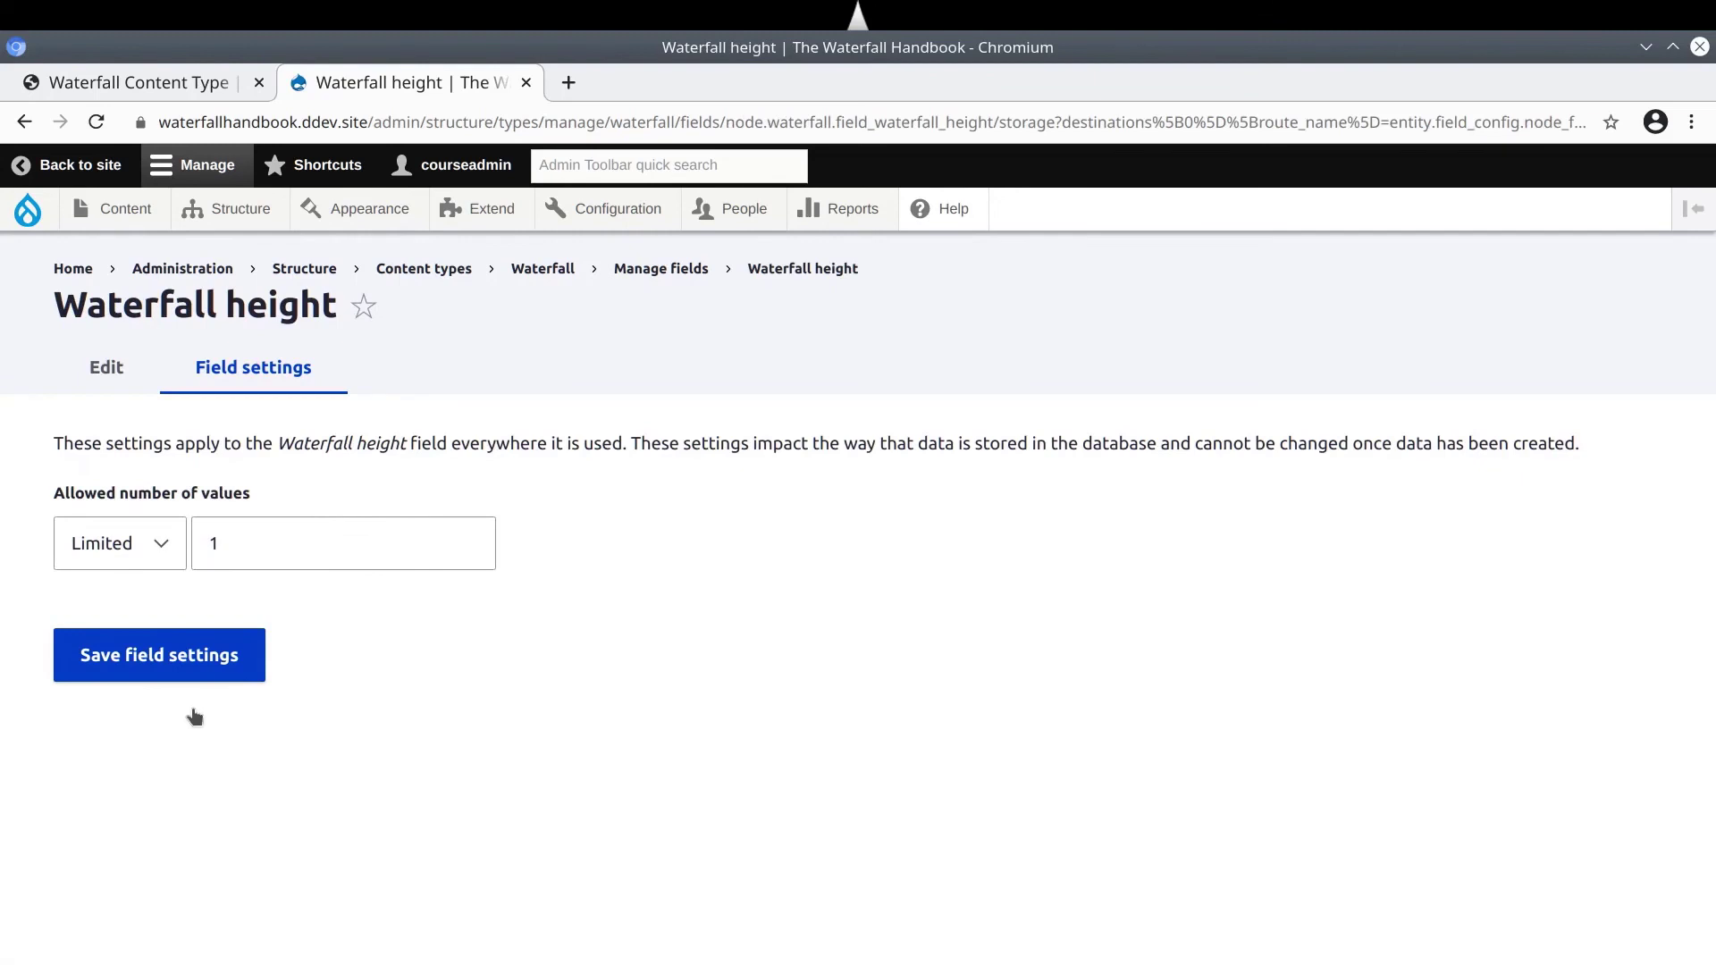
# Save storage at one value and relabel the field 'Waterfall height (meters)'
pyautogui.click(183, 663)
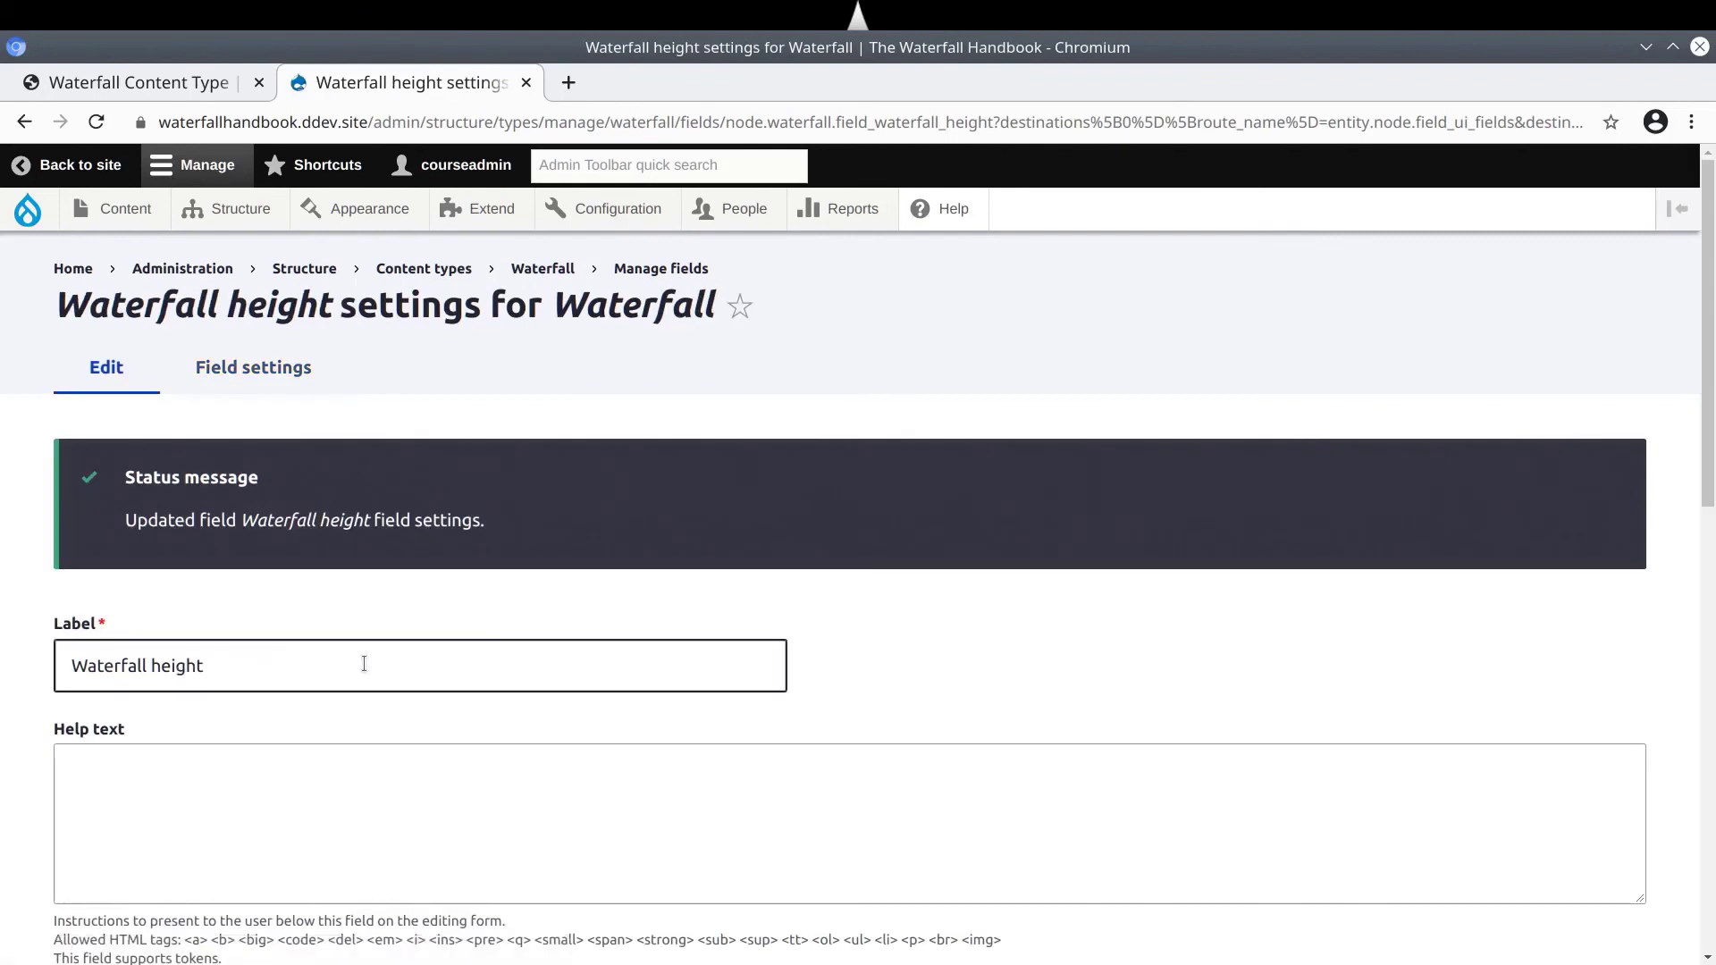
pyautogui.scroll(-1, 300, 600)
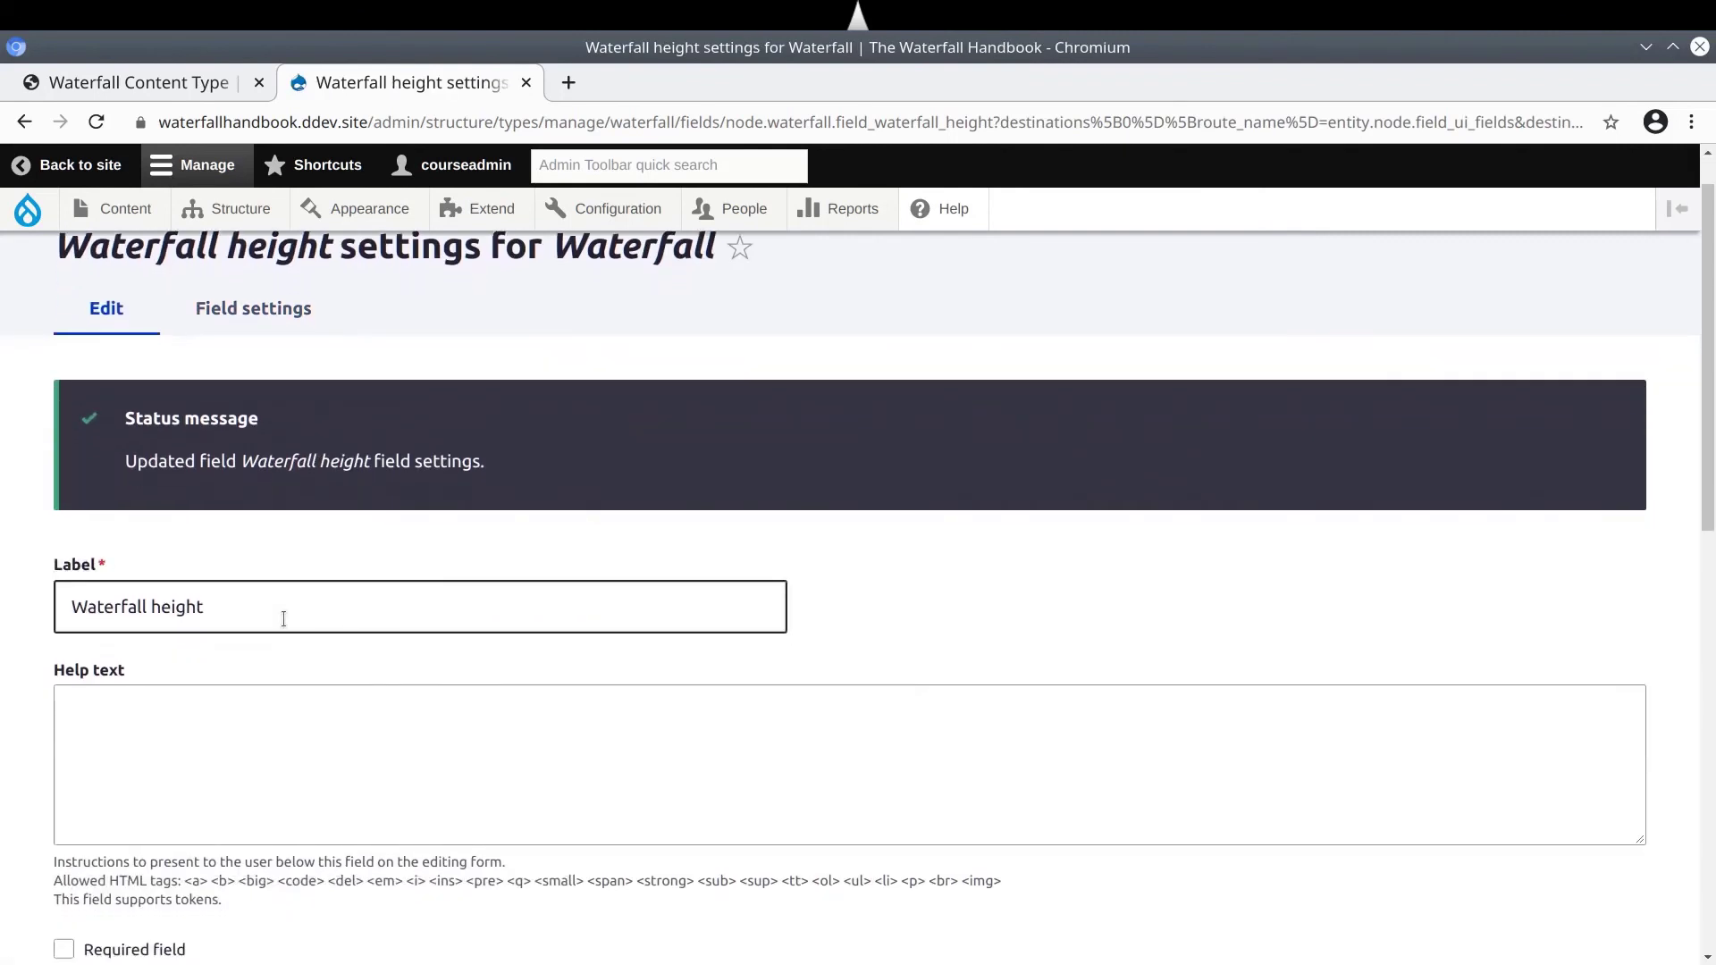
pyautogui.click(283, 615)
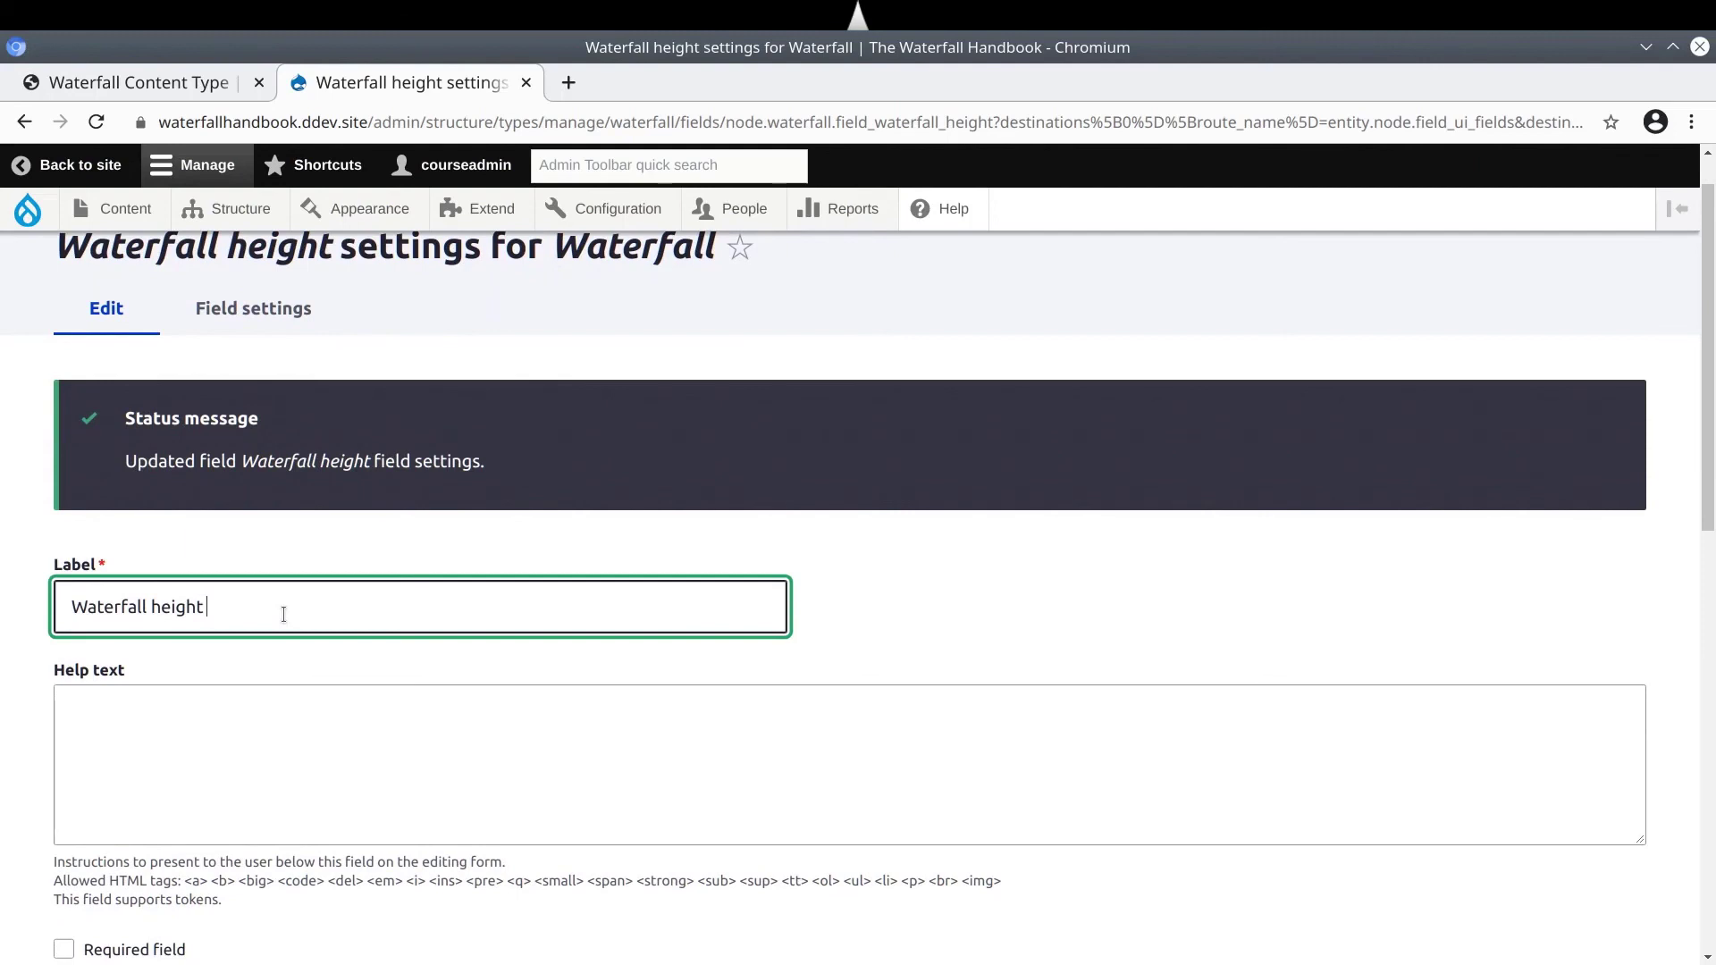
pyautogui.write('(meters)')
pyautogui.tripleClick(326, 606)
pyautogui.click(326, 606)
pyautogui.click(207, 610)
pyautogui.moveTo(207, 609); pyautogui.dragTo(297, 605)
pyautogui.click(296, 606)
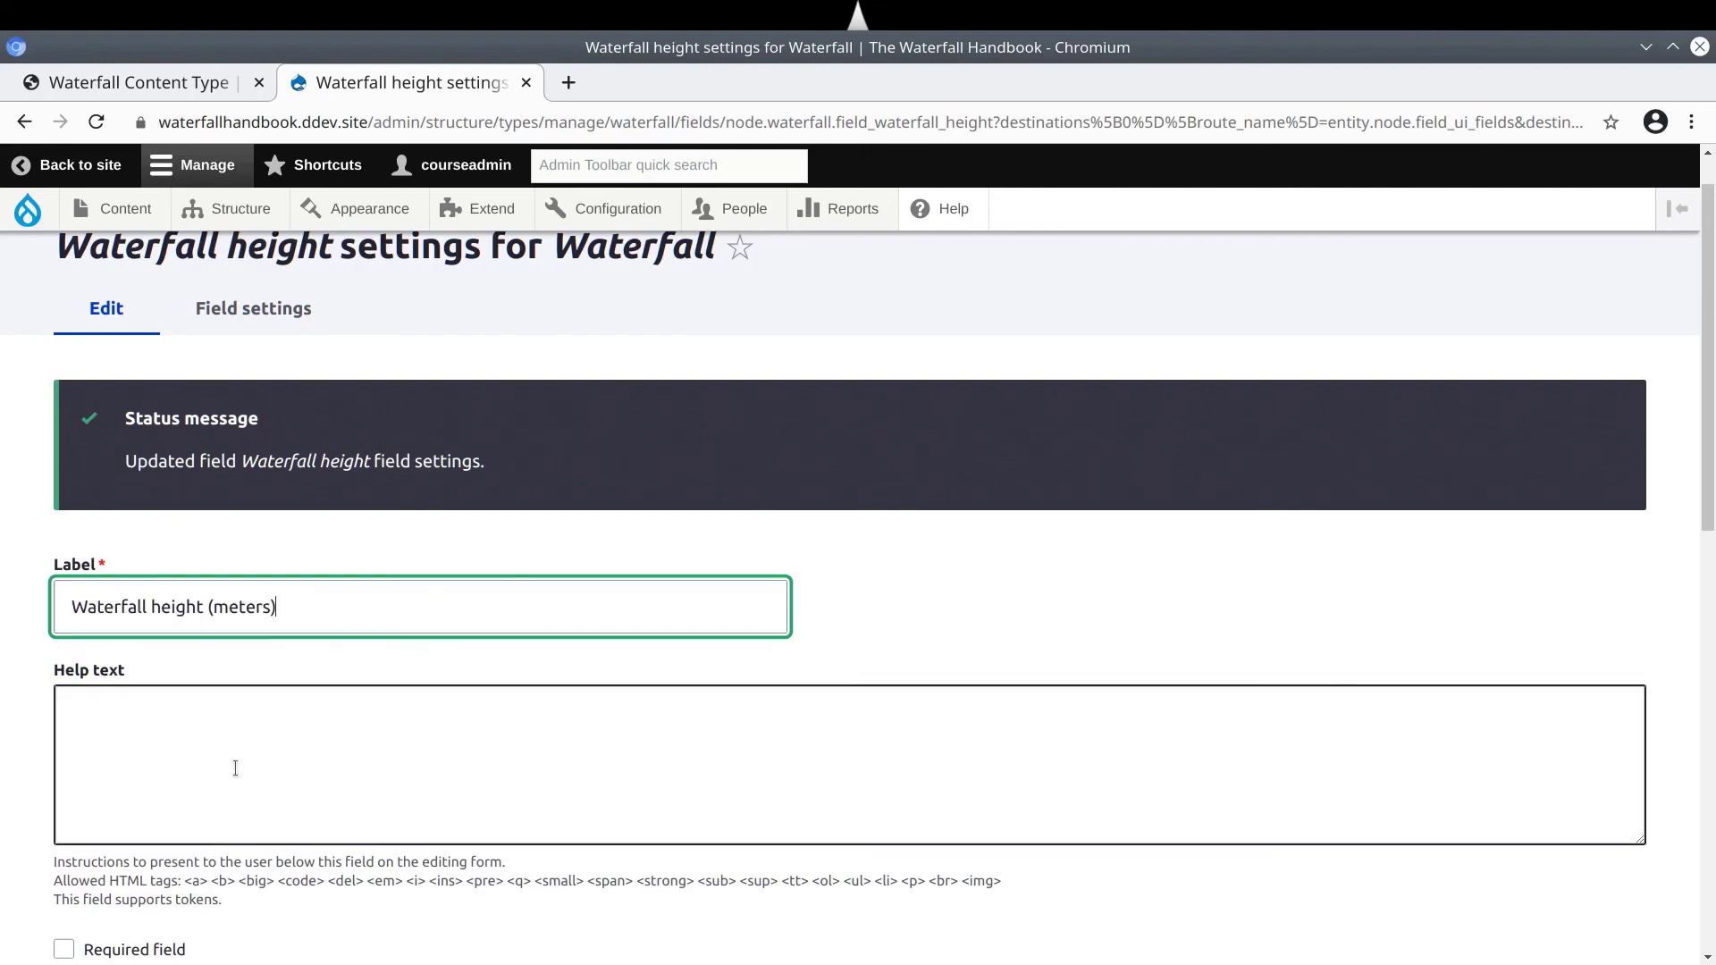
pyautogui.doubleClick(243, 606)
pyautogui.write('feet')
pyautogui.press('BackSpace')
pyautogui.press('BackSpace')
pyautogui.press('BackSpace')
pyautogui.write('meters')
# Paste 'Enter height of waterfall in meters.' from the course notes into Help text
pyautogui.click(258, 702)
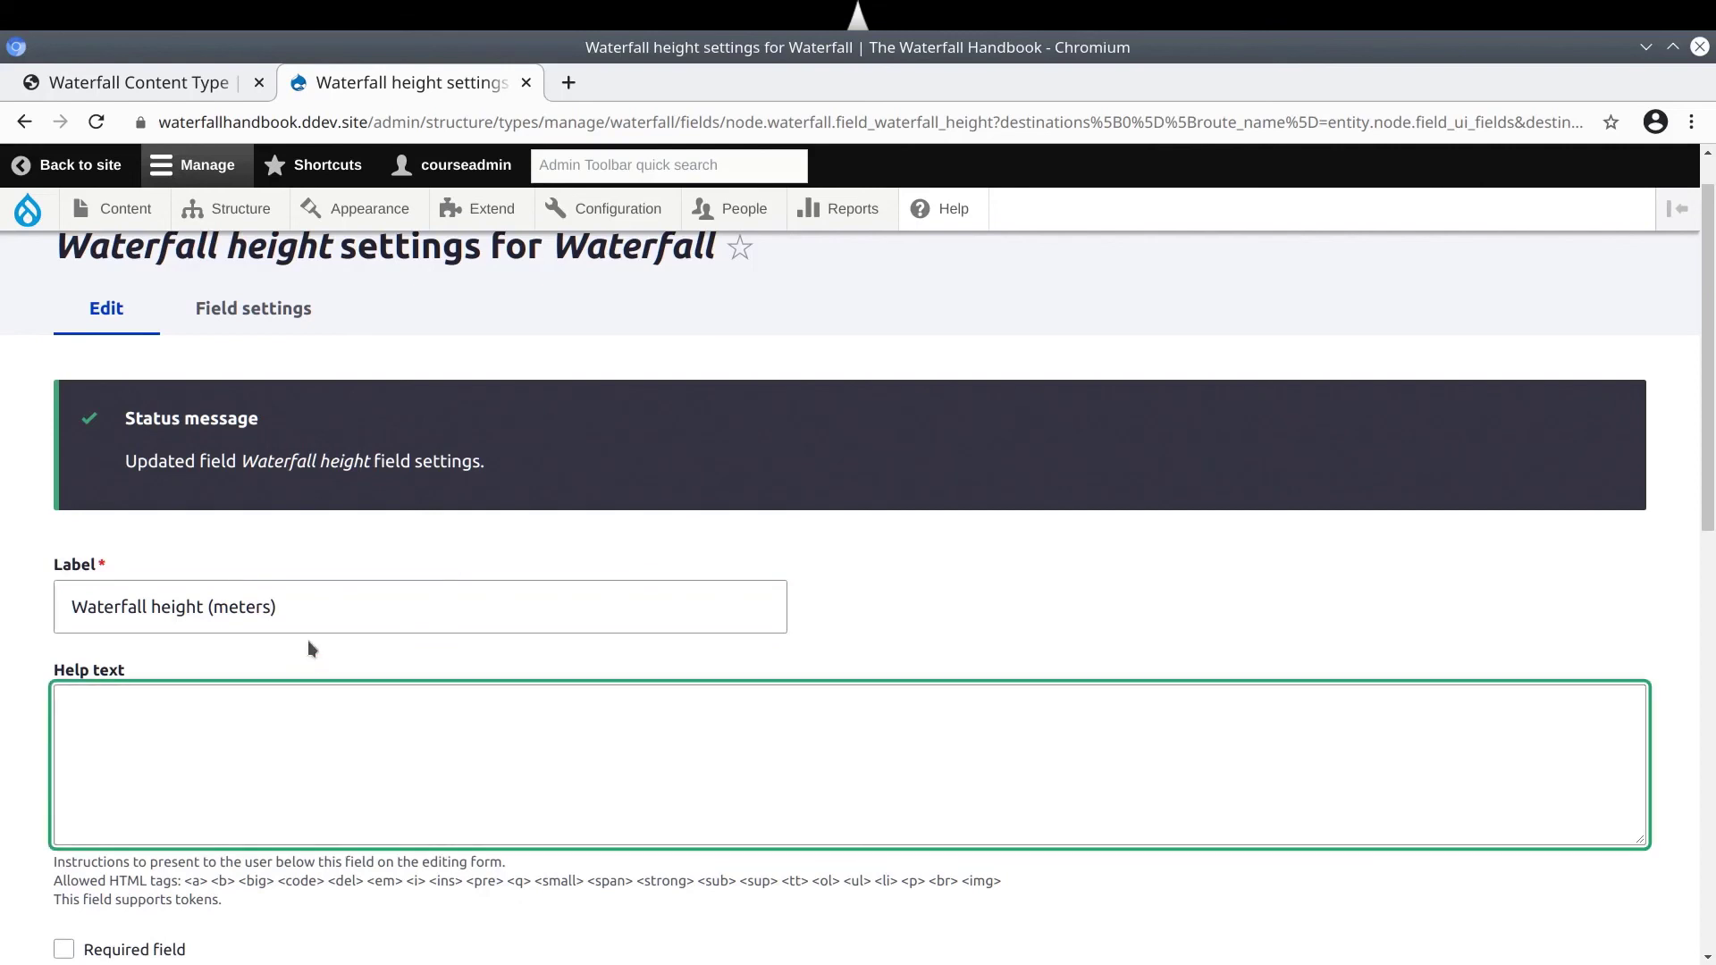
pyautogui.doubleClick(246, 607)
pyautogui.click(226, 755)
pyautogui.click(161, 89)
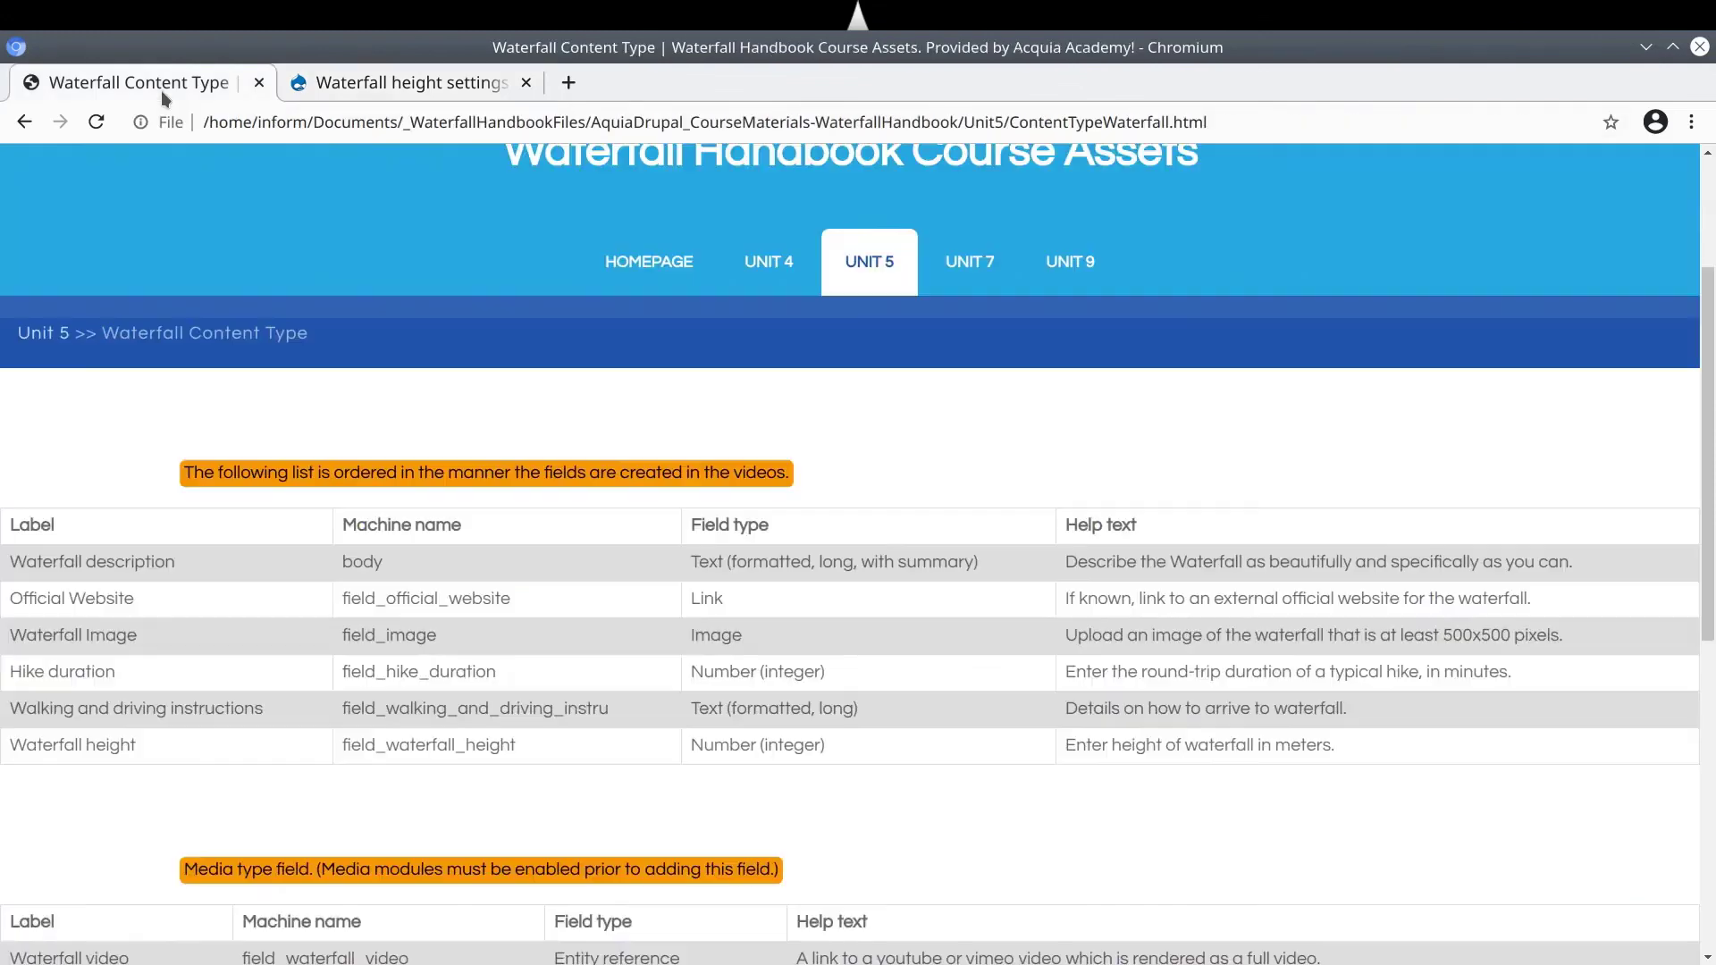
pyautogui.tripleClick(1128, 743)
pyautogui.rightClick(1118, 741)
pyautogui.click(1153, 762)
pyautogui.click(395, 88)
pyautogui.hotkey('ctrl', 'v')
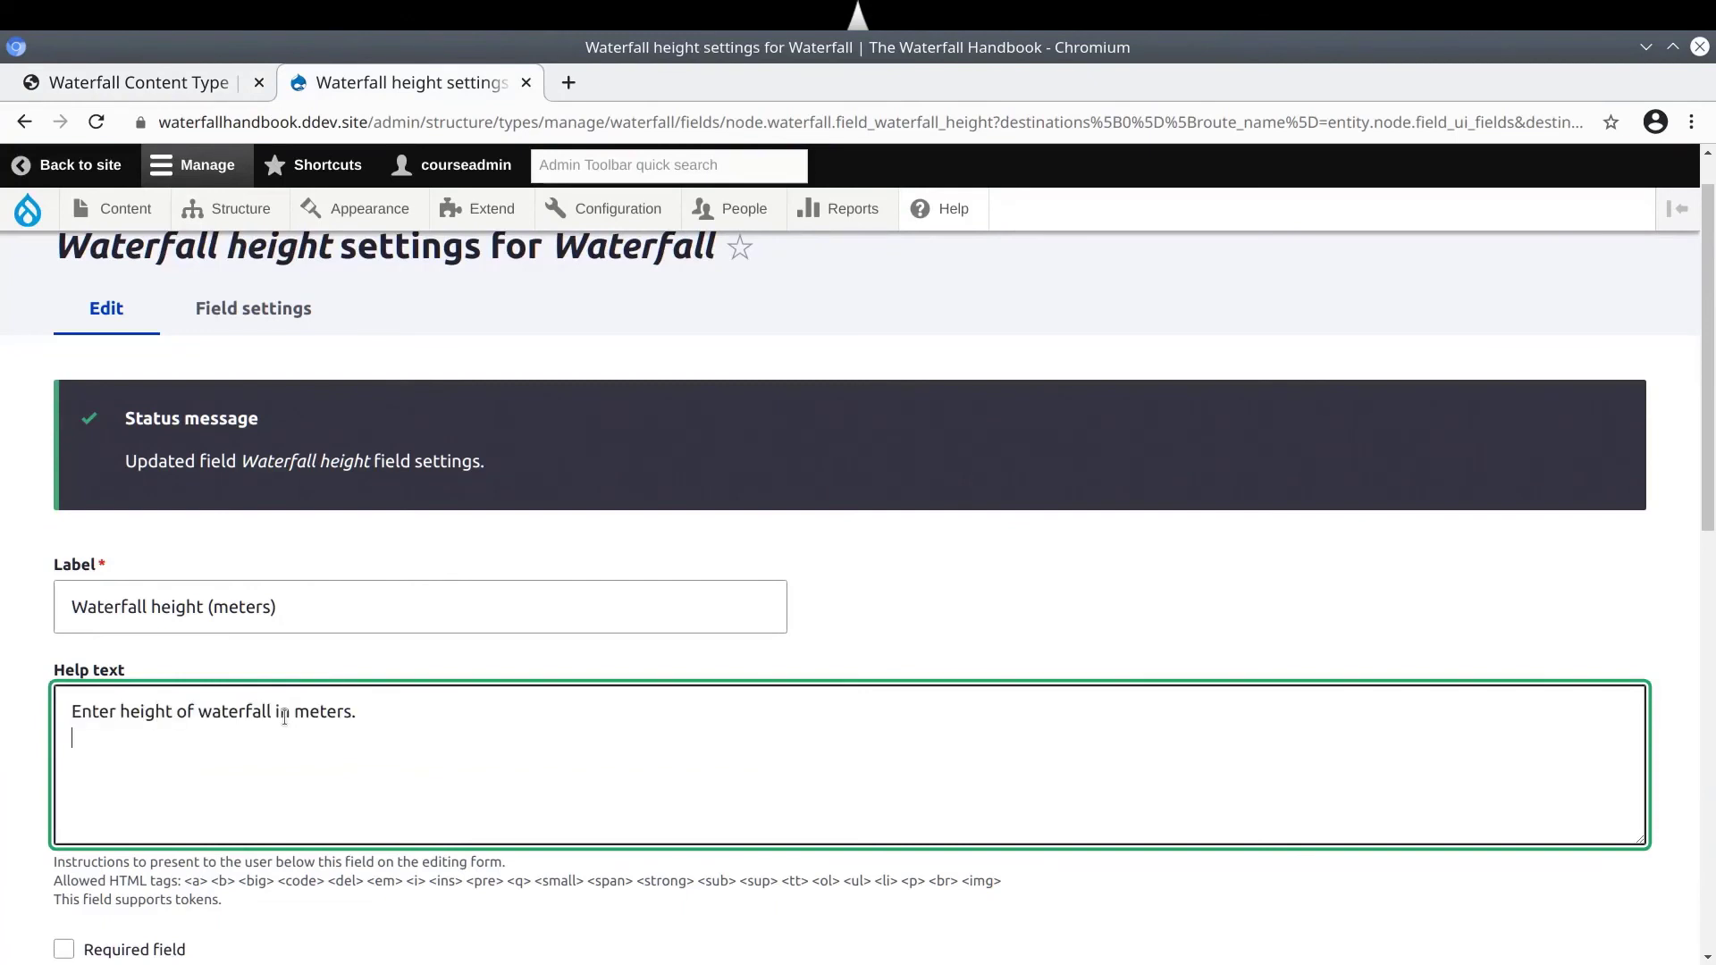
# Enter 'meters' as the suffix and save the field settings
pyautogui.scroll(-6, 295, 715)
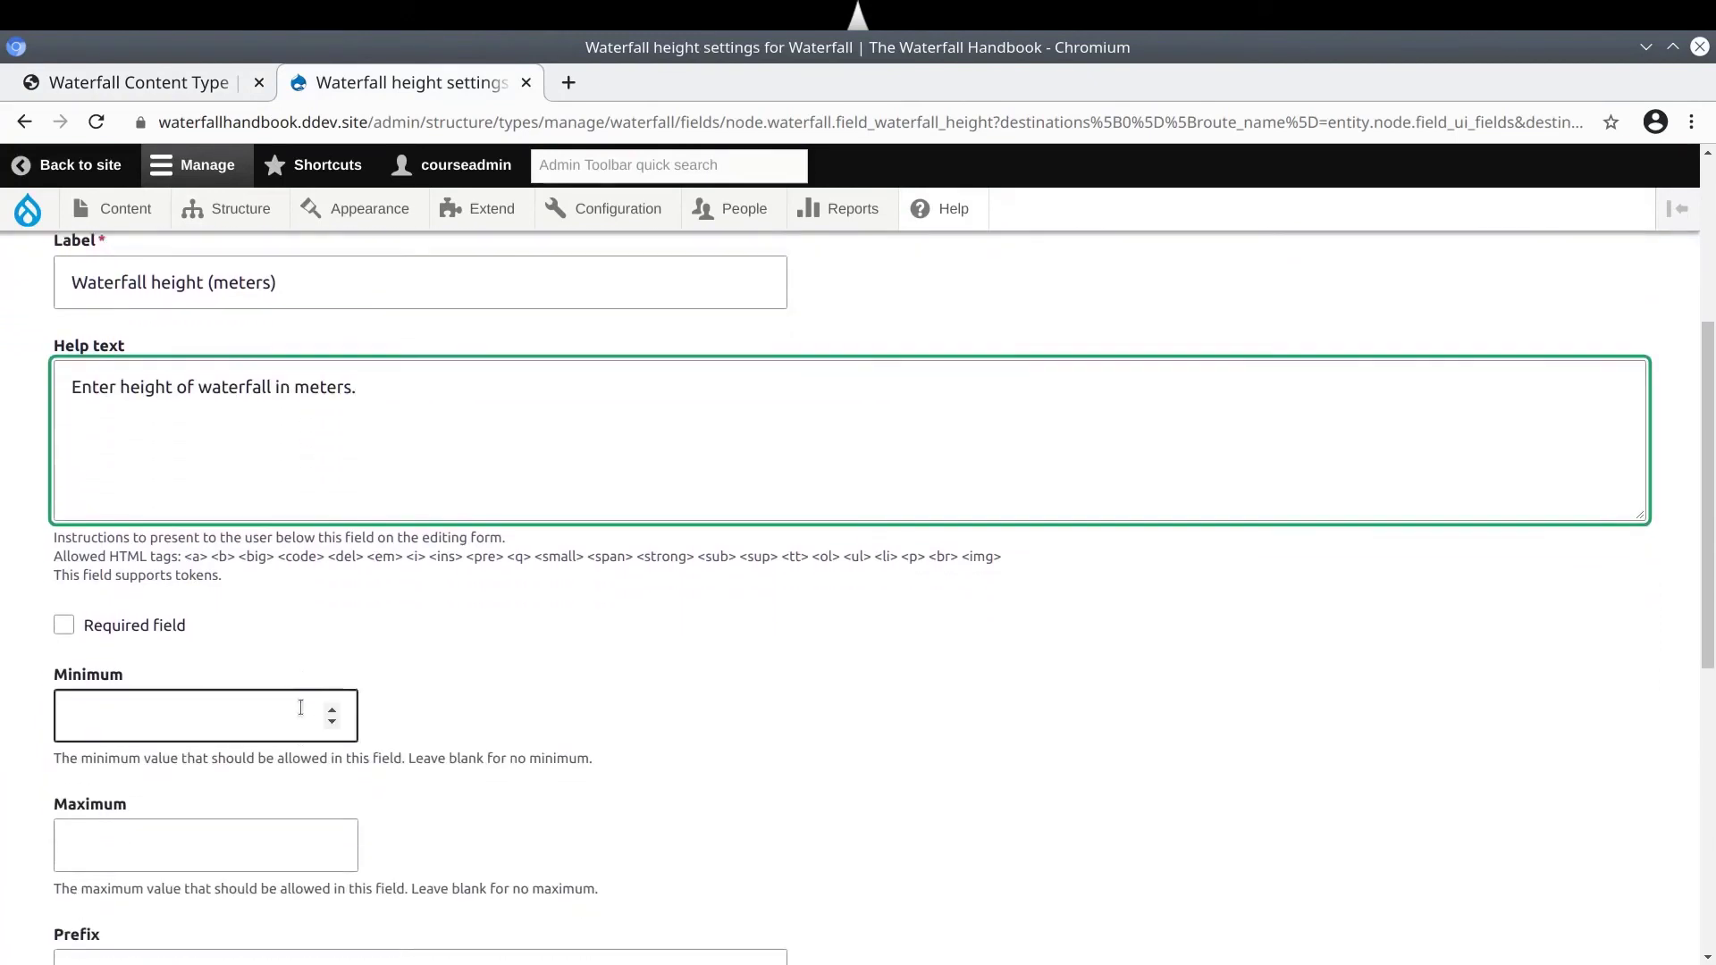
pyautogui.click(190, 773)
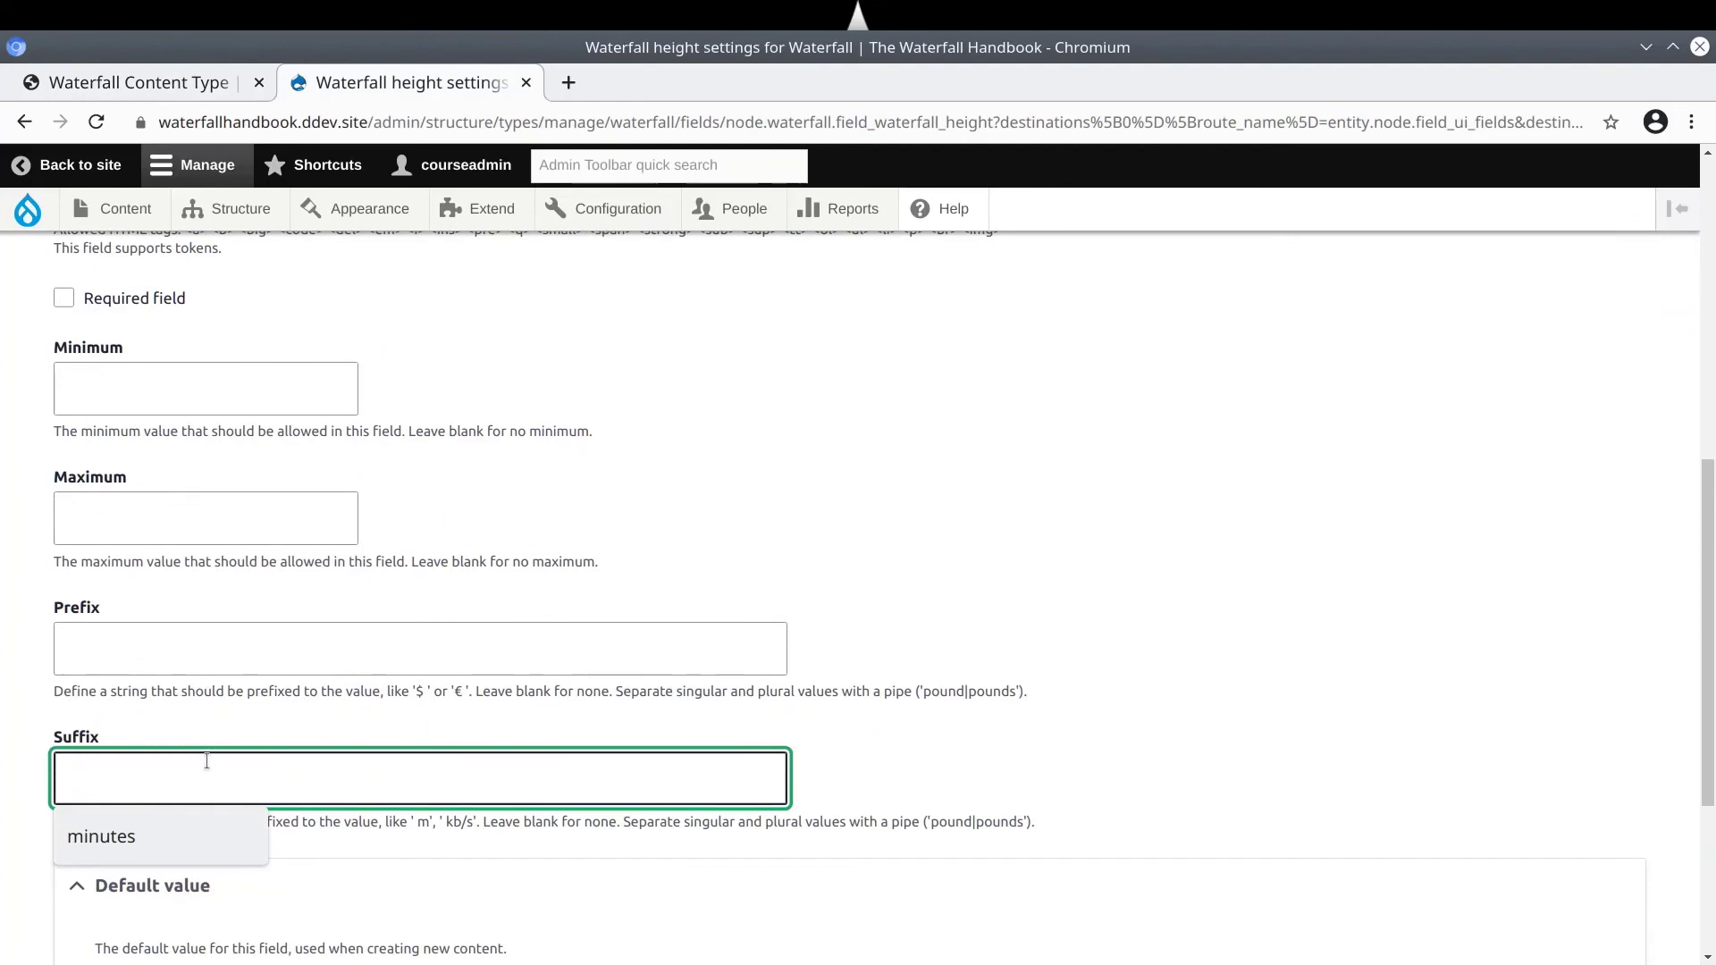
pyautogui.write('meters')
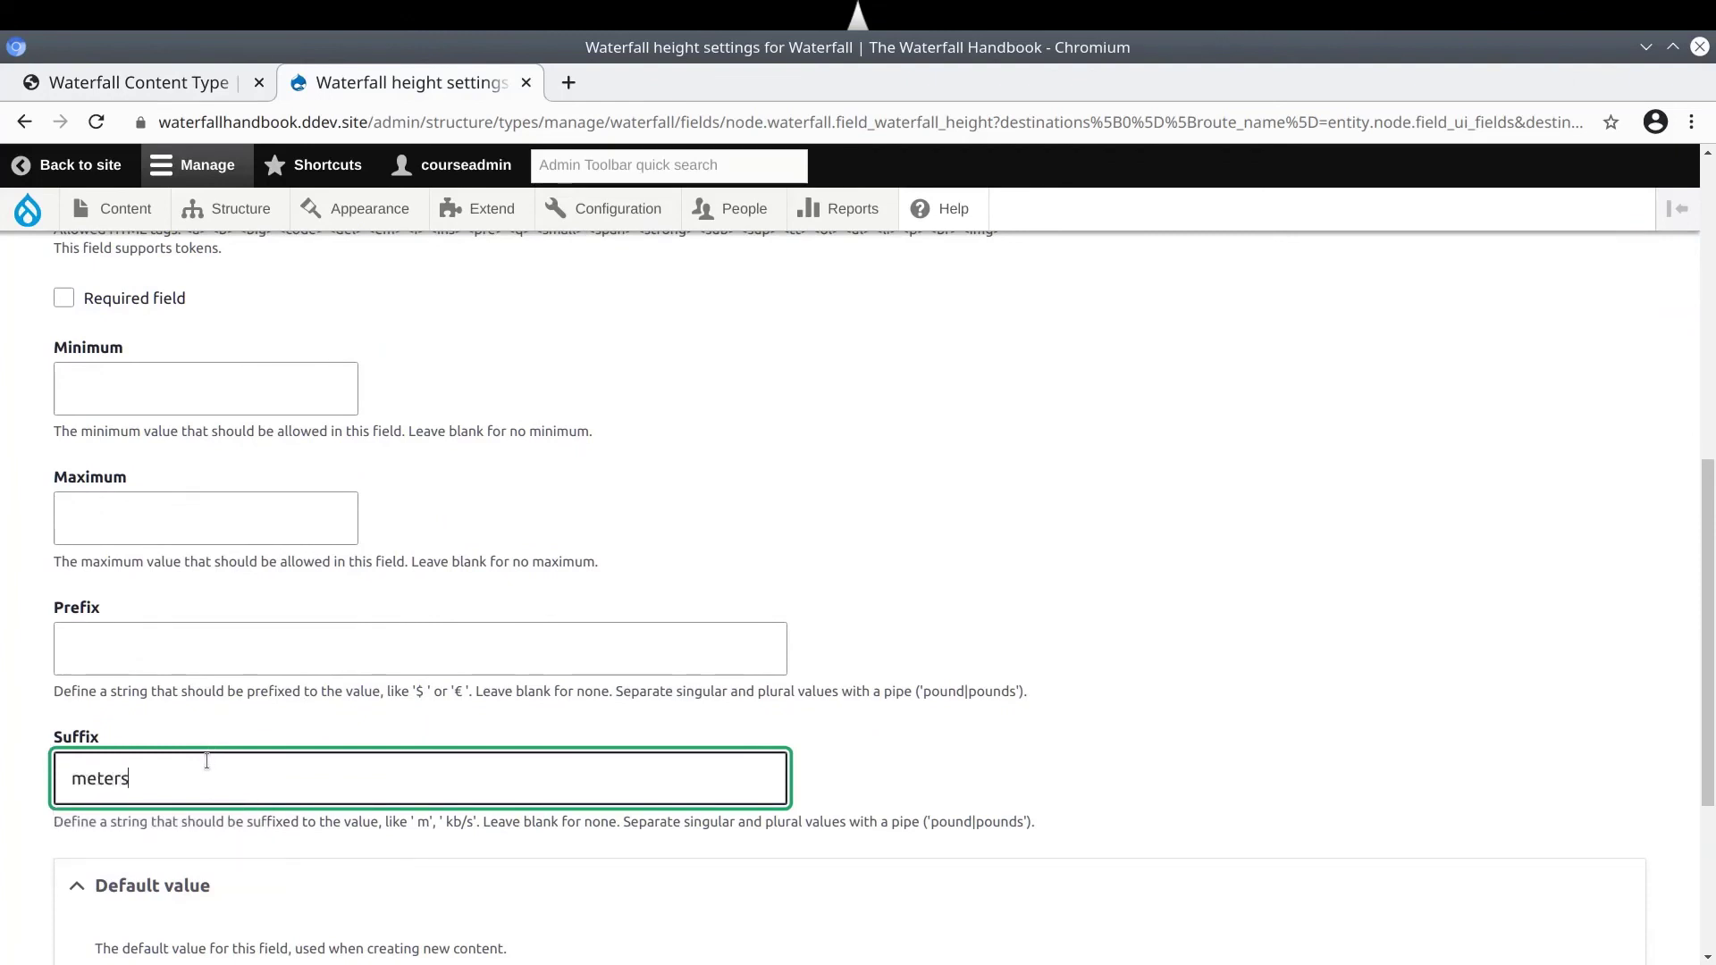
pyautogui.hotkey('ctrl', 'a')
pyautogui.click(202, 770)
pyautogui.scroll(-4, 228, 780)
pyautogui.click(173, 822)
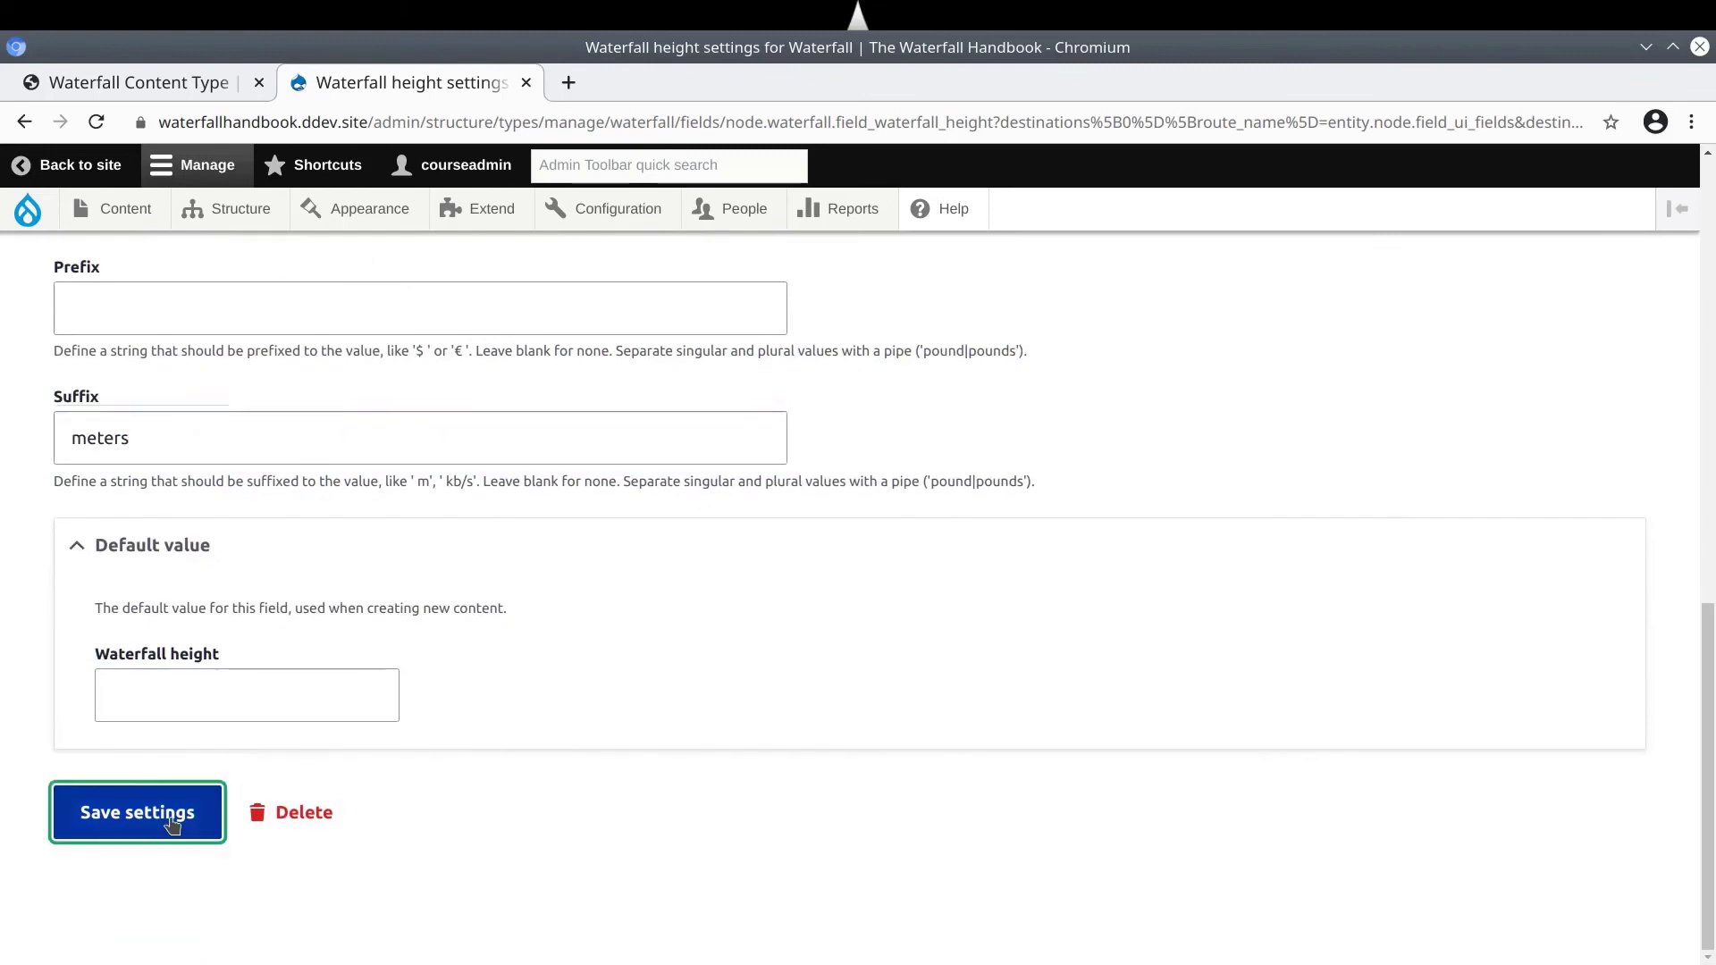
pyautogui.scroll(-2, 319, 599)
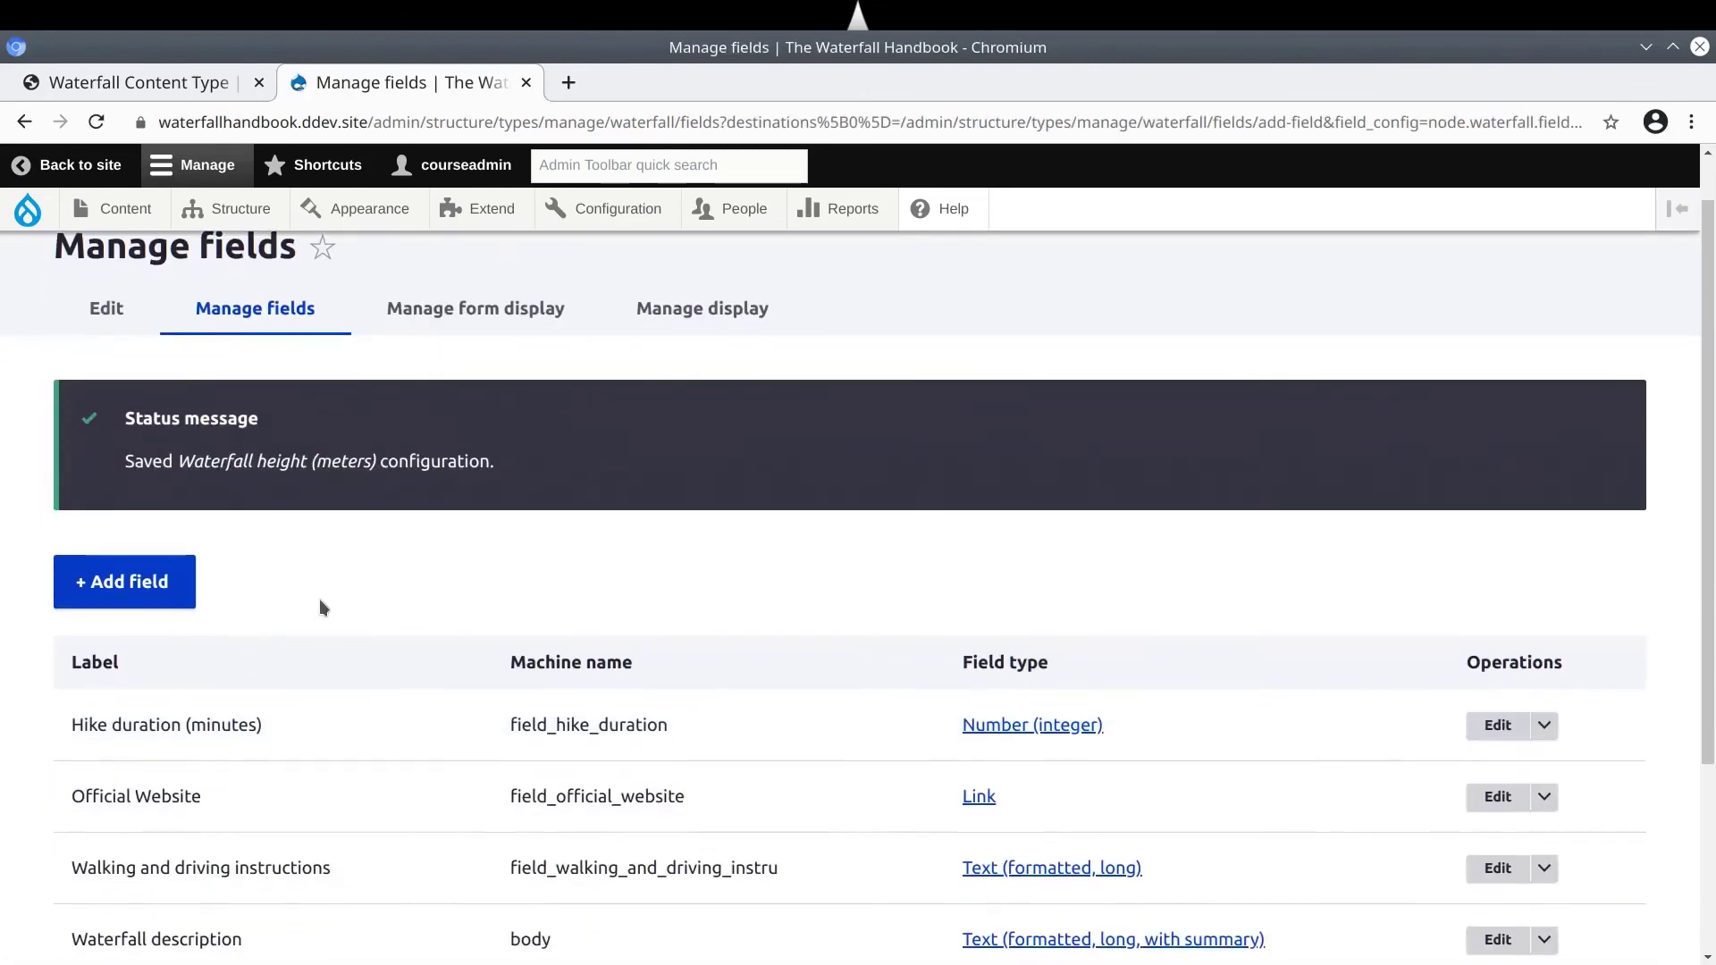
pyautogui.scroll(-4, 319, 599)
pyautogui.scroll(1, 319, 599)
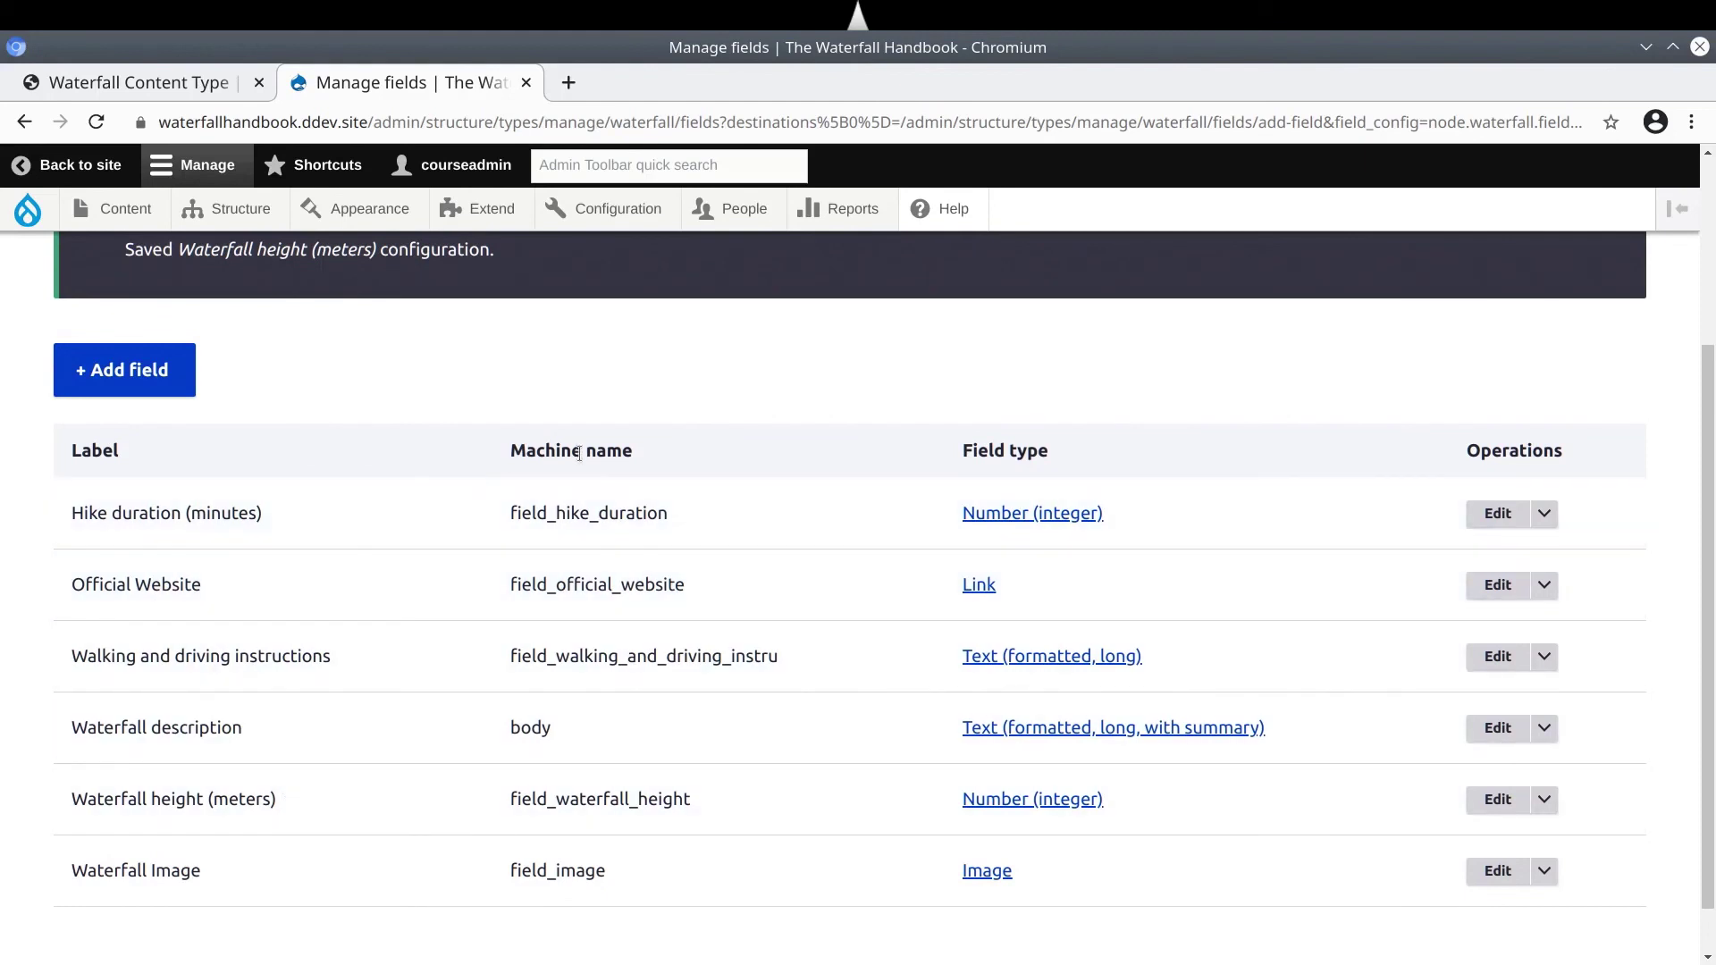
pyautogui.moveTo(959, 451); pyautogui.dragTo(1061, 452)
pyautogui.click(1062, 452)
pyautogui.doubleClick(1015, 452)
pyautogui.tripleClick(1015, 452)
pyautogui.doubleClick(1017, 452)
pyautogui.tripleClick(1017, 452)
pyautogui.click(1020, 452)
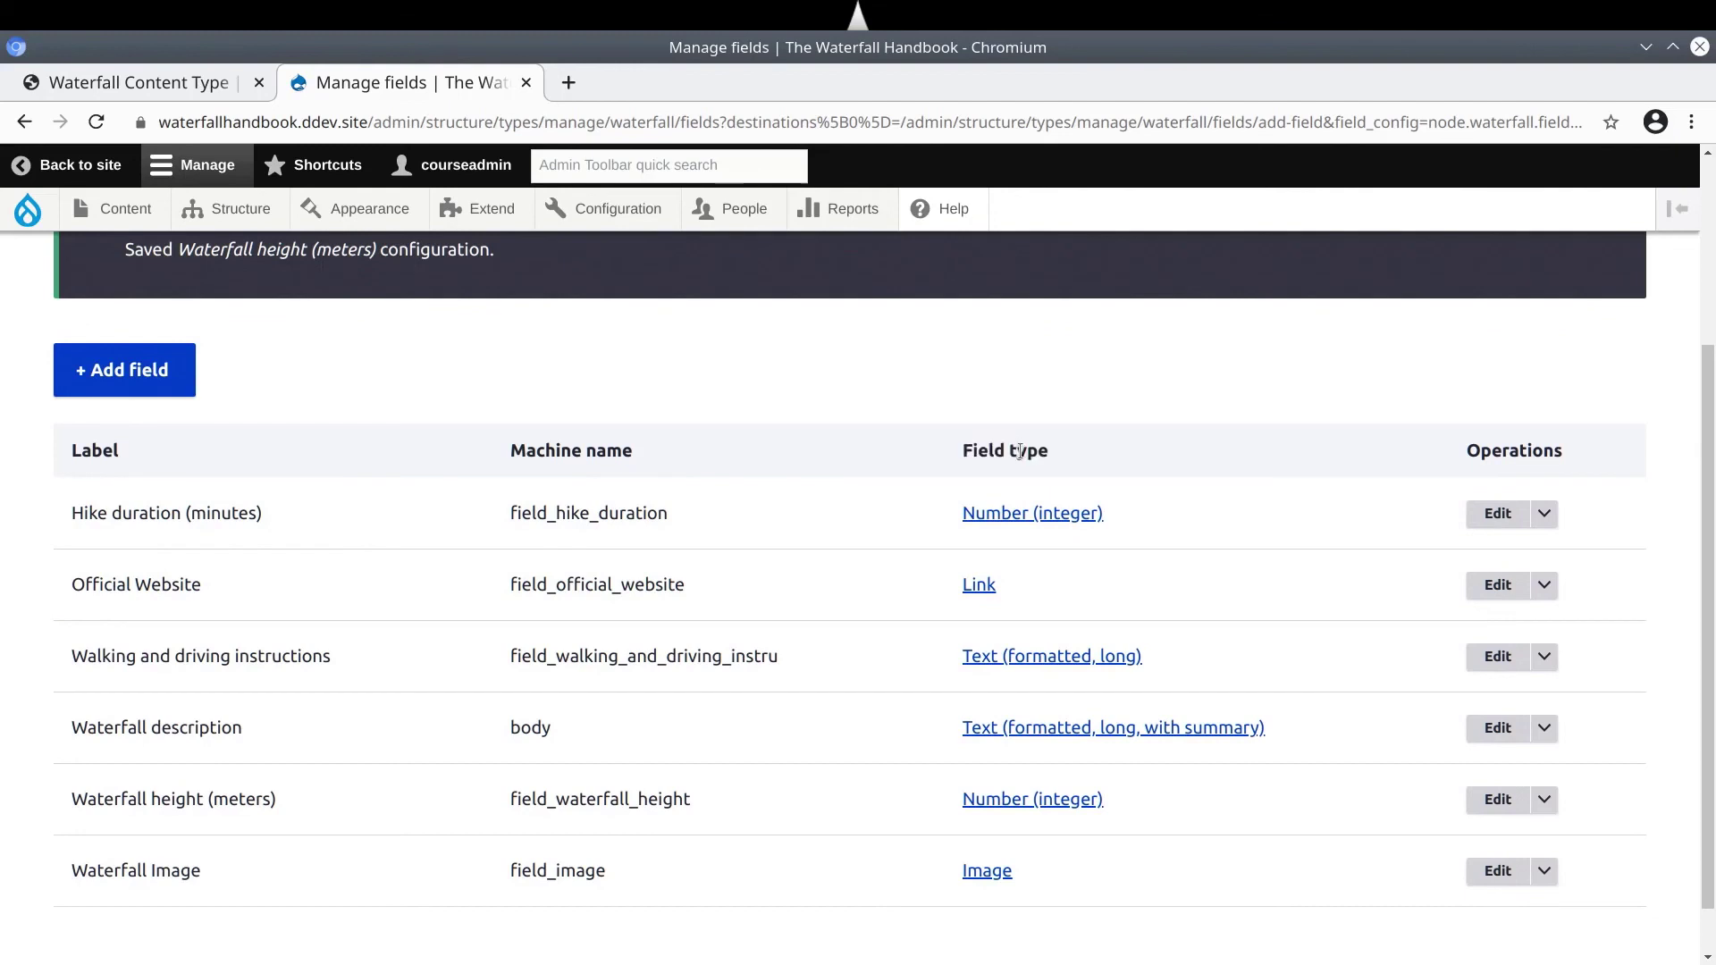
pyautogui.doubleClick(105, 449)
pyautogui.tripleClick(533, 457)
pyautogui.click(534, 457)
pyautogui.doubleClick(552, 874)
pyautogui.click(146, 872)
pyautogui.tripleClick(76, 874)
pyautogui.doubleClick(520, 871)
pyautogui.click(523, 871)
pyautogui.doubleClick(591, 875)
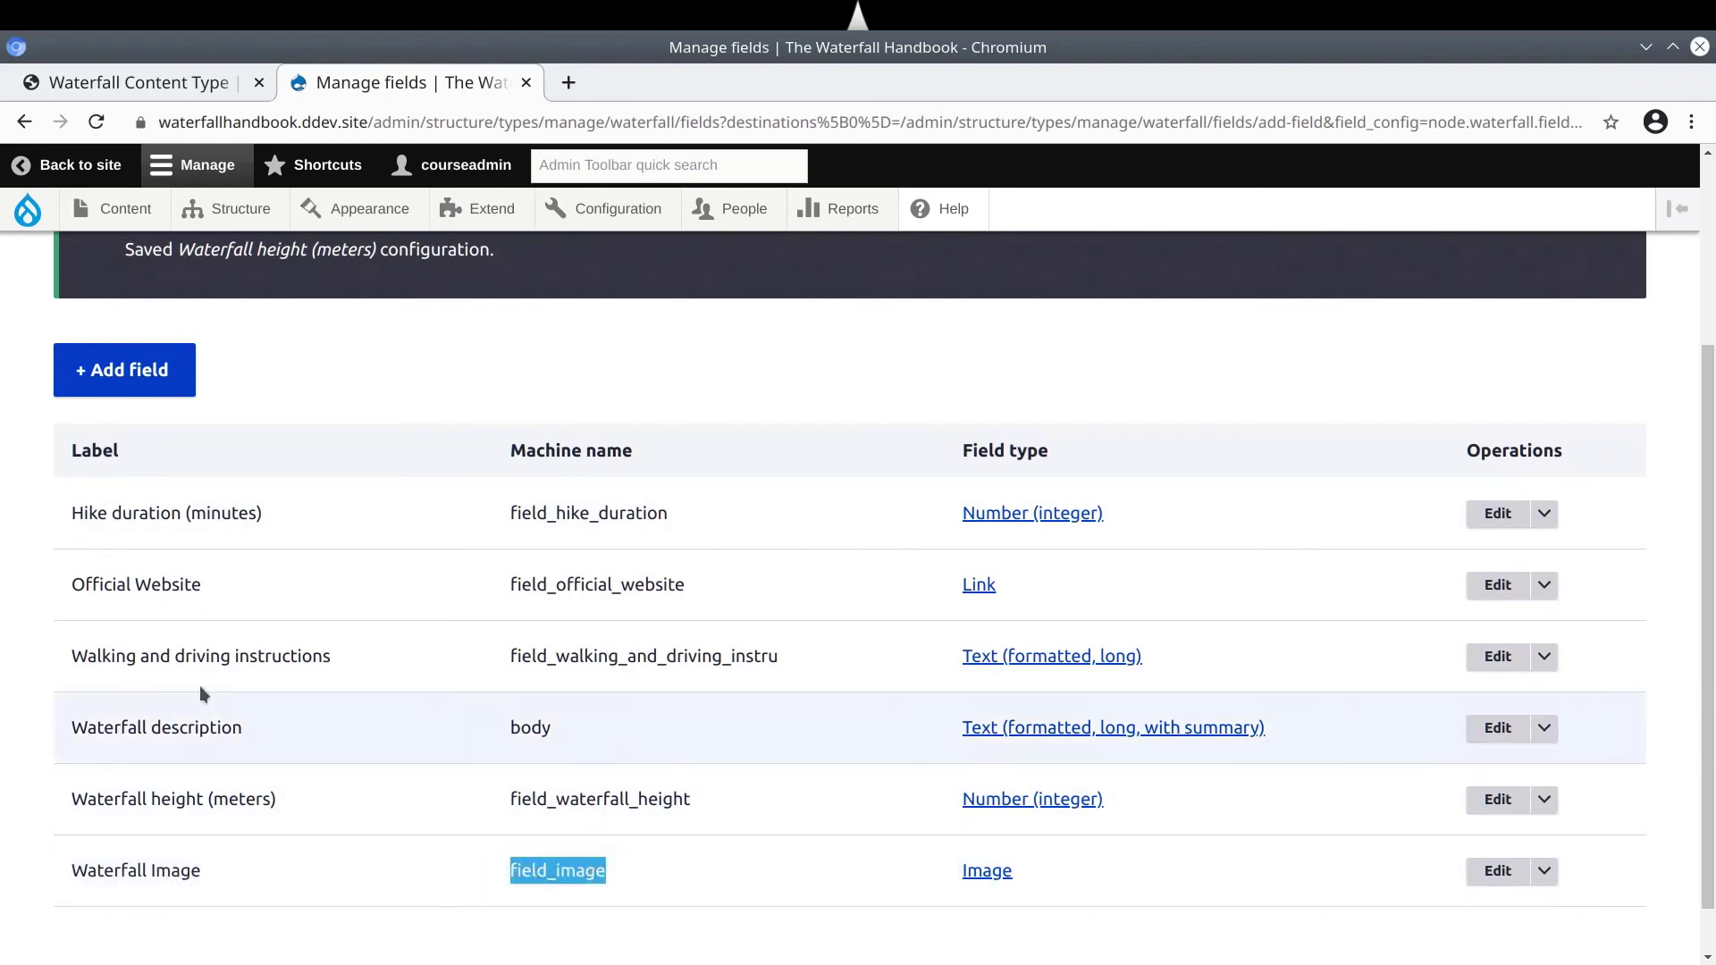
pyautogui.click(109, 549)
pyautogui.moveTo(68, 507); pyautogui.dragTo(1187, 807)
pyautogui.click(1186, 808)
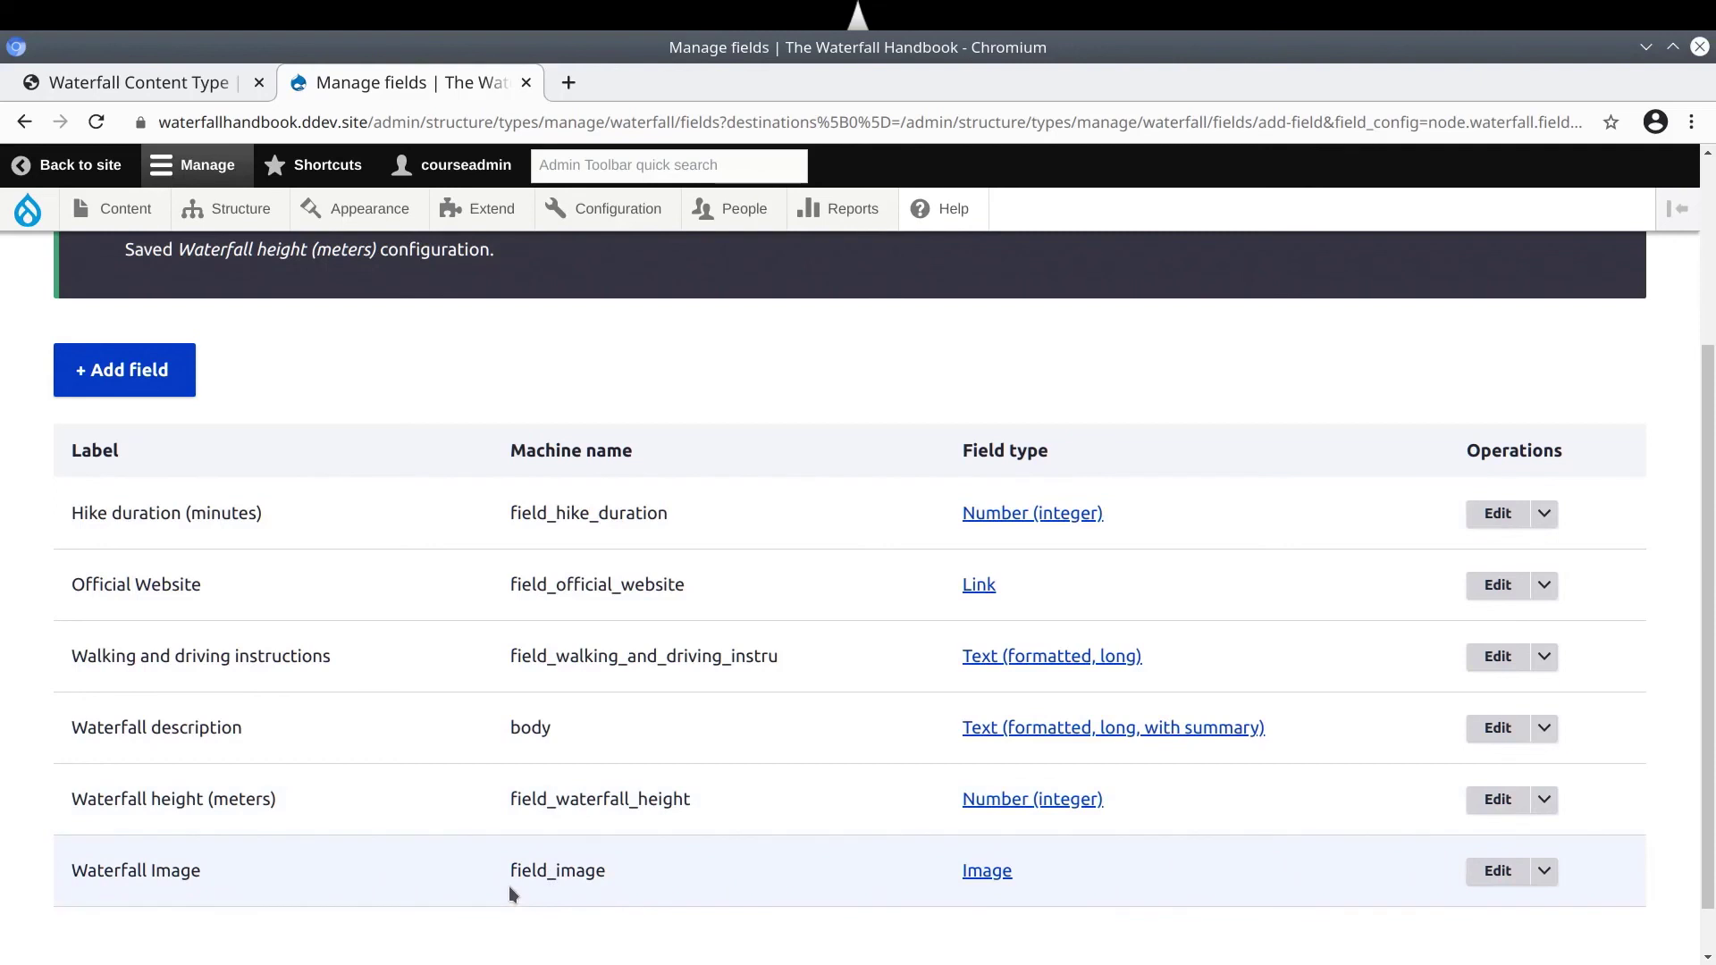
pyautogui.scroll(2, 488, 869)
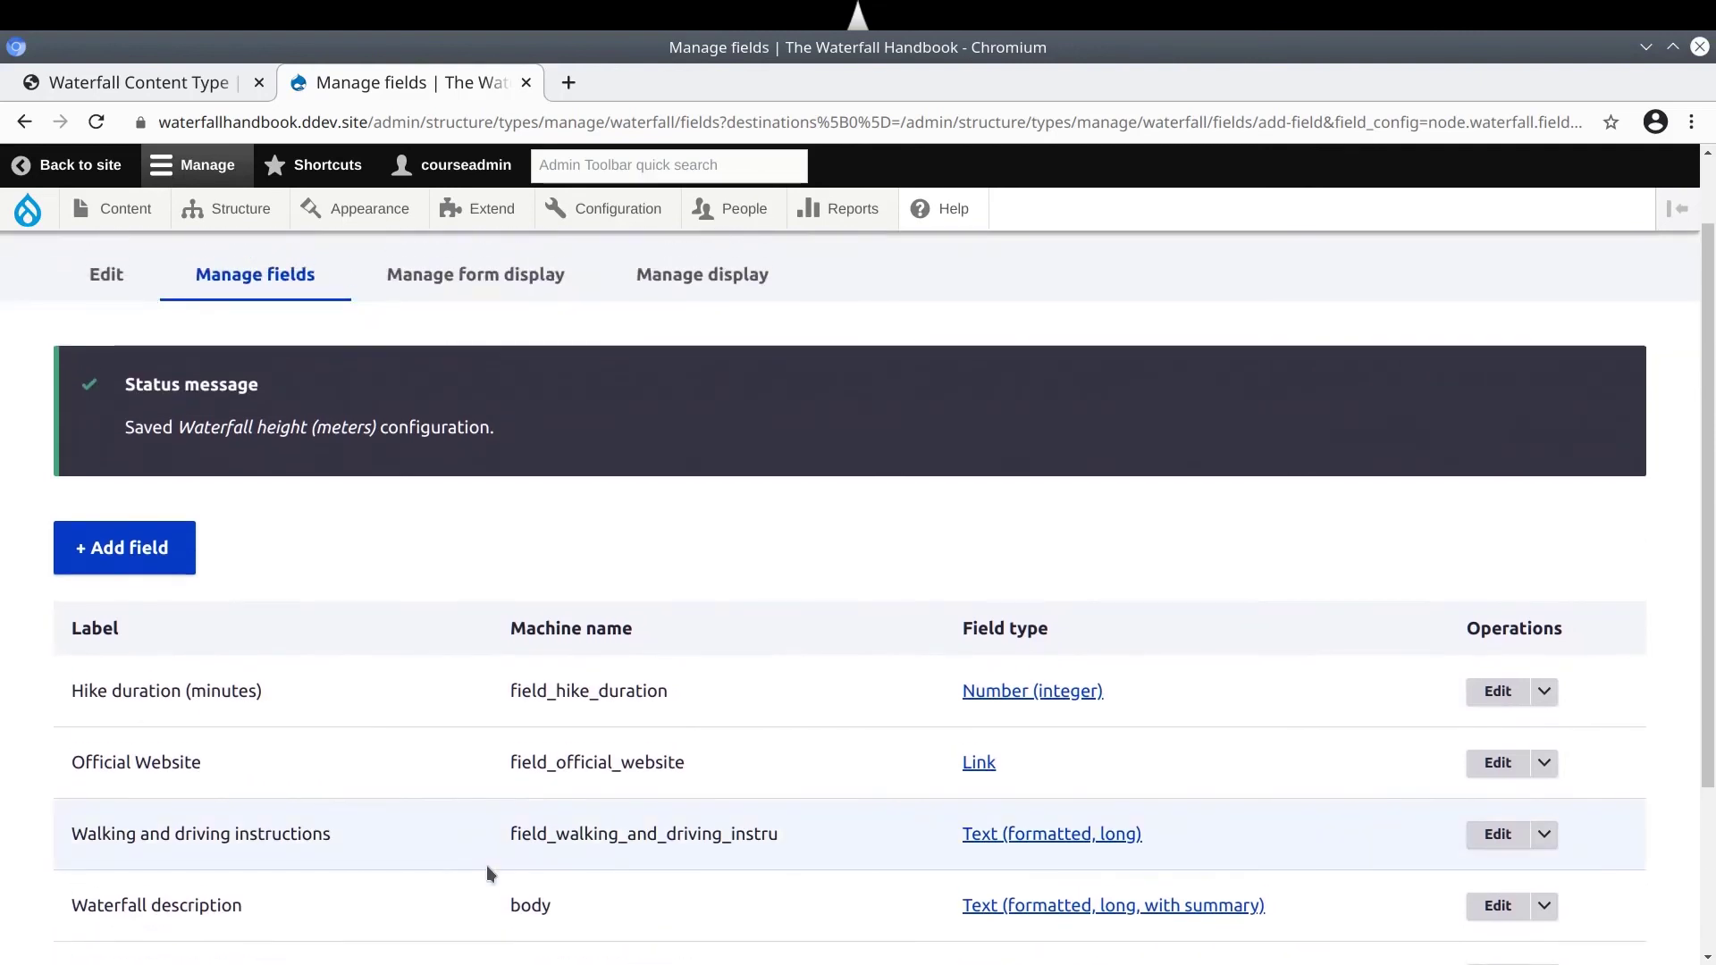
pyautogui.scroll(-3, 487, 867)
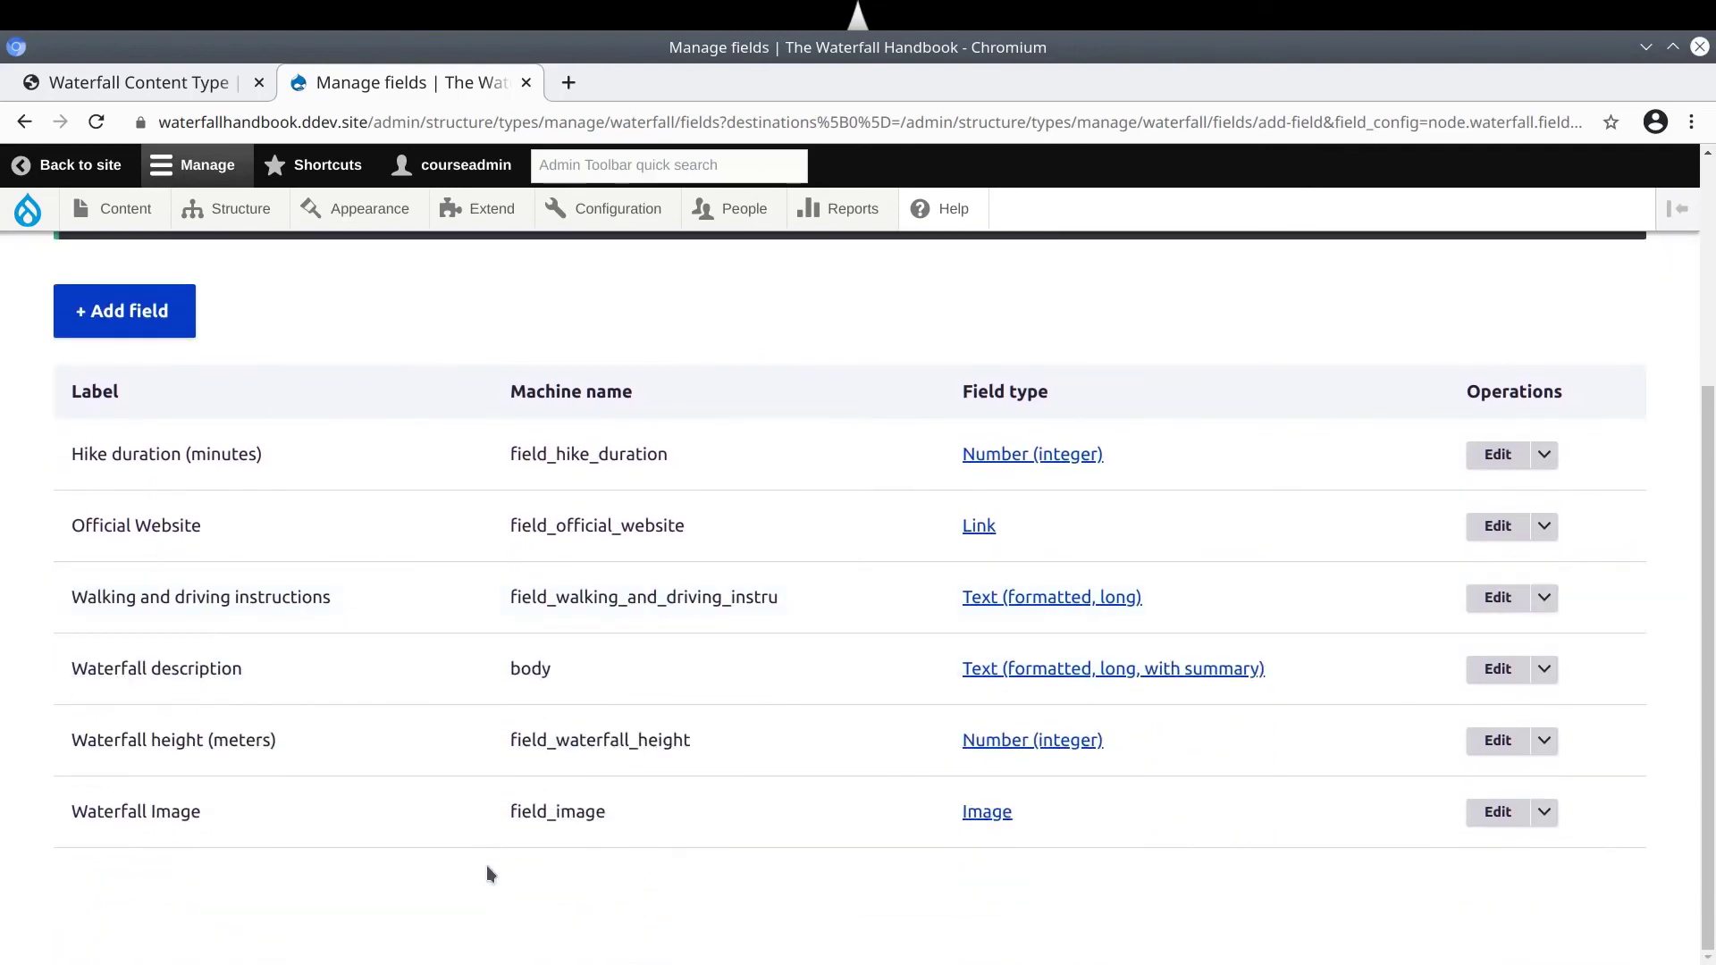